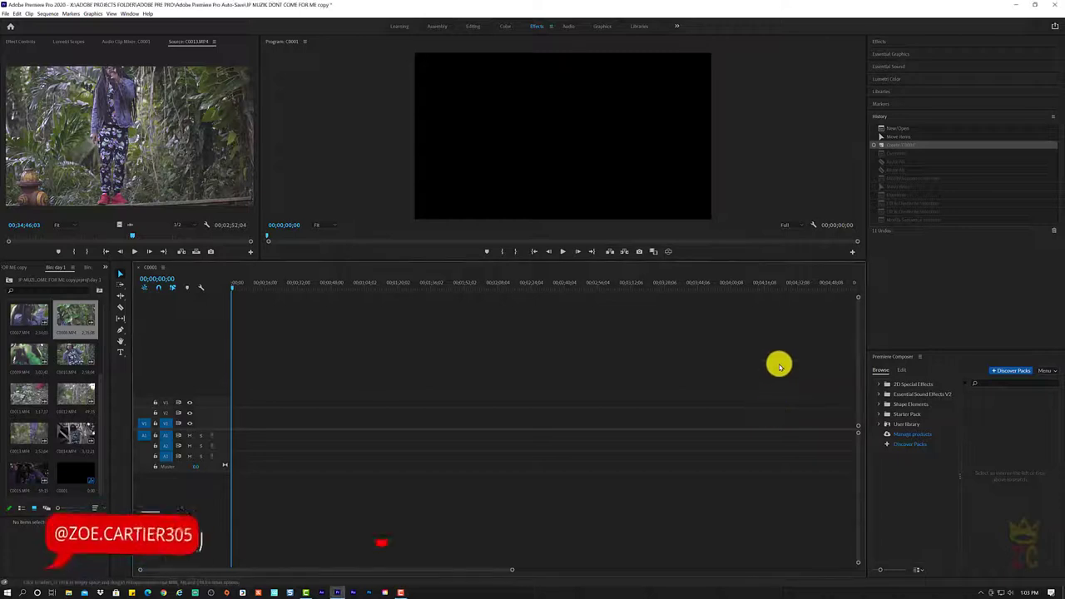
- Return the playhead to 00;00;00;00 and enlarge the monitors by shortening the timeline
{"action": "left_click", "coordinate": [591, 387]}
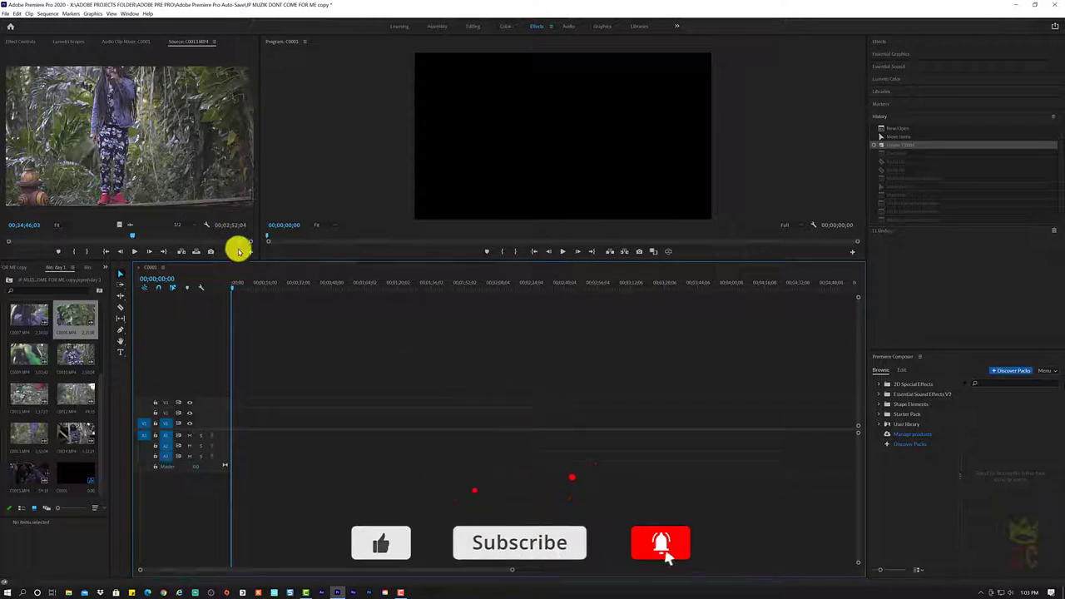
{"action": "left_click", "coordinate": [188, 219]}
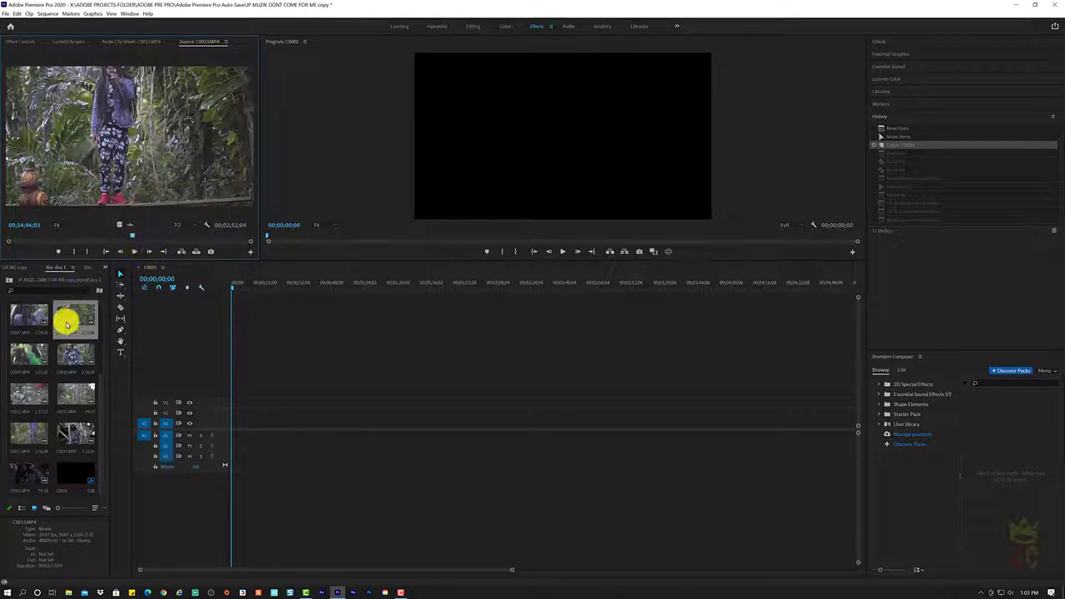
{"action": "left_click", "coordinate": [234, 286]}
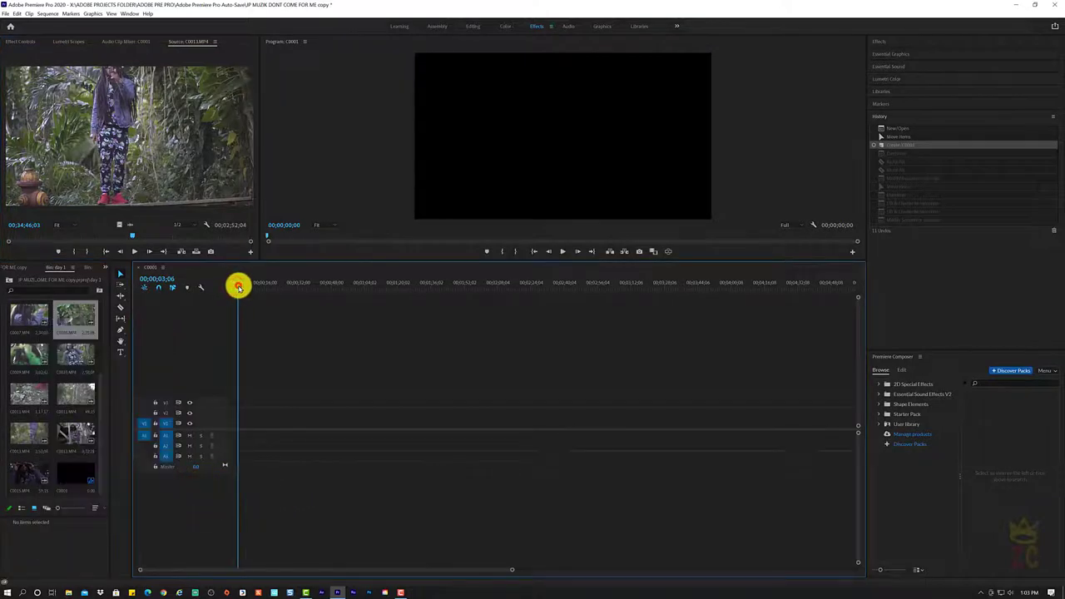
{"action": "left_click_drag", "start_coordinate": [233, 286], "coordinate": [228, 288]}
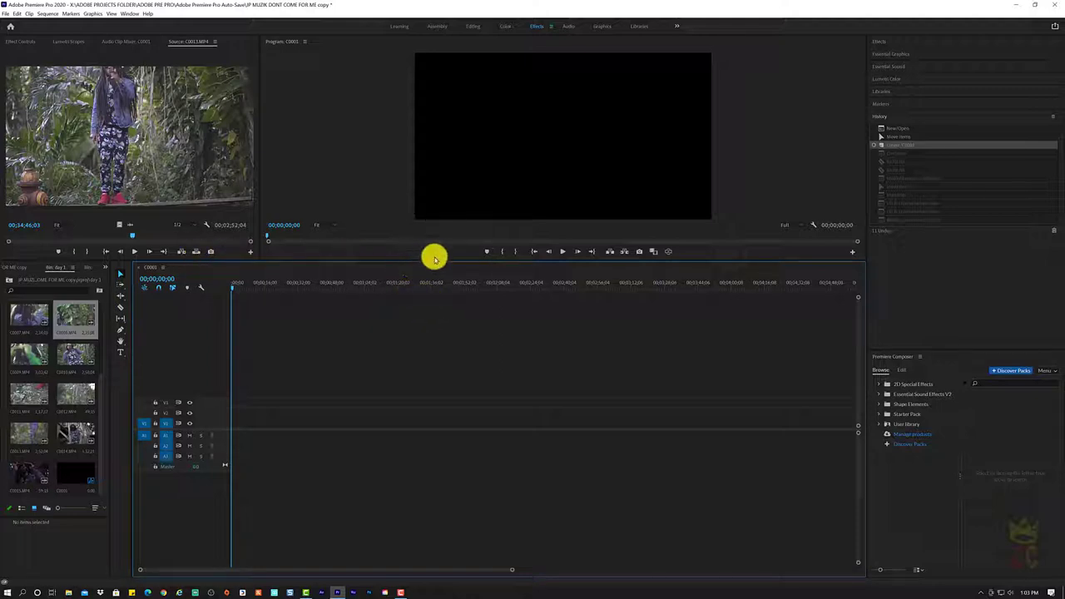
{"action": "left_click_drag", "start_coordinate": [434, 261], "coordinate": [428, 290]}
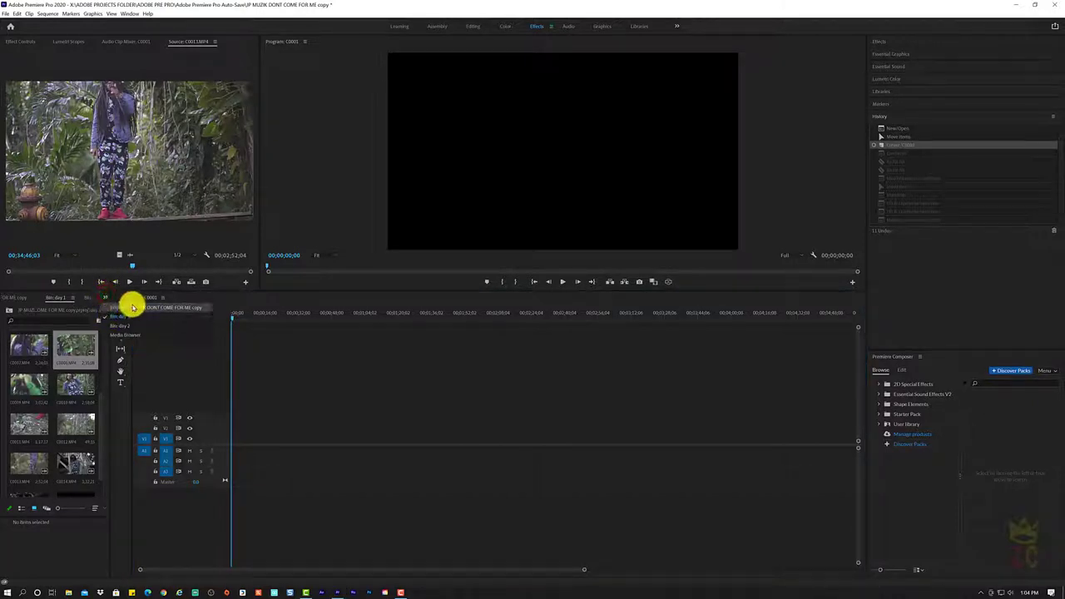
- Enter the day 1 bin and scroll its clips up so C0001.MP4 appears first
{"action": "left_click", "coordinate": [132, 306]}
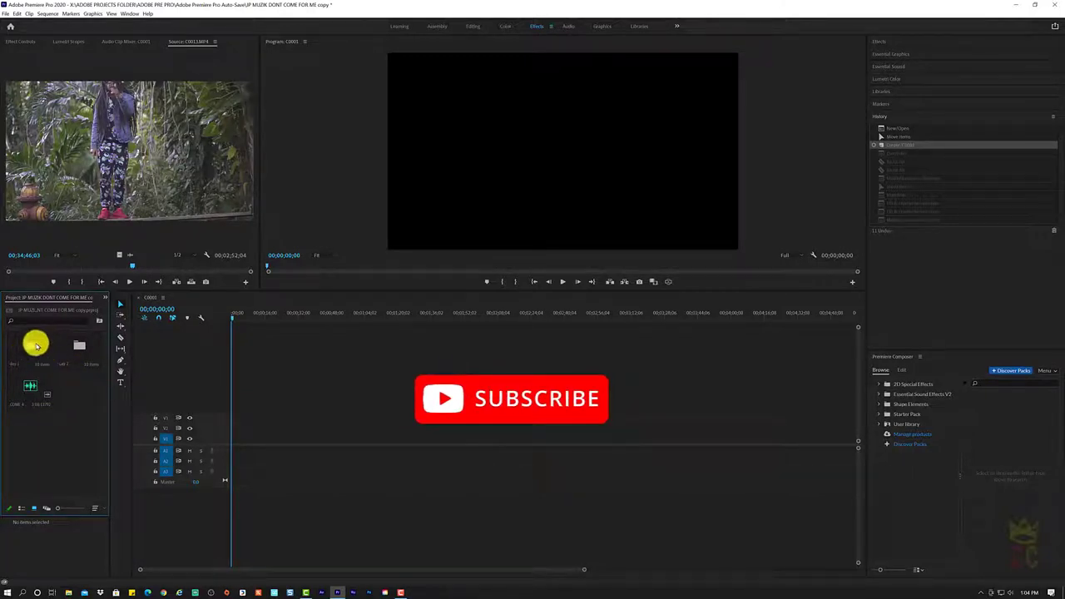
{"action": "left_click", "coordinate": [36, 344]}
{"action": "double_click", "coordinate": [36, 343]}
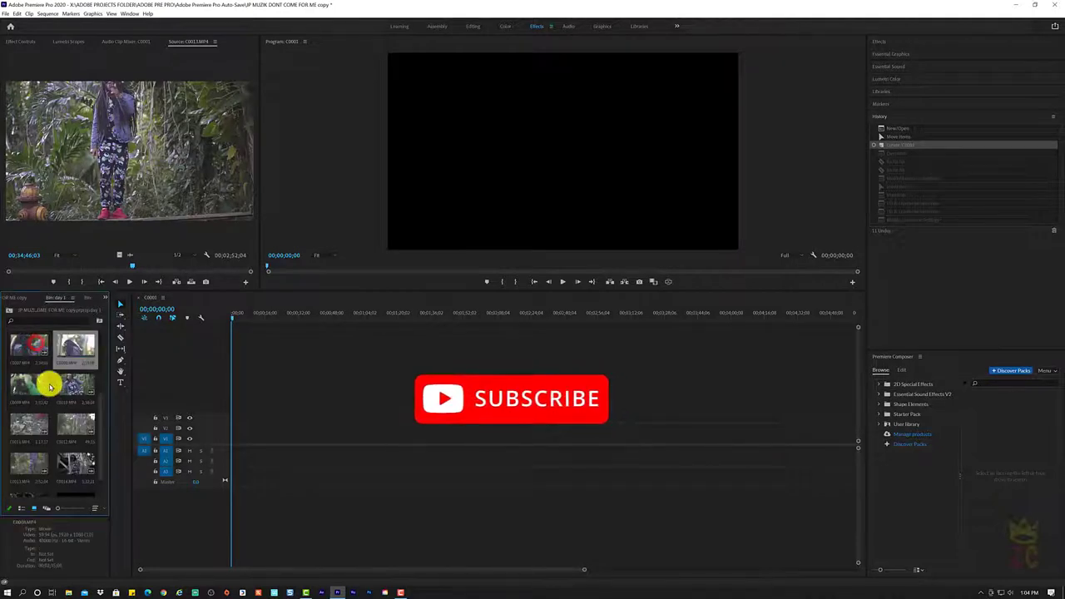
{"action": "left_click", "coordinate": [75, 353]}
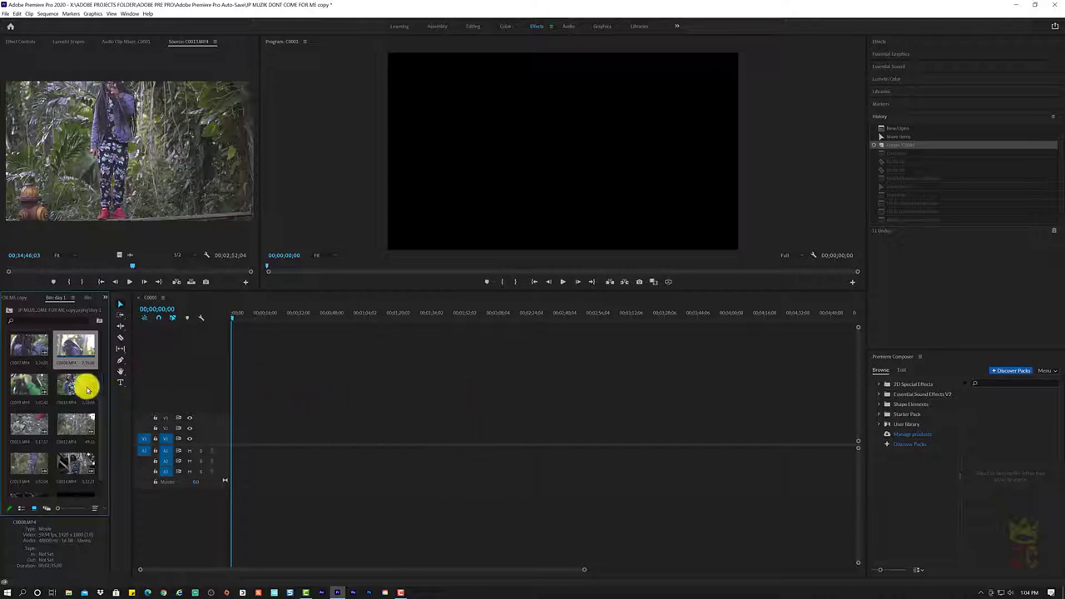
{"action": "scroll", "coordinate": [67, 391], "scroll_direction": "up", "scroll_amount": 3}
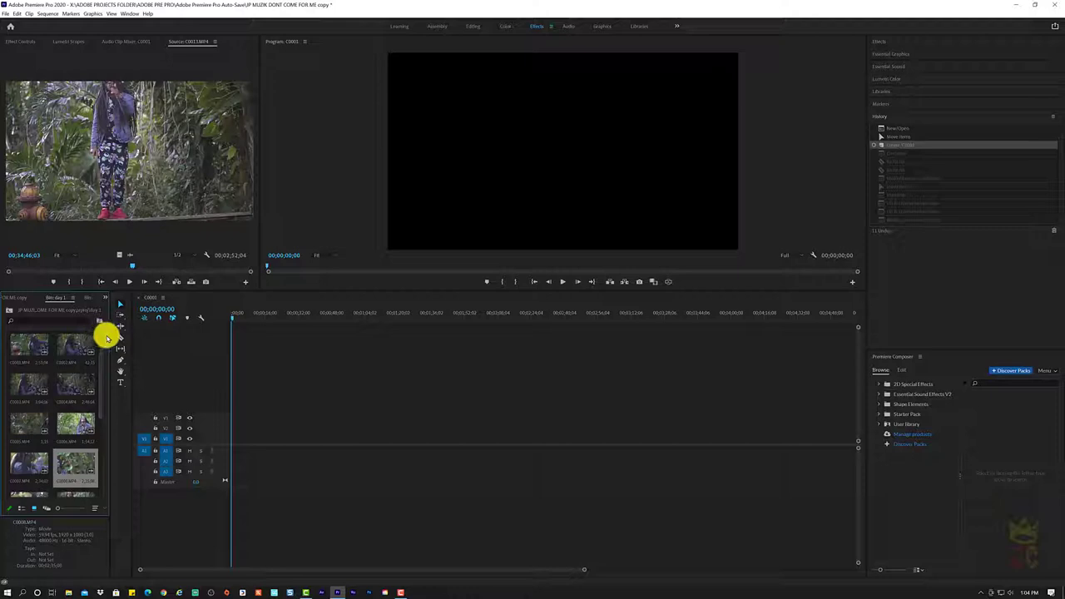
- Load C0001.MP4 into the Source monitor, preview it, then stop playback
{"action": "left_click", "coordinate": [101, 358]}
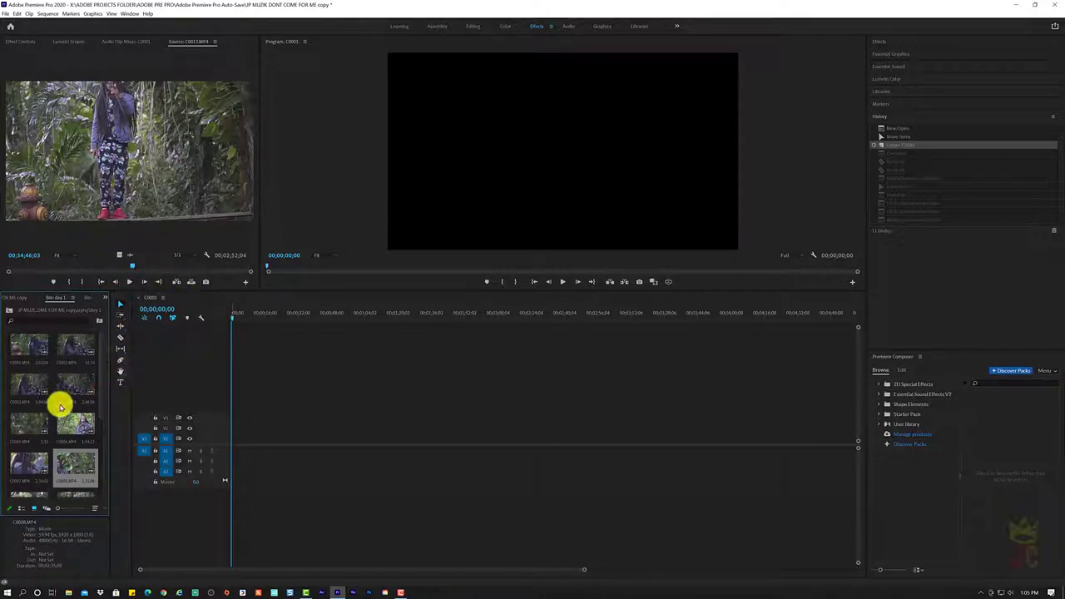
{"action": "double_click", "coordinate": [14, 345]}
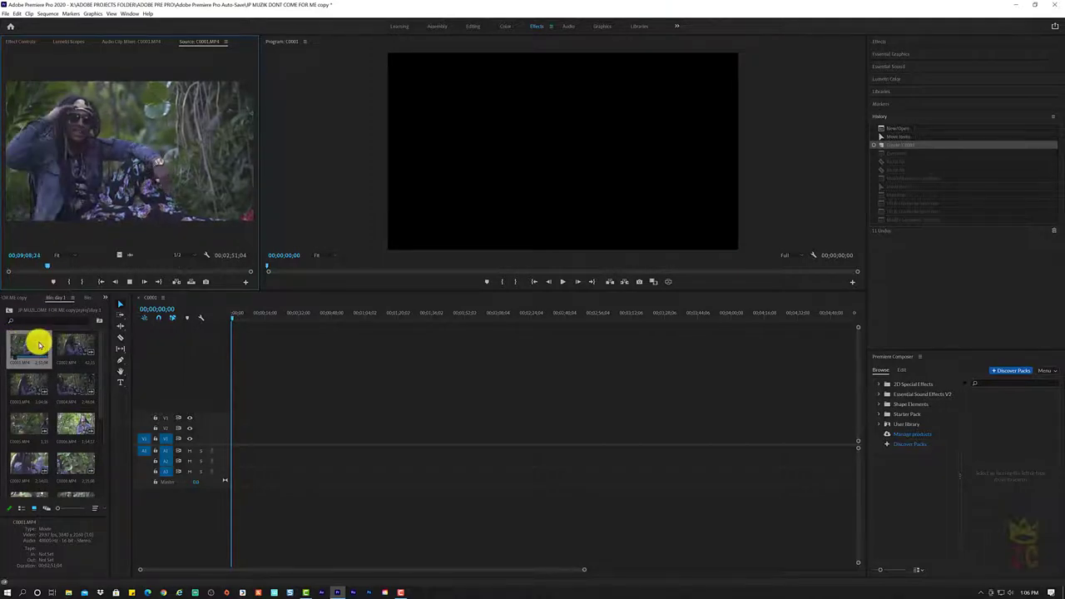
{"action": "key", "text": "space"}
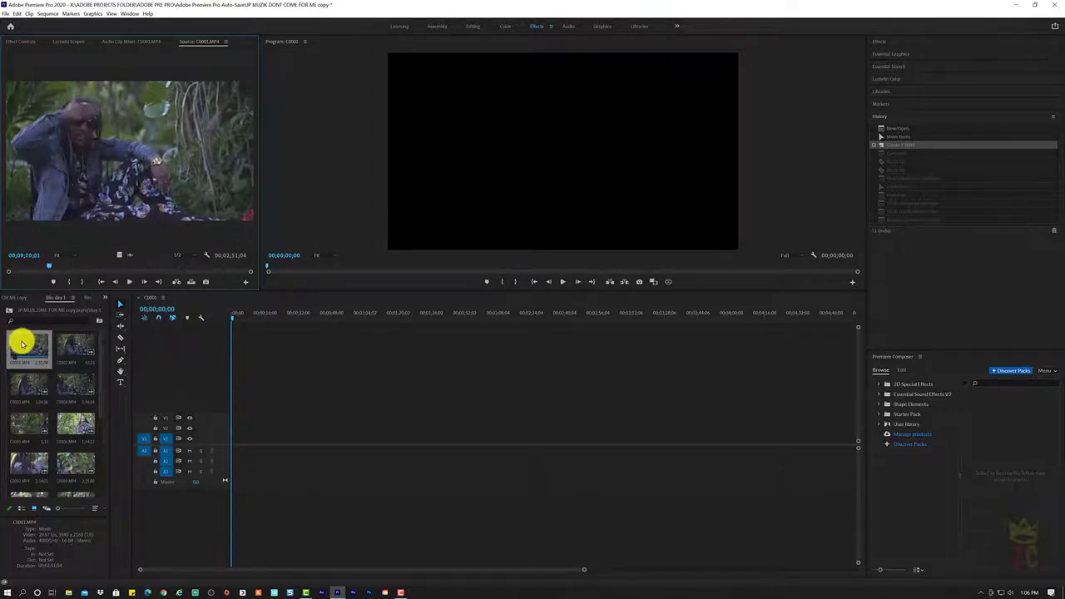
- Drop C0001.MP4 with its audio into the sequence, snapped to 00;00;00;00
{"action": "left_click_drag", "start_coordinate": [23, 344], "coordinate": [242, 406]}
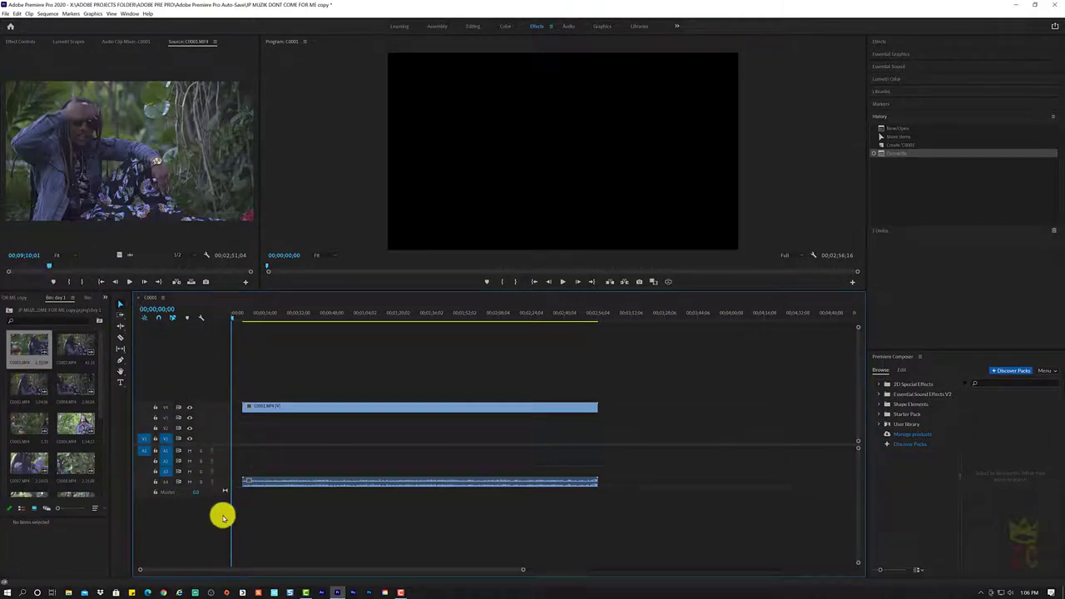
{"action": "scroll", "coordinate": [56, 426], "scroll_direction": "down", "scroll_amount": 3}
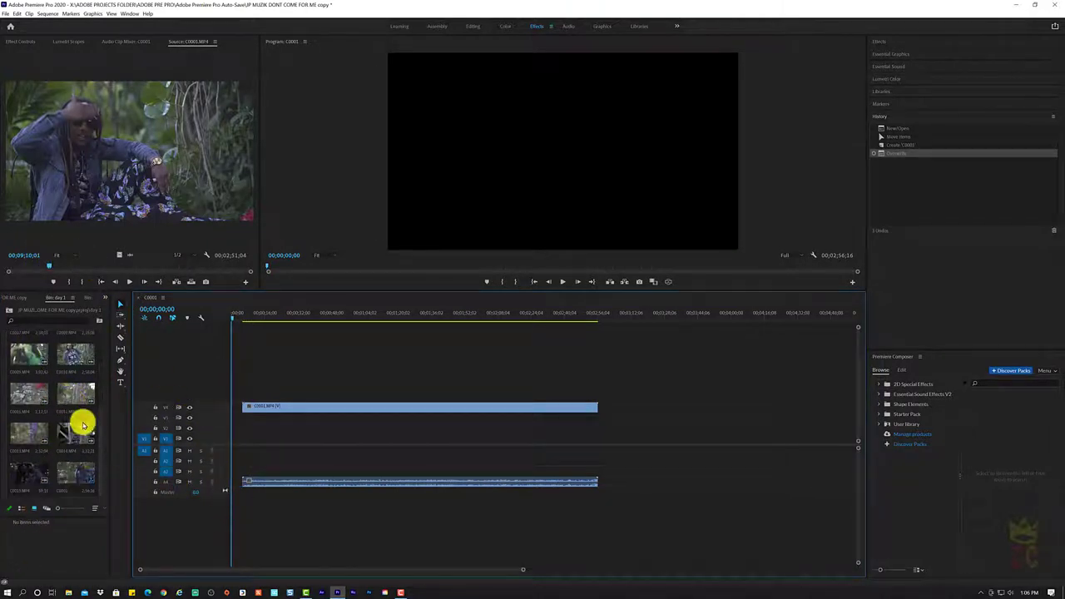
{"action": "left_click_drag", "start_coordinate": [396, 410], "coordinate": [379, 407]}
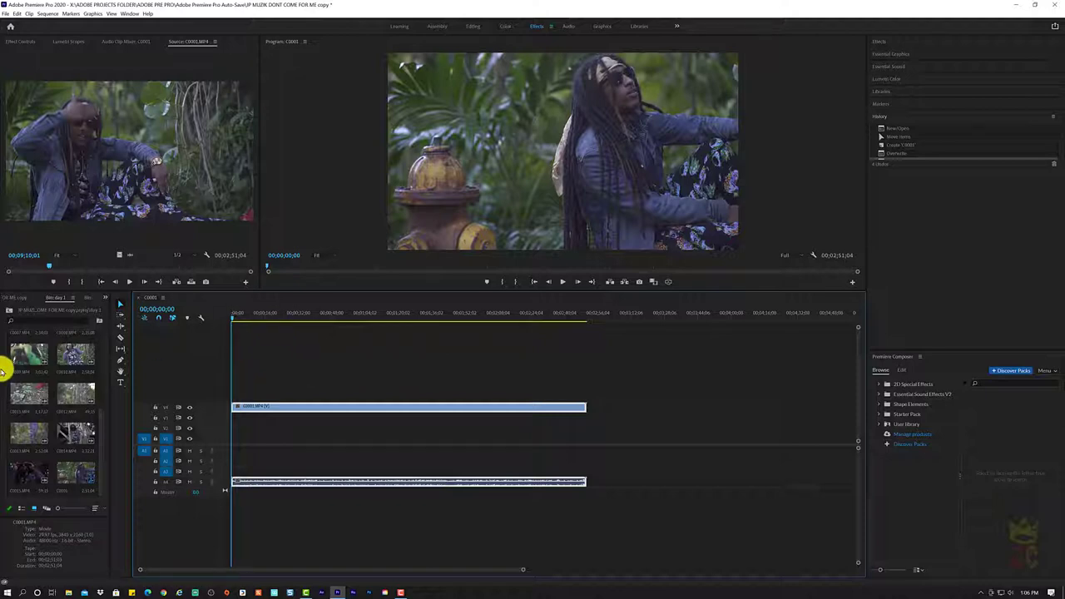
{"action": "scroll", "coordinate": [38, 361], "scroll_direction": "up", "scroll_amount": 3}
{"action": "double_click", "coordinate": [38, 361]}
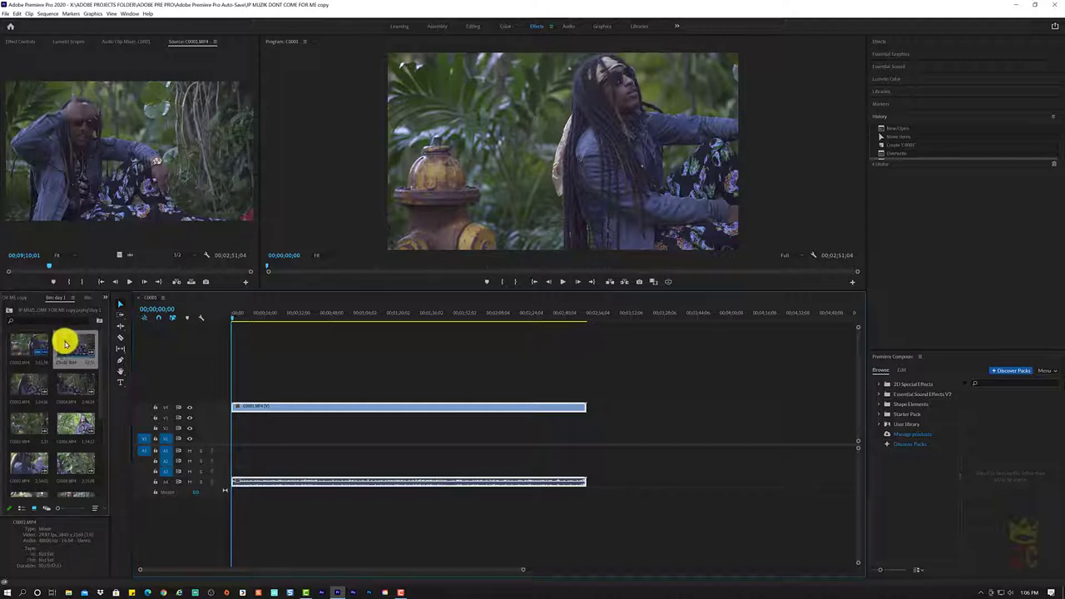
{"action": "left_click_drag", "start_coordinate": [64, 339], "coordinate": [210, 413]}
- Add 15 video tracks to sequence C0001 through Add Tracks
{"action": "right_click", "coordinate": [210, 413]}
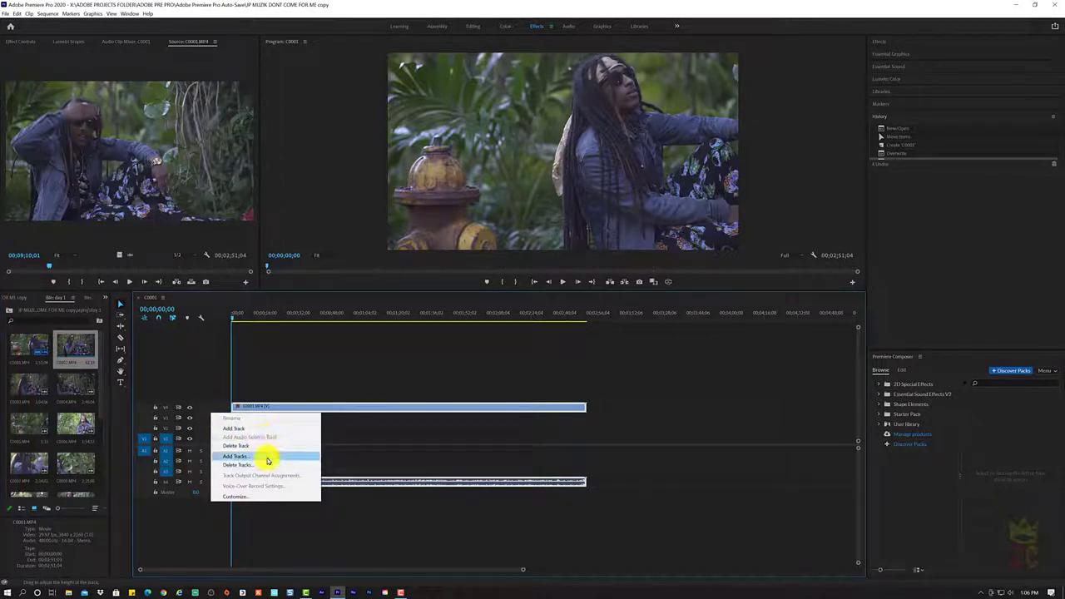
{"action": "left_click", "coordinate": [268, 461]}
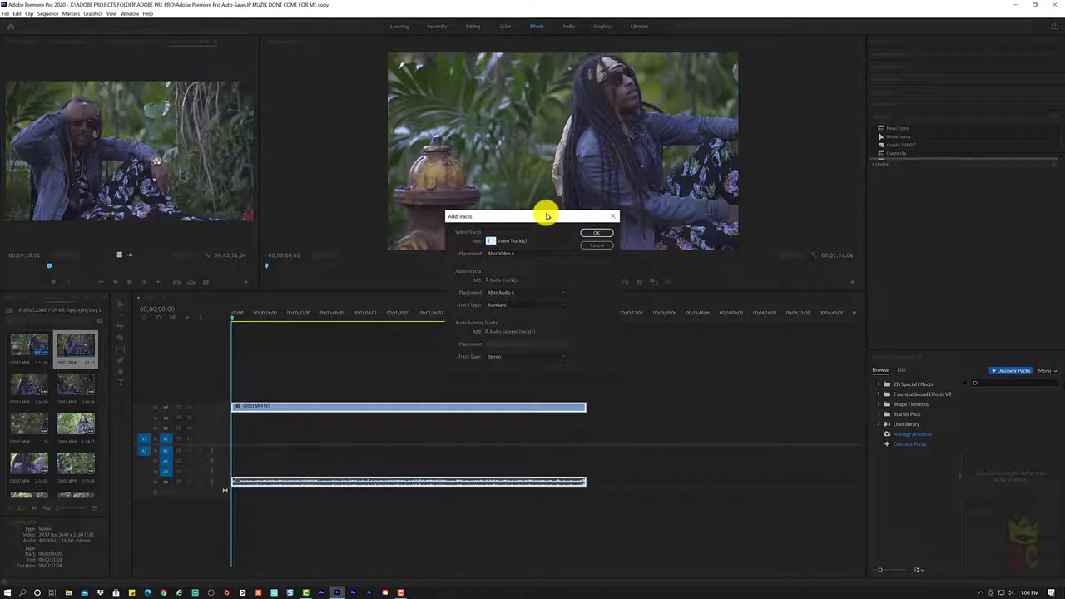
{"action": "type", "text": "15"}
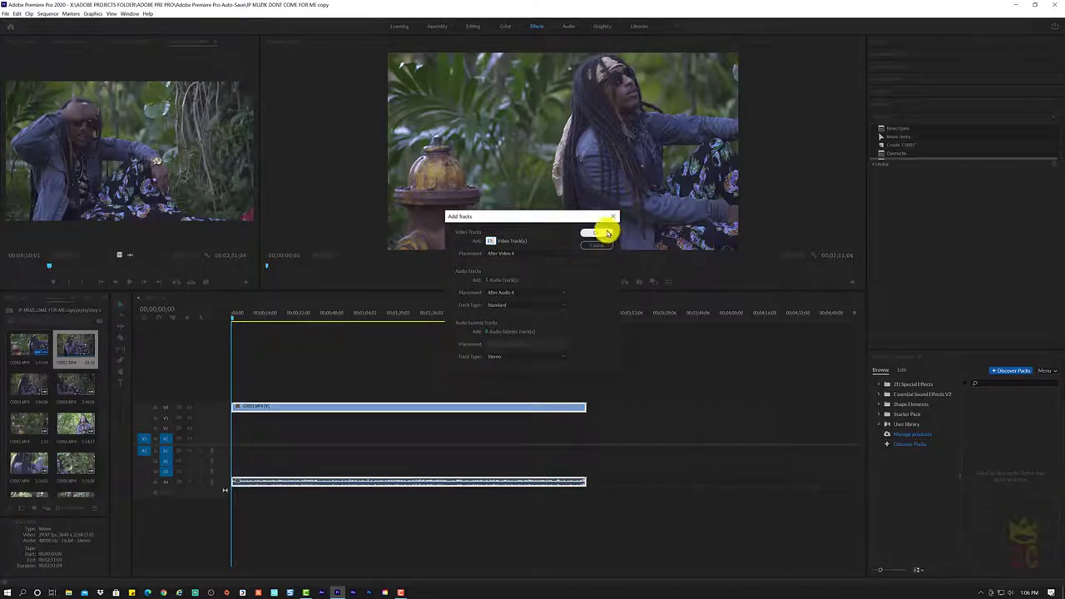
{"action": "left_click", "coordinate": [605, 235]}
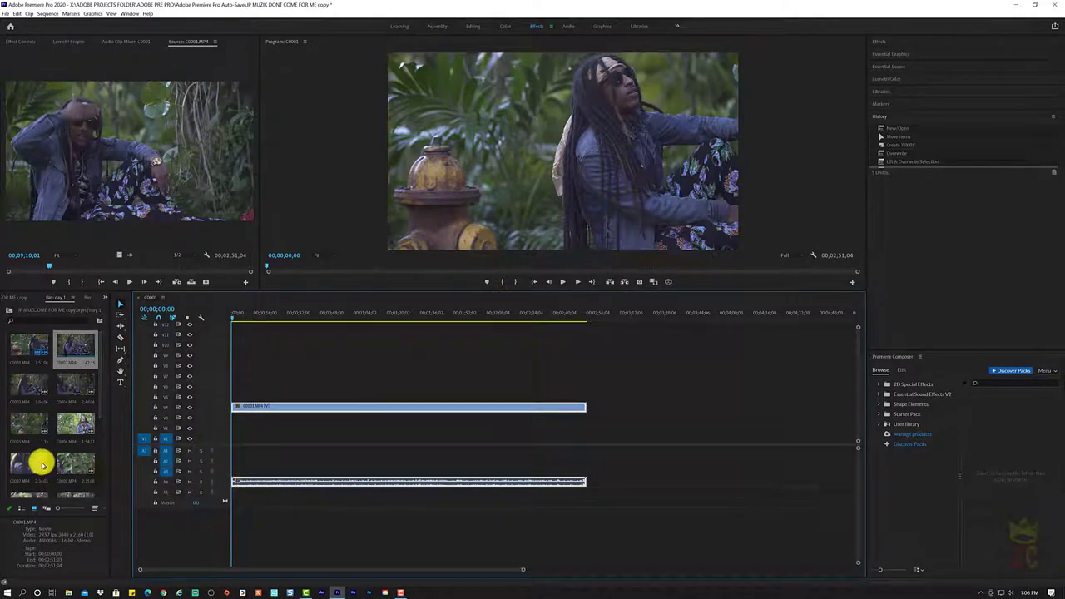
{"action": "scroll", "coordinate": [34, 452], "scroll_direction": "down", "scroll_amount": 4}
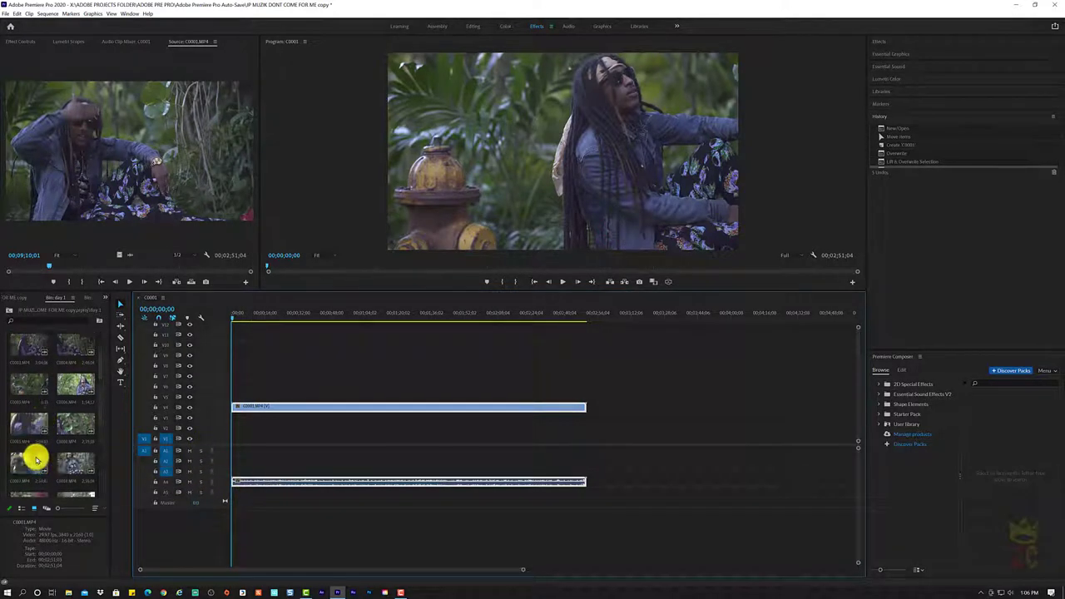
- Place the music file from the project root on audio track A1, then return to day 1
{"action": "left_click", "coordinate": [9, 310]}
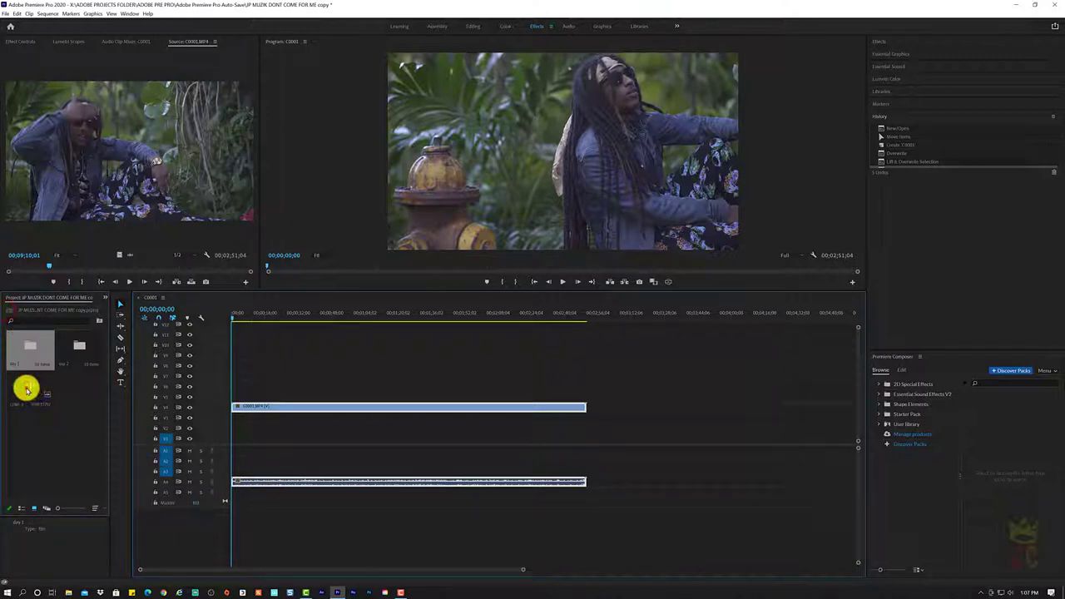
{"action": "left_click_drag", "start_coordinate": [27, 388], "coordinate": [276, 453]}
{"action": "double_click", "coordinate": [30, 345]}
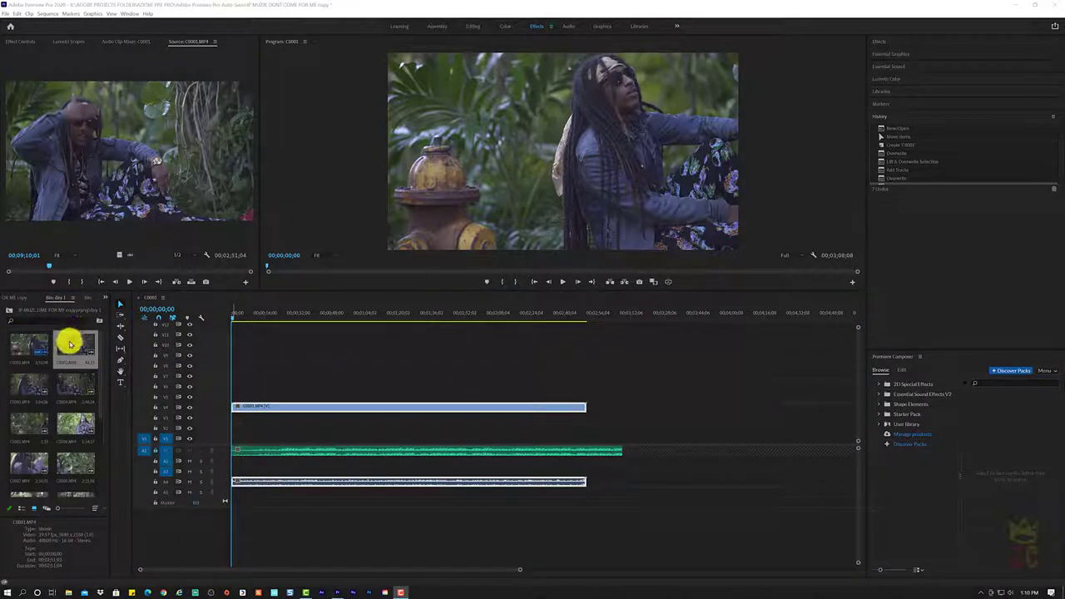
- Preview C0002.MP4 in the Source monitor and widen the bin panel
{"action": "left_click", "coordinate": [72, 346]}
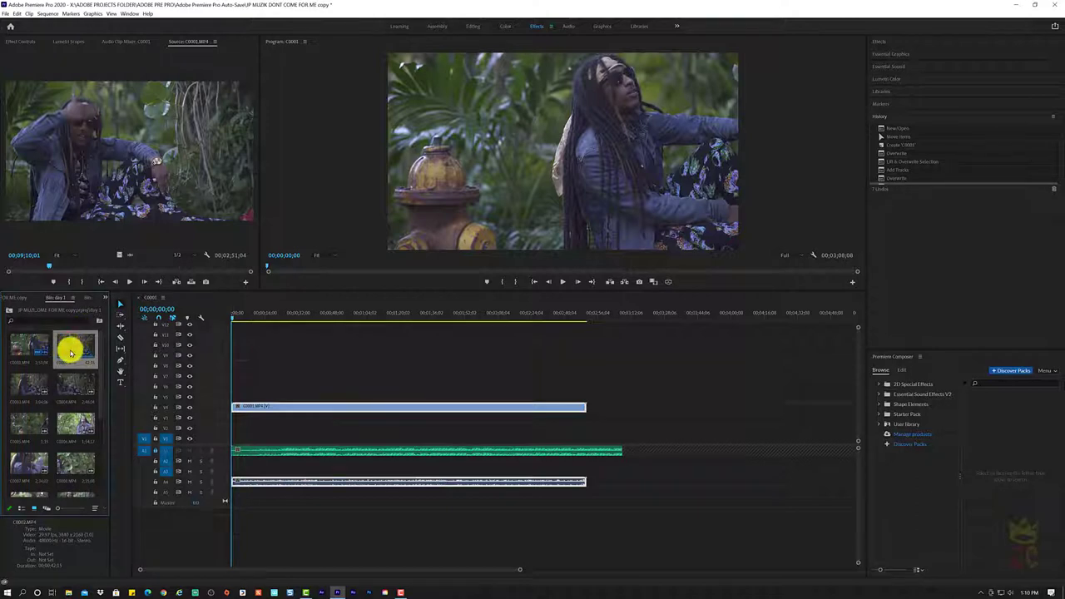
{"action": "double_click", "coordinate": [71, 352]}
{"action": "key", "text": "space"}
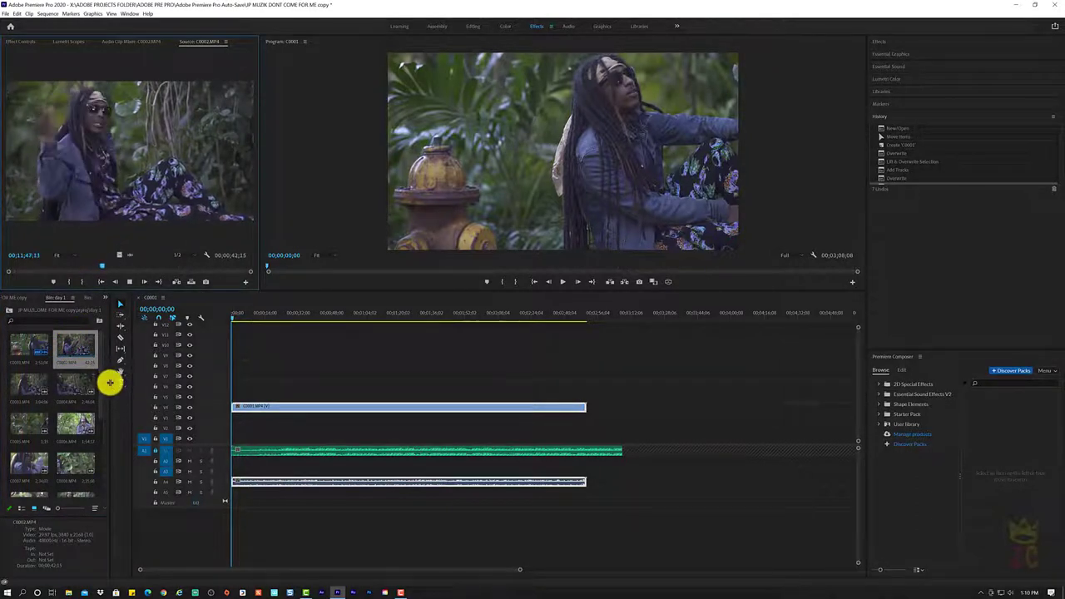
{"action": "left_click_drag", "start_coordinate": [110, 382], "coordinate": [164, 379]}
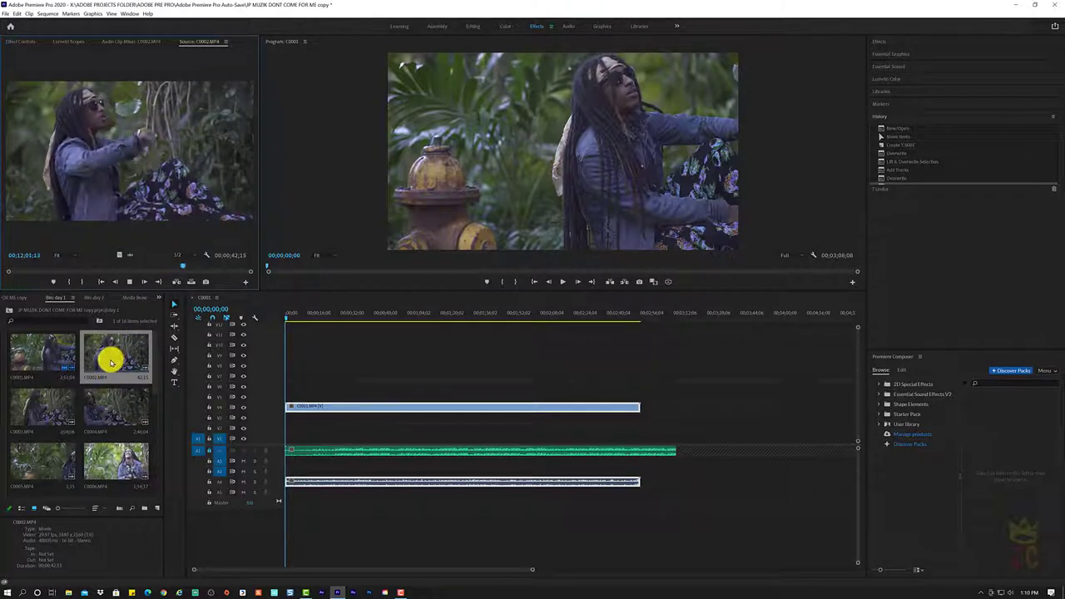
- Select clips C0001 and C0002 in the bin, then bring up the Window menu's panel list
{"action": "left_click", "coordinate": [43, 342]}
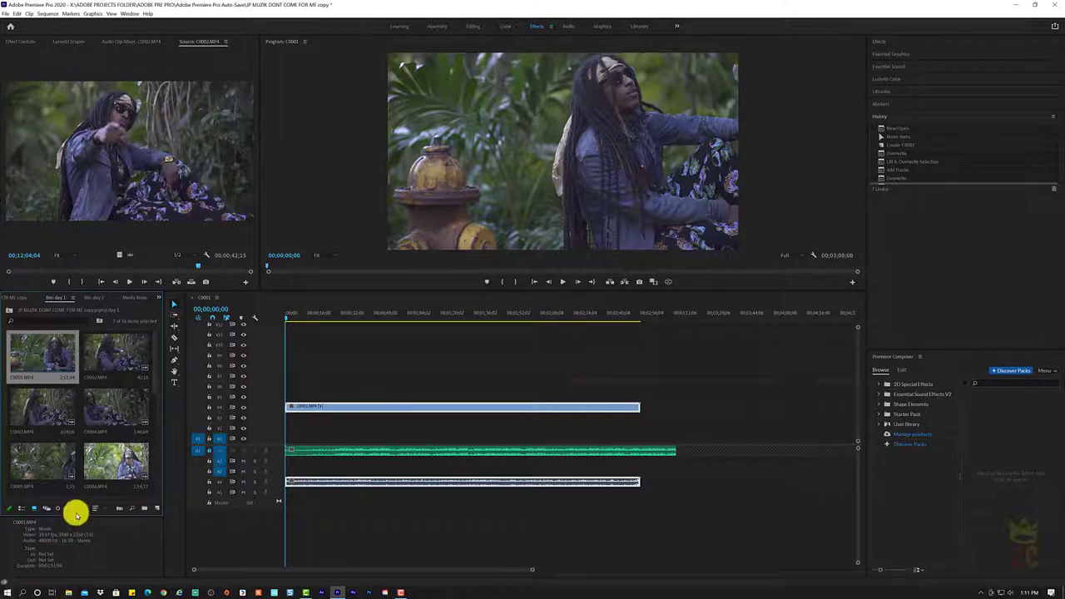
{"action": "left_click", "coordinate": [136, 354]}
{"action": "right_click", "coordinate": [127, 354]}
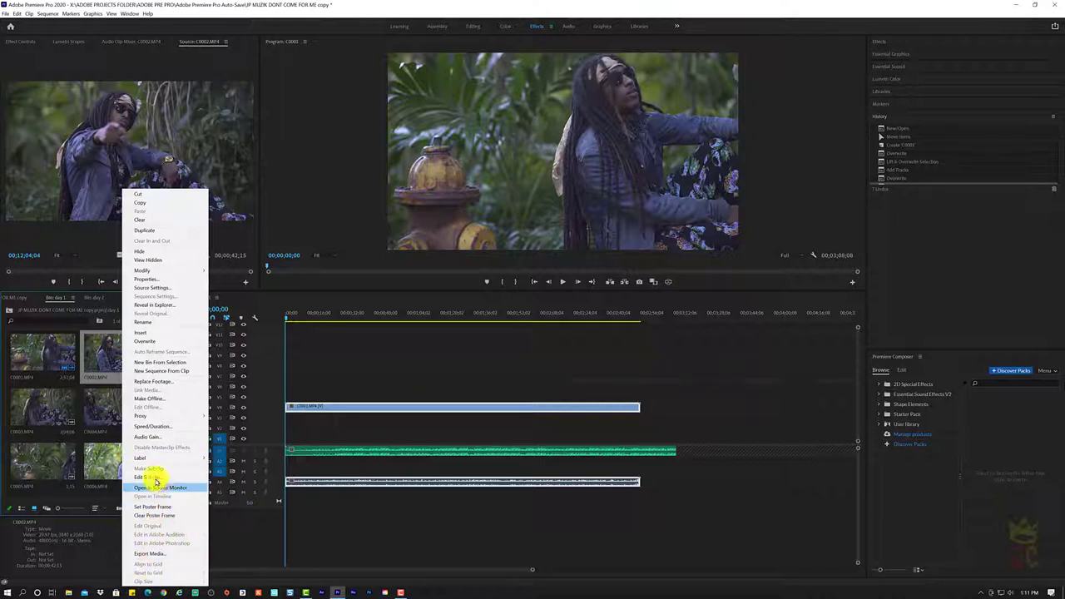
{"action": "left_click", "coordinate": [35, 525]}
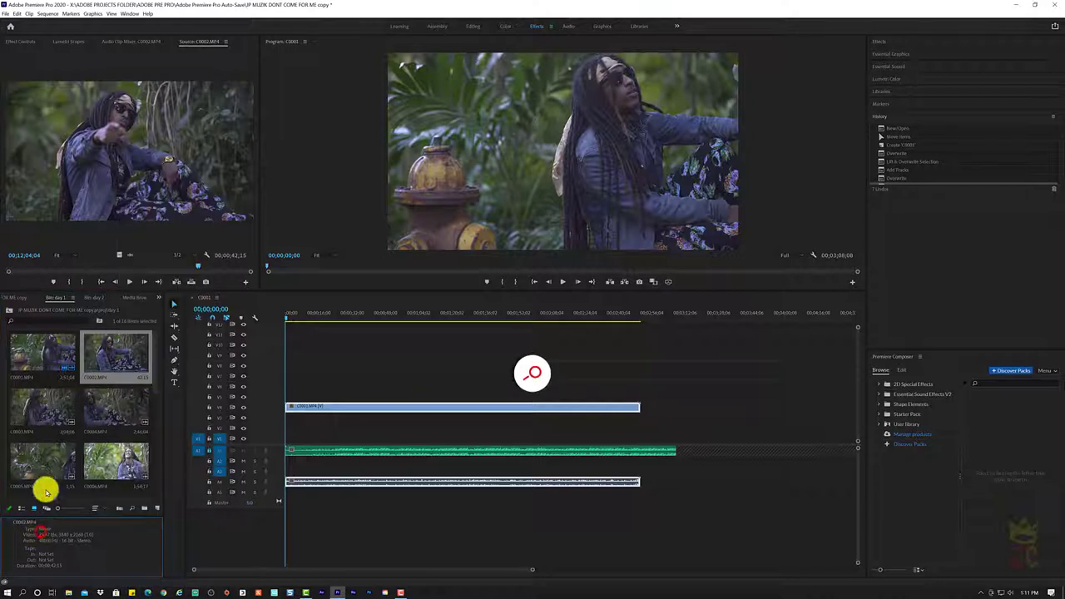
{"action": "left_click", "coordinate": [137, 13]}
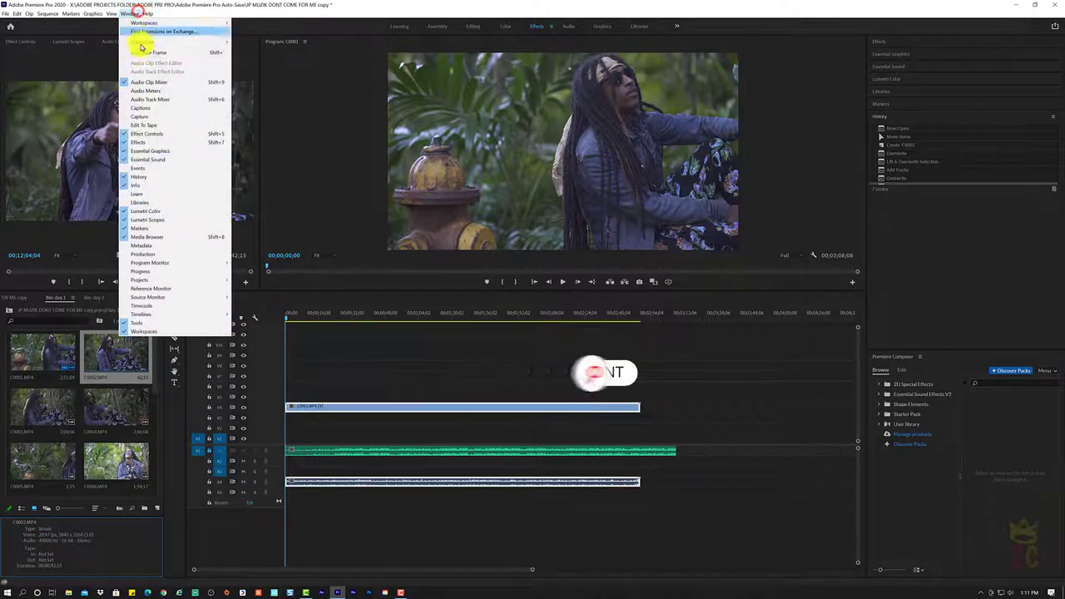
- Show the Metadata panel from the Window menu alongside the Info panel
{"action": "left_click", "coordinate": [177, 186]}
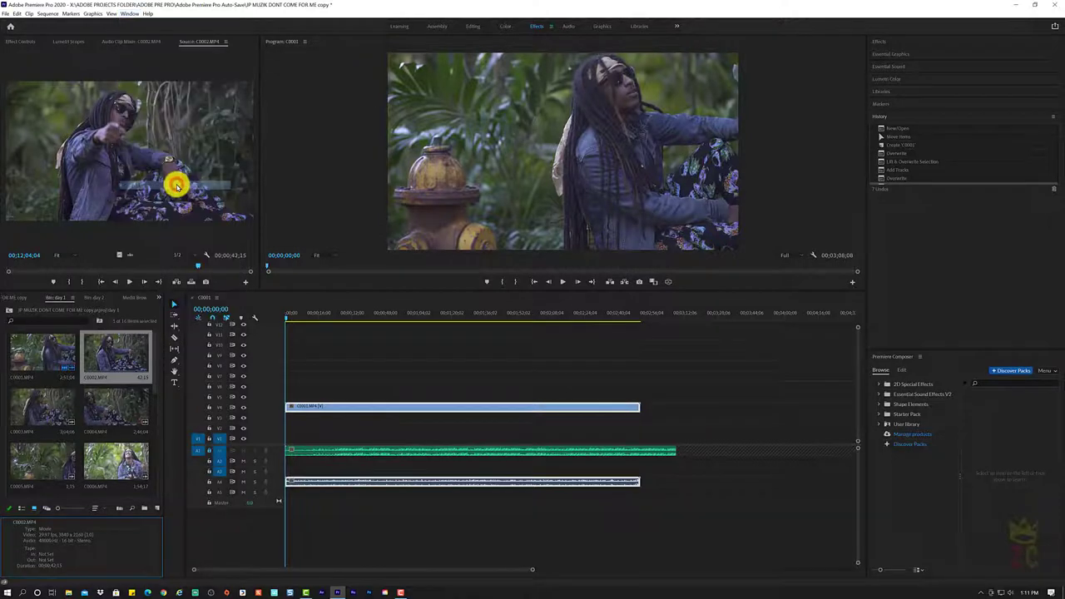
{"action": "left_click", "coordinate": [129, 14]}
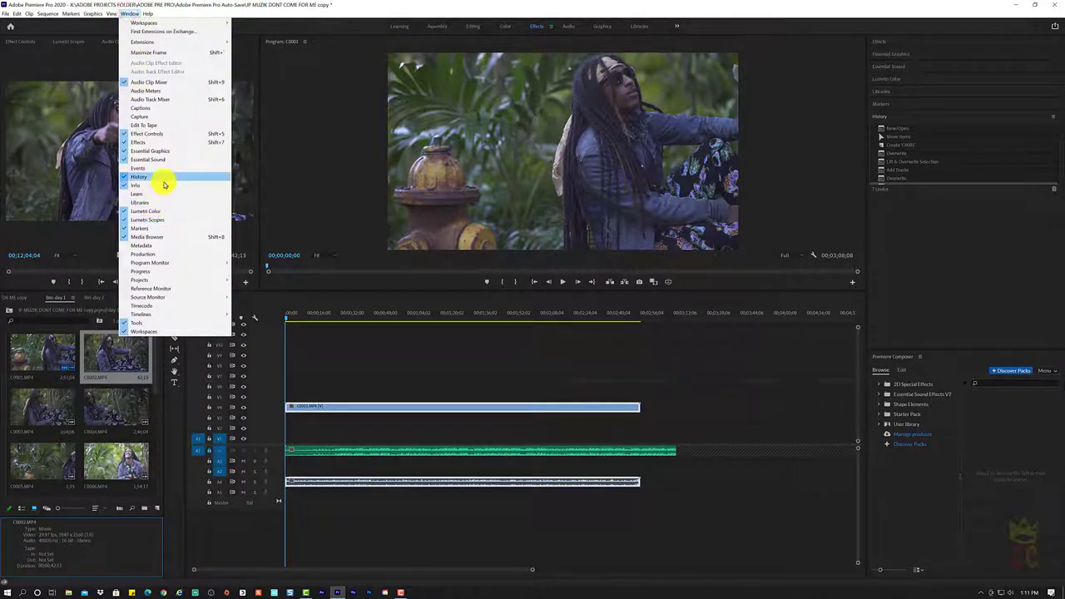
{"action": "left_click", "coordinate": [136, 188]}
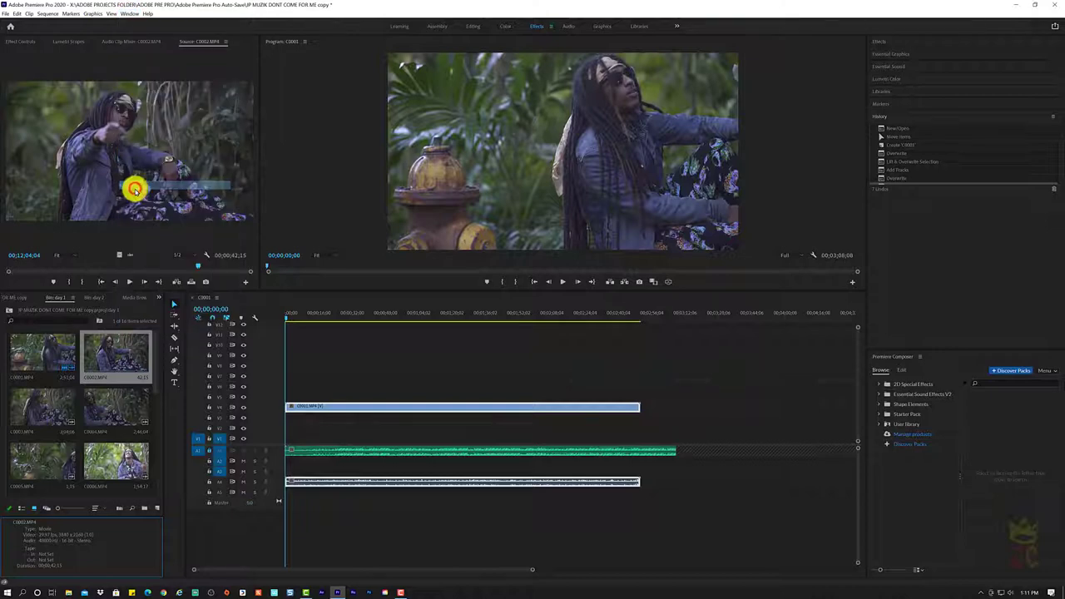
{"action": "left_click", "coordinate": [131, 14]}
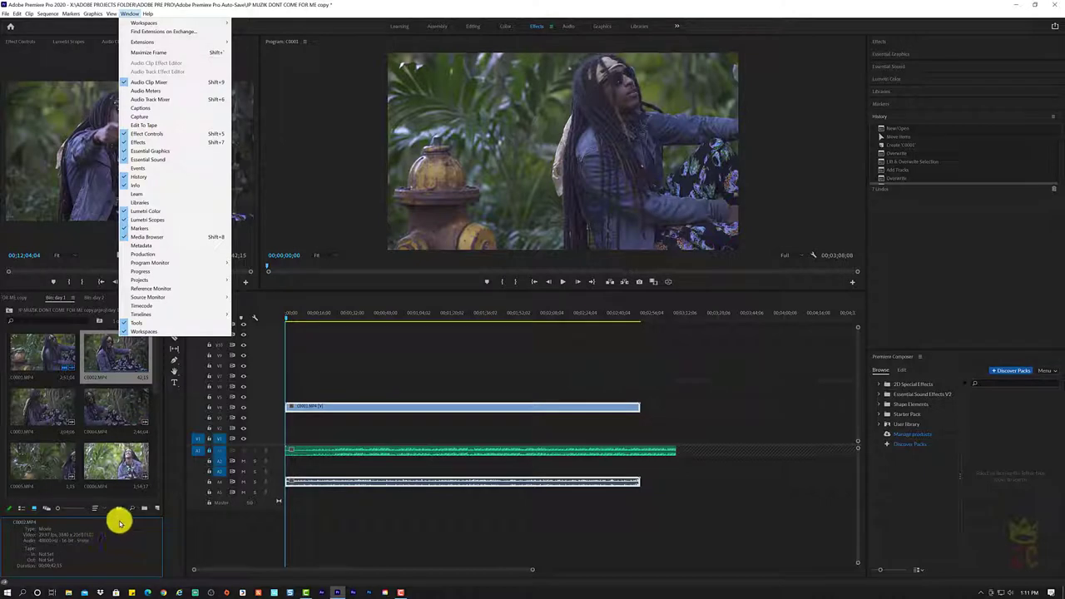
{"action": "left_click", "coordinate": [138, 246]}
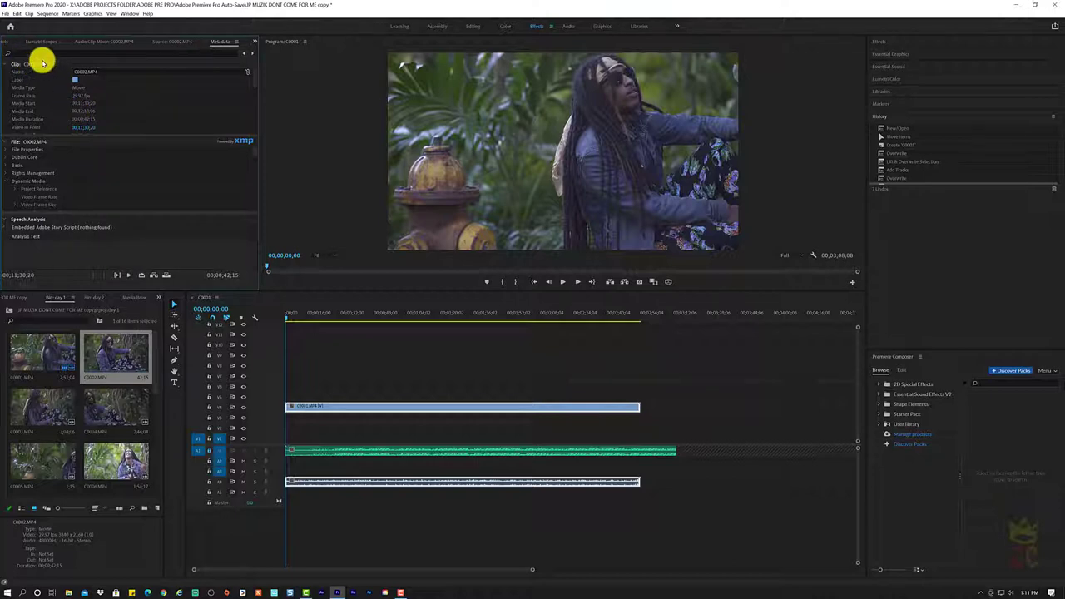
- Dock the Metadata panel into the lower-left group beneath the project bin
{"action": "left_click", "coordinate": [224, 41]}
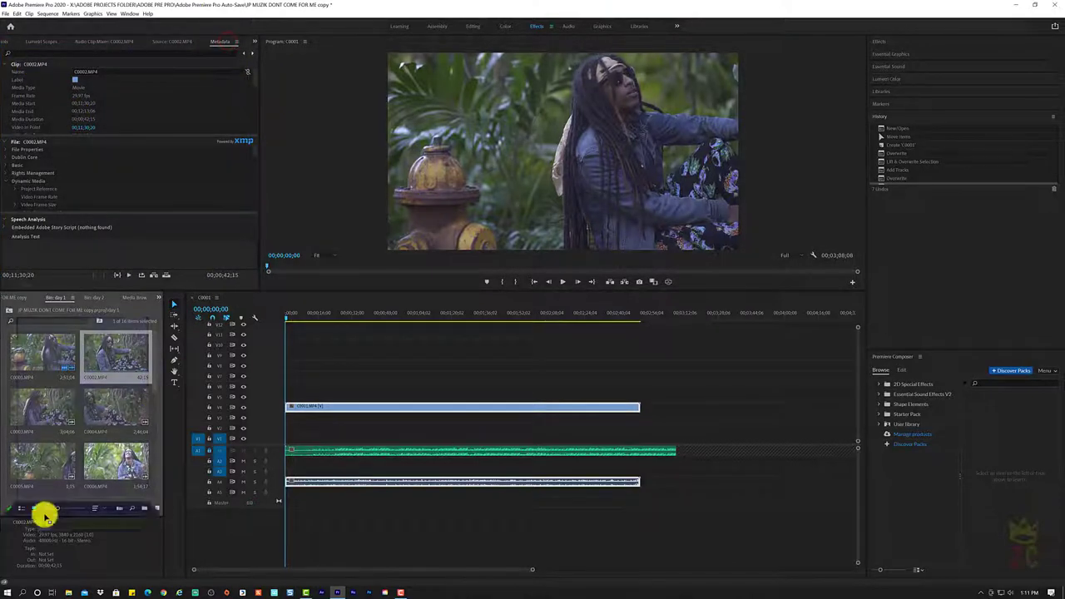
{"action": "key", "text": "shift+2"}
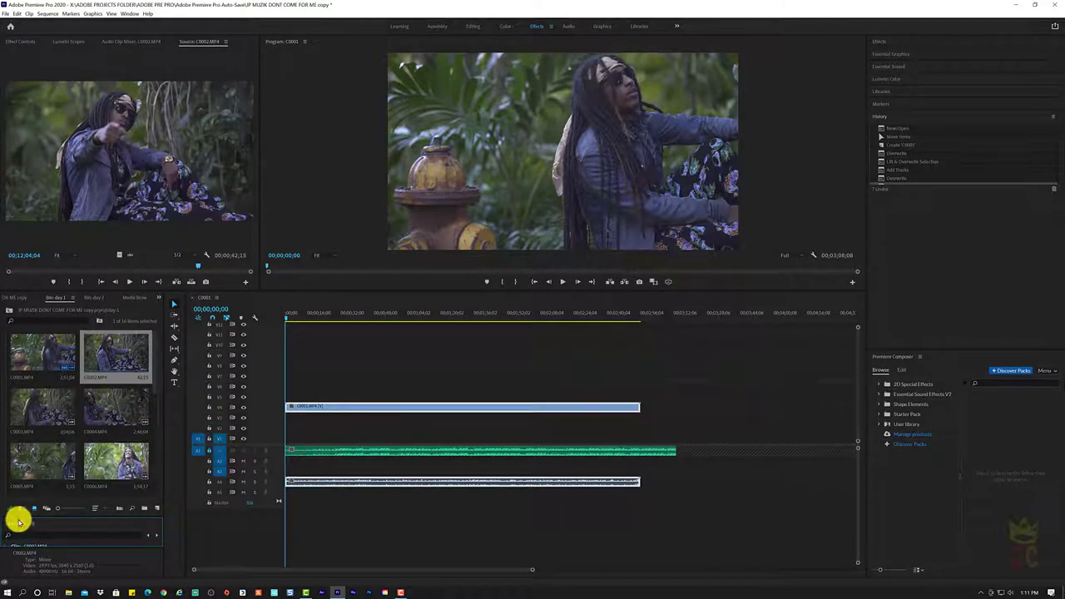
{"action": "left_click", "coordinate": [19, 521]}
{"action": "left_click", "coordinate": [74, 559]}
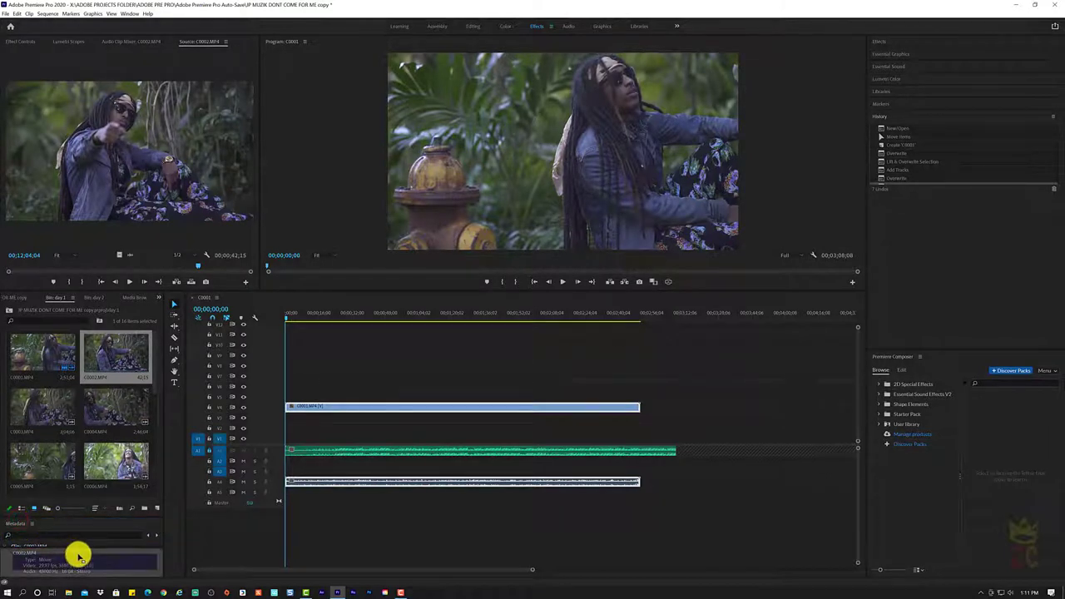
{"action": "left_click", "coordinate": [79, 556]}
{"action": "left_click_drag", "start_coordinate": [17, 516], "coordinate": [26, 563]}
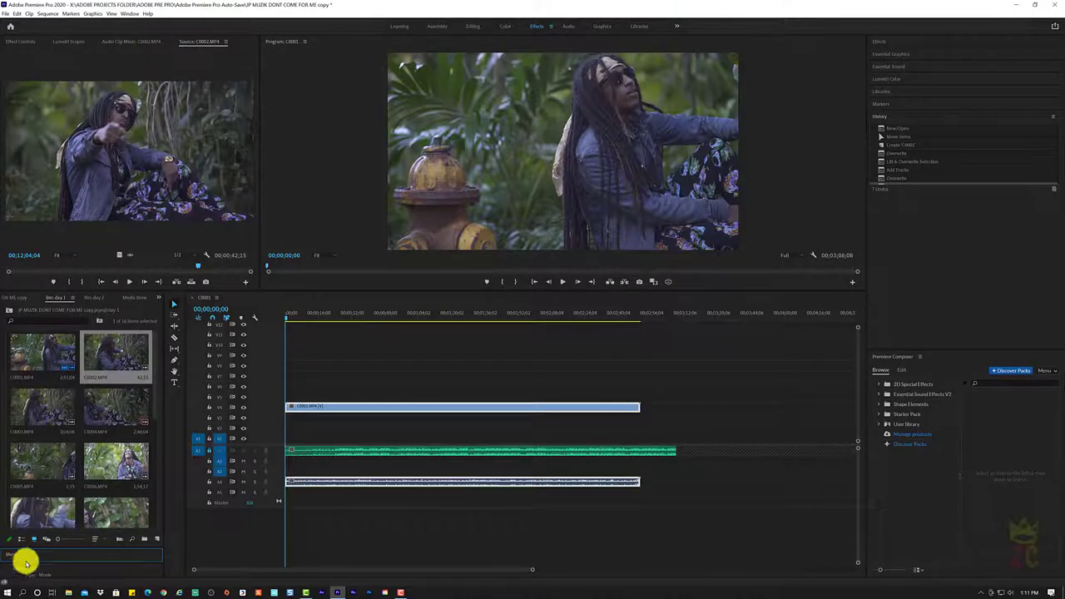
- Resize the Metadata, Info and Project panels so the bin shows several clips
{"action": "left_click", "coordinate": [30, 555]}
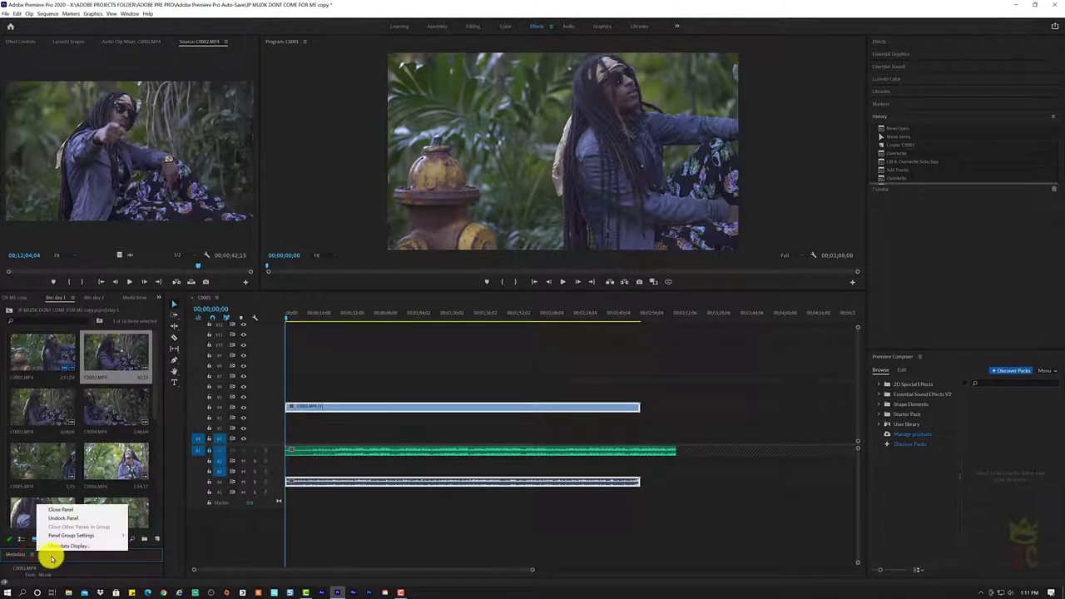
{"action": "left_click", "coordinate": [12, 560]}
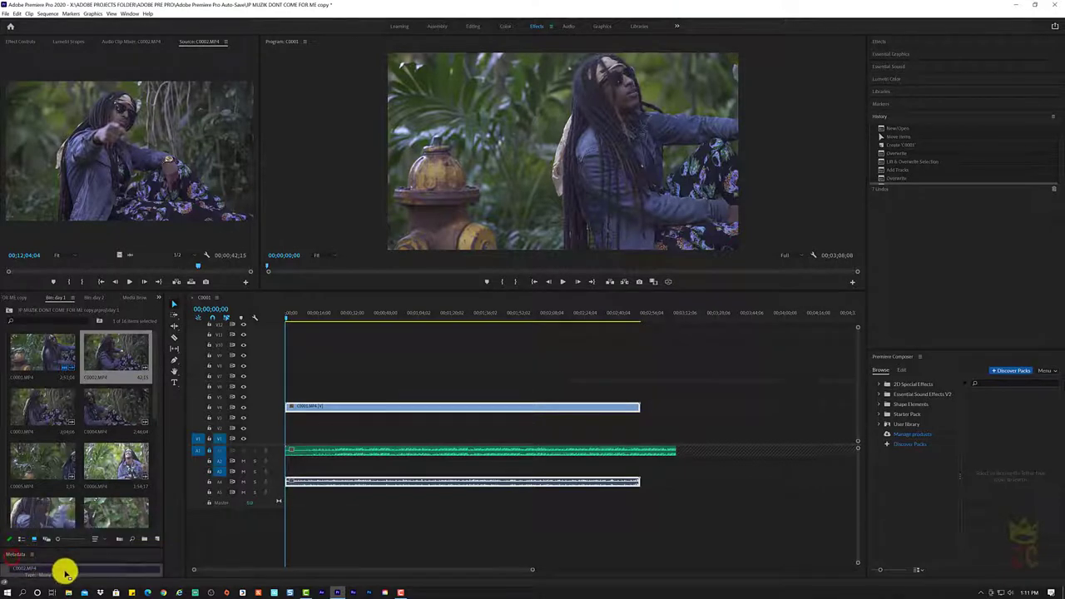
{"action": "left_click_drag", "start_coordinate": [94, 574], "coordinate": [150, 568]}
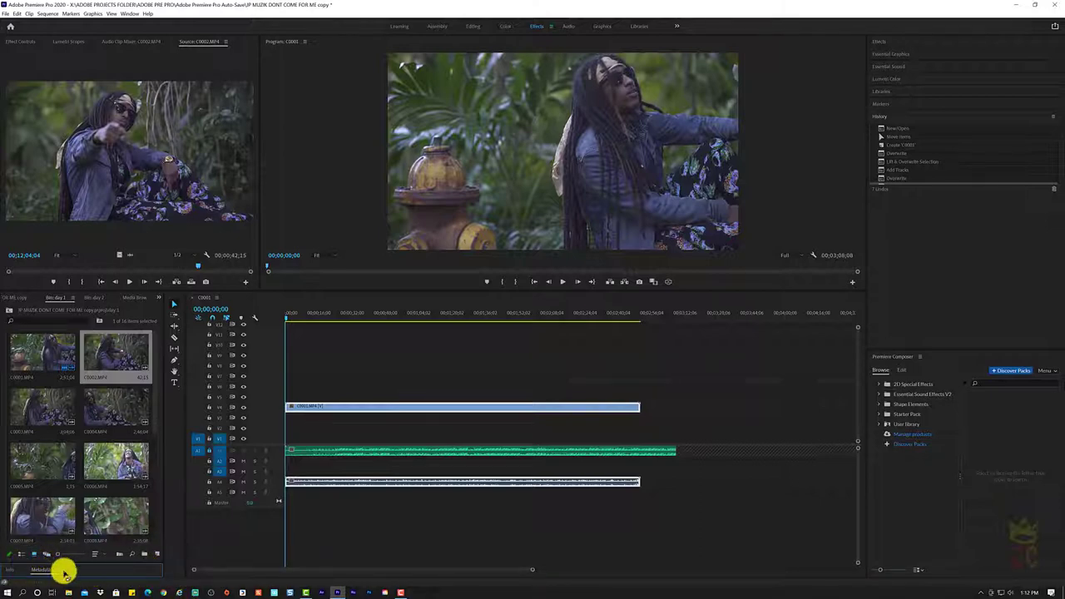
{"action": "left_click_drag", "start_coordinate": [95, 564], "coordinate": [136, 435]}
{"action": "left_click", "coordinate": [12, 441]}
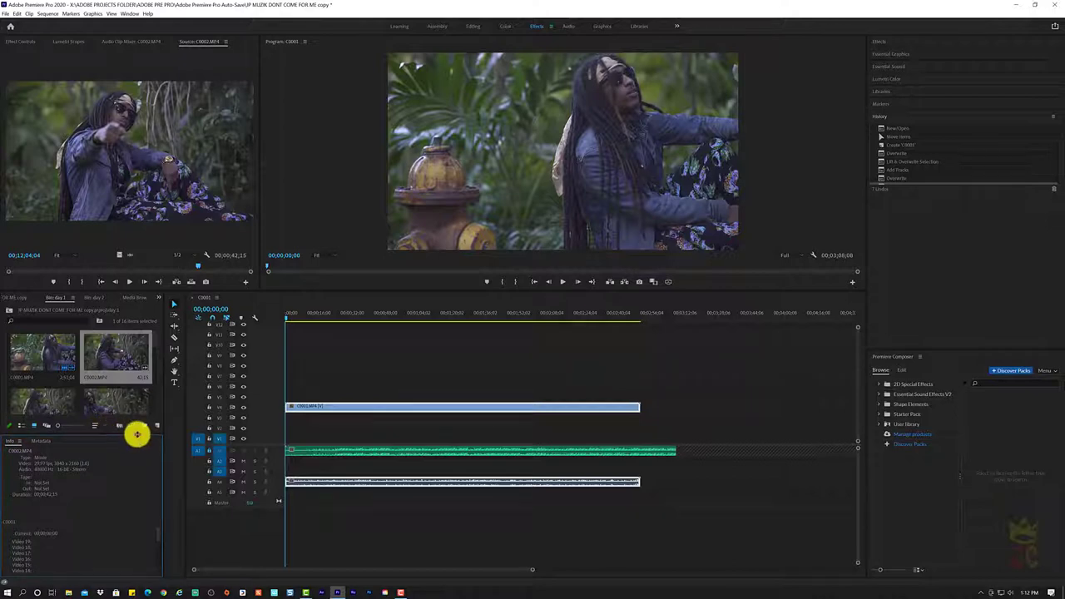
{"action": "left_click_drag", "start_coordinate": [137, 433], "coordinate": [147, 513]}
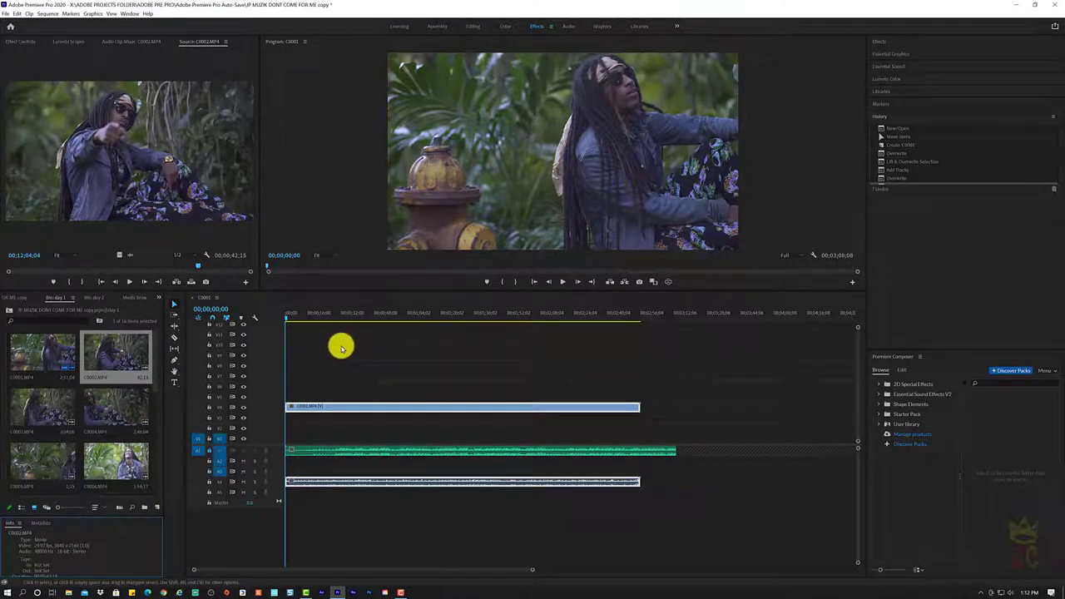
- Briefly play the sequence, then stack C0002.MP4 on the track above C0001 at 00;00
{"action": "left_click", "coordinate": [563, 282]}
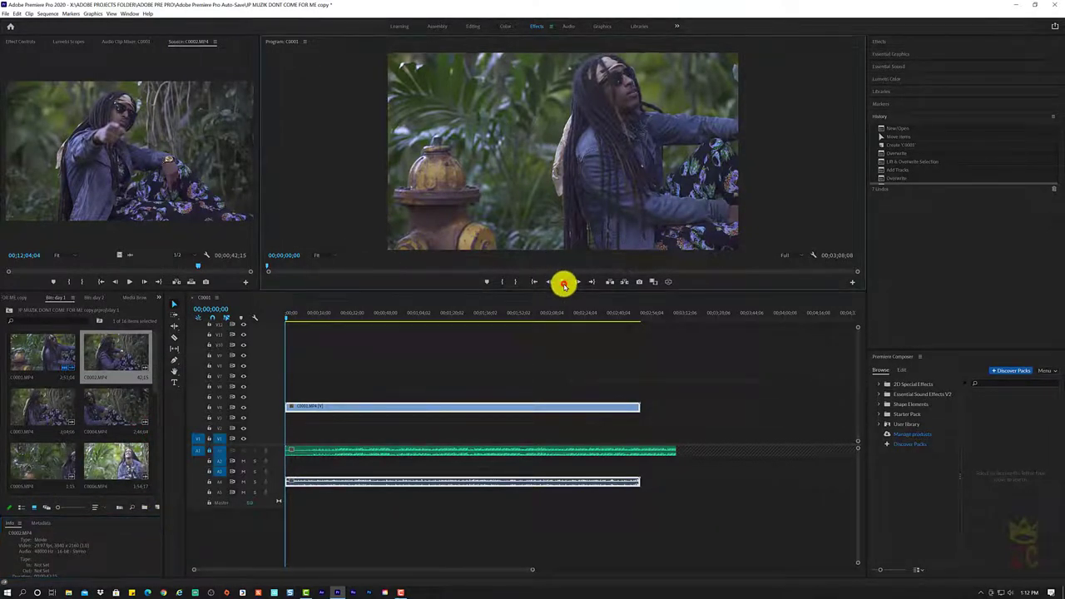
{"action": "left_click", "coordinate": [562, 282]}
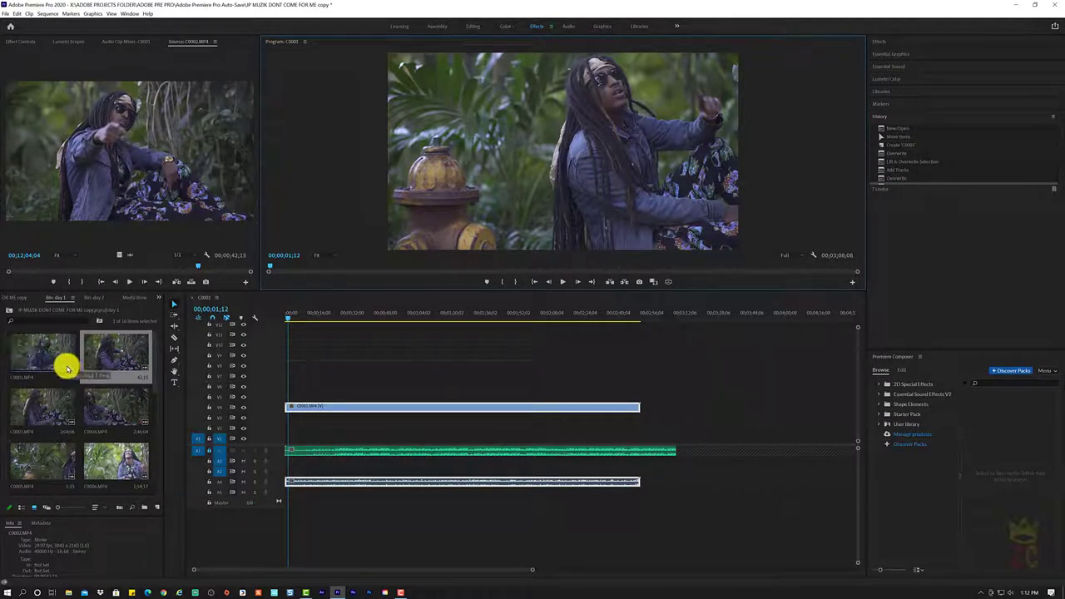
{"action": "left_click", "coordinate": [106, 344]}
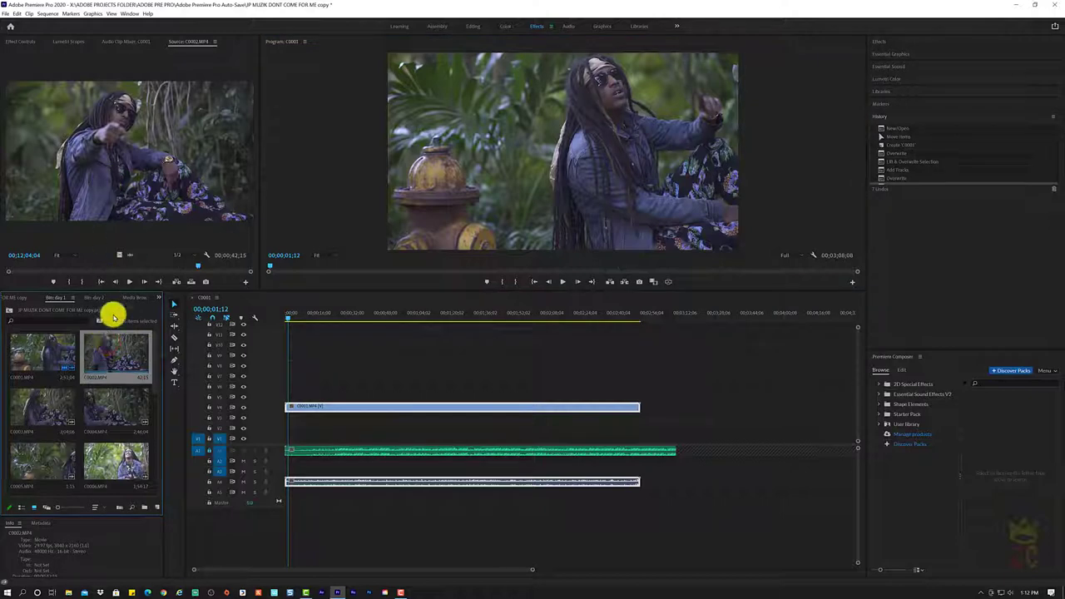
{"action": "left_click_drag", "start_coordinate": [106, 344], "coordinate": [288, 401]}
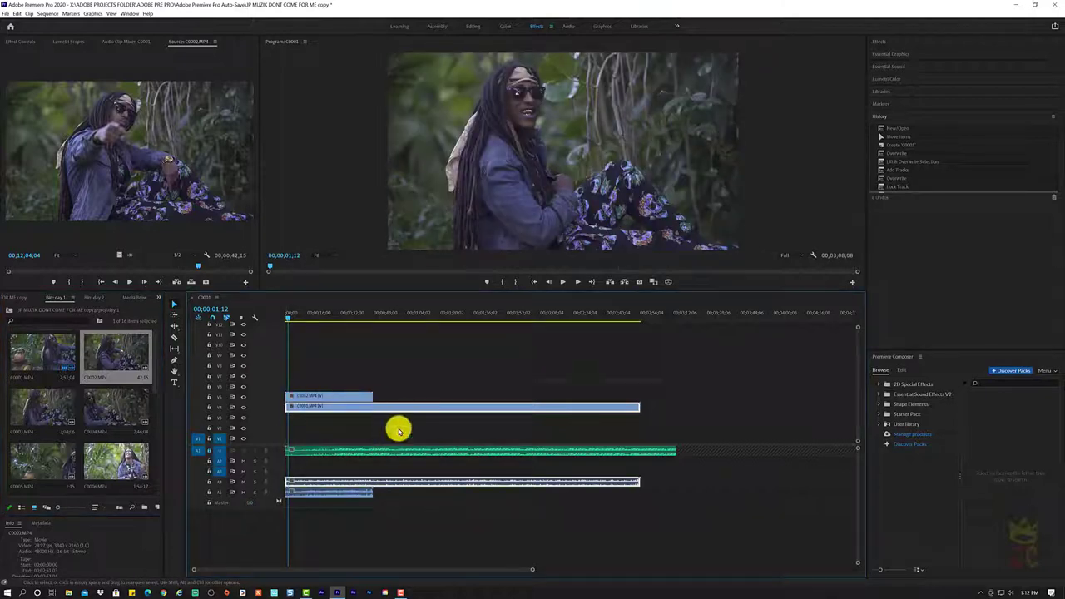
{"action": "right_click", "coordinate": [337, 414]}
{"action": "left_click", "coordinate": [307, 428]}
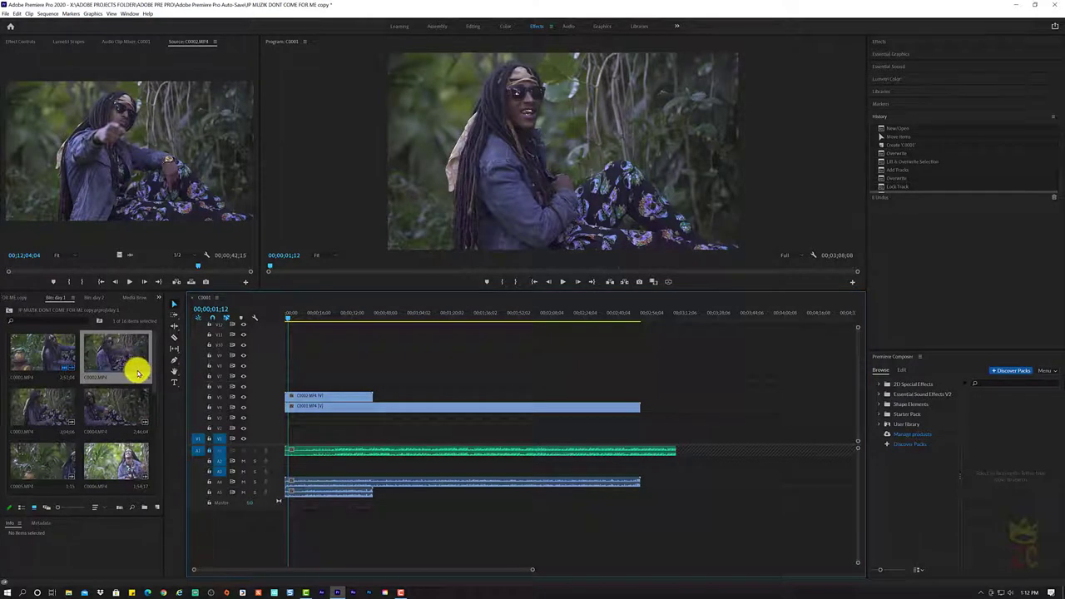
- Preview C0003.MP4 in the Source monitor, scrubbing back once
{"action": "left_click", "coordinate": [25, 422]}
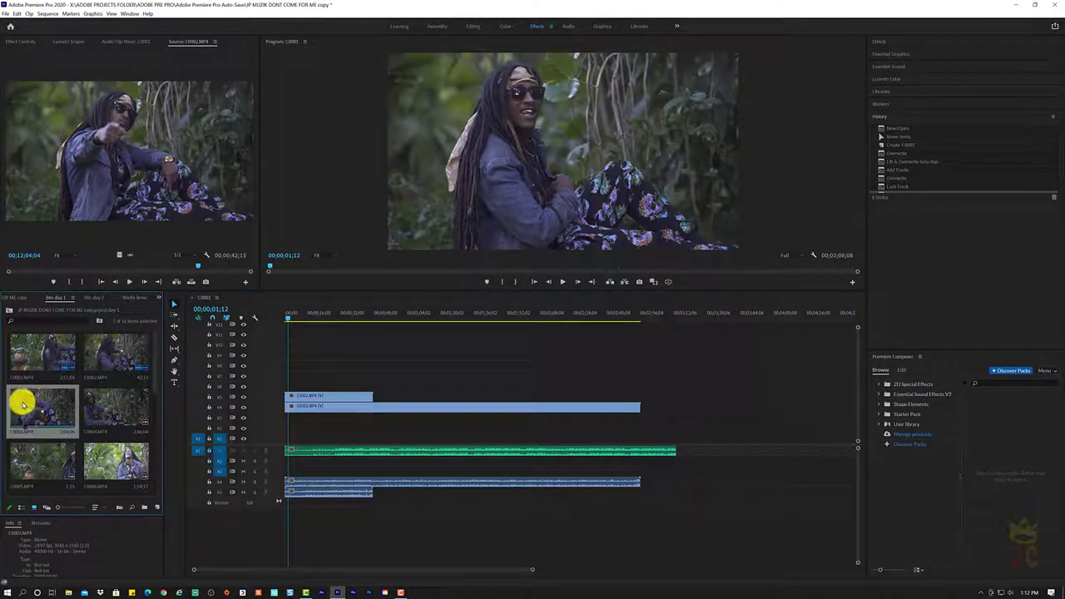
{"action": "double_click", "coordinate": [23, 403]}
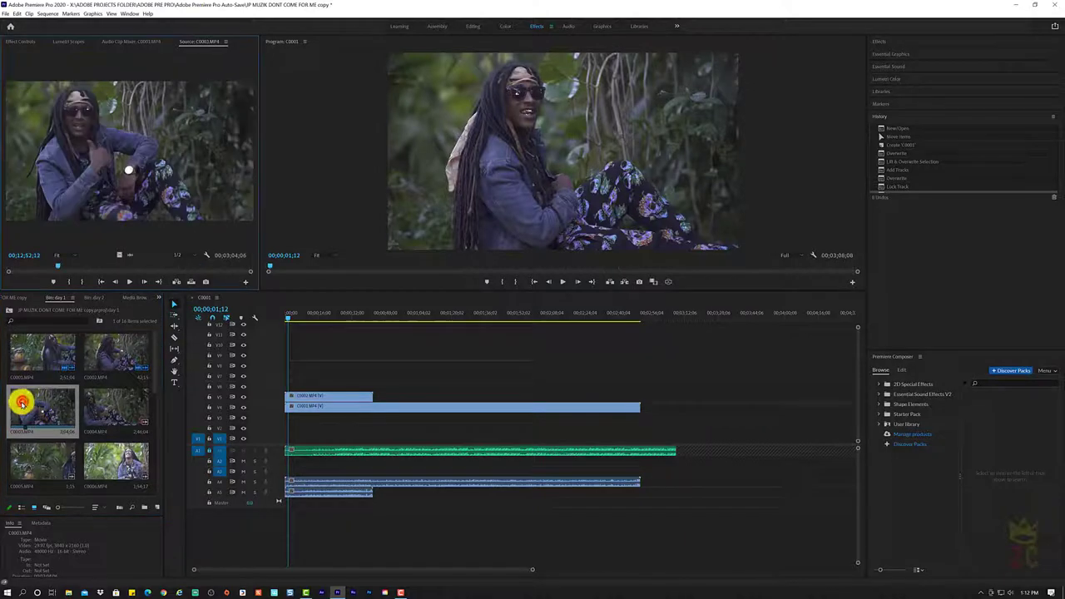
{"action": "left_click", "coordinate": [129, 282]}
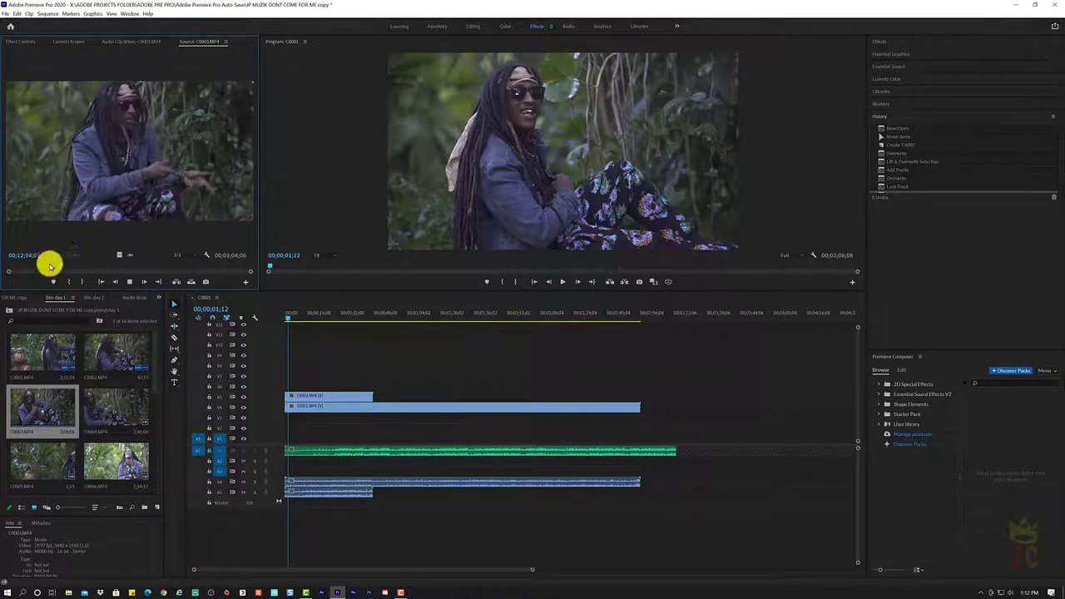
{"action": "left_click_drag", "start_coordinate": [55, 269], "coordinate": [18, 268]}
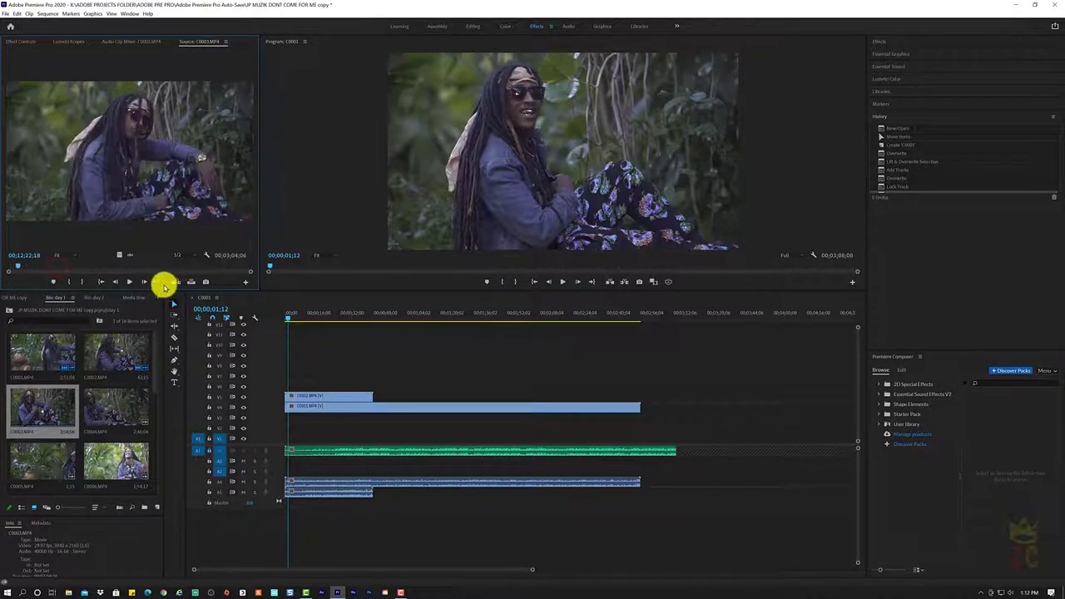
{"action": "left_click", "coordinate": [133, 282]}
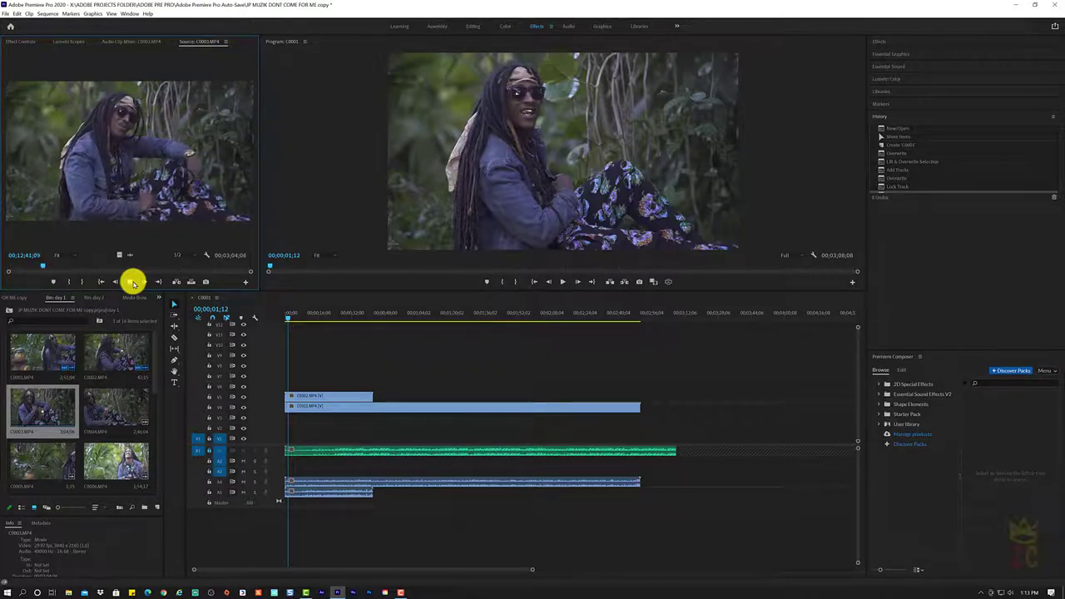
{"action": "left_click", "coordinate": [133, 281]}
- Place C0003.MP4 above C0002 at 00;00, then try adding C0004 above the stack
{"action": "left_click_drag", "start_coordinate": [42, 408], "coordinate": [275, 386]}
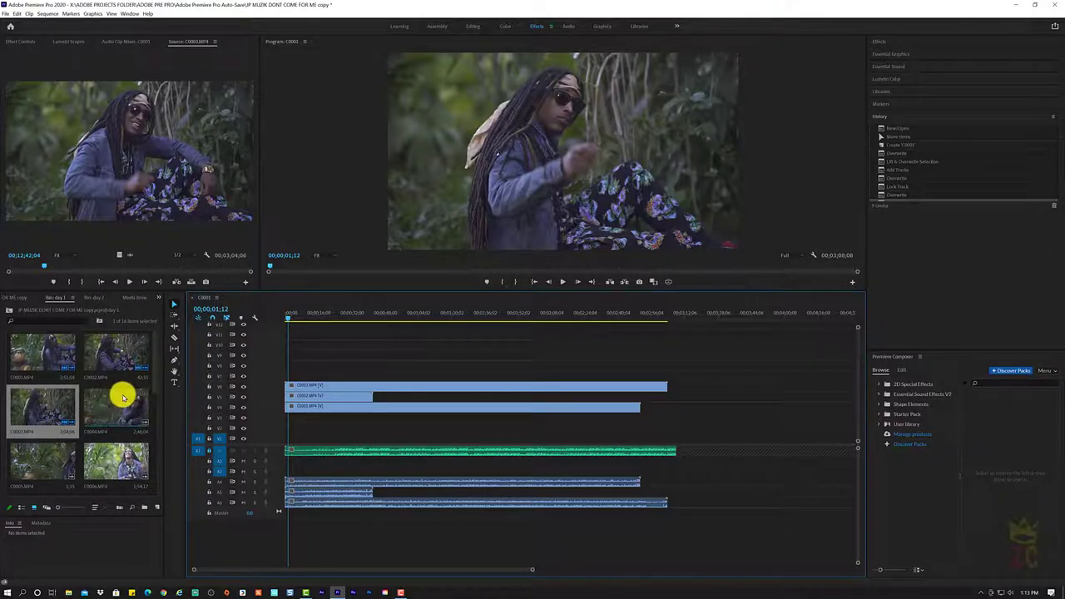
{"action": "left_click", "coordinate": [101, 399]}
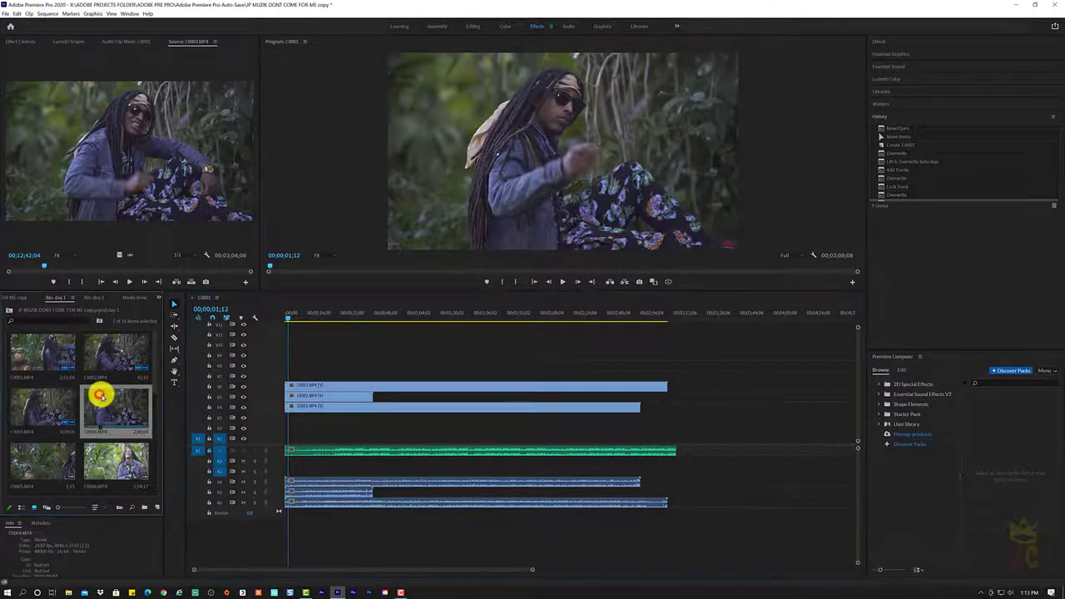
{"action": "left_click_drag", "start_coordinate": [98, 410], "coordinate": [408, 335]}
- Quit Premiere Pro, saving the project, then dismiss the crash report with Don't Send
{"action": "key", "text": "ctrl+q"}
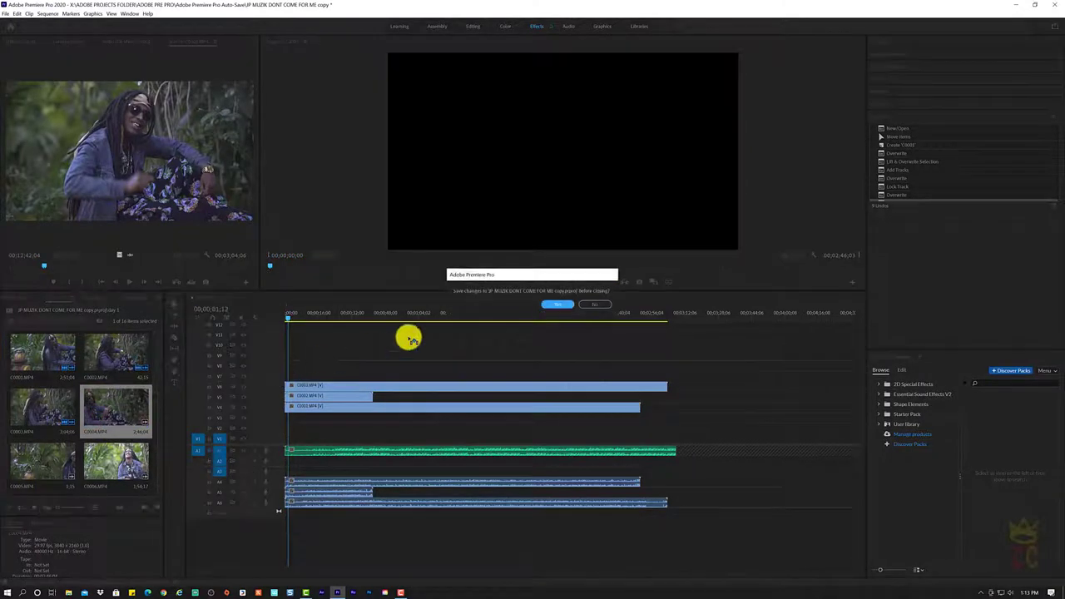
{"action": "left_click", "coordinate": [555, 307]}
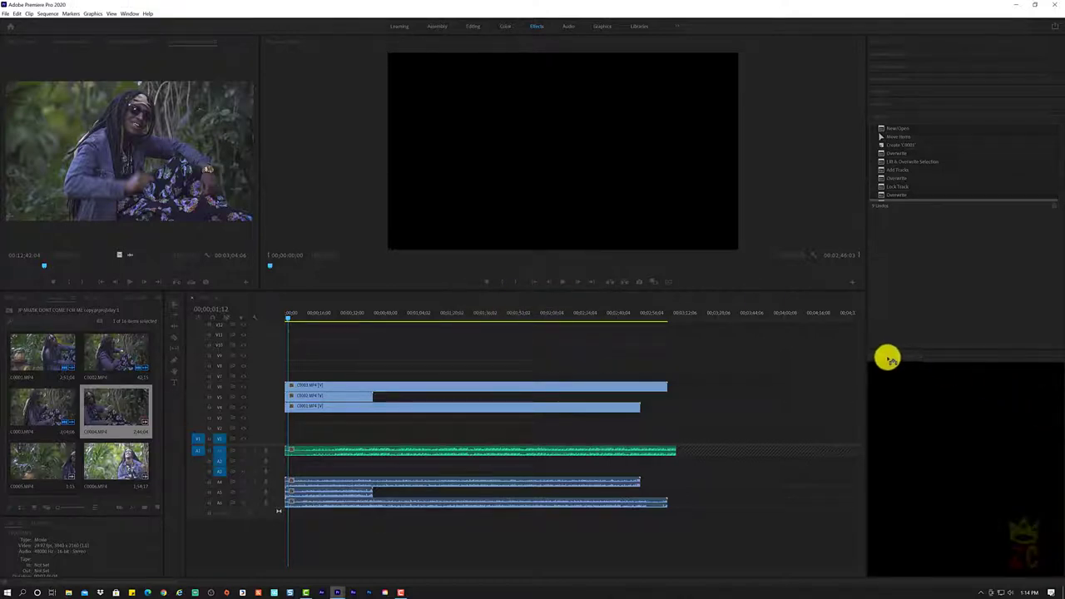
{"action": "mouse_move", "coordinate": [337, 592]}
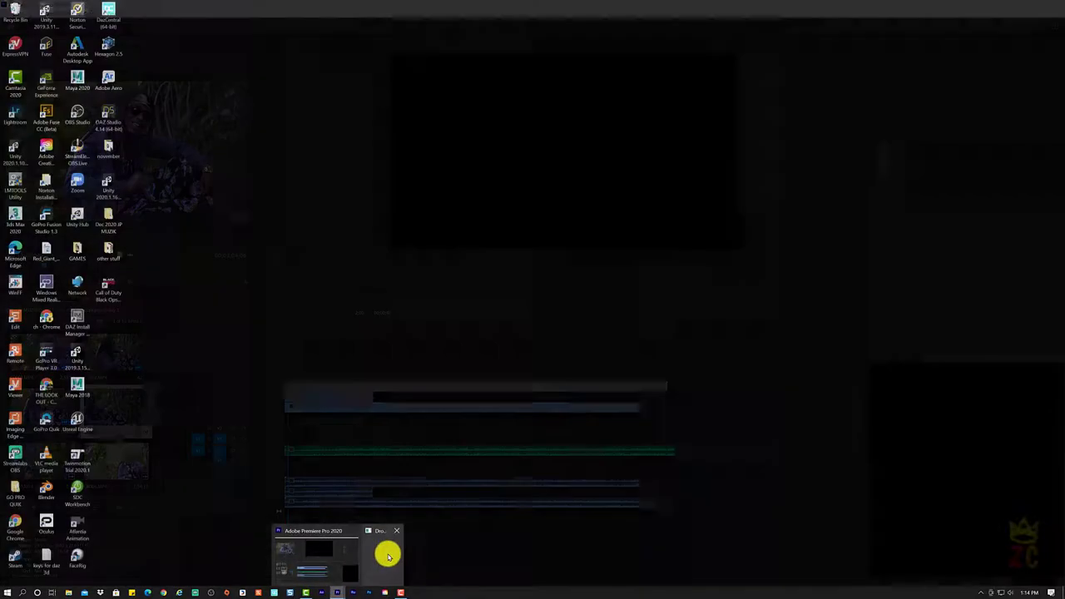
{"action": "left_click", "coordinate": [387, 556]}
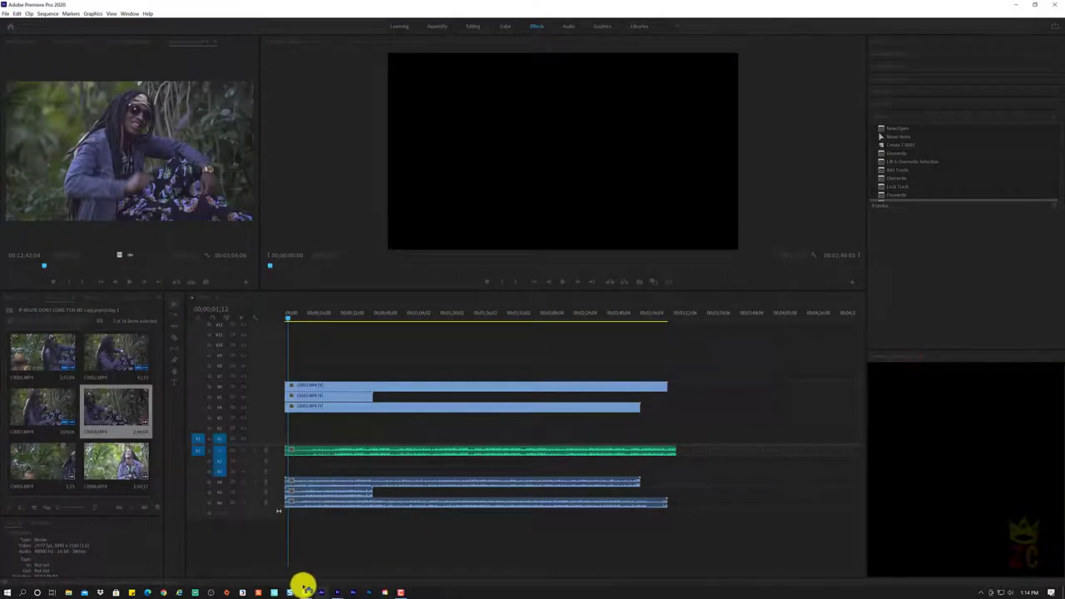
{"action": "mouse_move", "coordinate": [341, 591]}
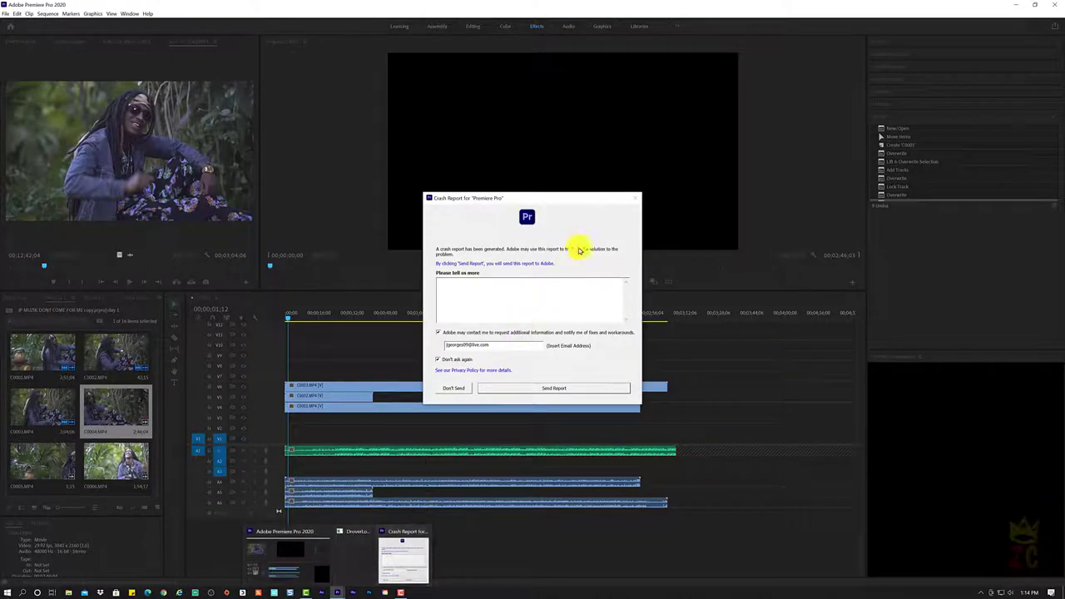
{"action": "left_click", "coordinate": [586, 239]}
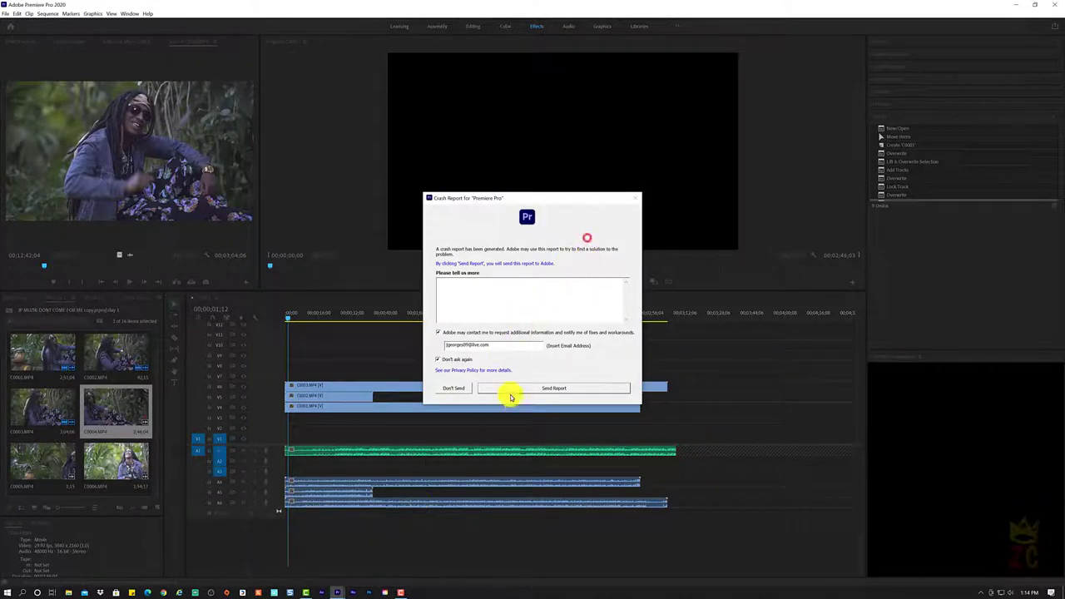
{"action": "left_click", "coordinate": [461, 388]}
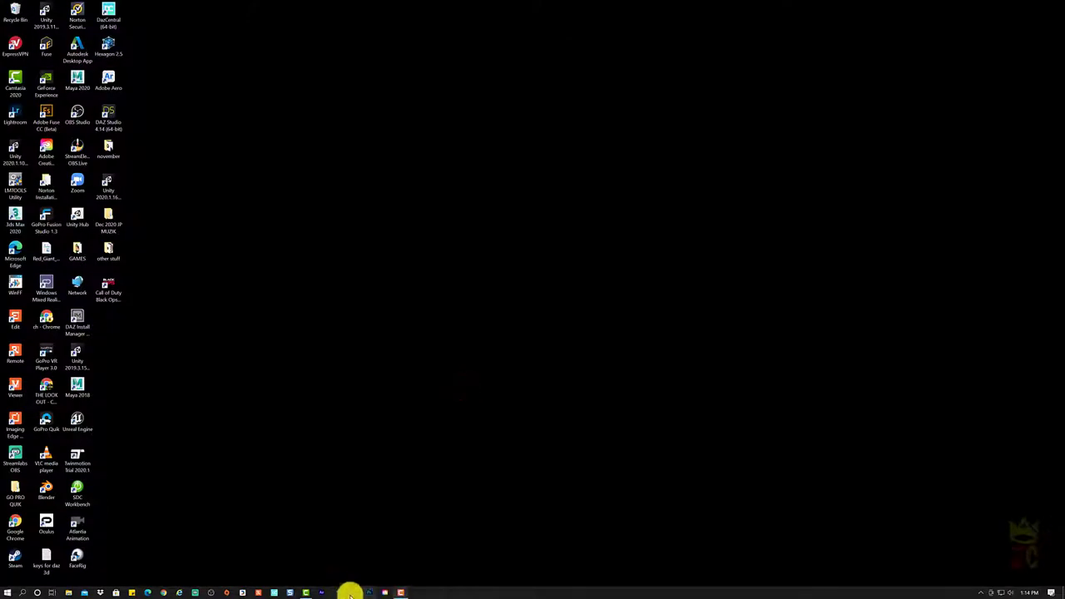
- Relaunch Premiere Pro and reopen the recent project 'JP MUZIK DONT COME FOR ME copy'
{"action": "left_click", "coordinate": [337, 592]}
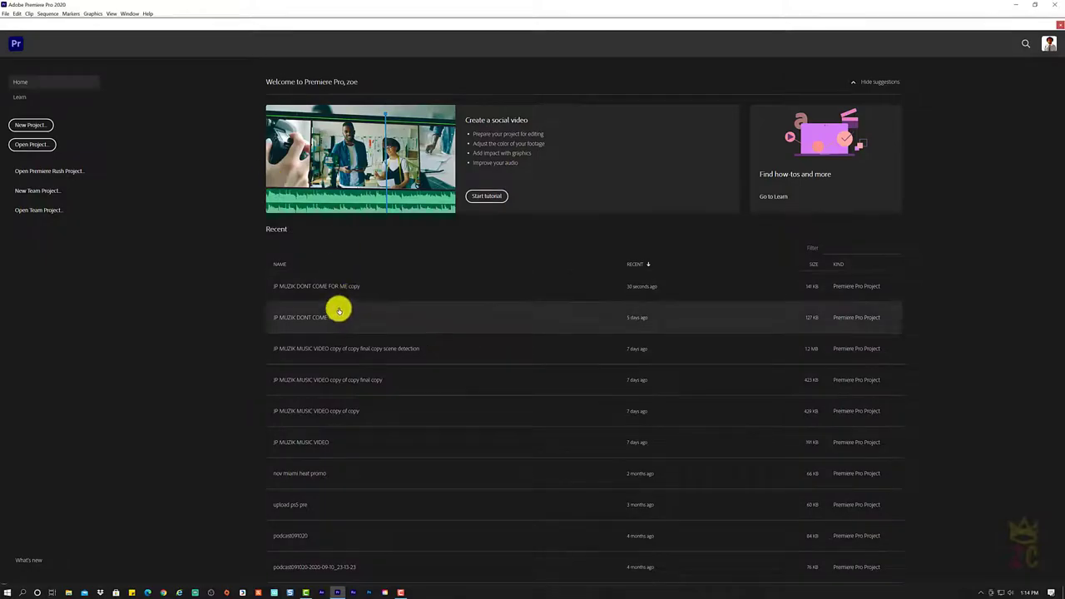
{"action": "left_click", "coordinate": [368, 286]}
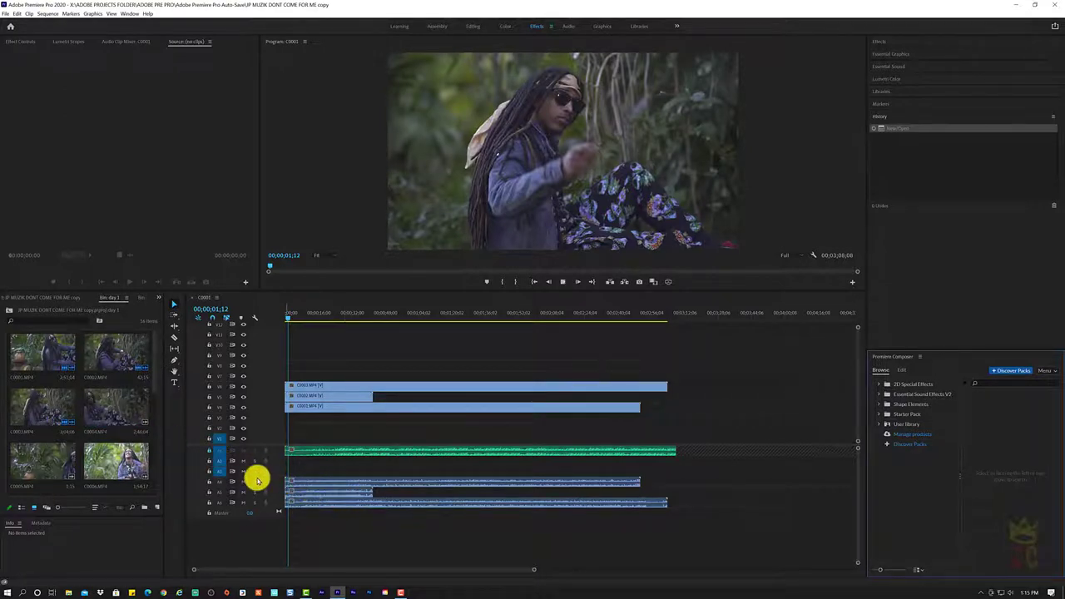
- Stop sequence playback and inspect clips C0001, C0002 and C0004 in the bin
{"action": "key", "text": "space"}
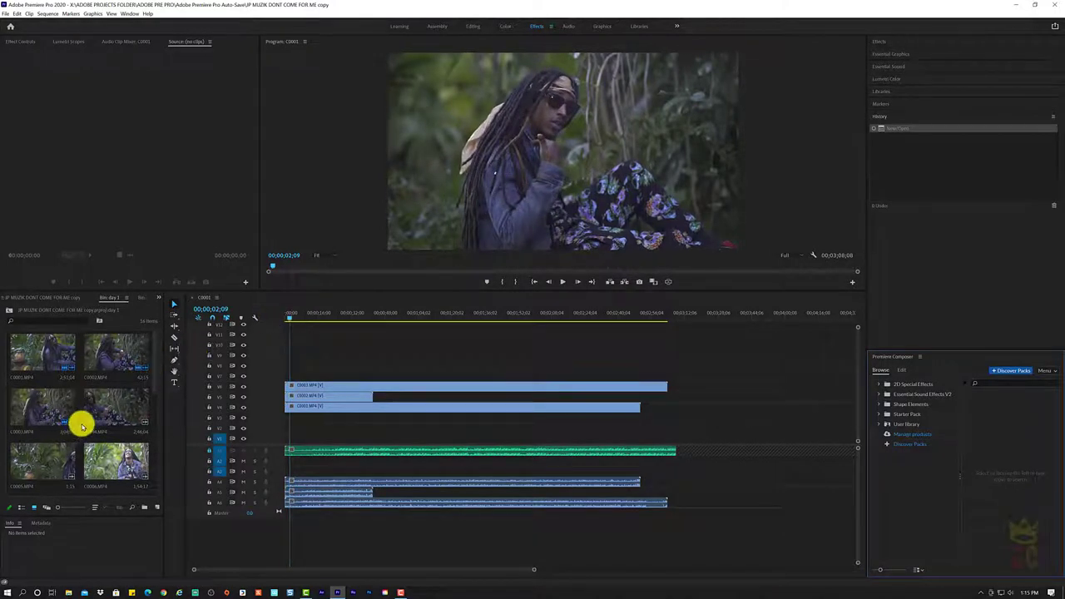
{"action": "double_click", "coordinate": [102, 404]}
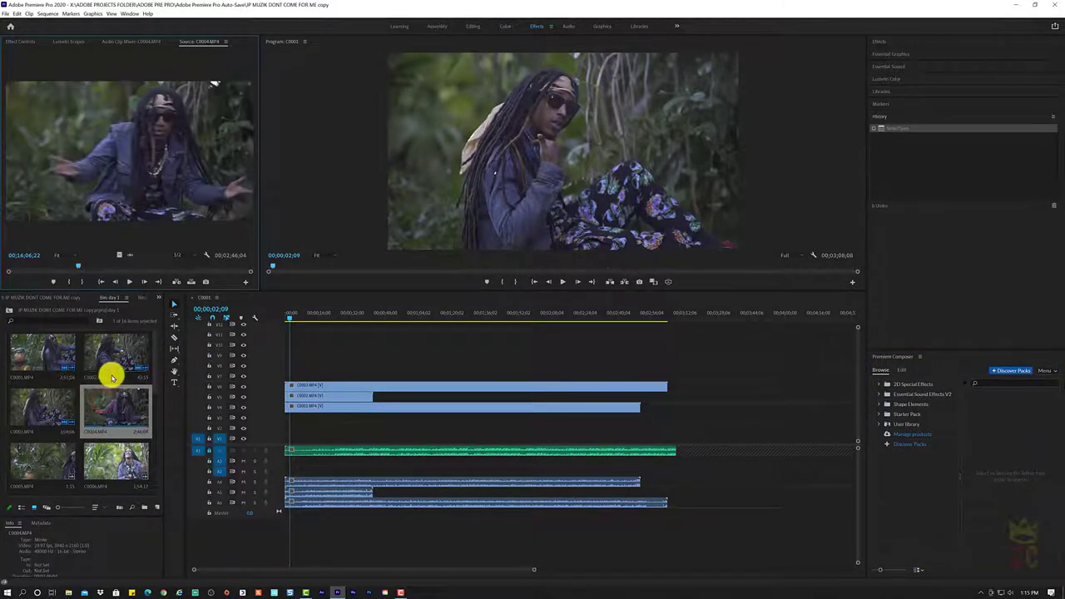
{"action": "left_click", "coordinate": [43, 408]}
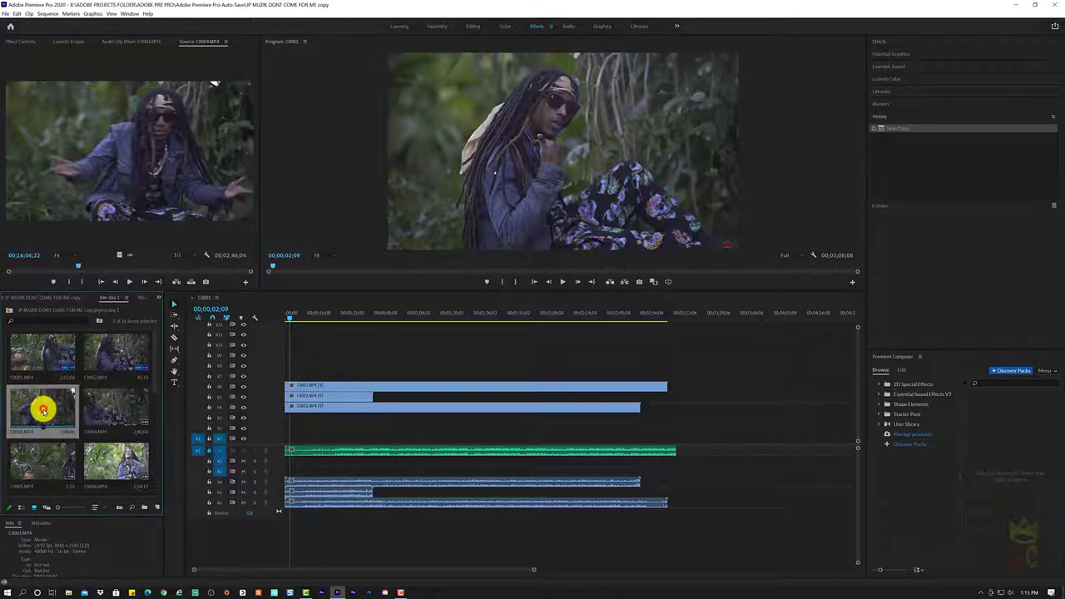
{"action": "left_click", "coordinate": [137, 396]}
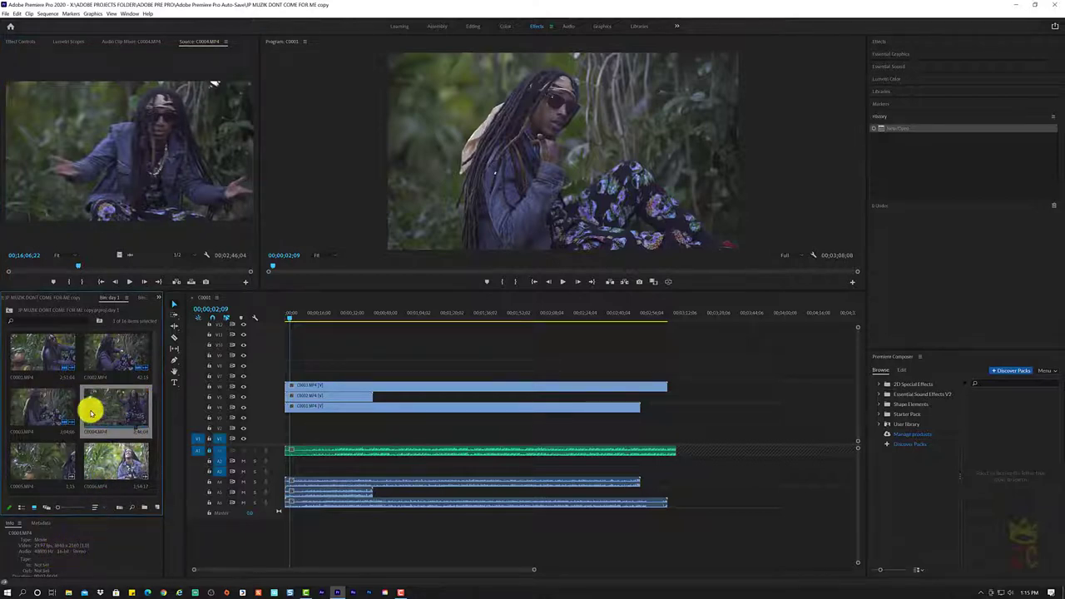
{"action": "left_click", "coordinate": [112, 354]}
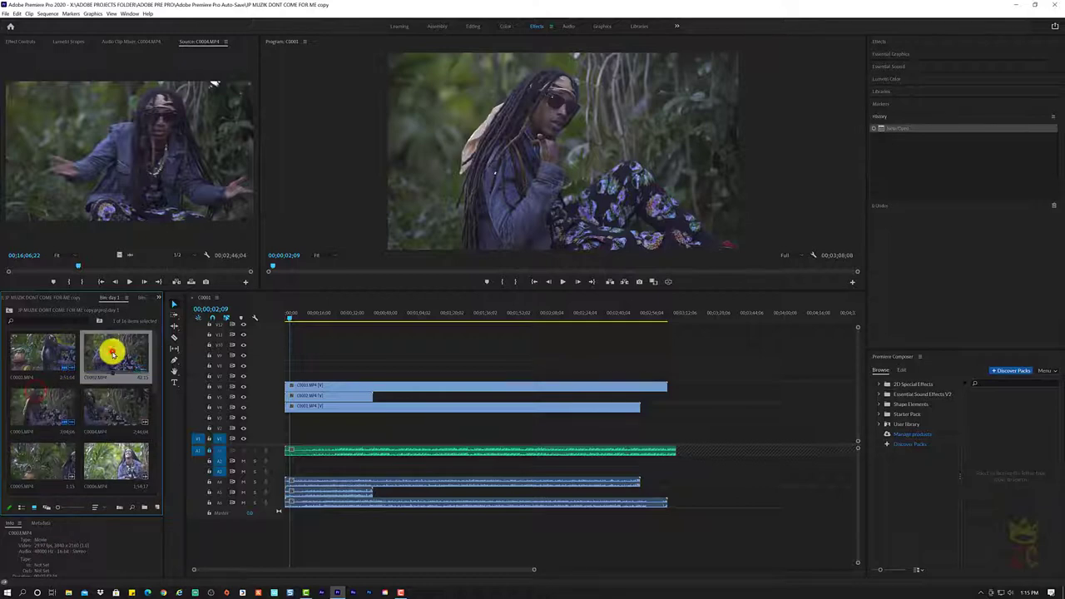
{"action": "left_click", "coordinate": [114, 412]}
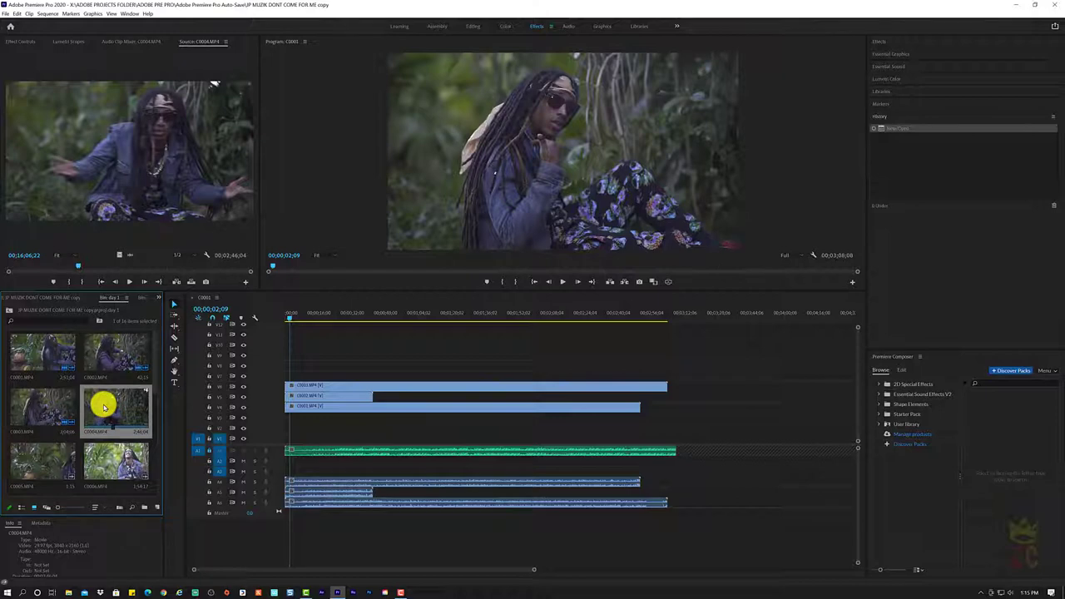
- Play C0004 in the Source monitor and place it on a new track above V3
{"action": "double_click", "coordinate": [104, 407]}
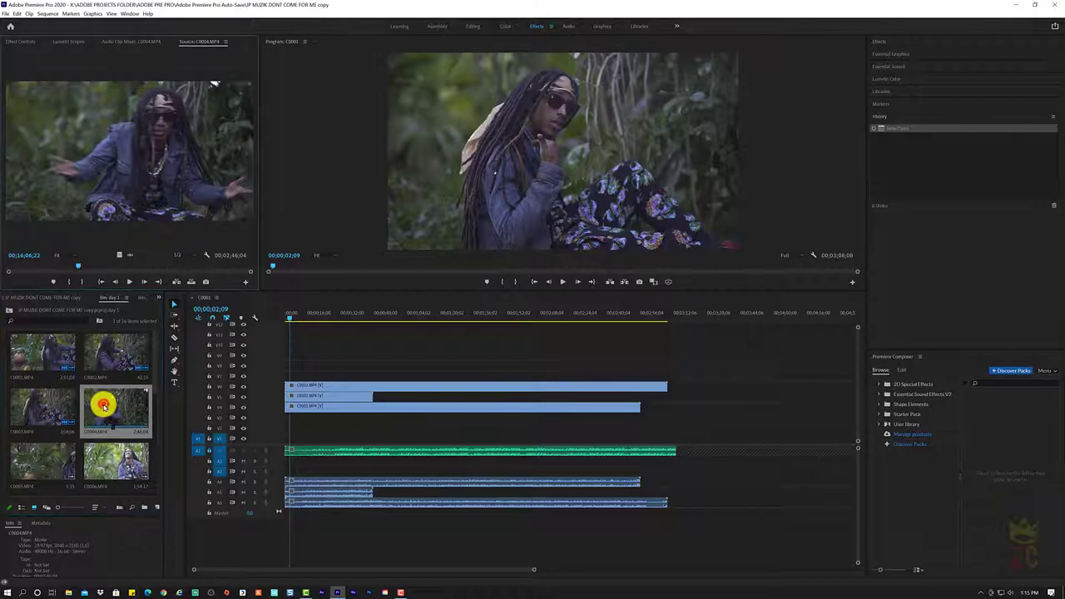
{"action": "left_click", "coordinate": [130, 281]}
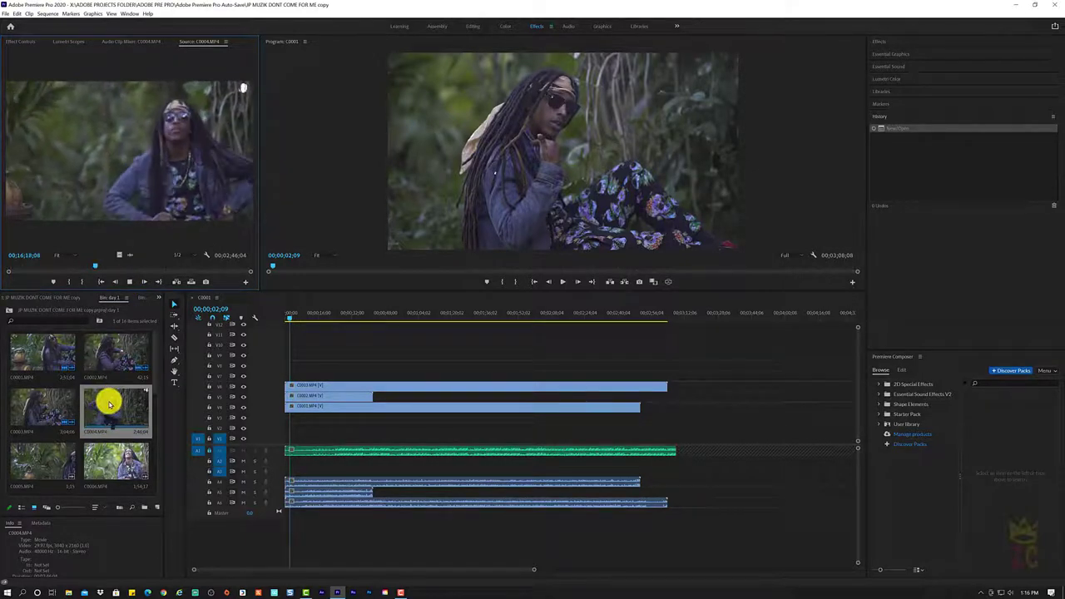
{"action": "left_click_drag", "start_coordinate": [108, 404], "coordinate": [297, 374]}
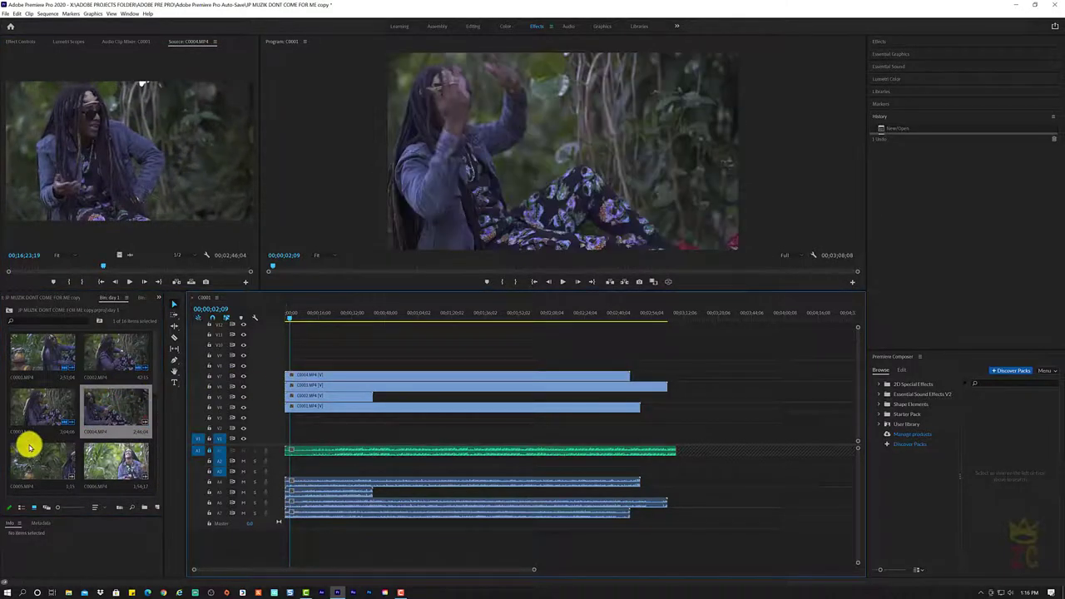
- Load C0005 into the Source monitor, play, pause and resume it, then bring up its context menu
{"action": "left_click_drag", "start_coordinate": [155, 364], "coordinate": [157, 394]}
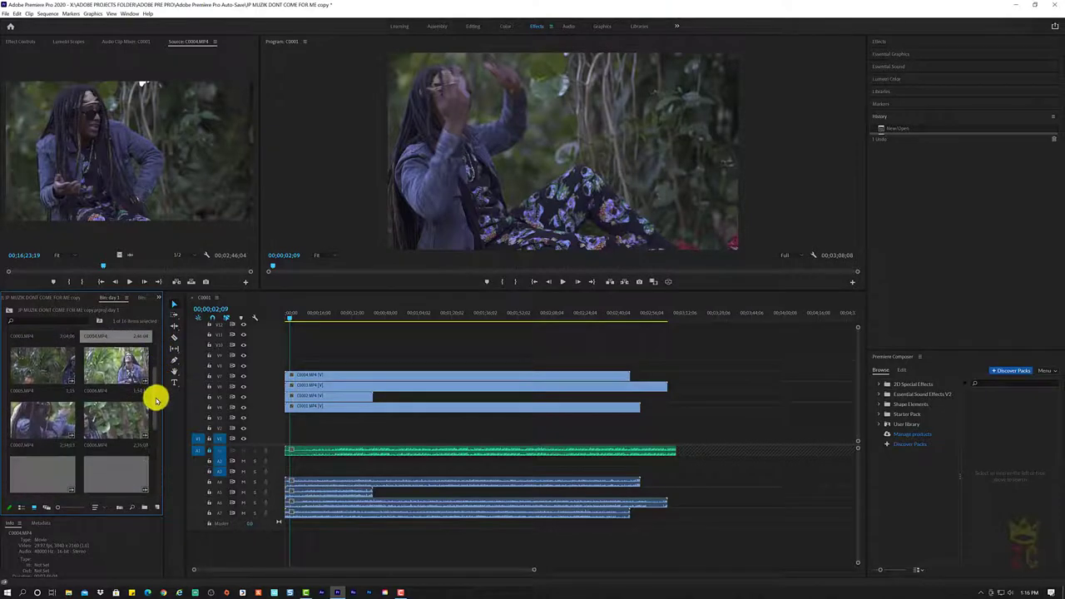
{"action": "left_click", "coordinate": [28, 362]}
{"action": "double_click", "coordinate": [36, 362]}
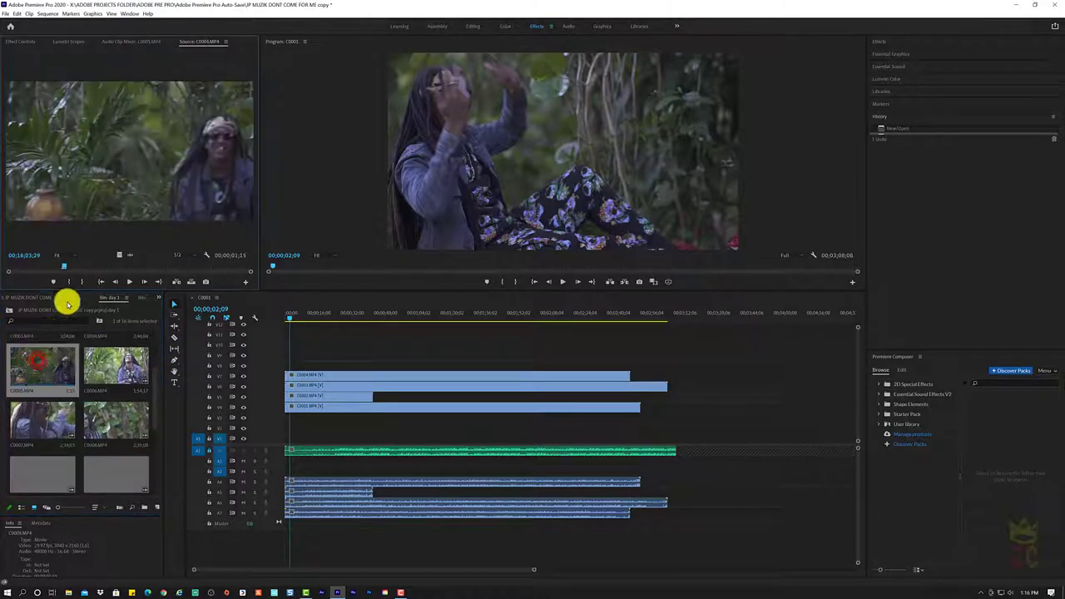
{"action": "left_click", "coordinate": [130, 281]}
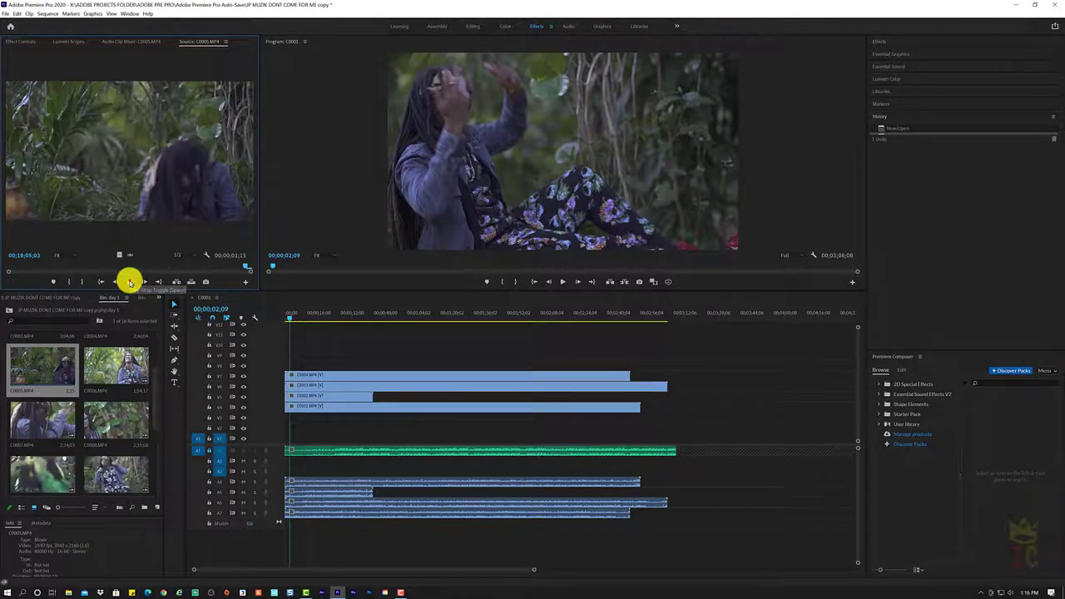
{"action": "left_click", "coordinate": [129, 281]}
{"action": "left_click", "coordinate": [129, 281]}
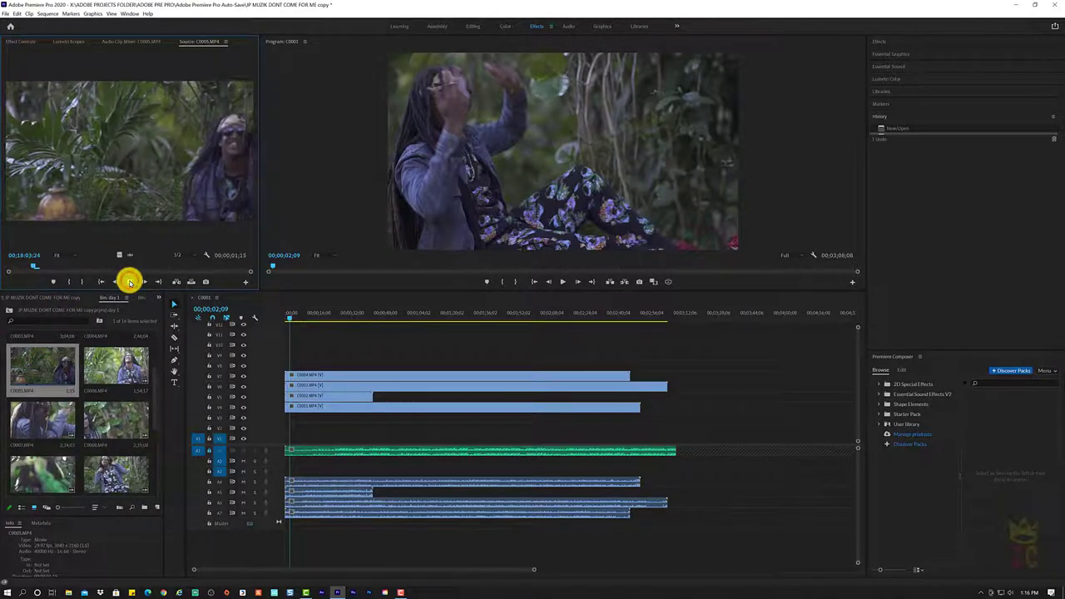
{"action": "right_click", "coordinate": [69, 374]}
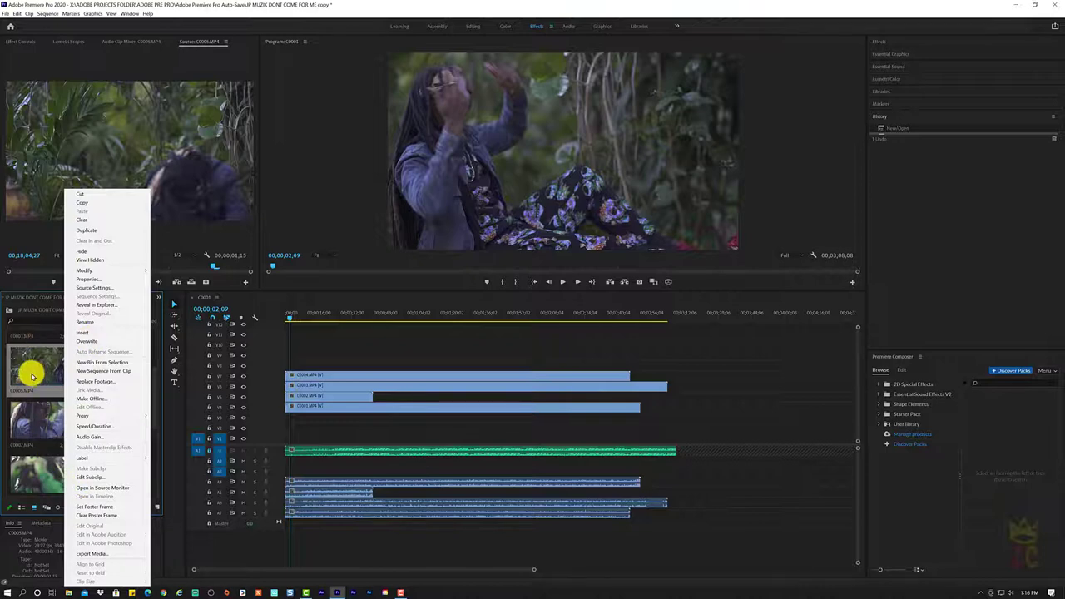
- Delete clip C0005 from the project bin
{"action": "left_click", "coordinate": [32, 377]}
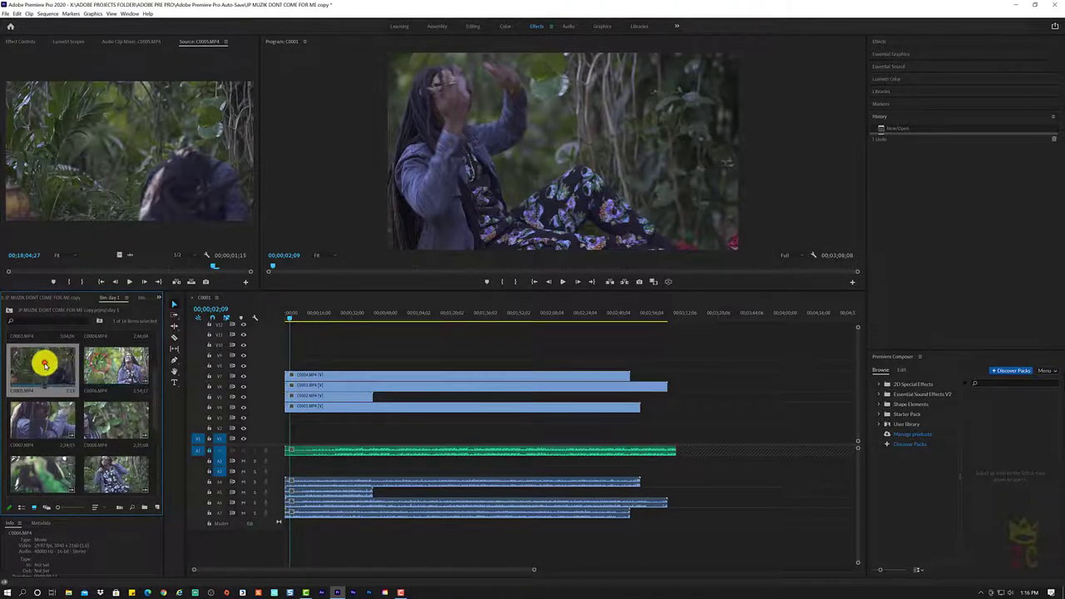
{"action": "right_click", "coordinate": [38, 365]}
{"action": "left_click", "coordinate": [27, 364]}
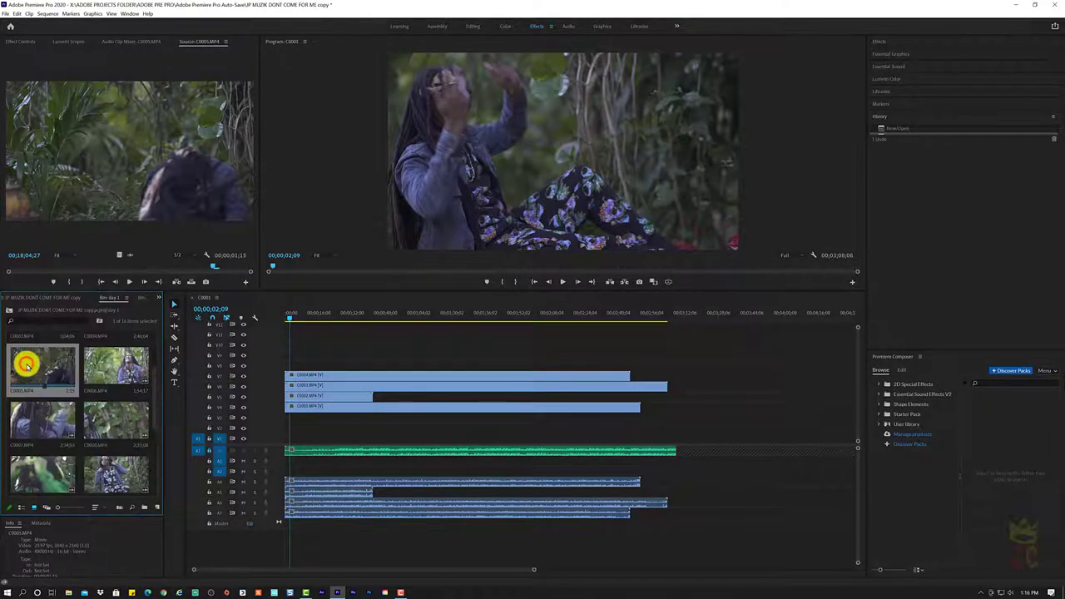
{"action": "key", "text": "Delete"}
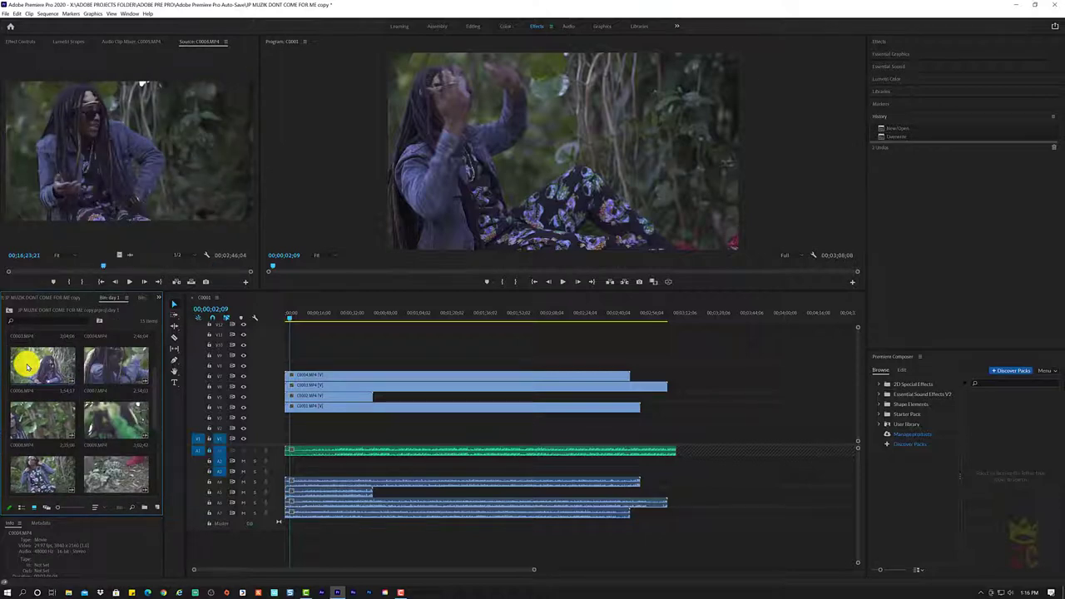
- Compare C0006 and C0007 in the bin, then load C0006 into the Source monitor
{"action": "left_click", "coordinate": [37, 367]}
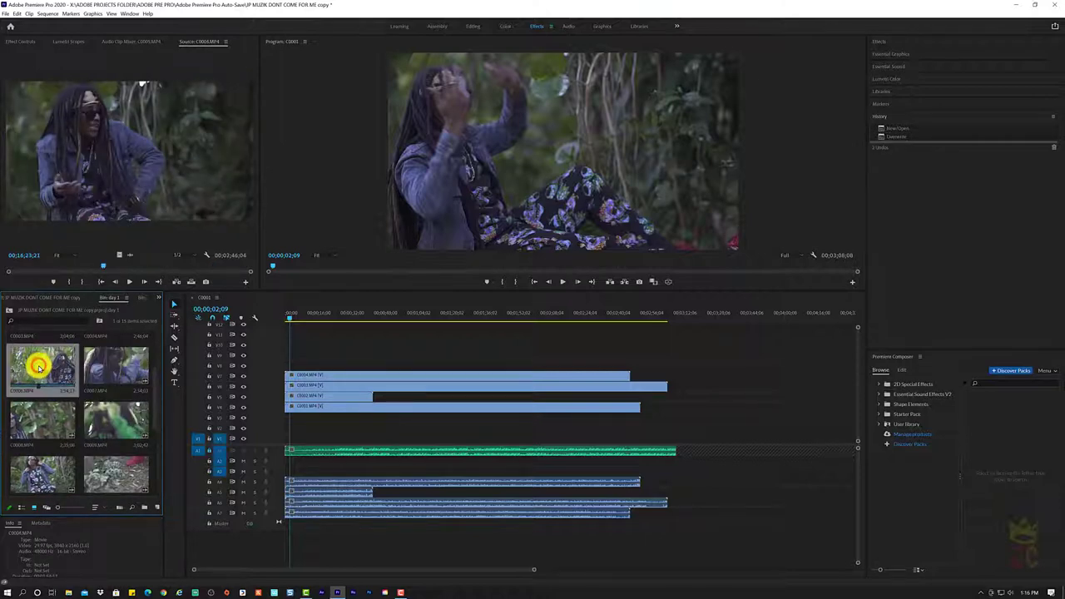
{"action": "left_click", "coordinate": [106, 369]}
{"action": "left_click", "coordinate": [102, 371]}
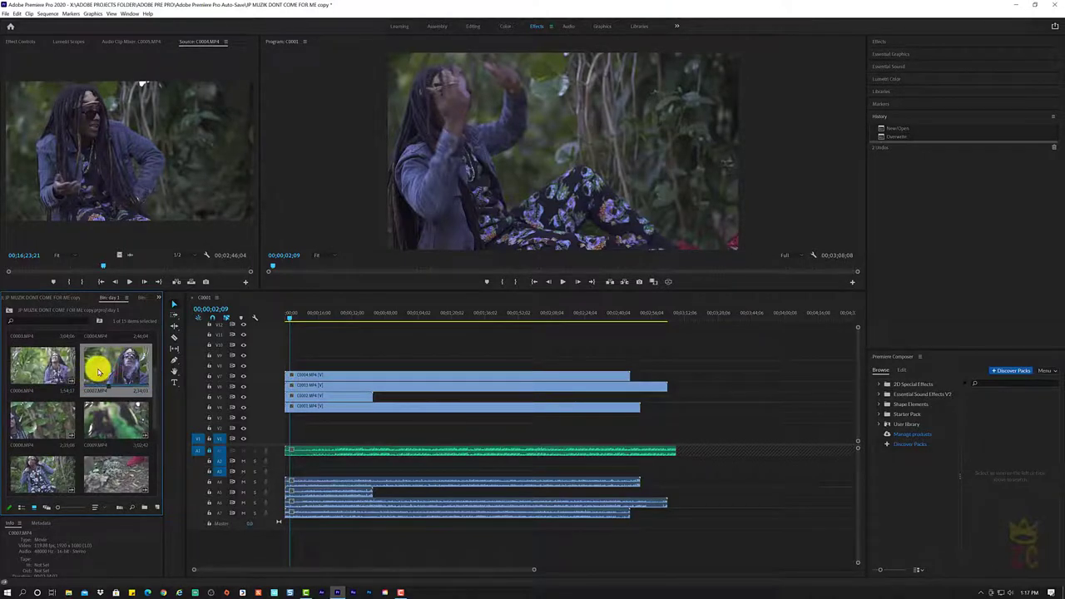
{"action": "left_click", "coordinate": [46, 359]}
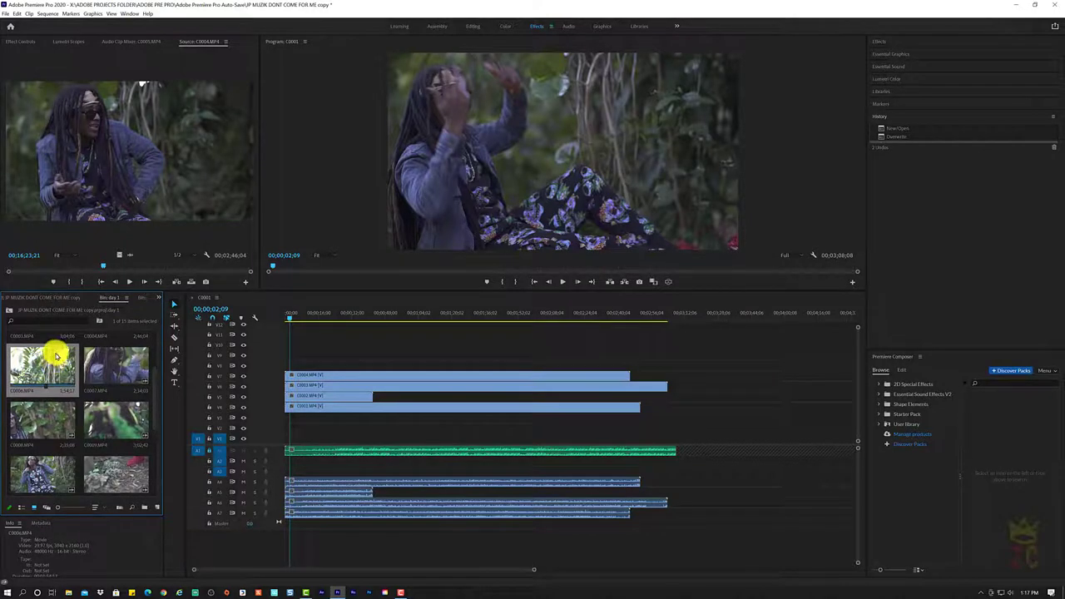
{"action": "double_click", "coordinate": [40, 368]}
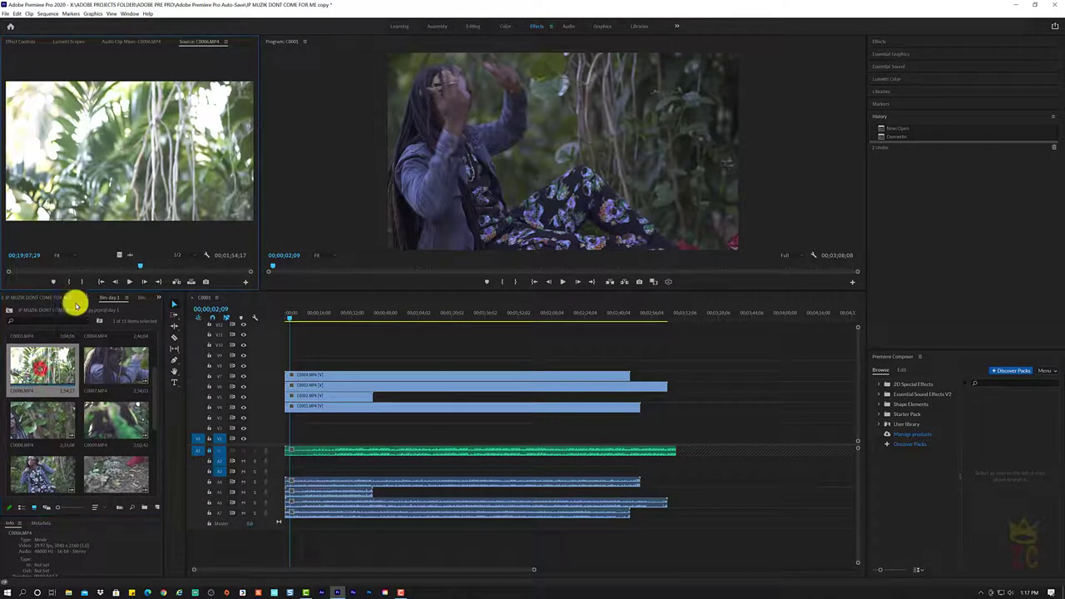
{"action": "left_click", "coordinate": [131, 282]}
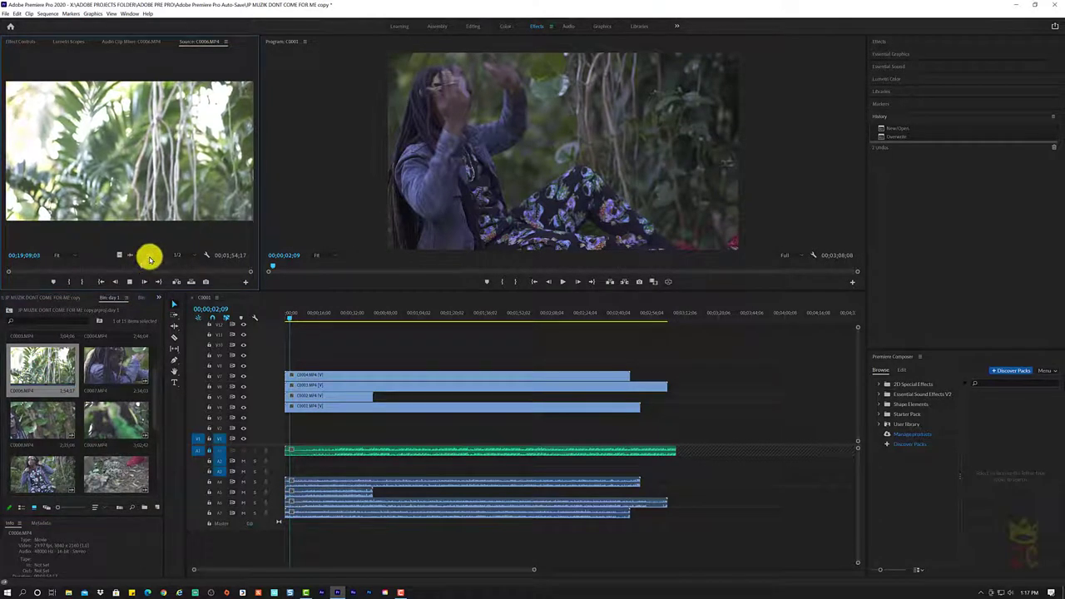
{"action": "key", "text": "space"}
{"action": "left_click_drag", "start_coordinate": [142, 269], "coordinate": [24, 295]}
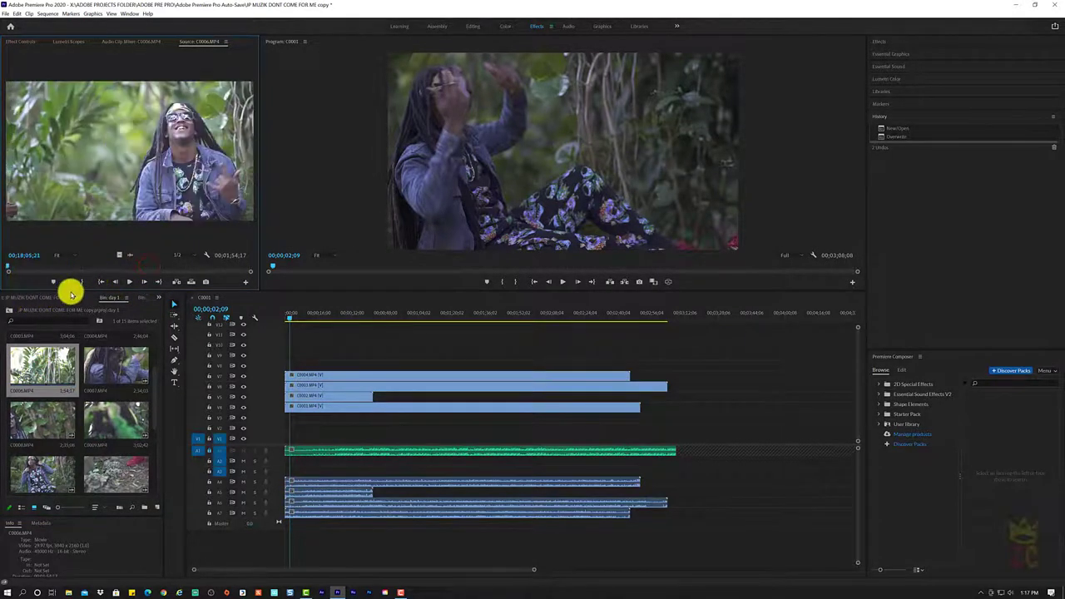
{"action": "left_click", "coordinate": [133, 282]}
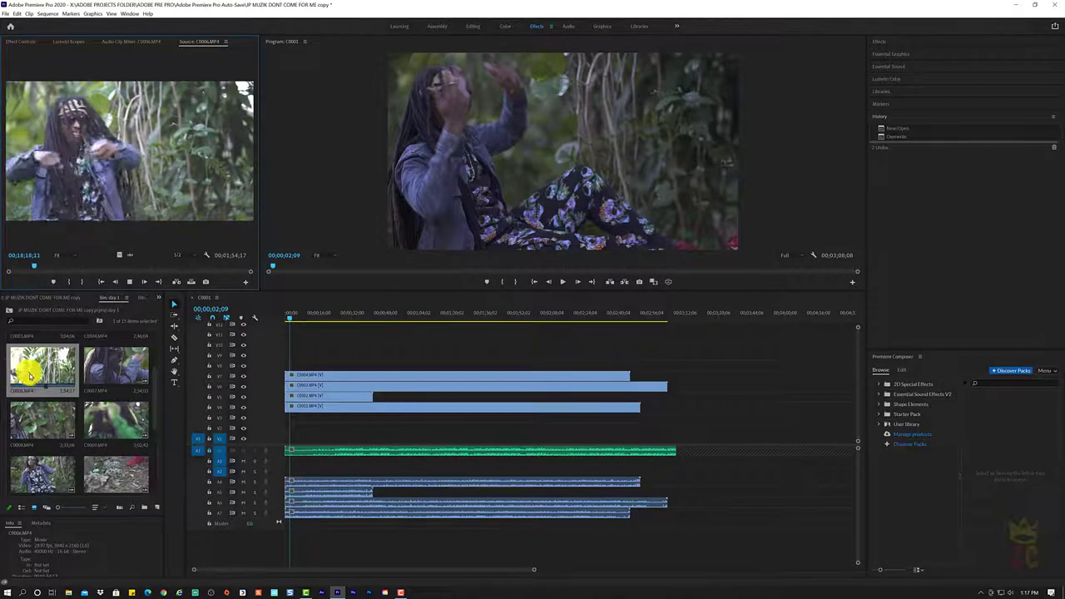
{"action": "left_click", "coordinate": [129, 281]}
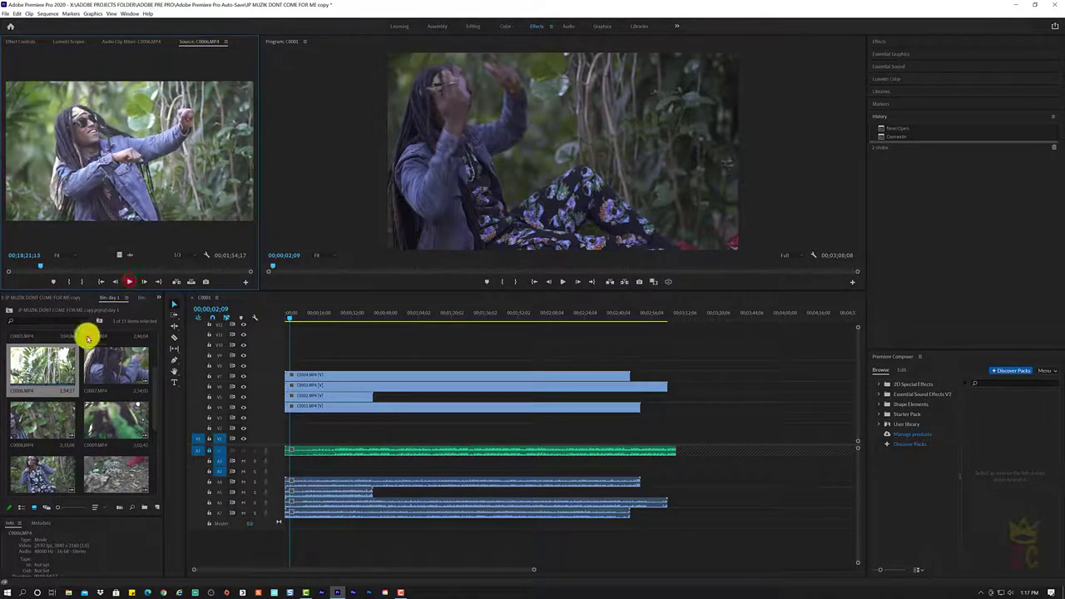
{"action": "left_click", "coordinate": [33, 369]}
- Place C0006 on a new top video track and give it a Yellow label
{"action": "left_click_drag", "start_coordinate": [33, 369], "coordinate": [281, 369]}
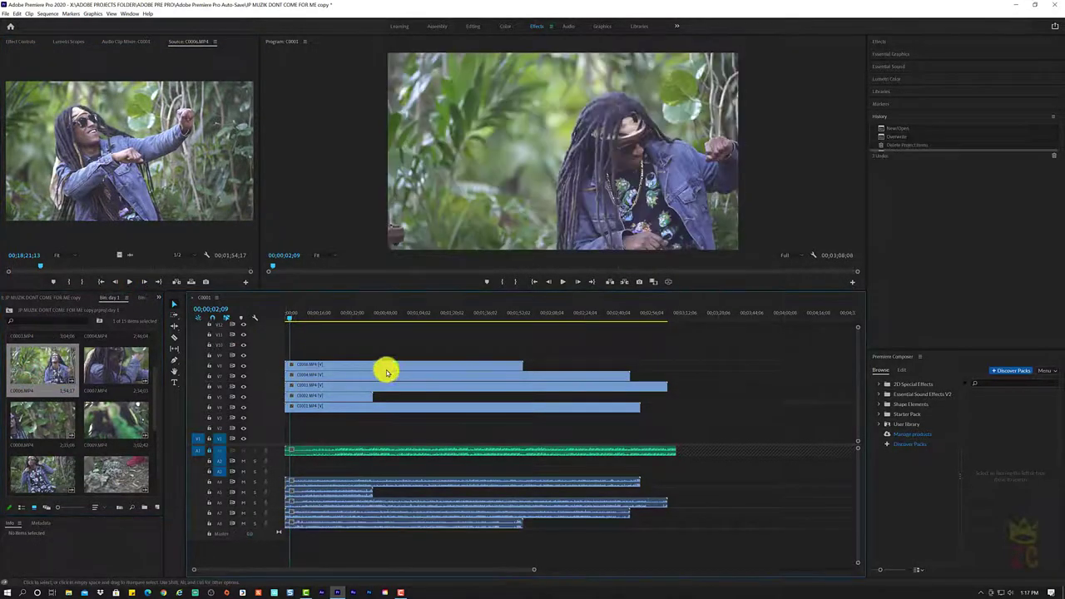
{"action": "left_click", "coordinate": [392, 361]}
{"action": "right_click", "coordinate": [395, 361]}
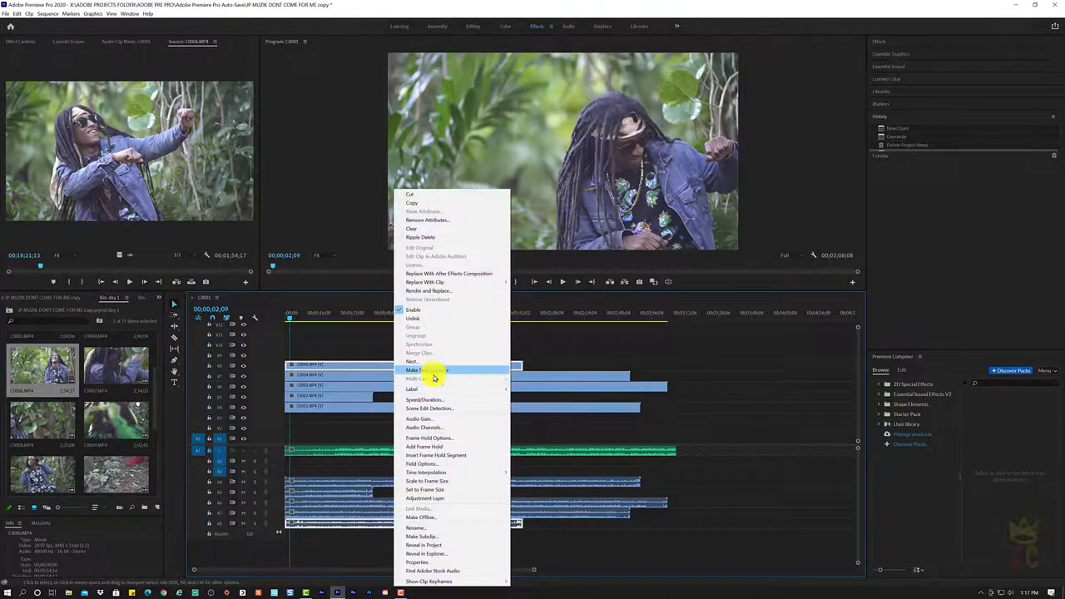
{"action": "mouse_move", "coordinate": [435, 389]}
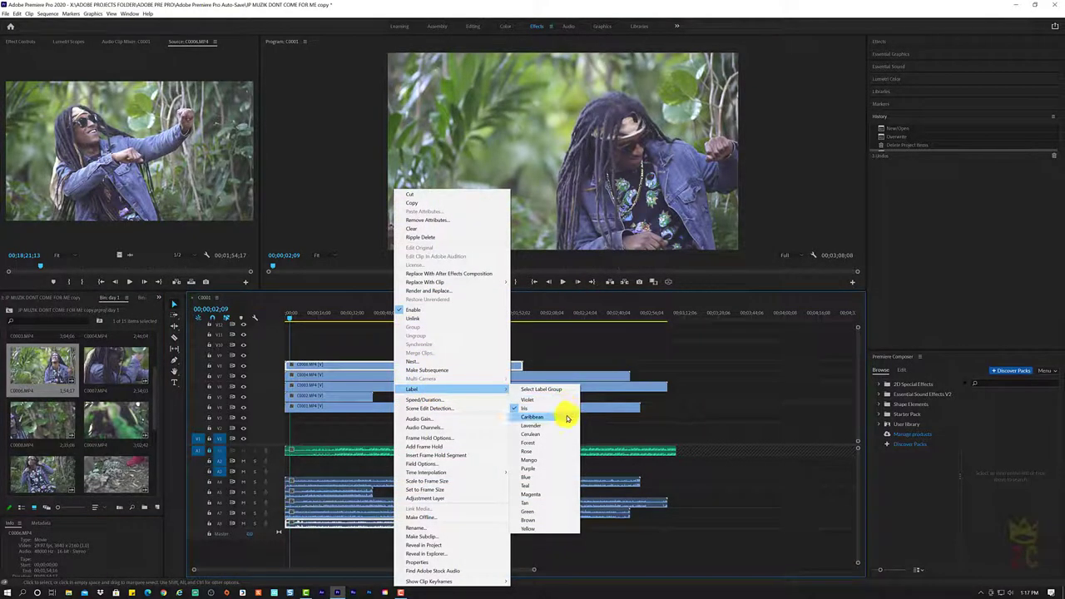
{"action": "left_click", "coordinate": [551, 528]}
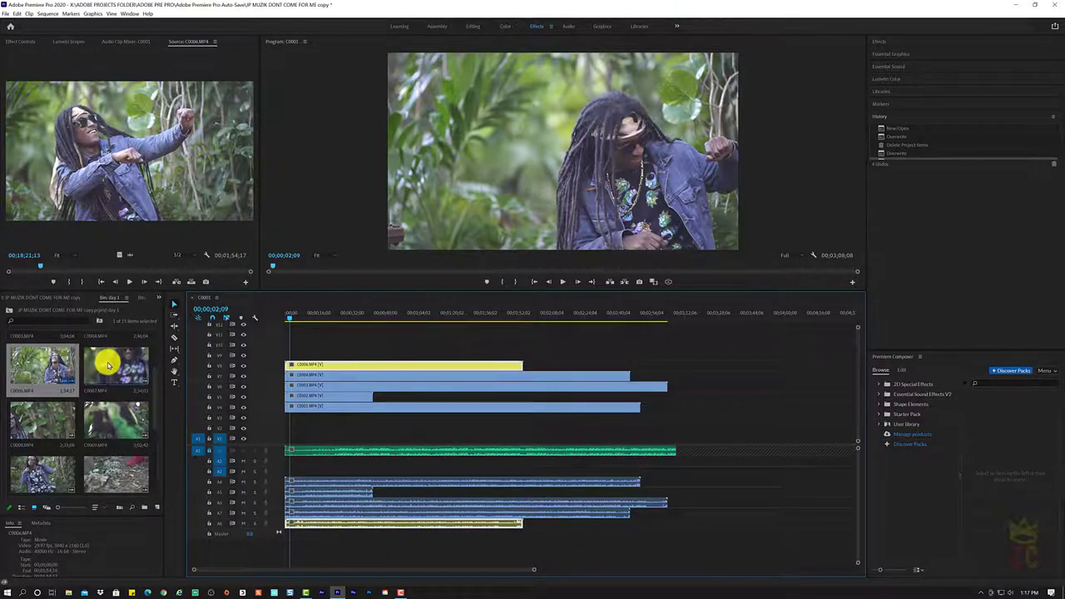
- Select the C0007 footage in the bin and bring up its context menu
{"action": "left_click", "coordinate": [360, 399]}
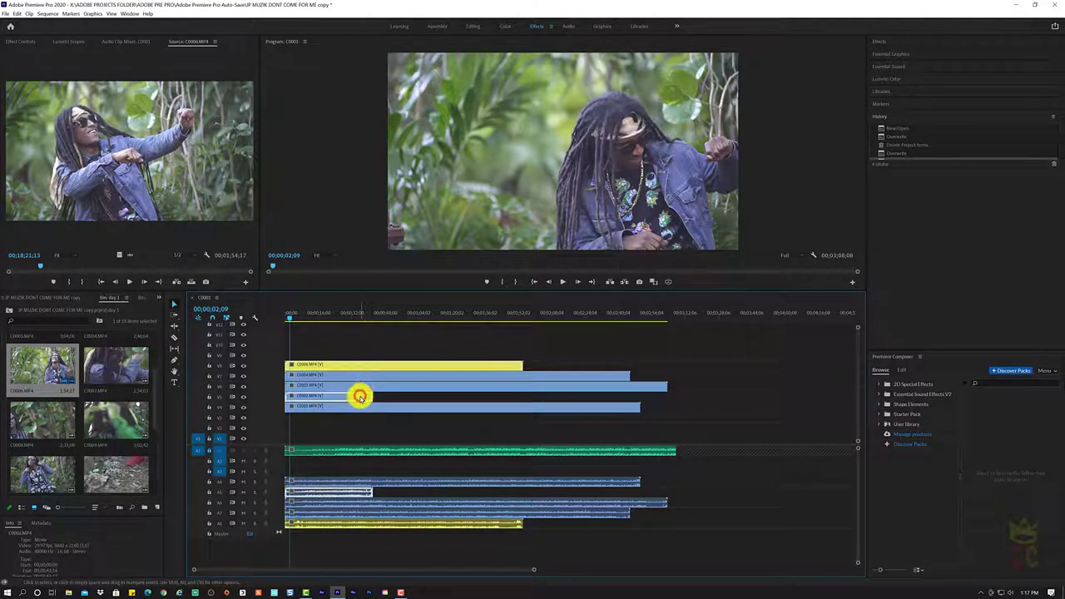
{"action": "left_click", "coordinate": [94, 358]}
{"action": "left_click", "coordinate": [93, 357]}
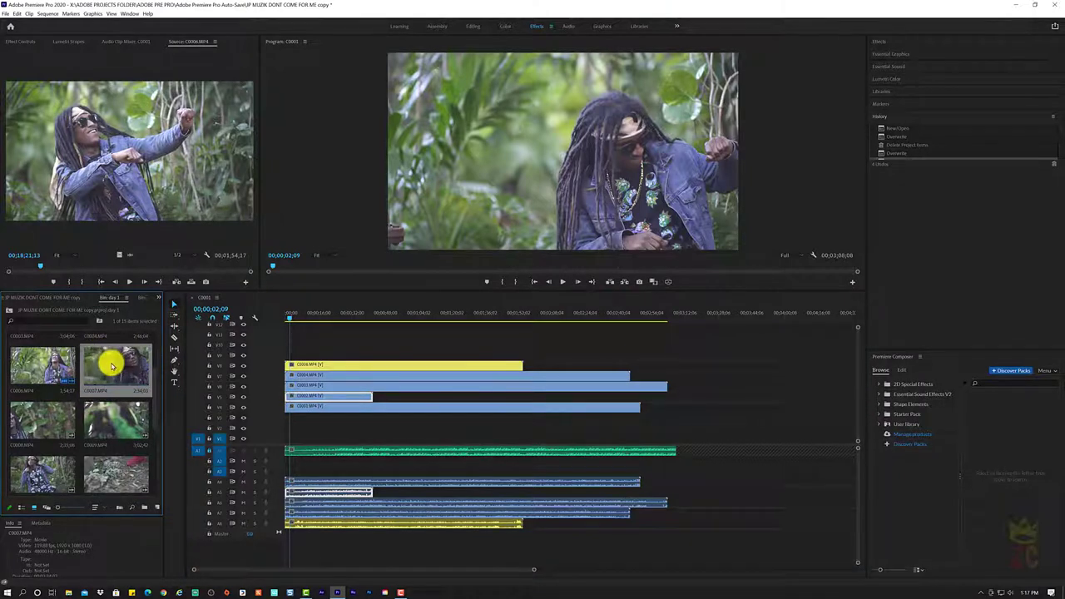
{"action": "right_click", "coordinate": [111, 366]}
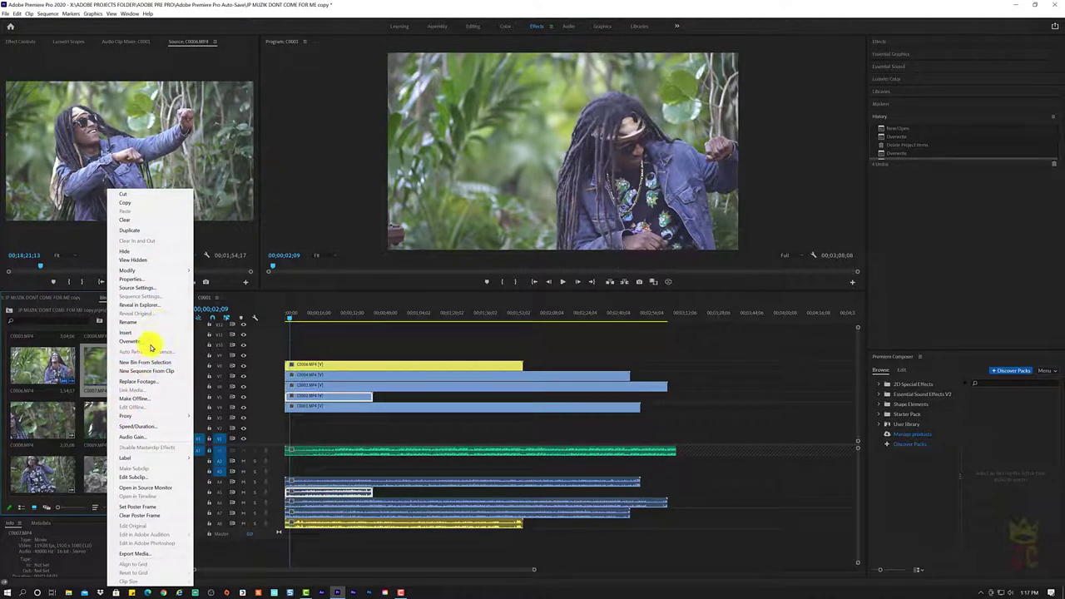
- Stack C0007 on a new top track above C0006, label it Yellow, and select C0008
{"action": "left_click_drag", "start_coordinate": [96, 377], "coordinate": [284, 360]}
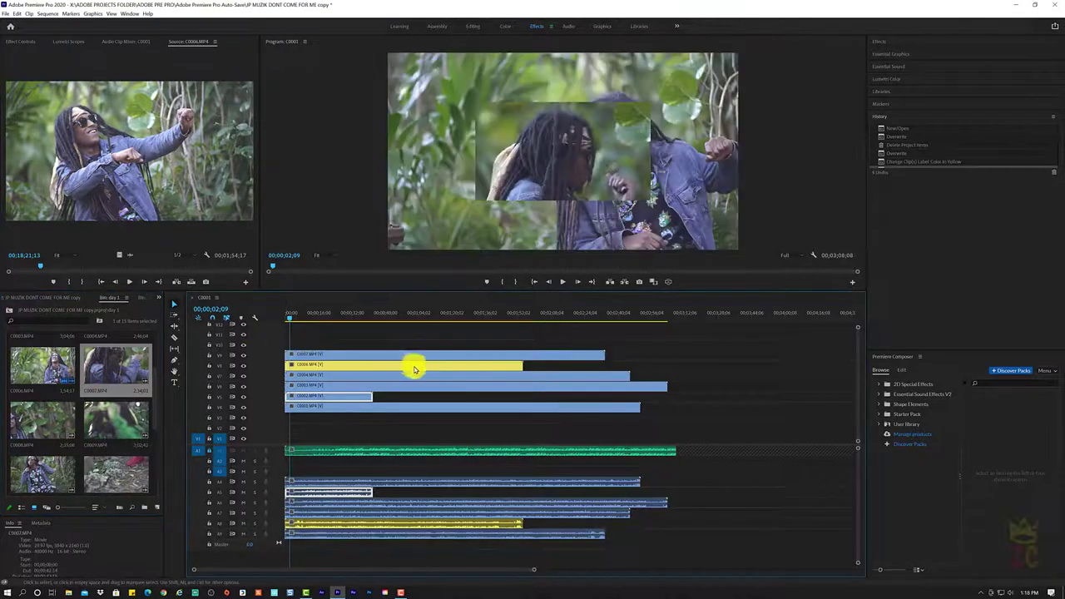
{"action": "right_click", "coordinate": [433, 357]}
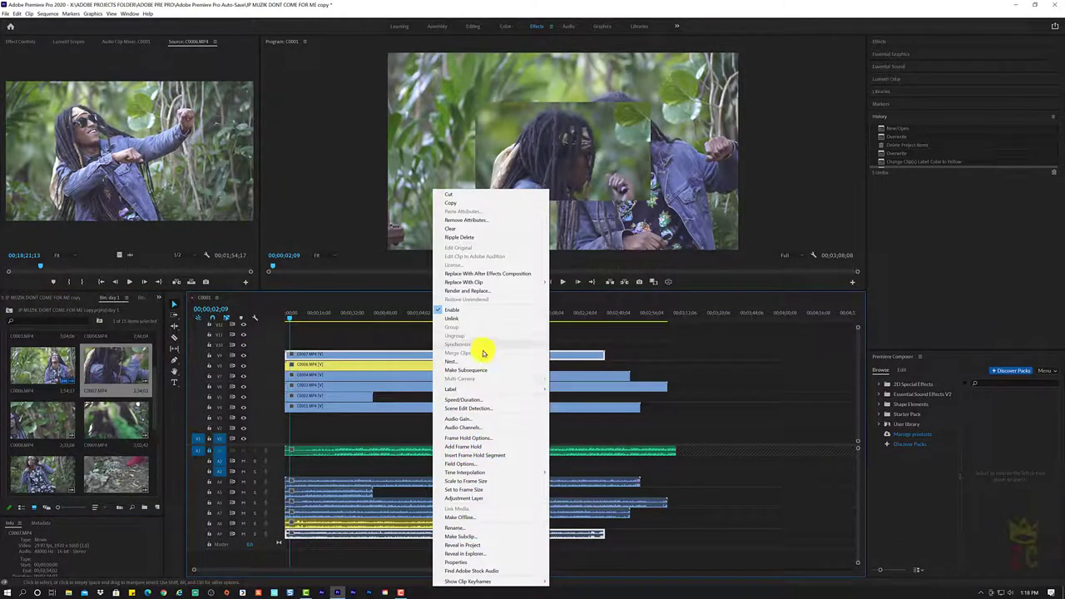
{"action": "mouse_move", "coordinate": [552, 392]}
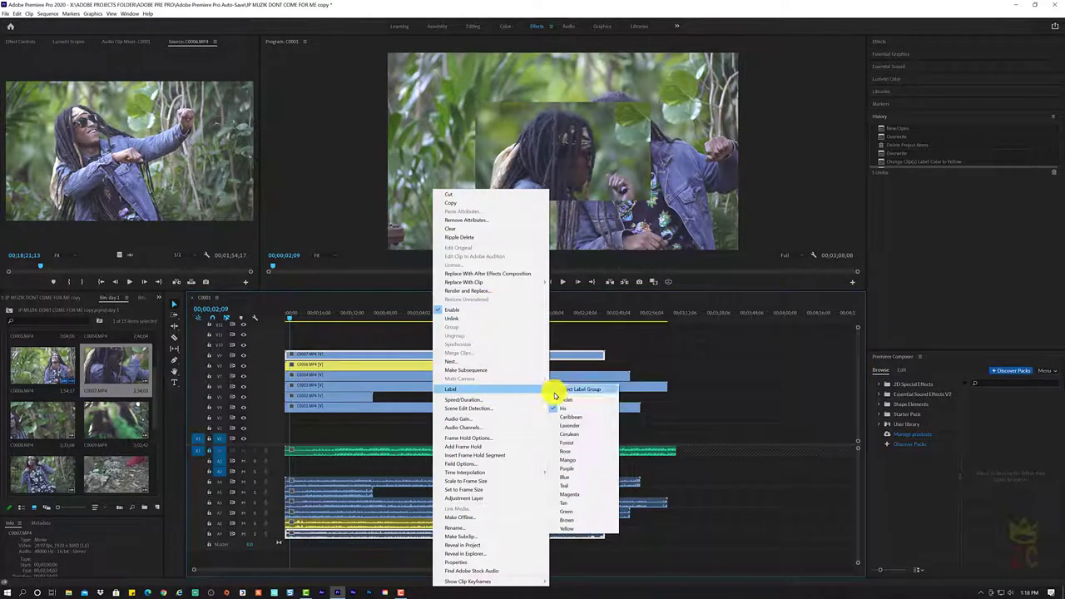
{"action": "left_click", "coordinate": [566, 529]}
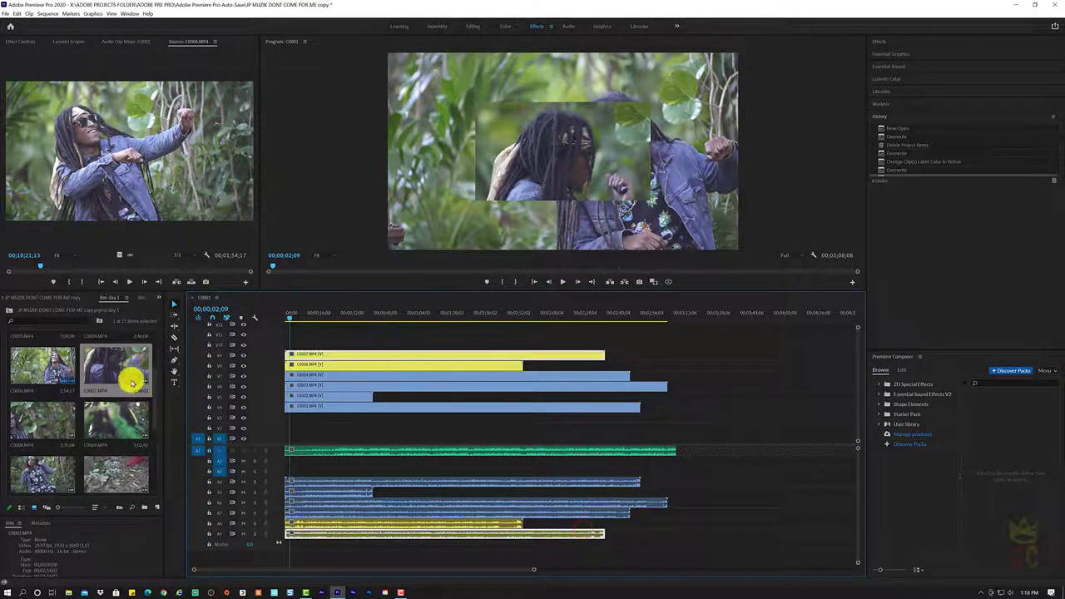
{"action": "mouse_move", "coordinate": [152, 379]}
{"action": "left_mouse_down"}
{"action": "mouse_move", "coordinate": [151, 421]}
{"action": "mouse_move", "coordinate": [155, 388]}
{"action": "left_mouse_up"}
{"action": "left_click", "coordinate": [37, 391]}
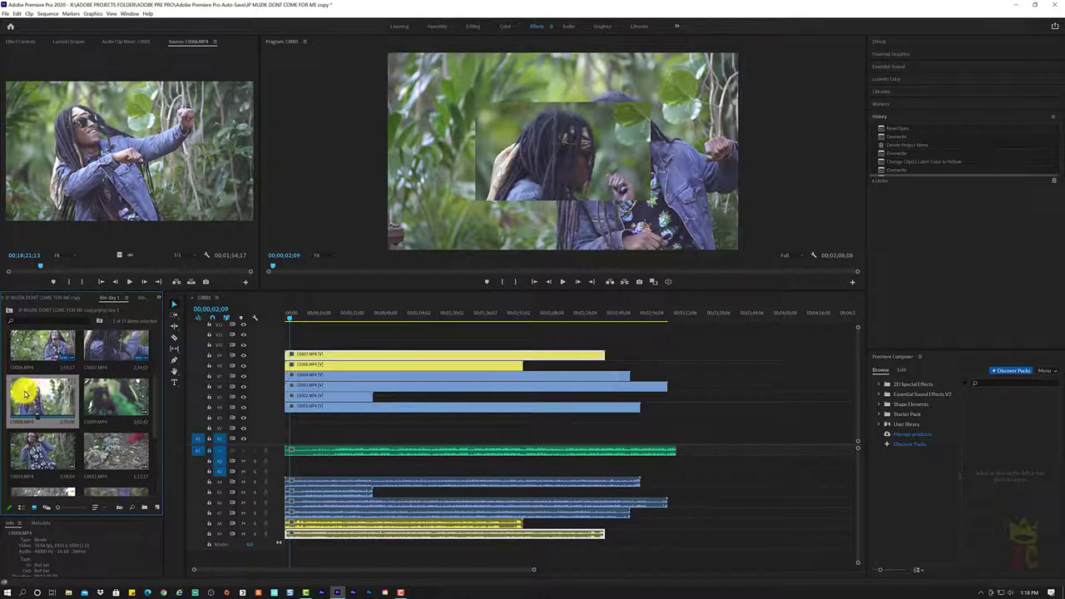
- Preview the C0008 footage in the Source monitor
{"action": "double_click", "coordinate": [25, 395]}
{"action": "key", "text": "space"}
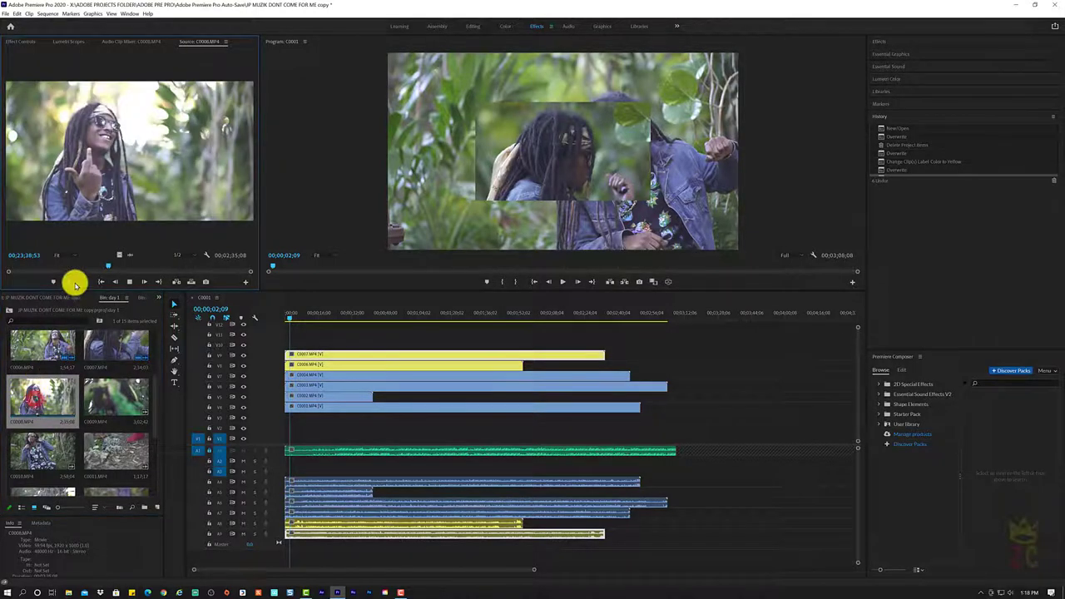
{"action": "left_click", "coordinate": [123, 283]}
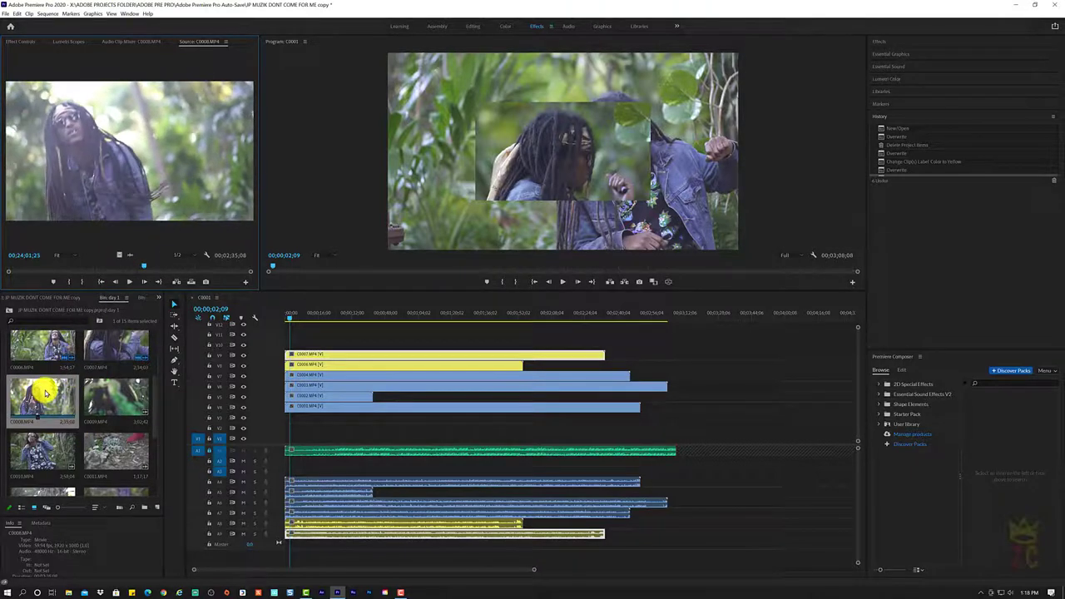
- Stack C0008 on a new track above C0007 and give it a Yellow label
{"action": "left_click_drag", "start_coordinate": [45, 393], "coordinate": [281, 335]}
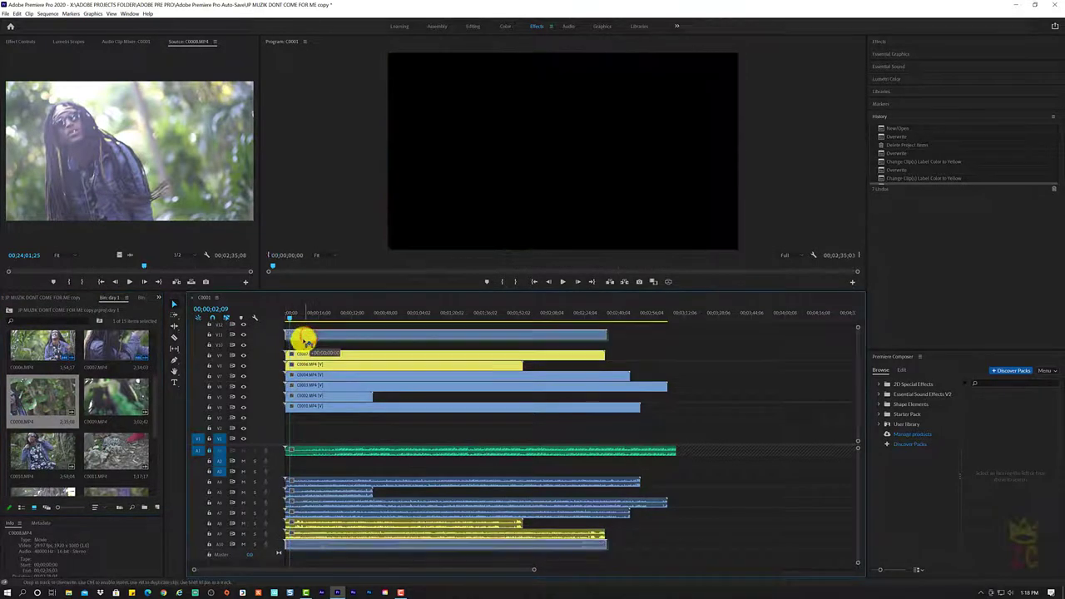
{"action": "right_click", "coordinate": [337, 347]}
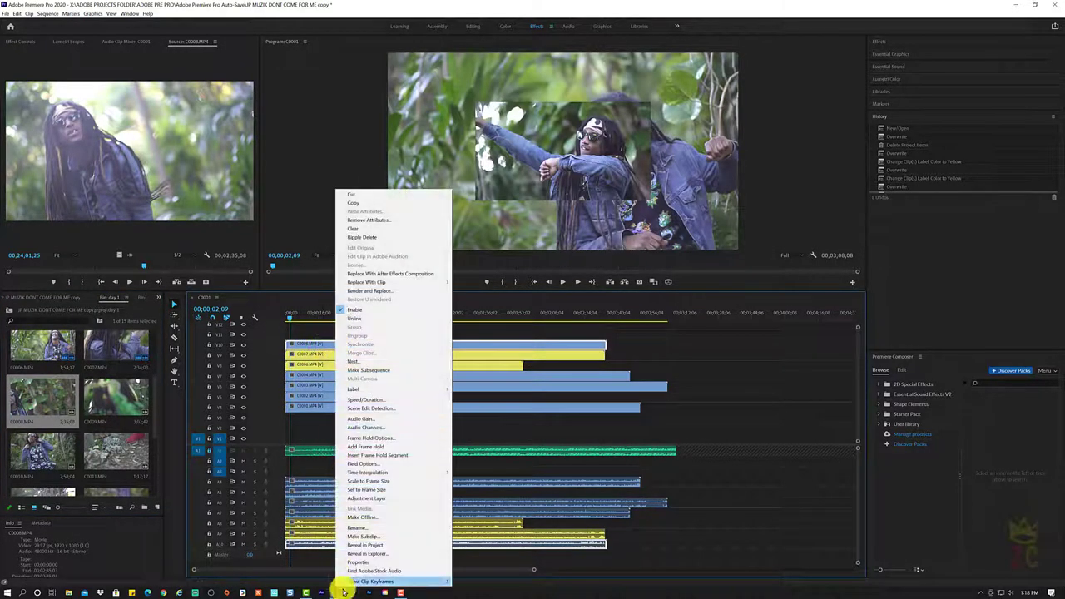
{"action": "mouse_move", "coordinate": [411, 388]}
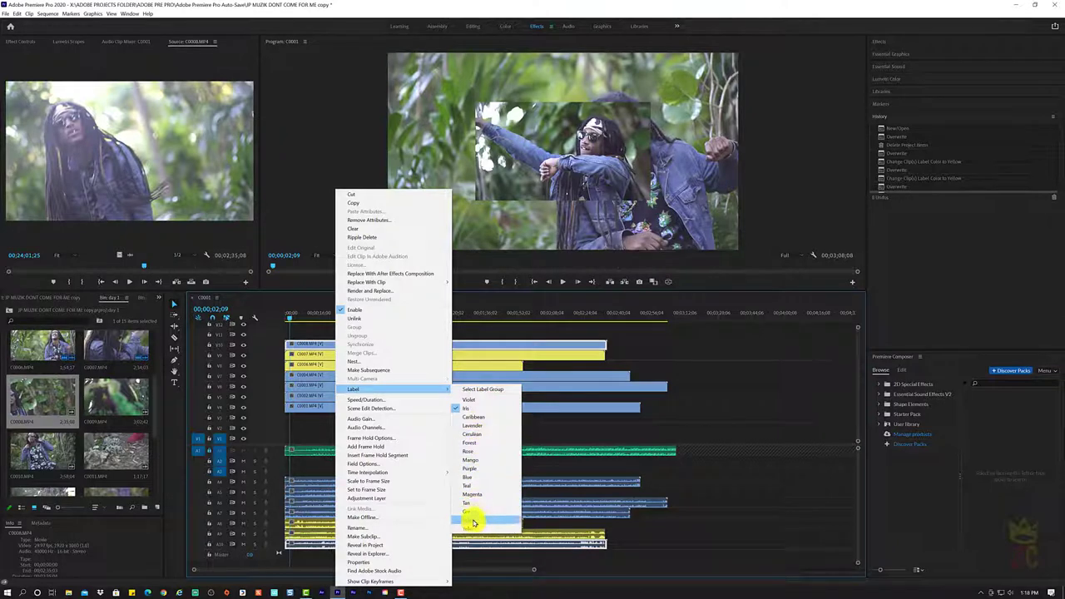
{"action": "left_click", "coordinate": [474, 523]}
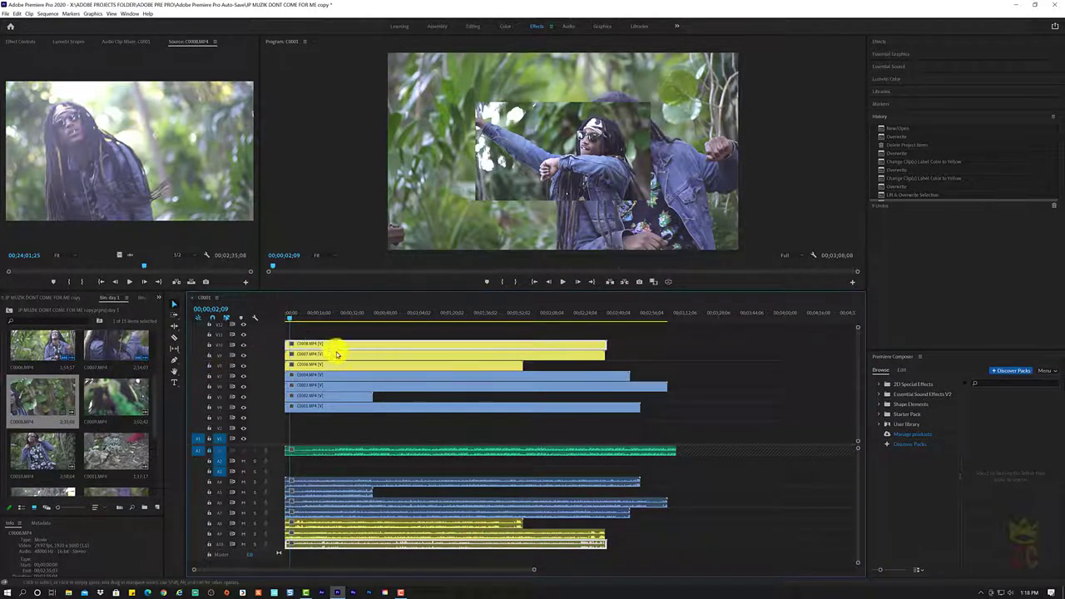
{"action": "left_click", "coordinate": [112, 399]}
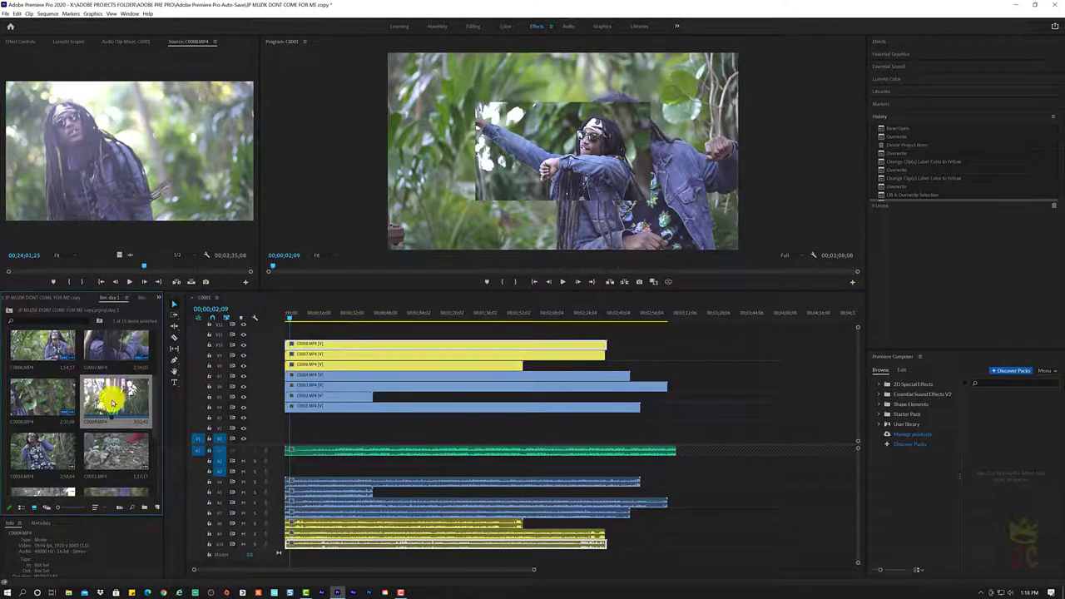
- Preview C0009 in the Source monitor and stack it on a new top video track
{"action": "double_click", "coordinate": [112, 402]}
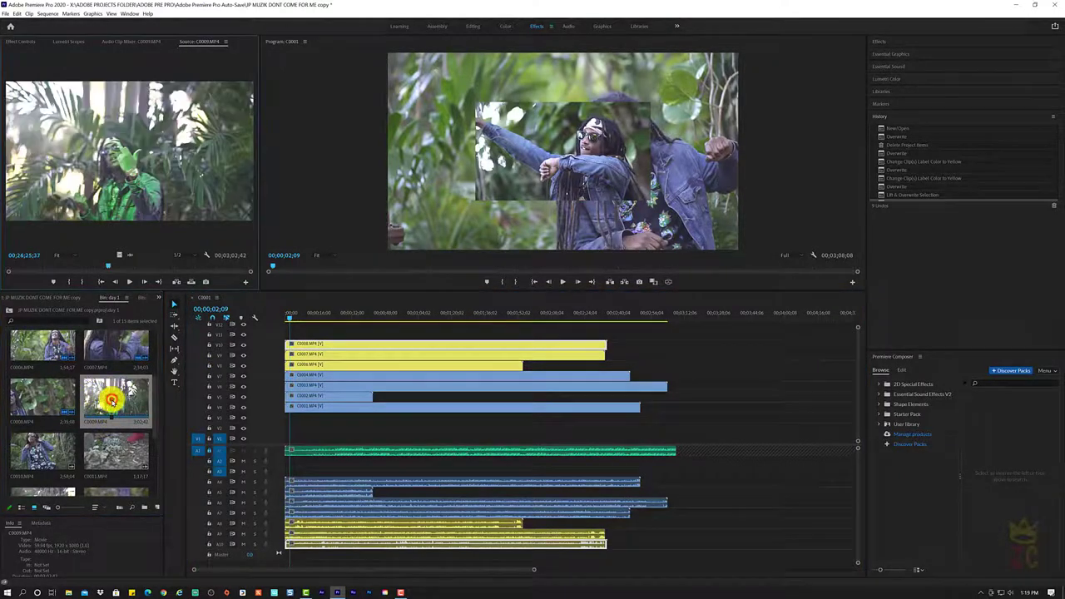
{"action": "left_click", "coordinate": [129, 282]}
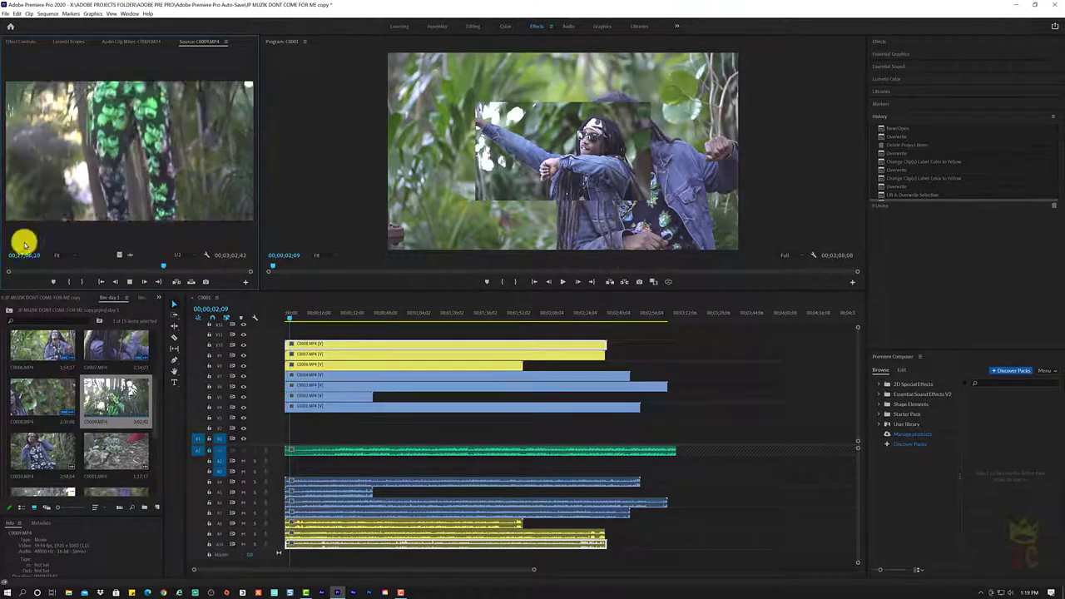
{"action": "left_click", "coordinate": [129, 282]}
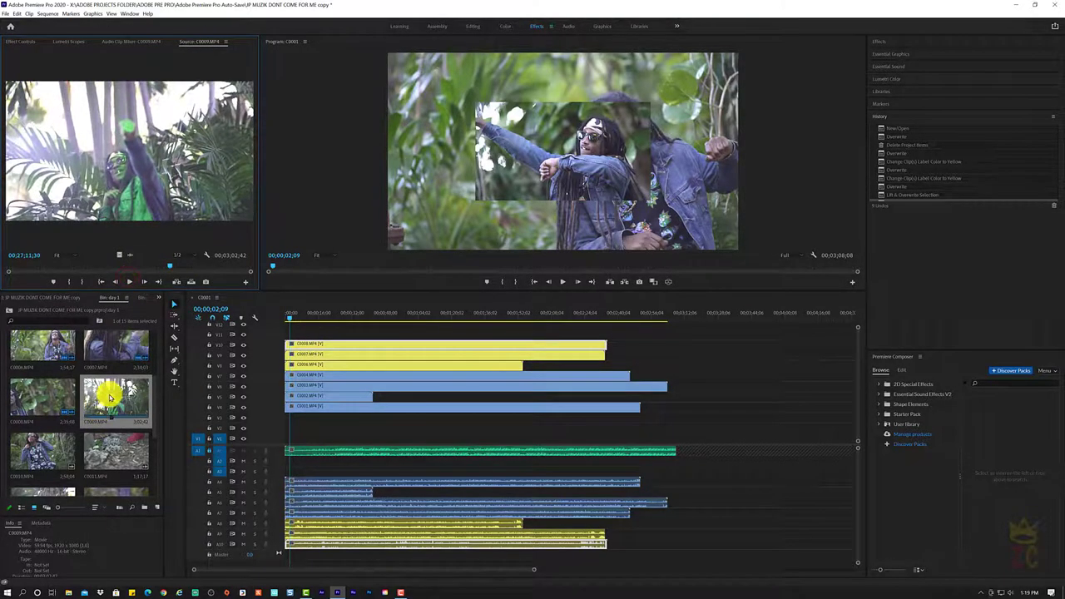
{"action": "left_click_drag", "start_coordinate": [232, 348], "coordinate": [281, 338]}
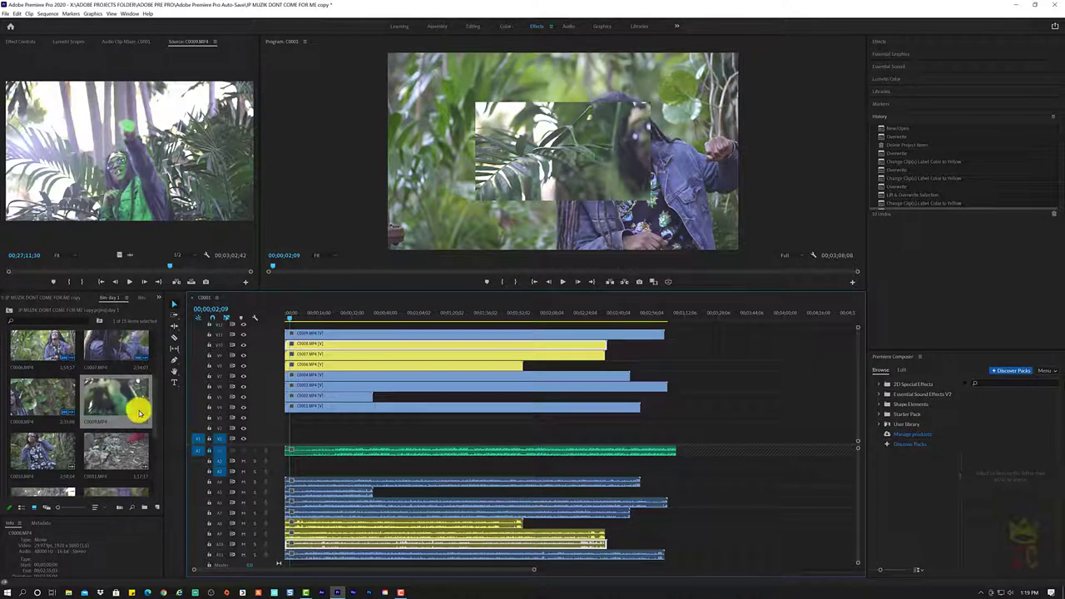
{"action": "left_click", "coordinate": [27, 453]}
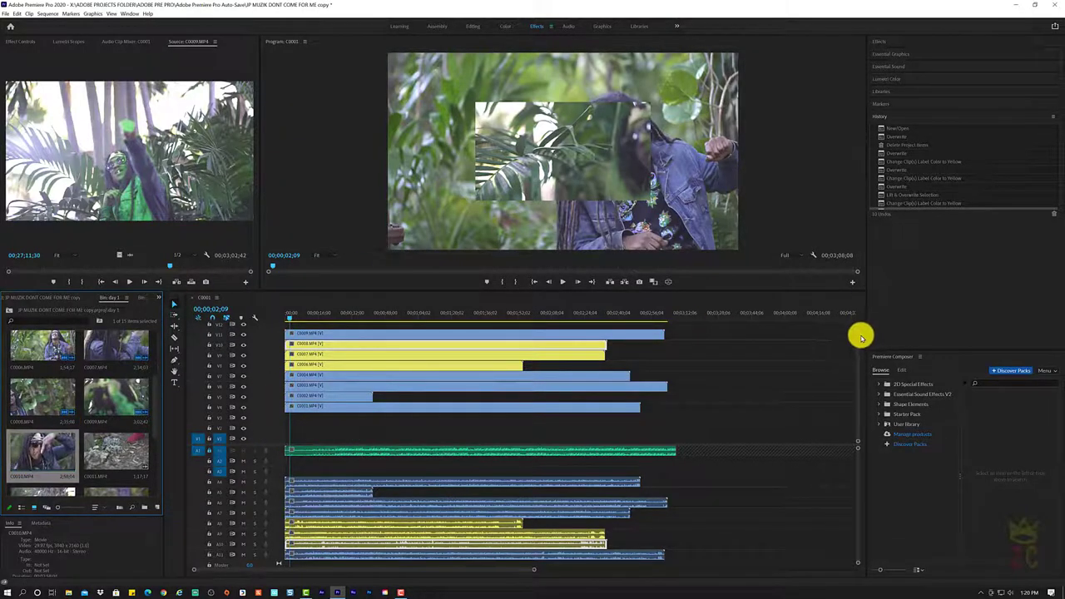
{"action": "scroll", "coordinate": [857, 337], "scroll_direction": "up", "scroll_amount": 4}
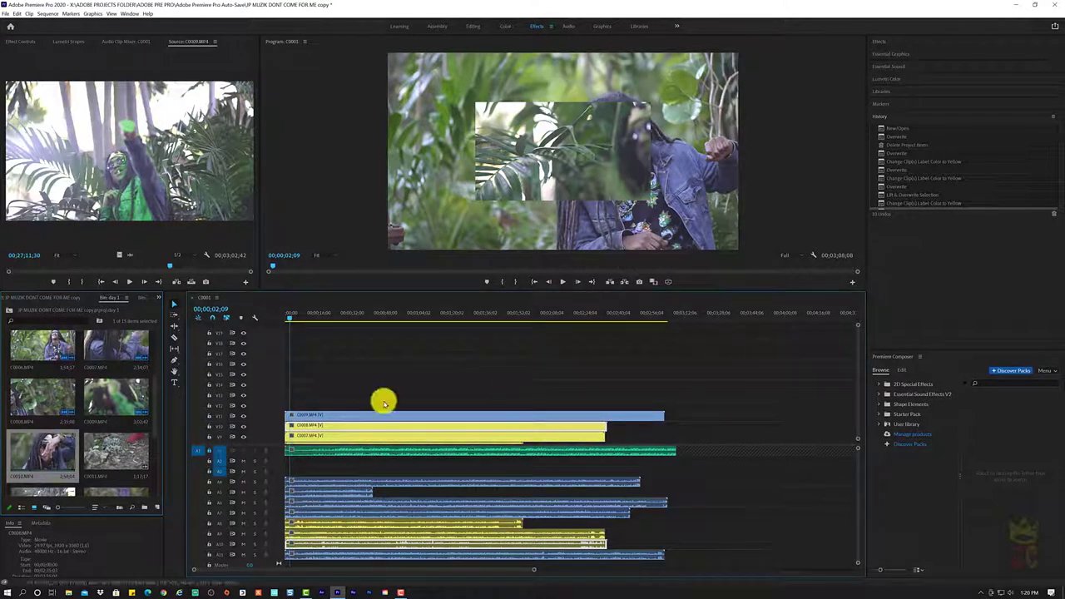
{"action": "left_click", "coordinate": [34, 445]}
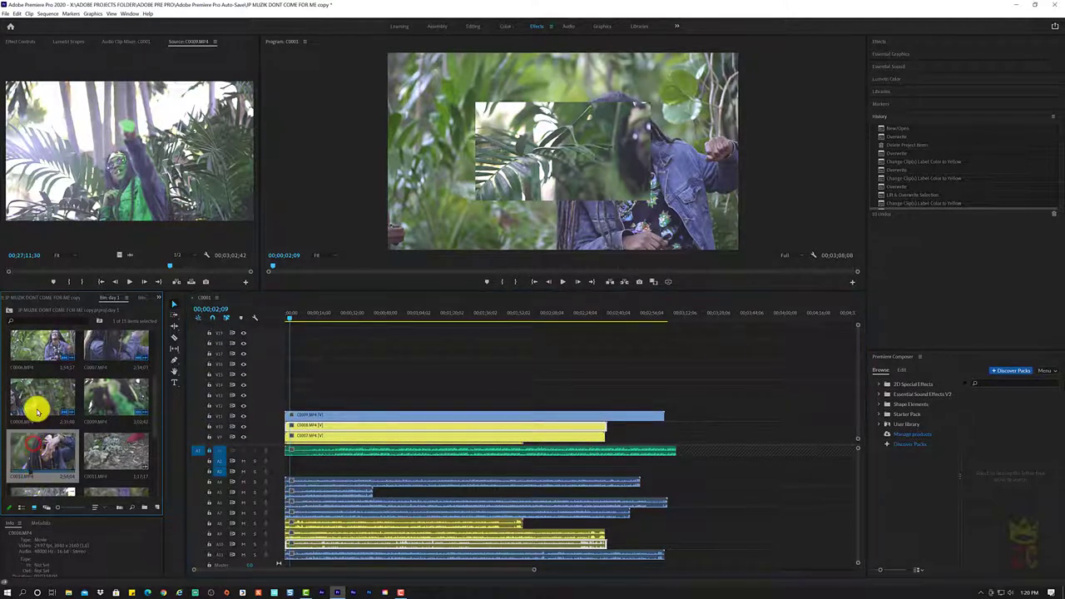
{"action": "double_click", "coordinate": [22, 455]}
{"action": "key", "text": "space"}
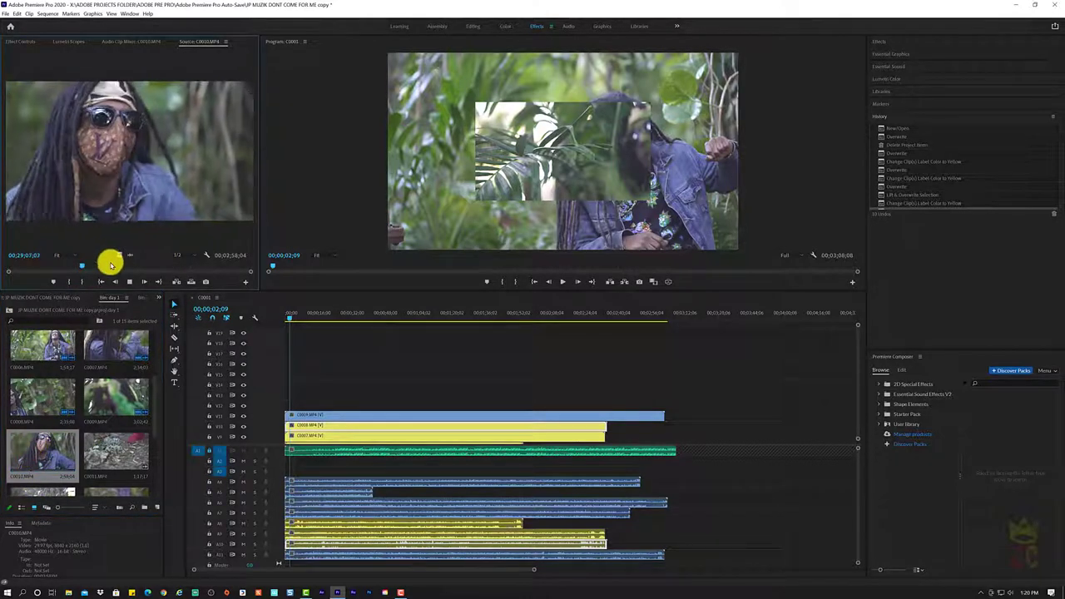
{"action": "left_click_drag", "start_coordinate": [111, 265], "coordinate": [213, 269]}
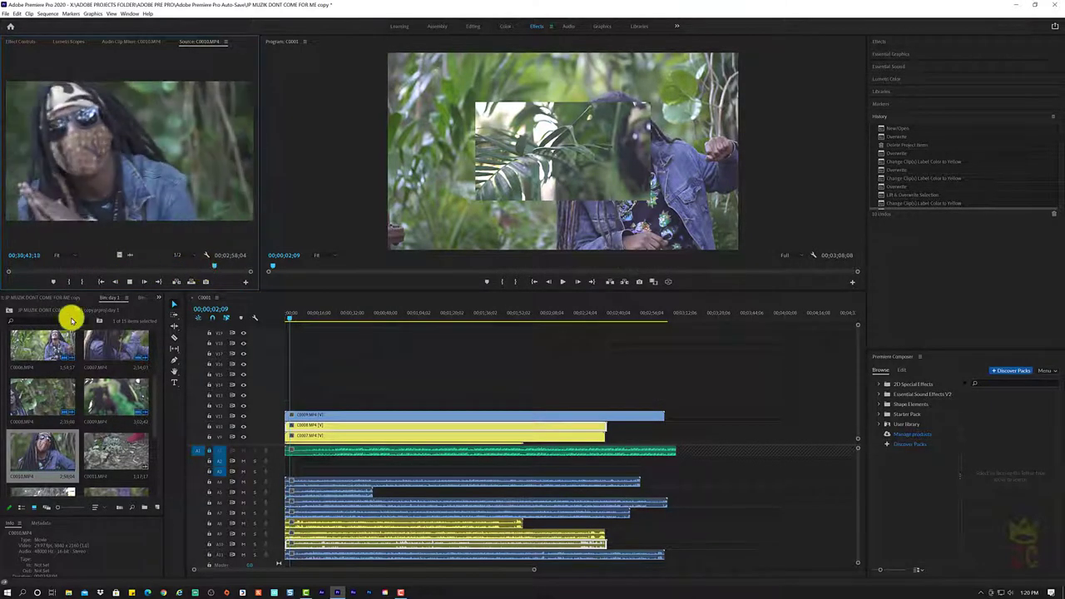
{"action": "left_click", "coordinate": [40, 452]}
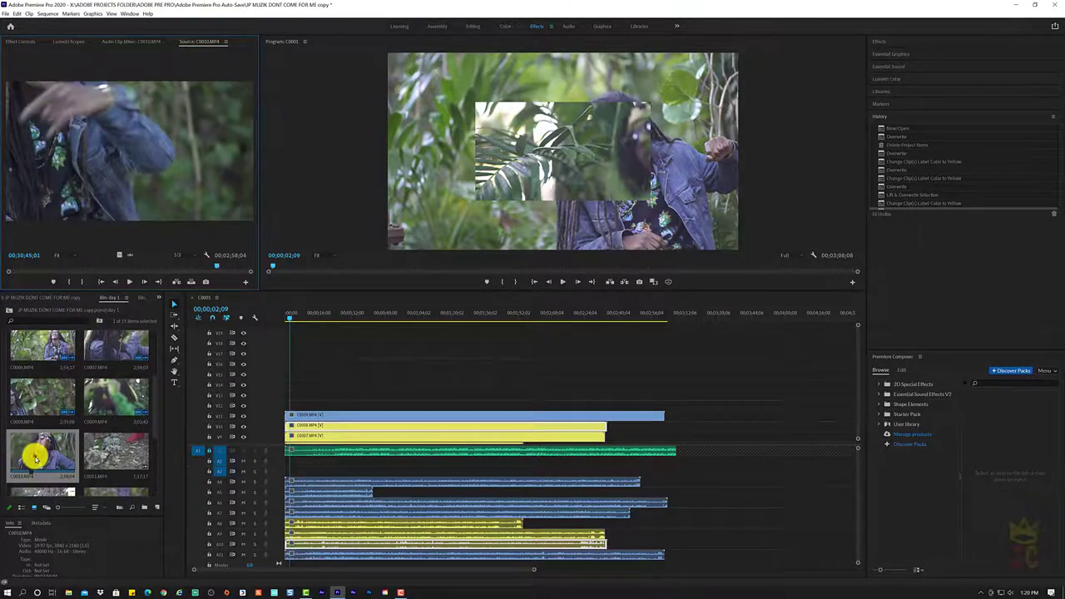
{"action": "left_click_drag", "start_coordinate": [34, 447], "coordinate": [278, 405]}
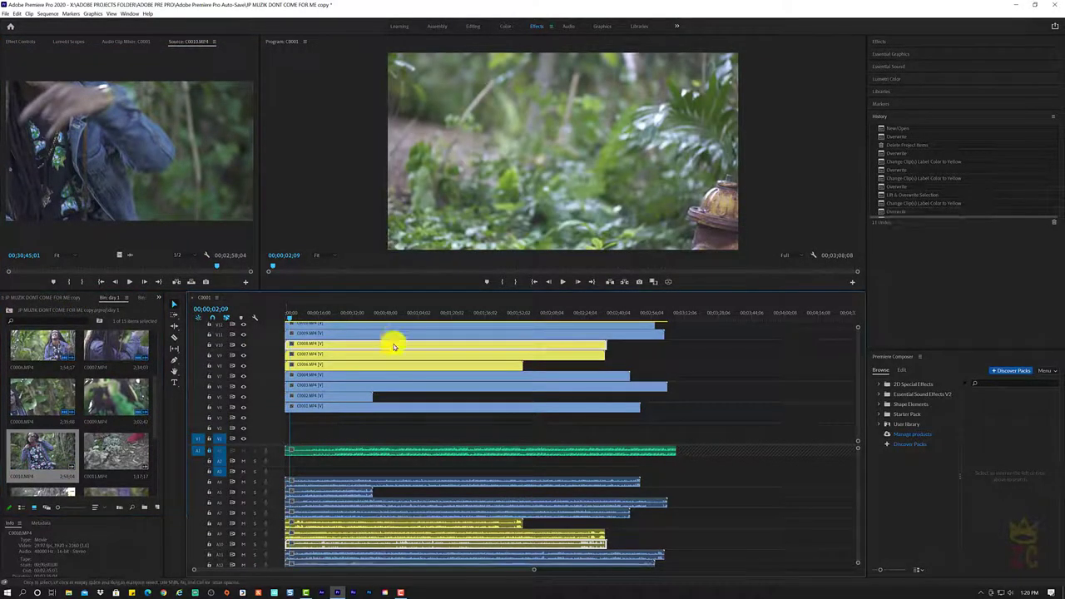
{"action": "left_click", "coordinate": [343, 325]}
{"action": "right_click", "coordinate": [342, 325]}
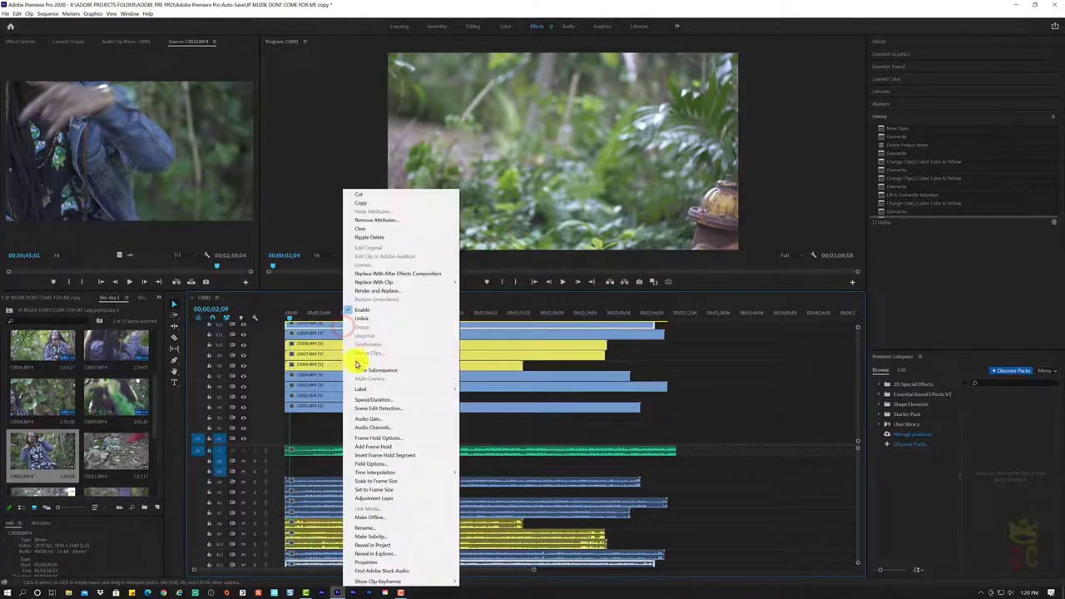
{"action": "mouse_move", "coordinate": [400, 388]}
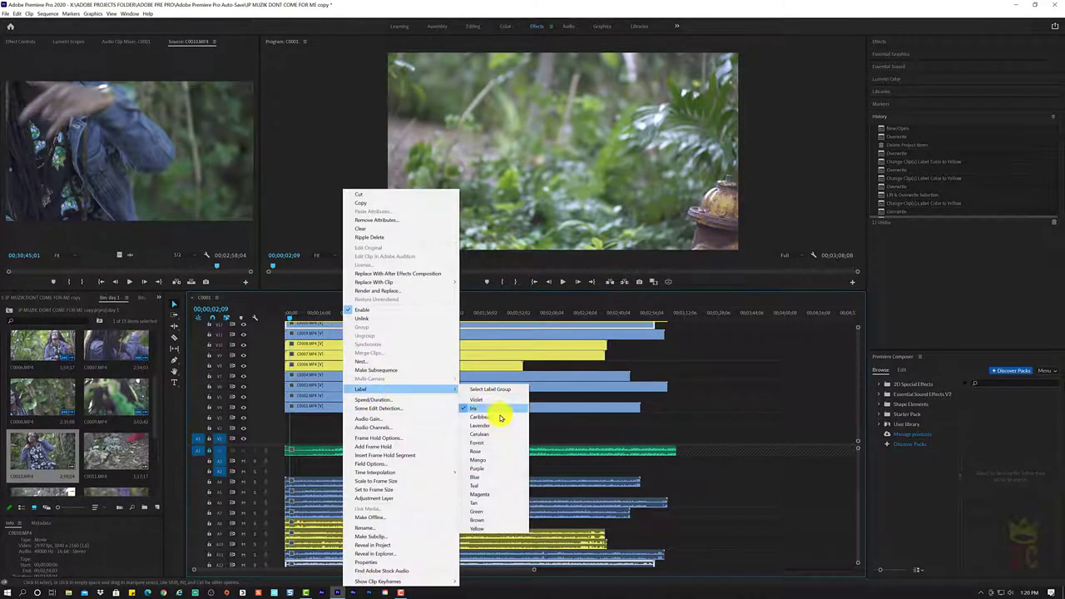
{"action": "left_click", "coordinate": [484, 528]}
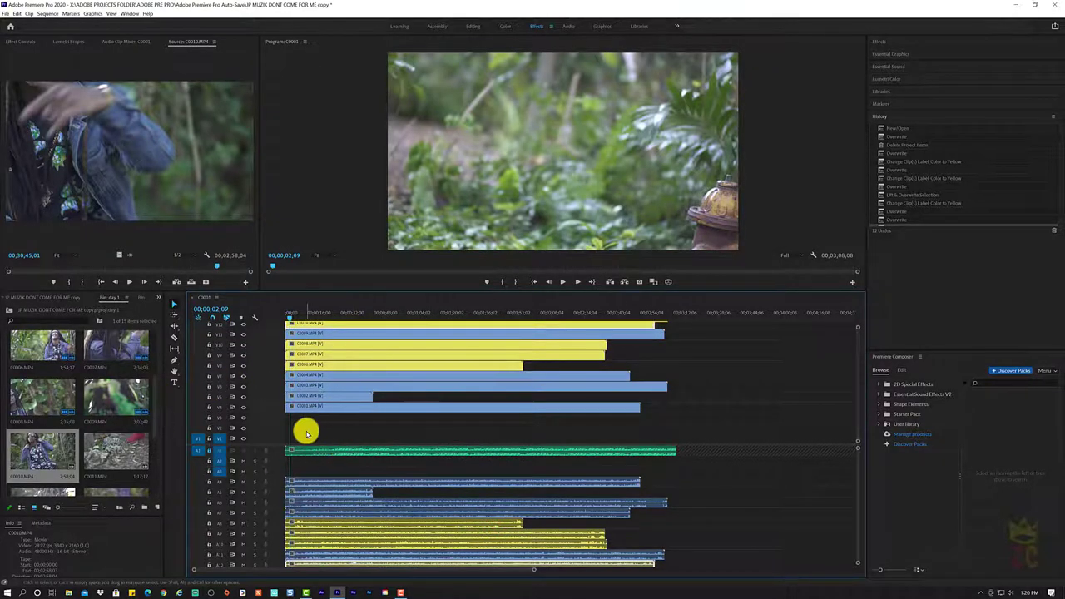
{"action": "left_click", "coordinate": [96, 449]}
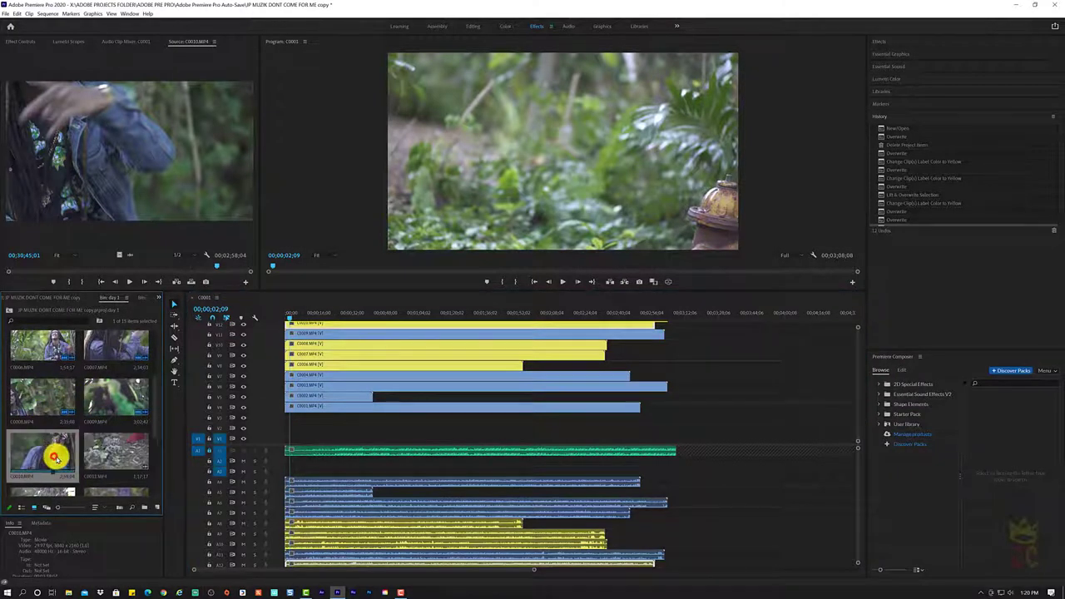
- Shrink the video track heights in the timeline to fit the growing stack
{"action": "left_click", "coordinate": [109, 392]}
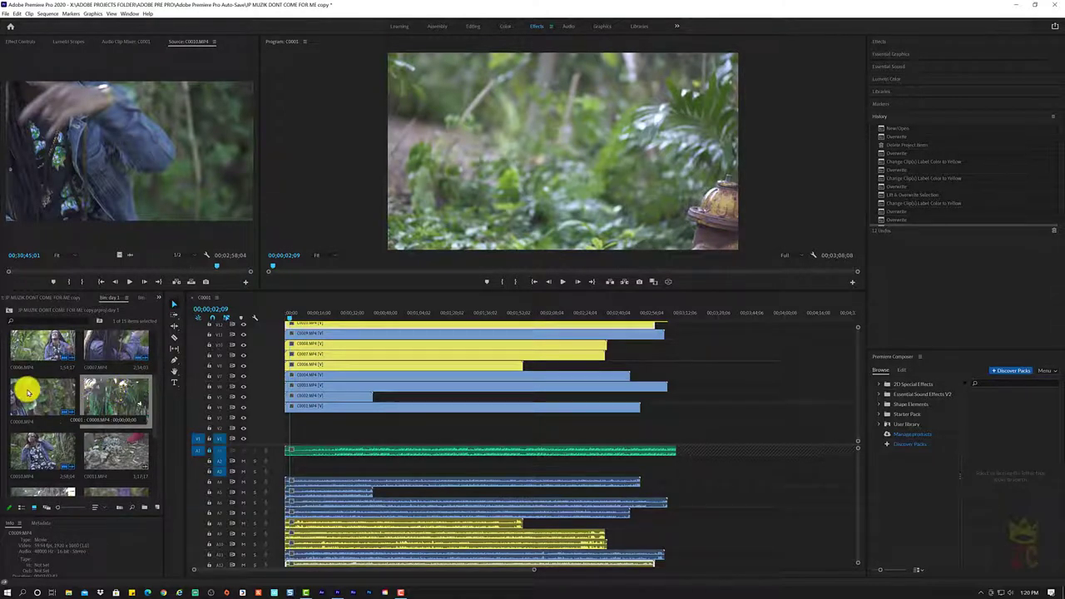
{"action": "left_click", "coordinate": [110, 350]}
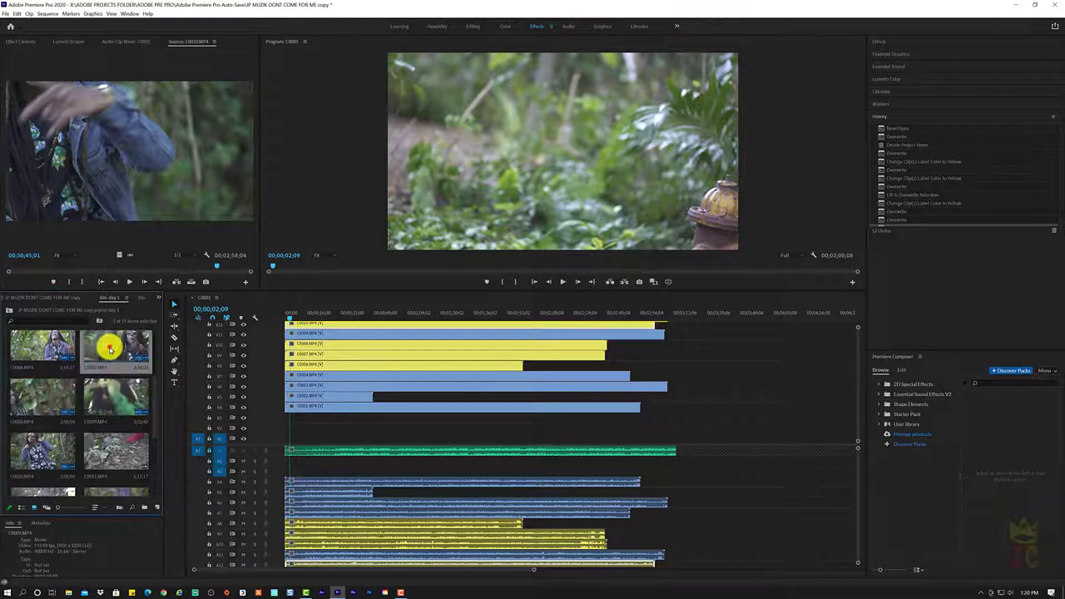
{"action": "left_click", "coordinate": [112, 452]}
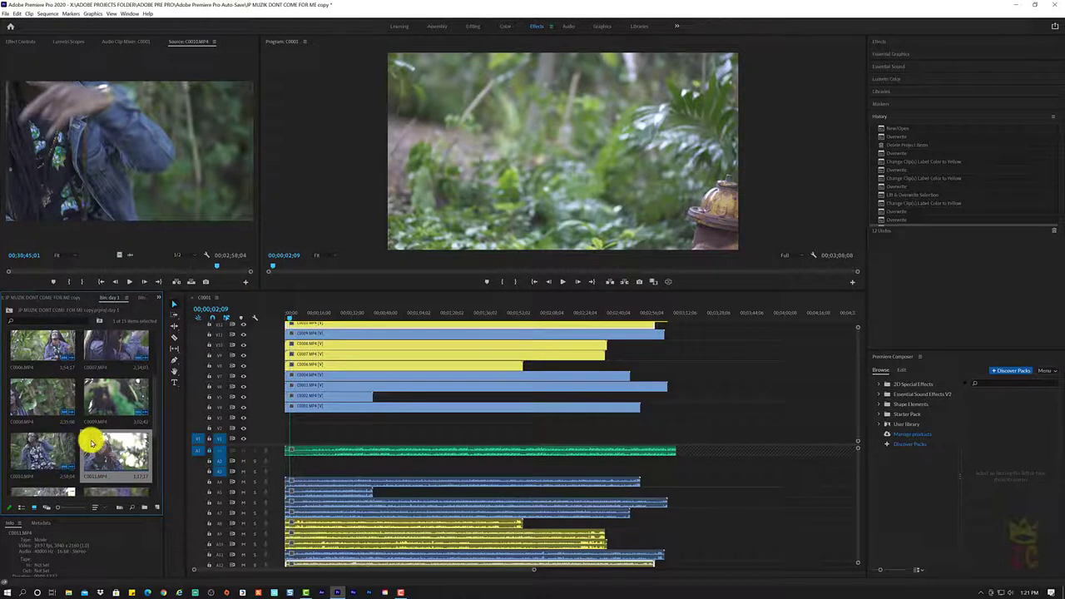
{"action": "left_click_drag", "start_coordinate": [155, 400], "coordinate": [154, 436]}
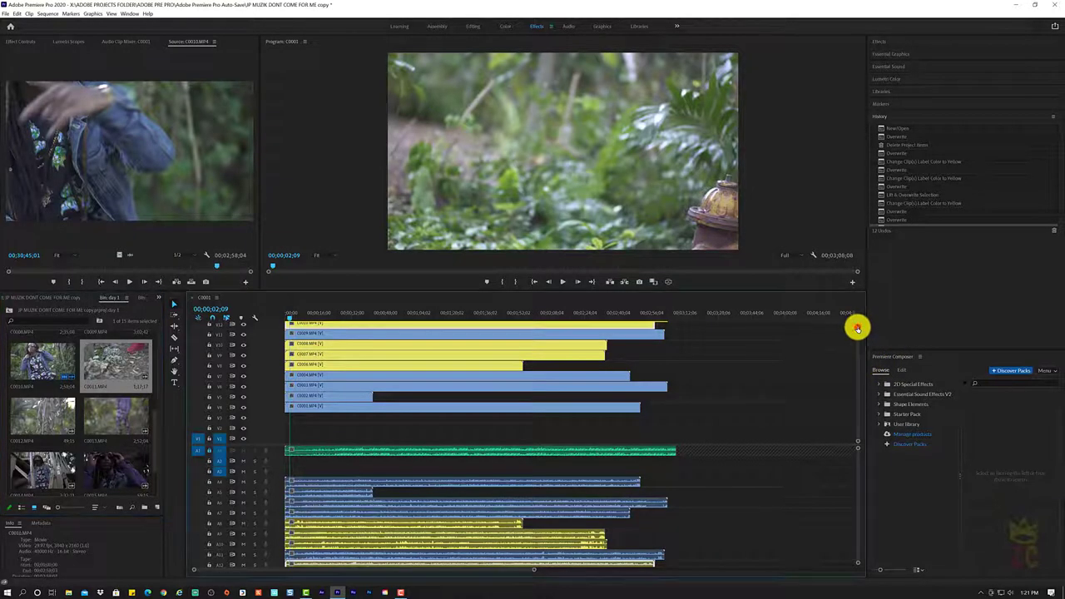
{"action": "left_click_drag", "start_coordinate": [858, 326], "coordinate": [870, 307]}
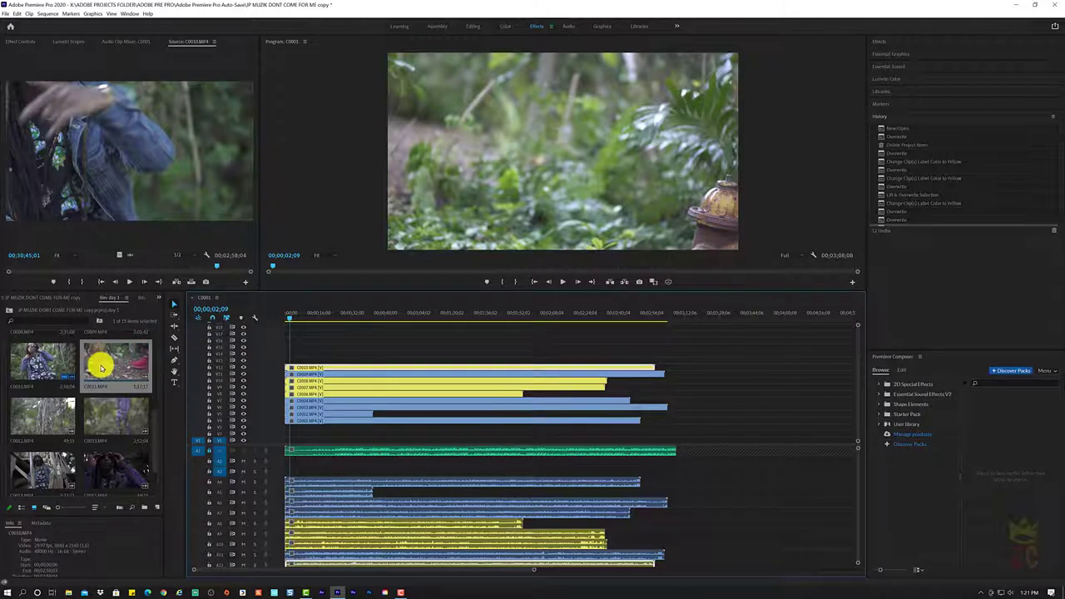
- Load clip C0011 into the Source monitor for preview
{"action": "left_click", "coordinate": [36, 361]}
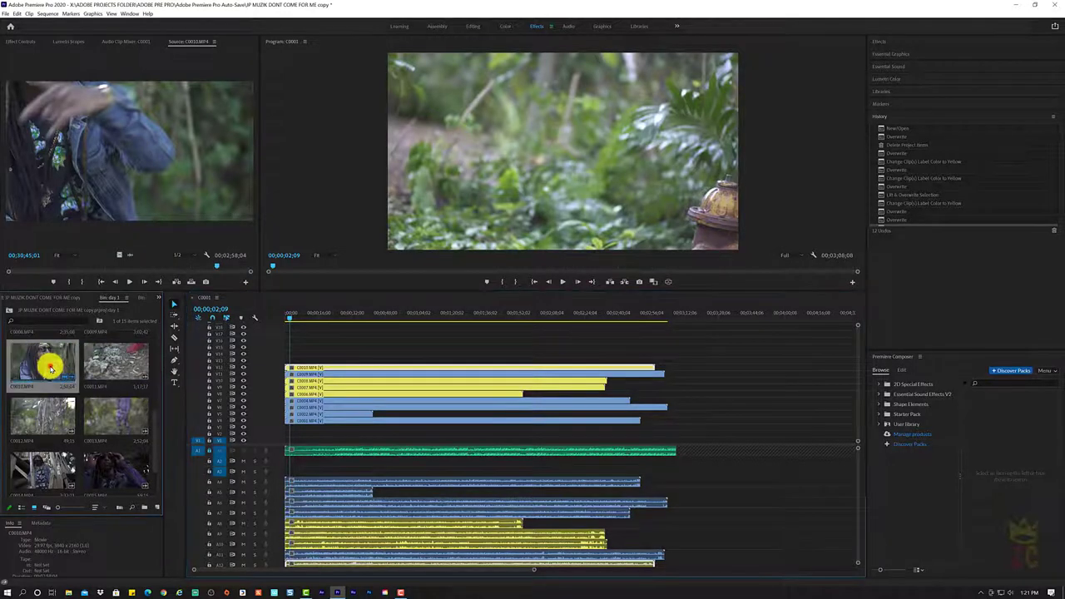
{"action": "left_click", "coordinate": [104, 369]}
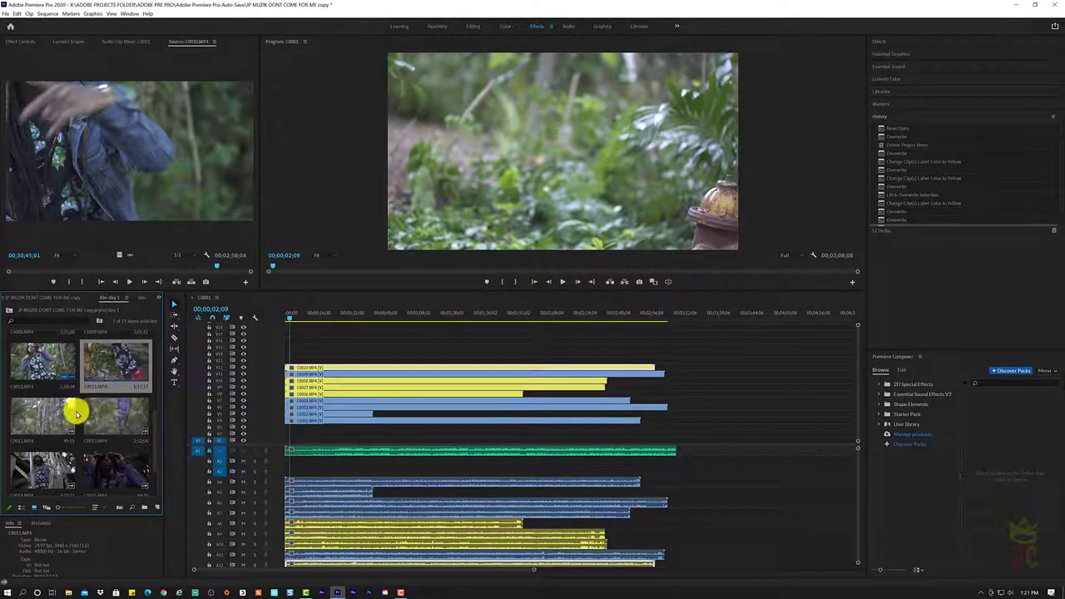
{"action": "scroll", "coordinate": [76, 413], "scroll_direction": "up", "scroll_amount": 2}
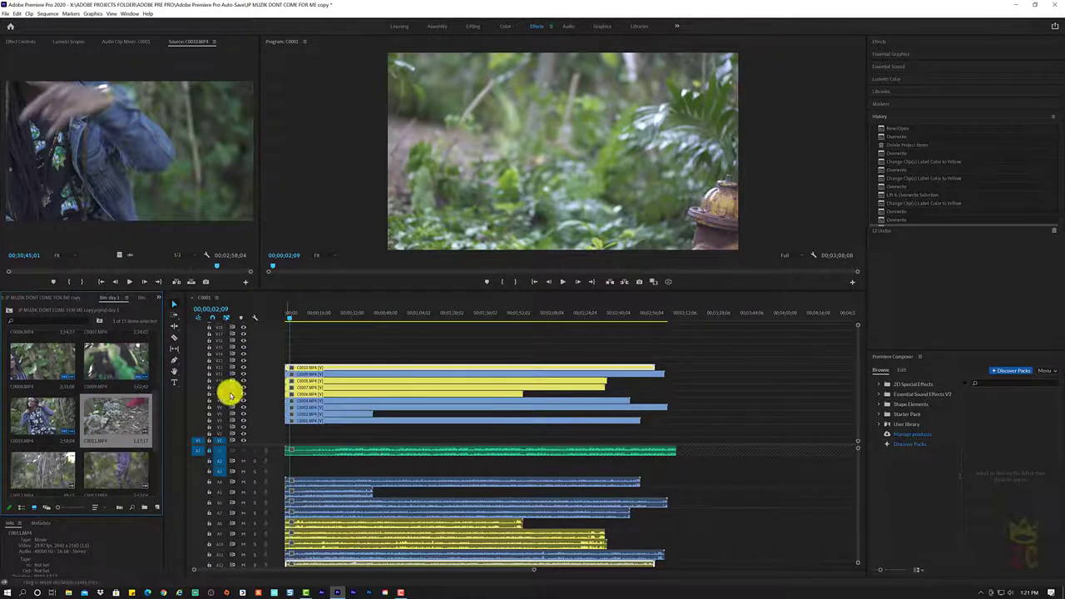
{"action": "double_click", "coordinate": [98, 418]}
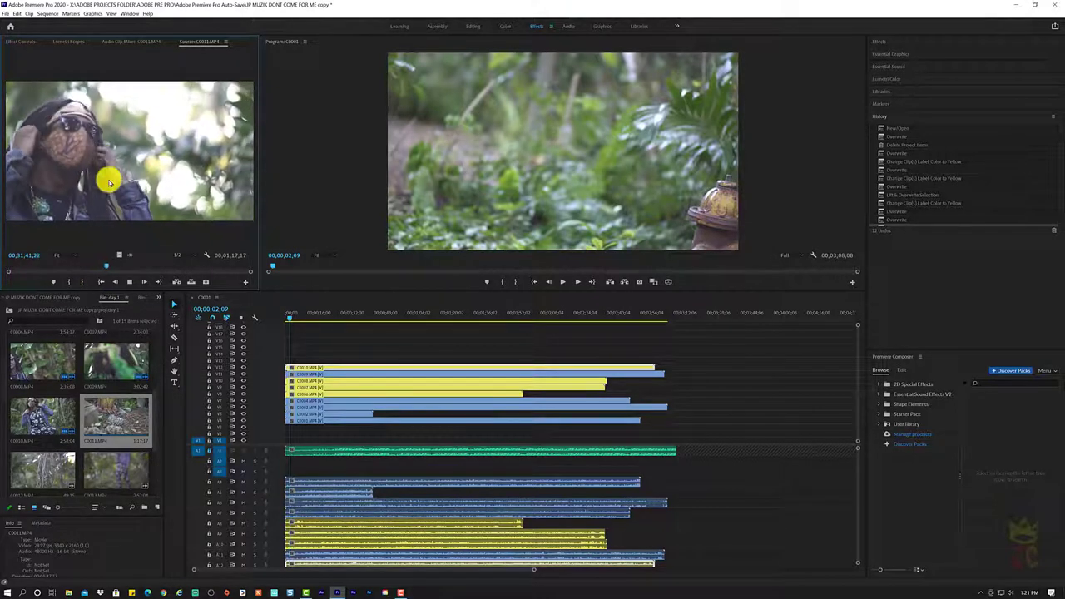
- Drop C0011 onto the top video track at 0 and set its label to Yellow
{"action": "left_click", "coordinate": [129, 281]}
{"action": "left_click_drag", "start_coordinate": [105, 416], "coordinate": [287, 366]}
{"action": "right_click", "coordinate": [343, 361]}
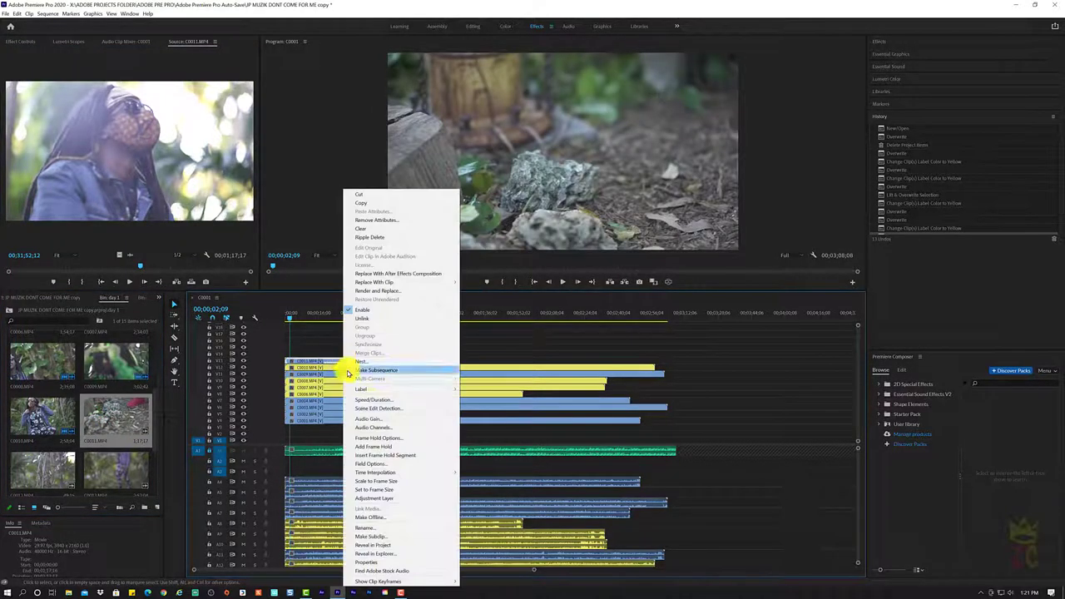
{"action": "mouse_move", "coordinate": [383, 388]}
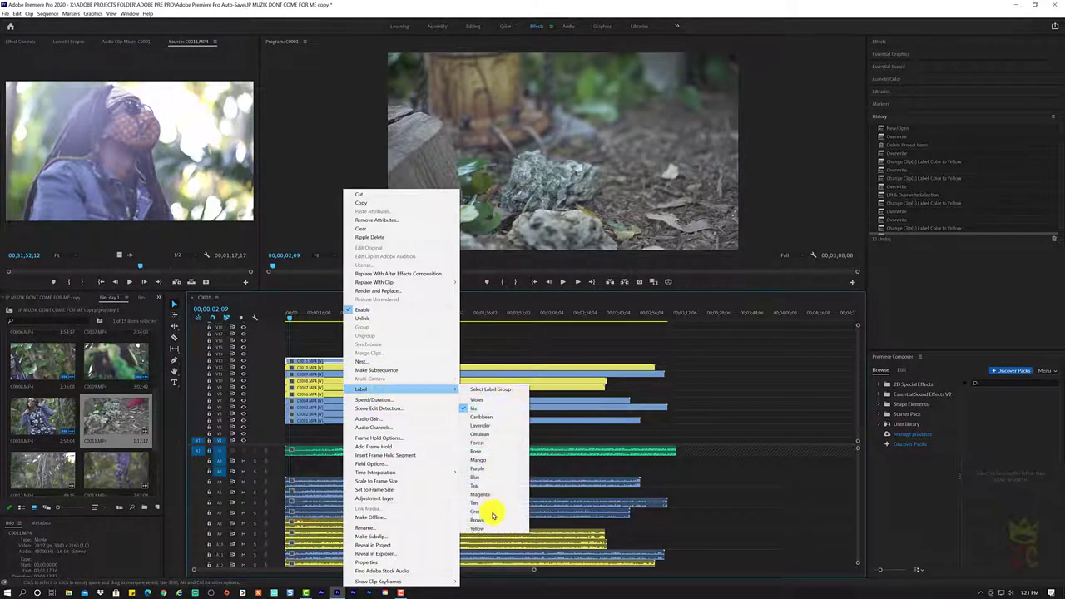
{"action": "left_click", "coordinate": [481, 528]}
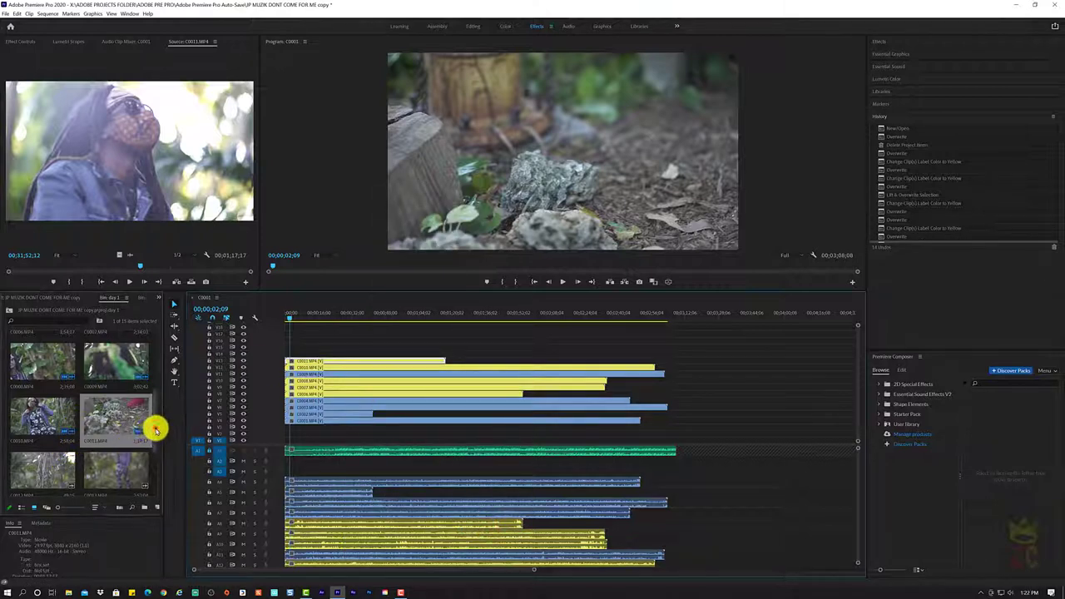
{"action": "left_click_drag", "start_coordinate": [155, 429], "coordinate": [155, 446]}
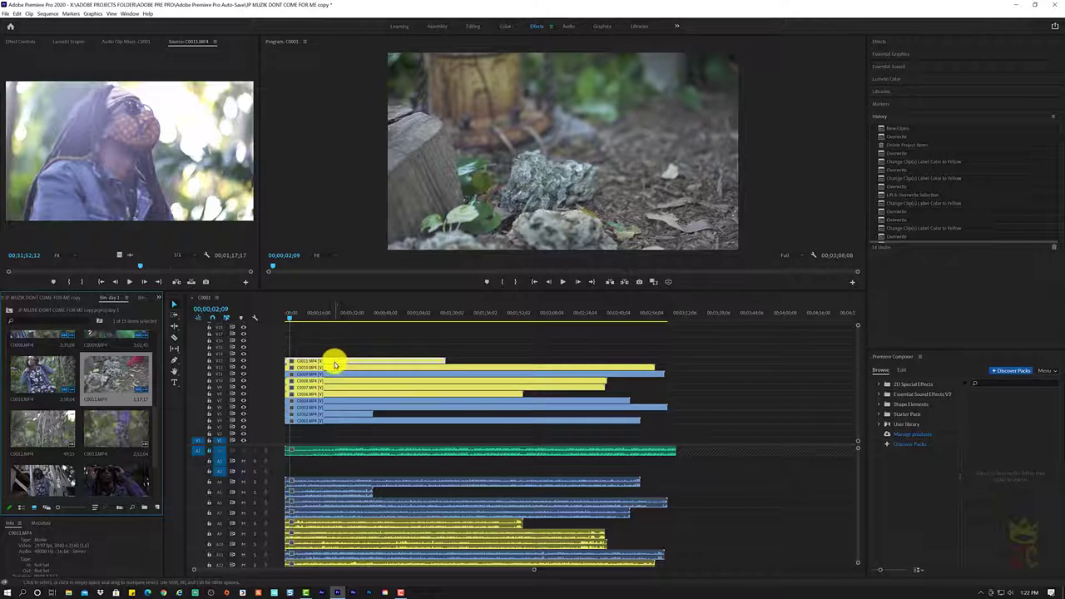
- Rename the top clip and the C0013 clip with descriptive b-roll mask names
{"action": "right_click", "coordinate": [364, 364]}
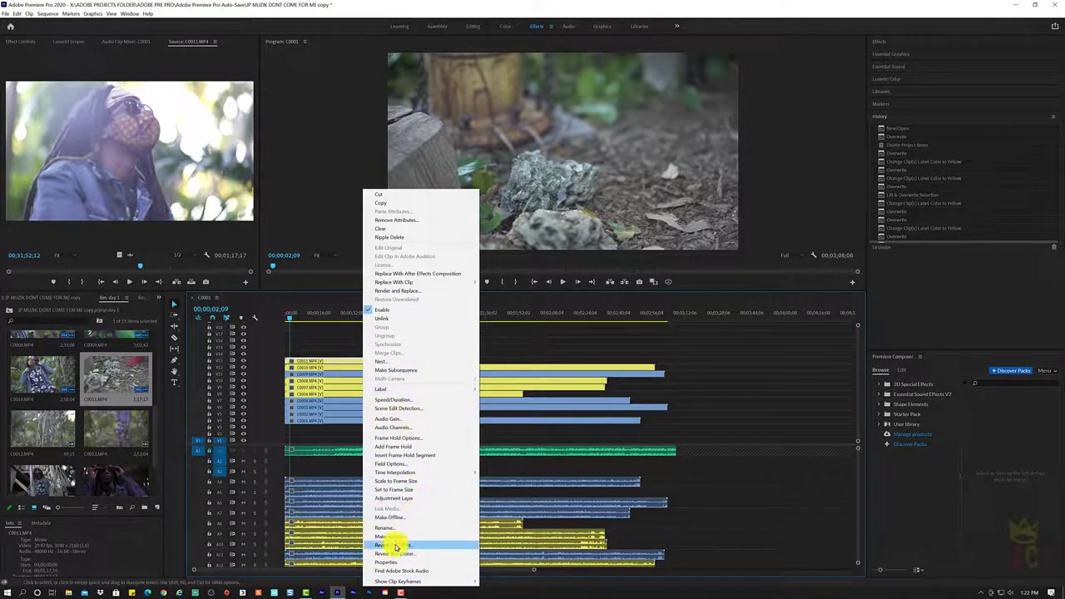
{"action": "left_click", "coordinate": [411, 527]}
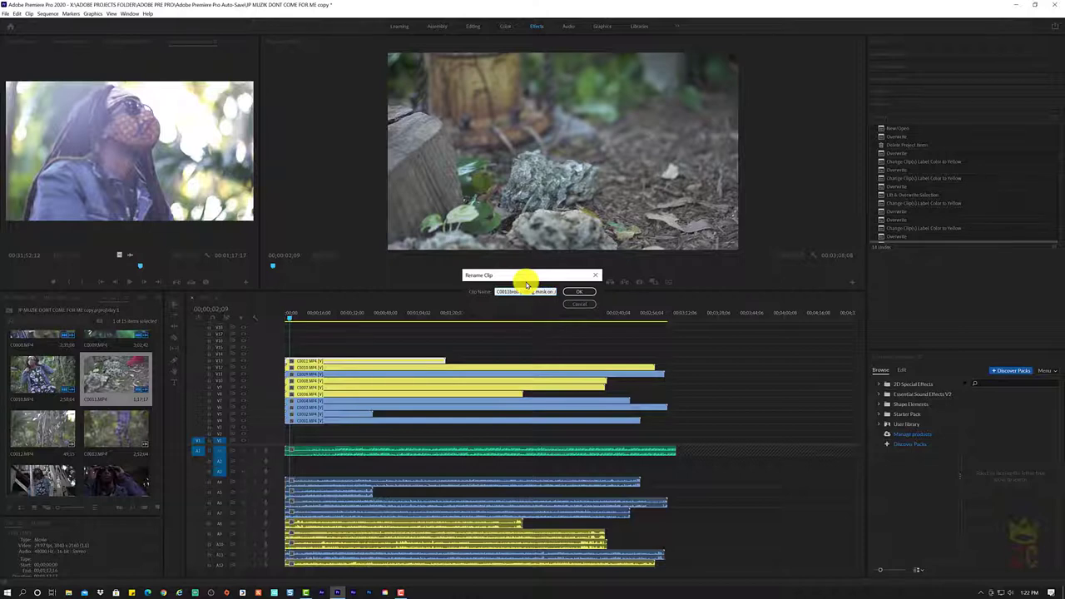
{"action": "left_click", "coordinate": [579, 291]}
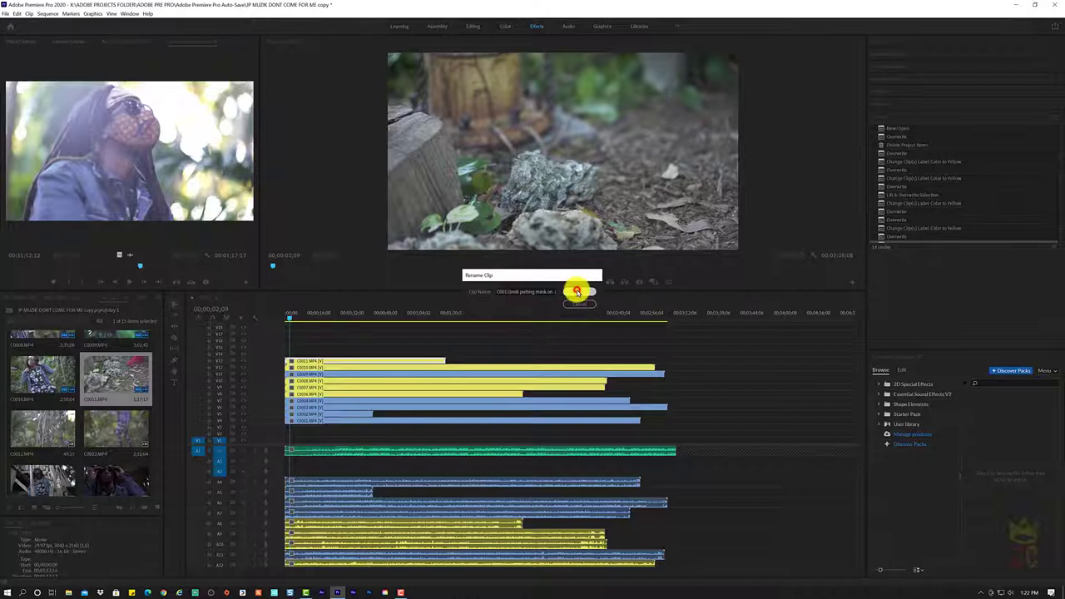
{"action": "left_click", "coordinate": [359, 369]}
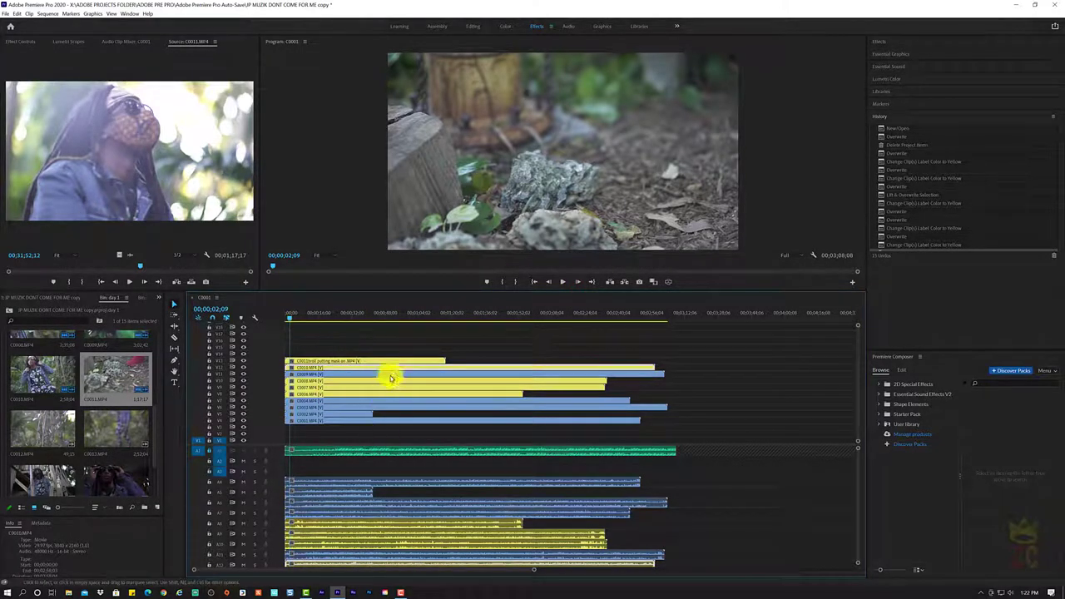
{"action": "right_click", "coordinate": [397, 371]}
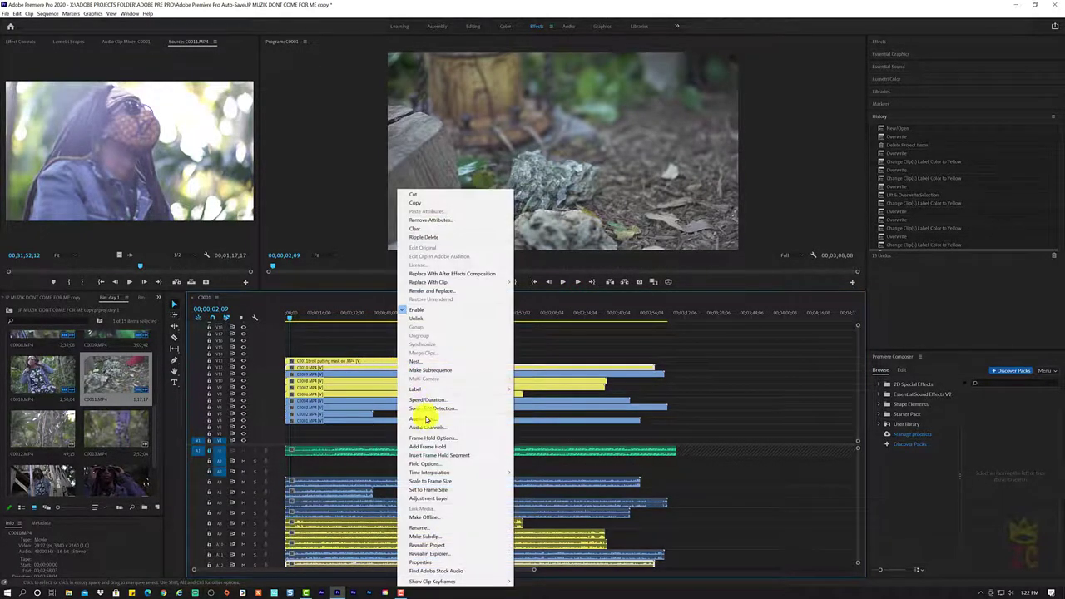
{"action": "left_click", "coordinate": [455, 530]}
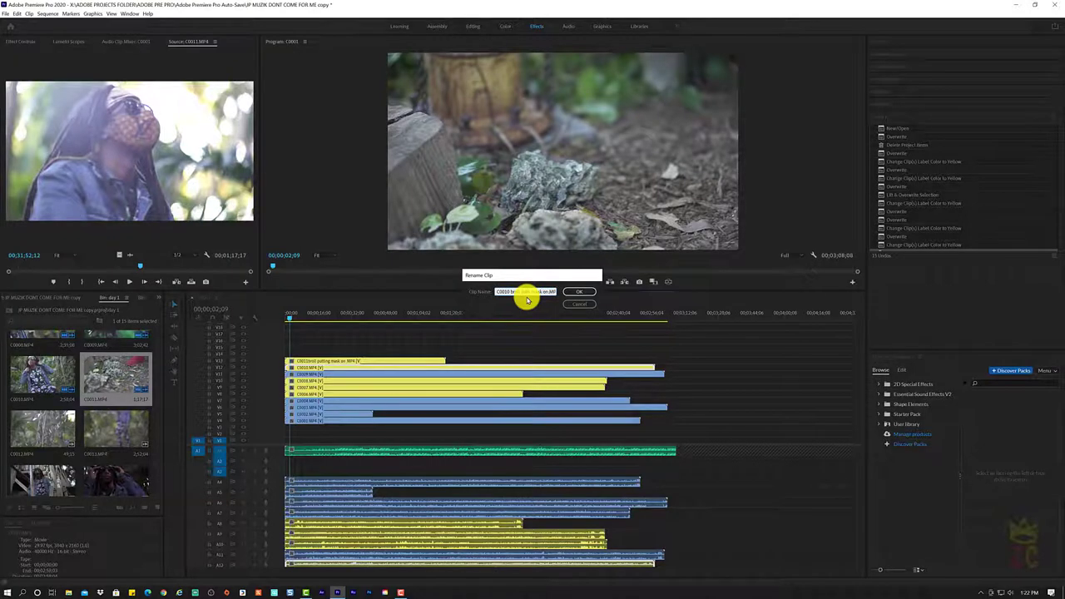
{"action": "key", "text": "Return"}
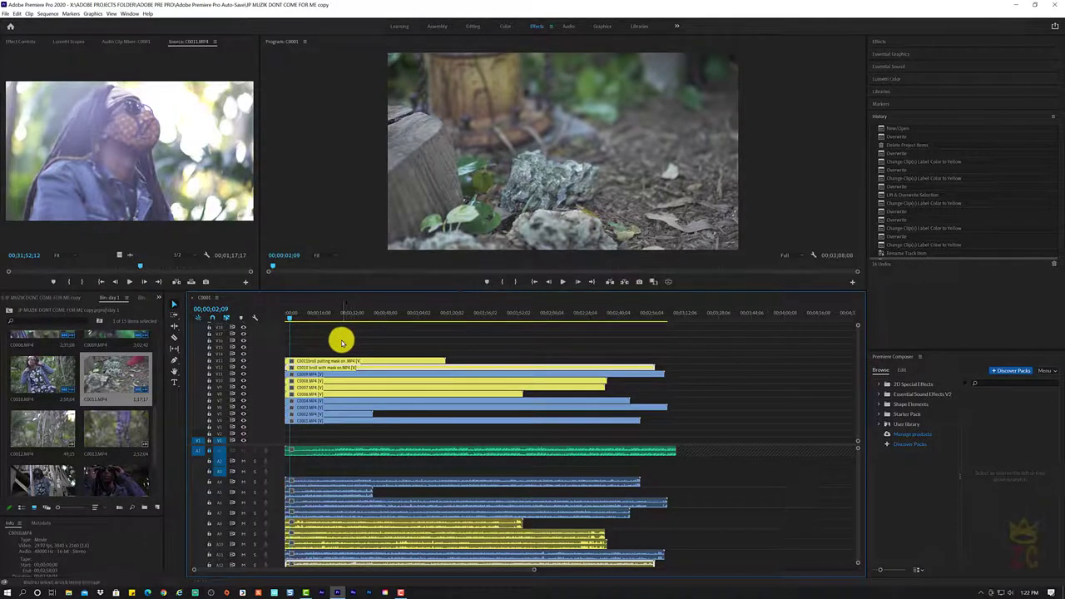
- Save the project as a copy named 'JP MUZIK DONT COME FOR ME copy copy'
{"action": "key", "text": "ctrl+shift+s"}
{"action": "left_click", "coordinate": [166, 195]}
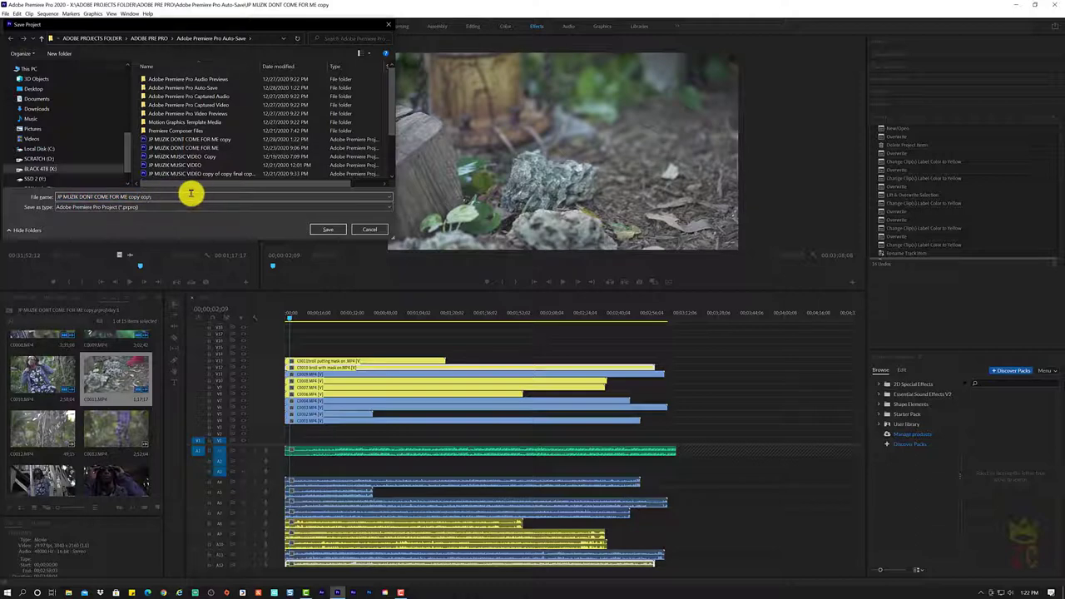
{"action": "left_click", "coordinate": [324, 228]}
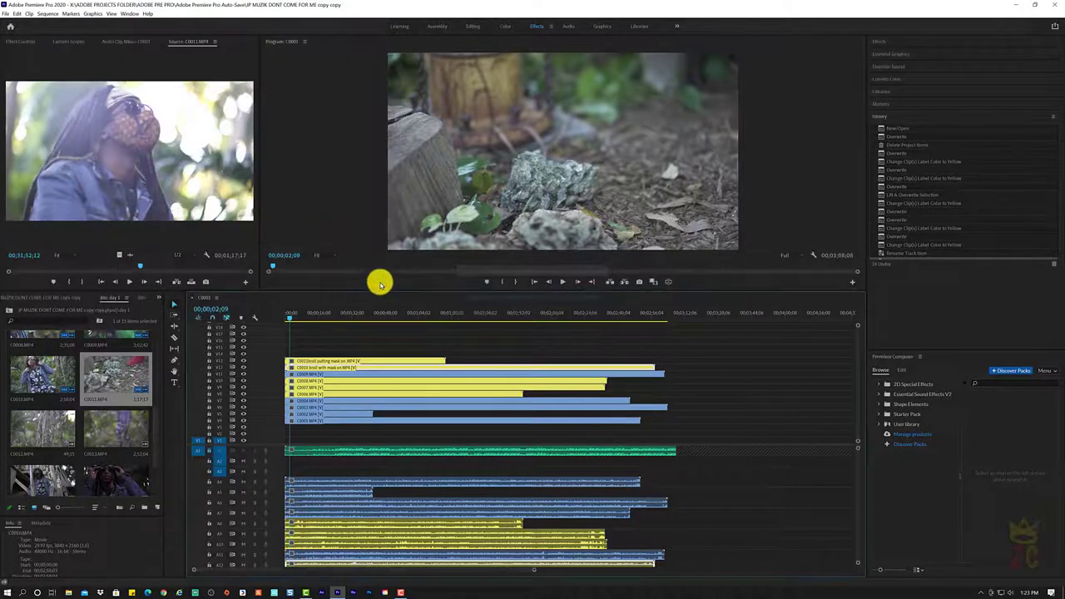
- Skim and briefly play C0012 in the source monitor, then load C0013 there
{"action": "left_click", "coordinate": [16, 428]}
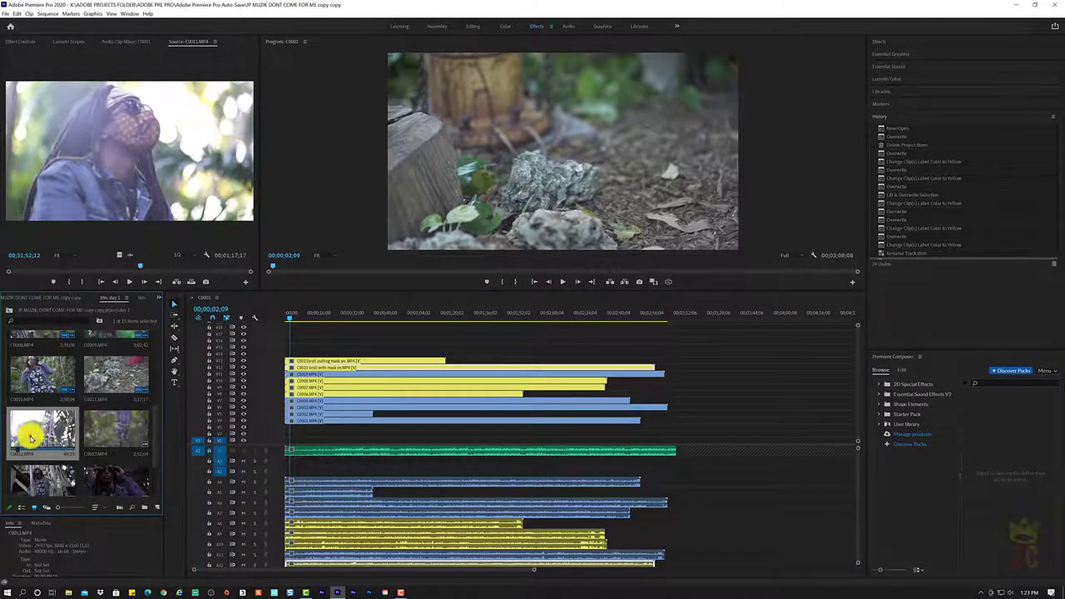
{"action": "double_click", "coordinate": [31, 434]}
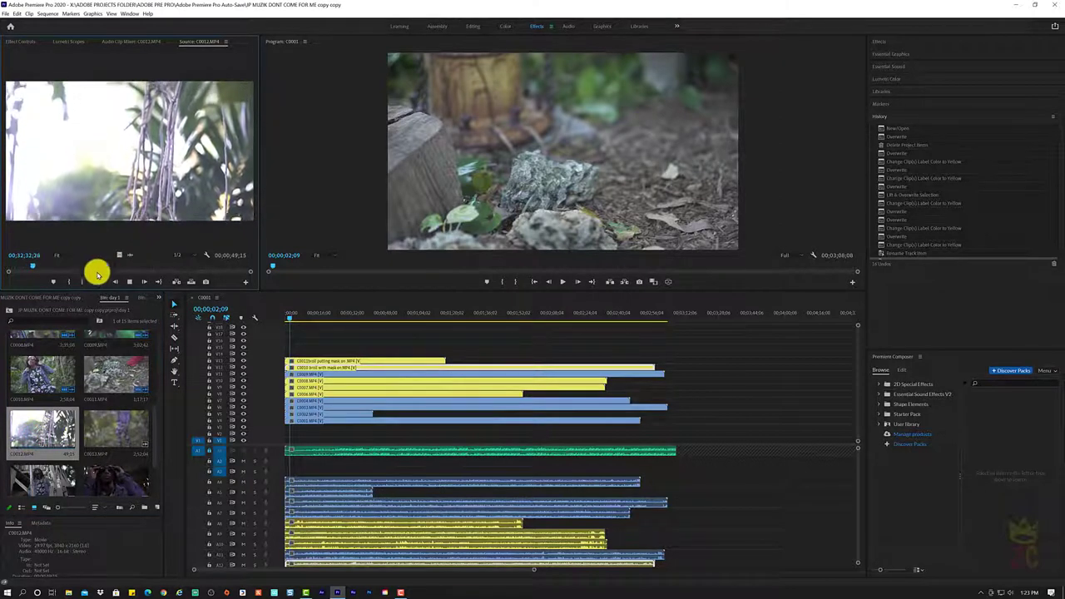
{"action": "left_click_drag", "start_coordinate": [44, 268], "coordinate": [74, 266]}
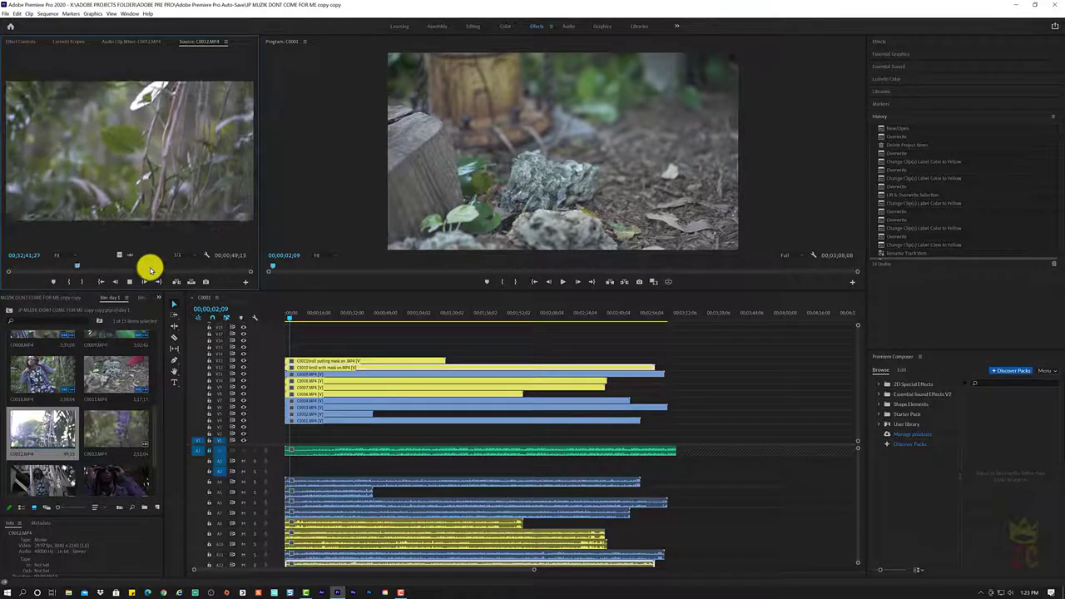
{"action": "left_click", "coordinate": [150, 268]}
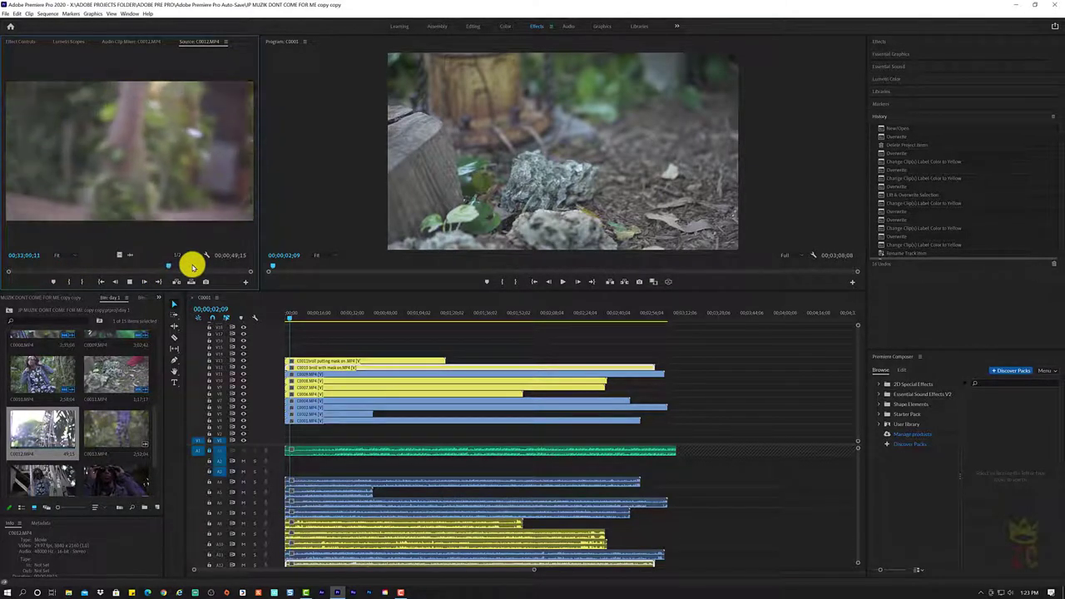
{"action": "left_click", "coordinate": [196, 270]}
{"action": "left_click_drag", "start_coordinate": [196, 269], "coordinate": [125, 273]}
{"action": "key", "text": "space"}
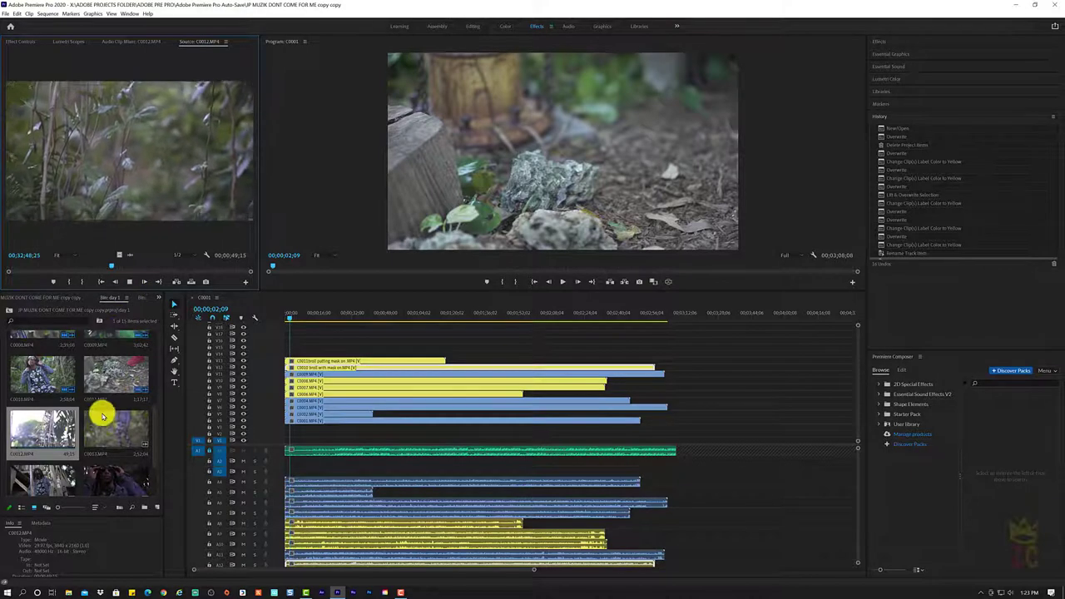
{"action": "key", "text": "space"}
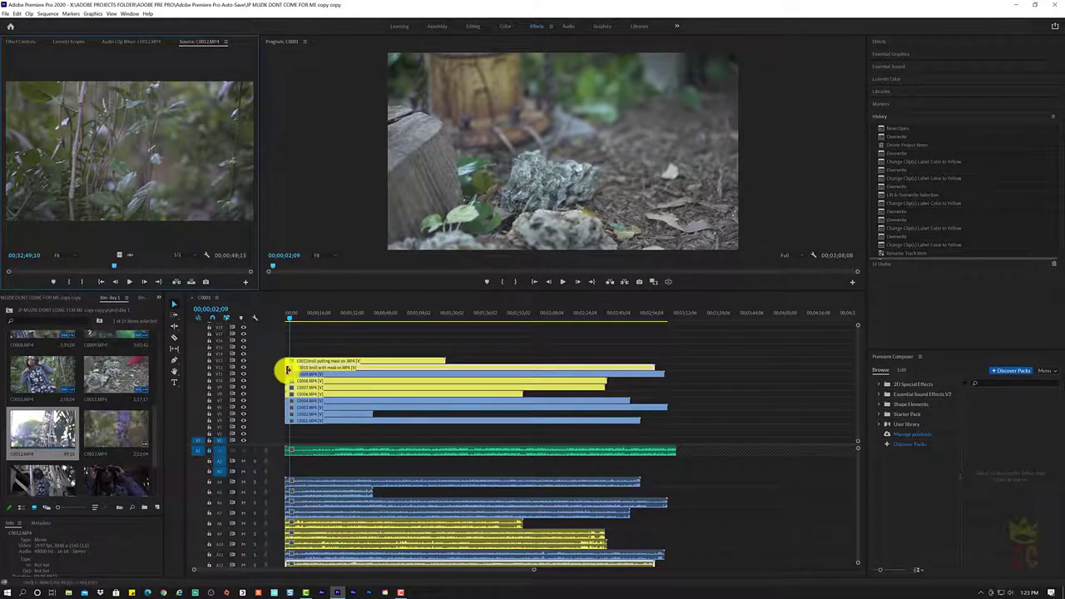
{"action": "left_click", "coordinate": [95, 434]}
{"action": "double_click", "coordinate": [106, 433]}
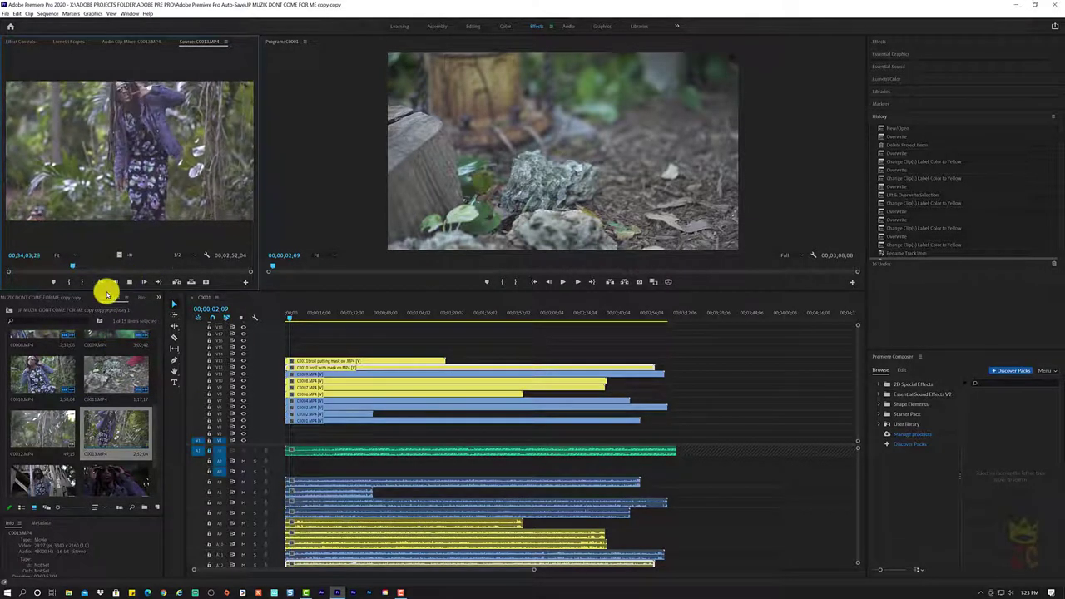
{"action": "left_click", "coordinate": [100, 427]}
{"action": "left_click_drag", "start_coordinate": [100, 427], "coordinate": [285, 354]}
{"action": "right_click", "coordinate": [364, 353]}
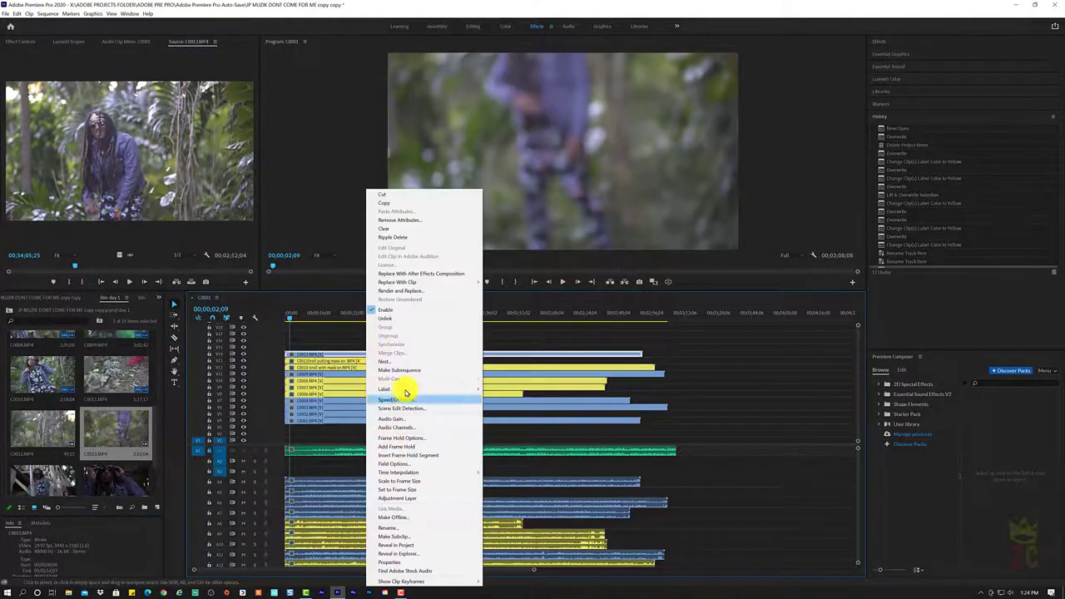
{"action": "mouse_move", "coordinate": [433, 390]}
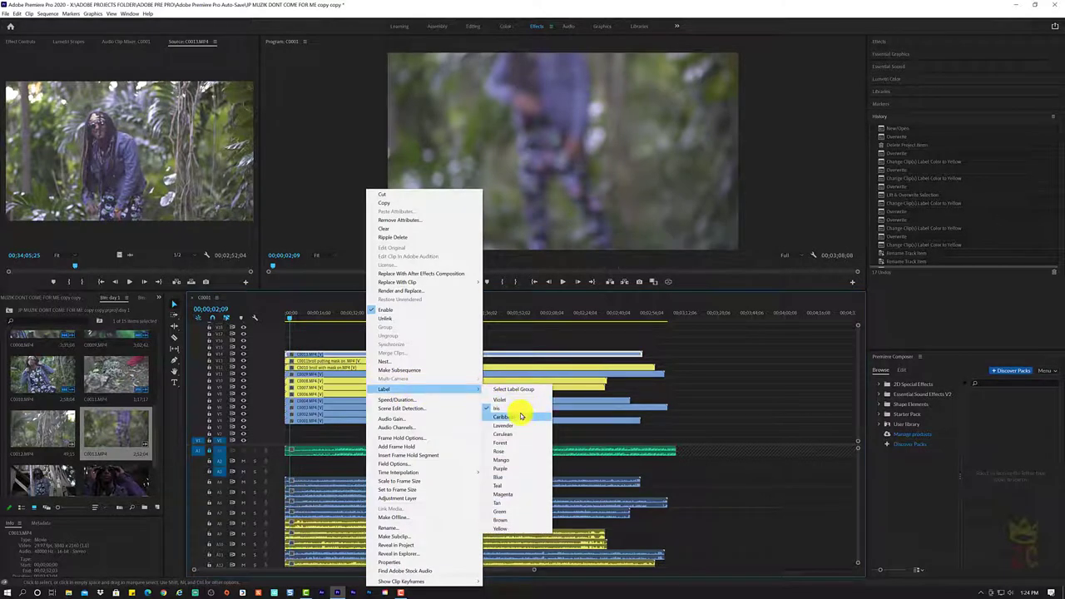
{"action": "left_click", "coordinate": [105, 426]}
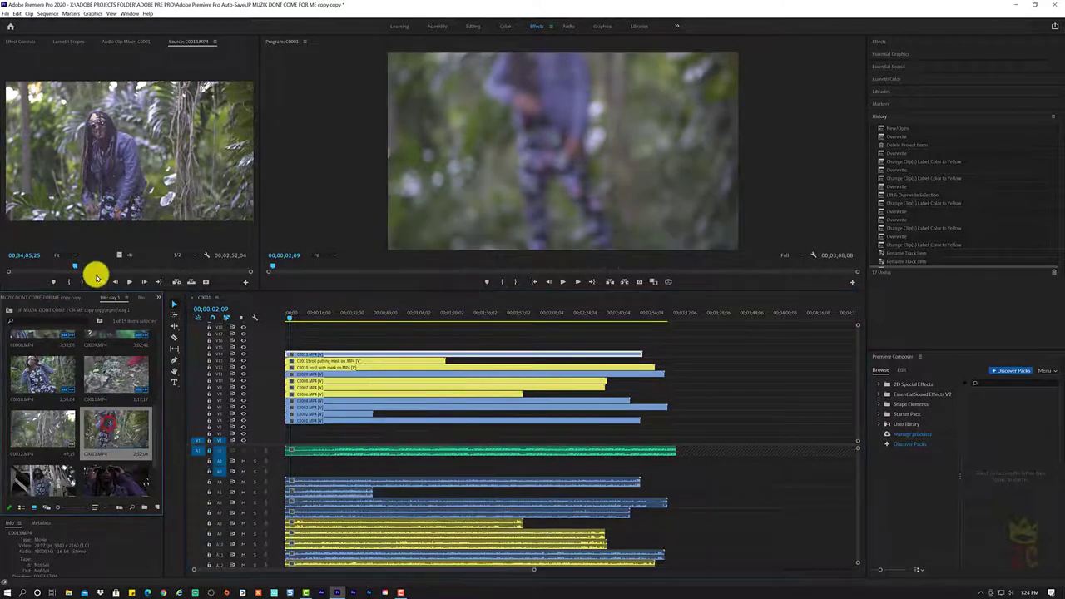
{"action": "left_click_drag", "start_coordinate": [83, 264], "coordinate": [119, 261]}
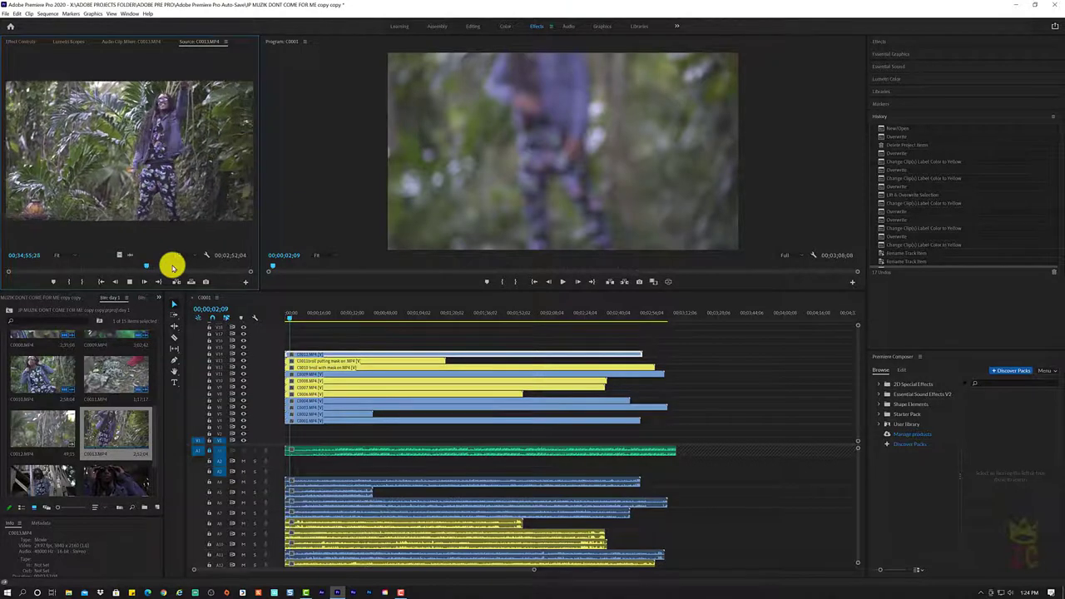
{"action": "left_click", "coordinate": [173, 267]}
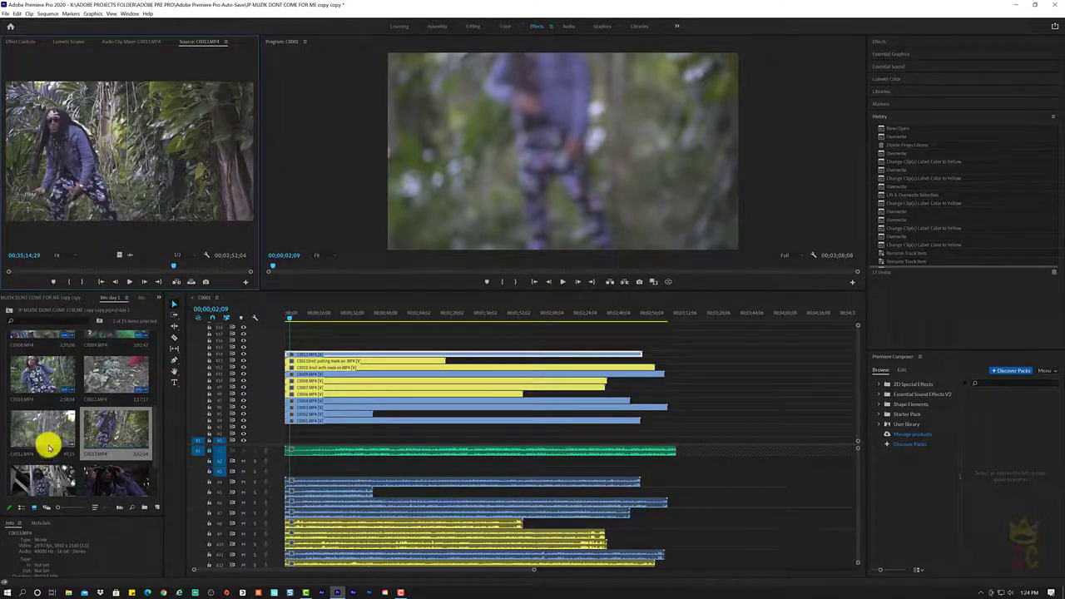
{"action": "left_click", "coordinate": [121, 428]}
{"action": "left_click_drag", "start_coordinate": [121, 429], "coordinate": [300, 342]}
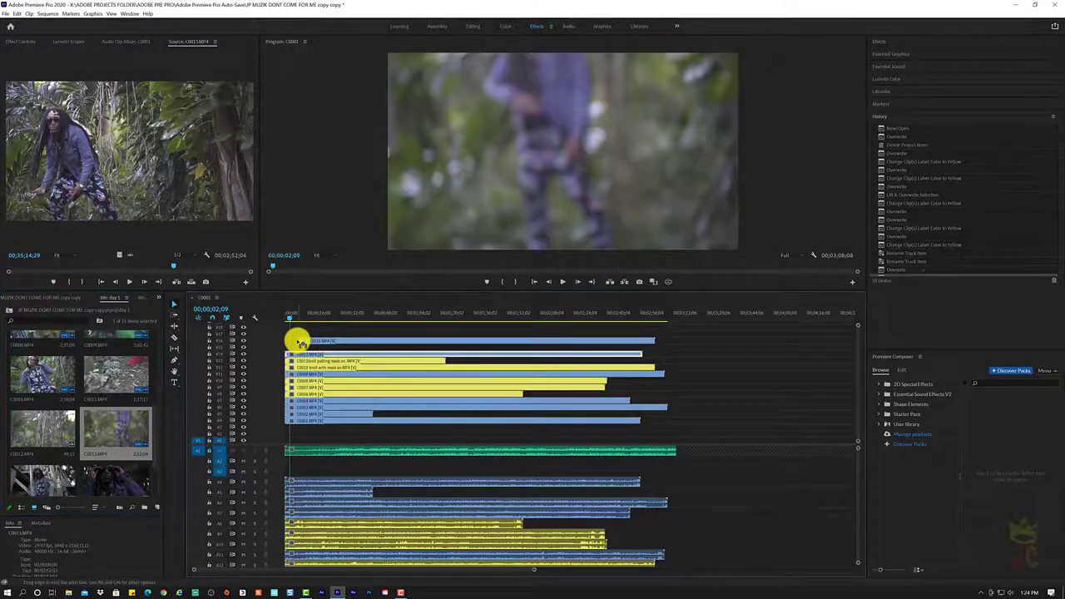
{"action": "key", "text": "ctrl+z"}
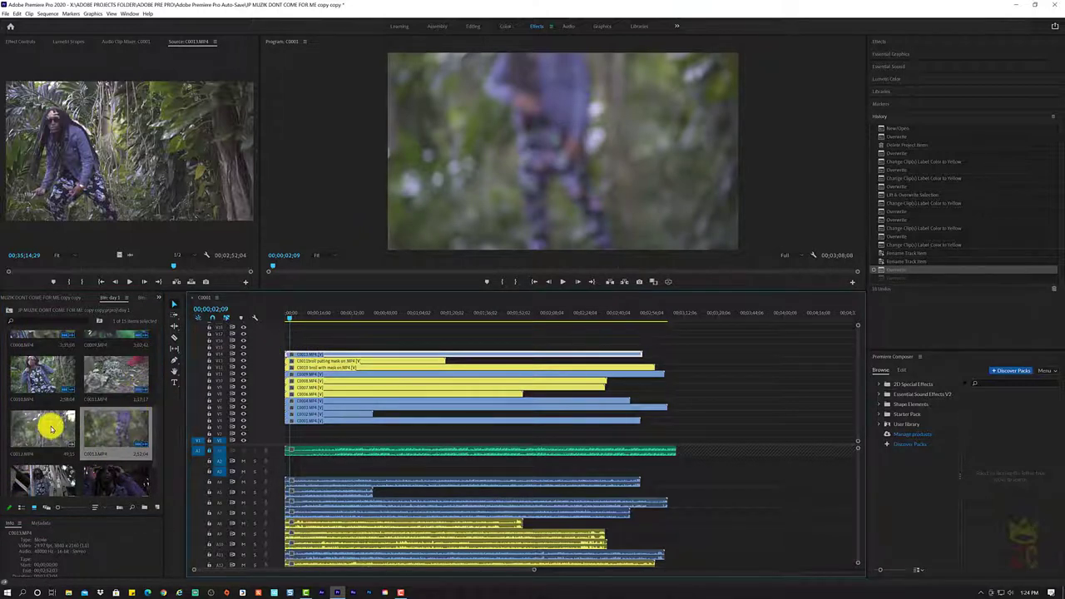
{"action": "scroll", "coordinate": [49, 424], "scroll_direction": "down", "scroll_amount": 1}
- Drag C0014.MP4 from the bin onto a new track above the top video track
{"action": "scroll", "coordinate": [114, 461], "scroll_direction": "down", "scroll_amount": 1}
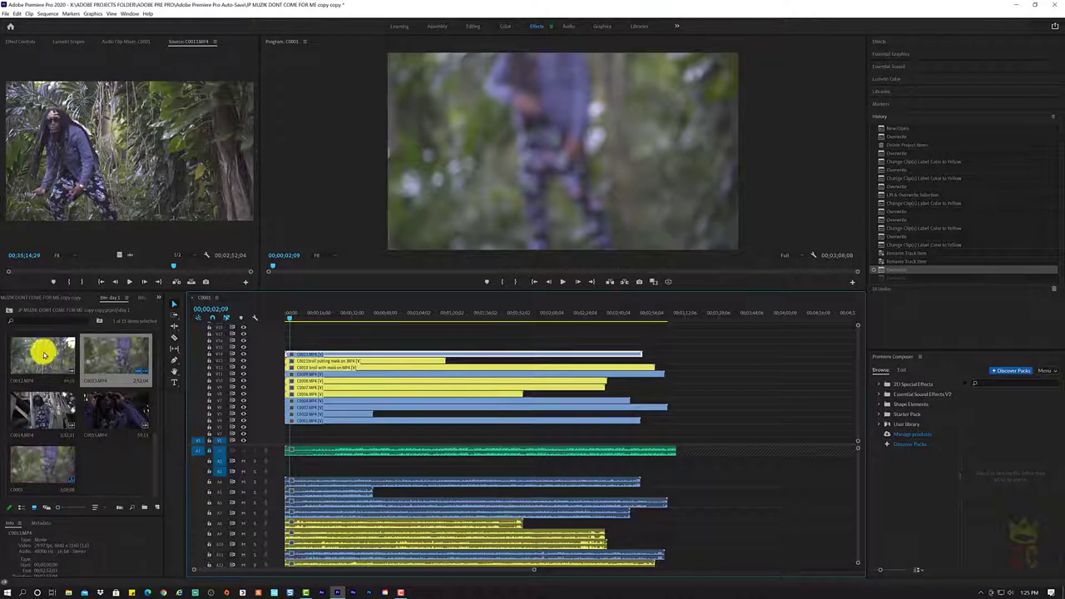
{"action": "left_click", "coordinate": [23, 404]}
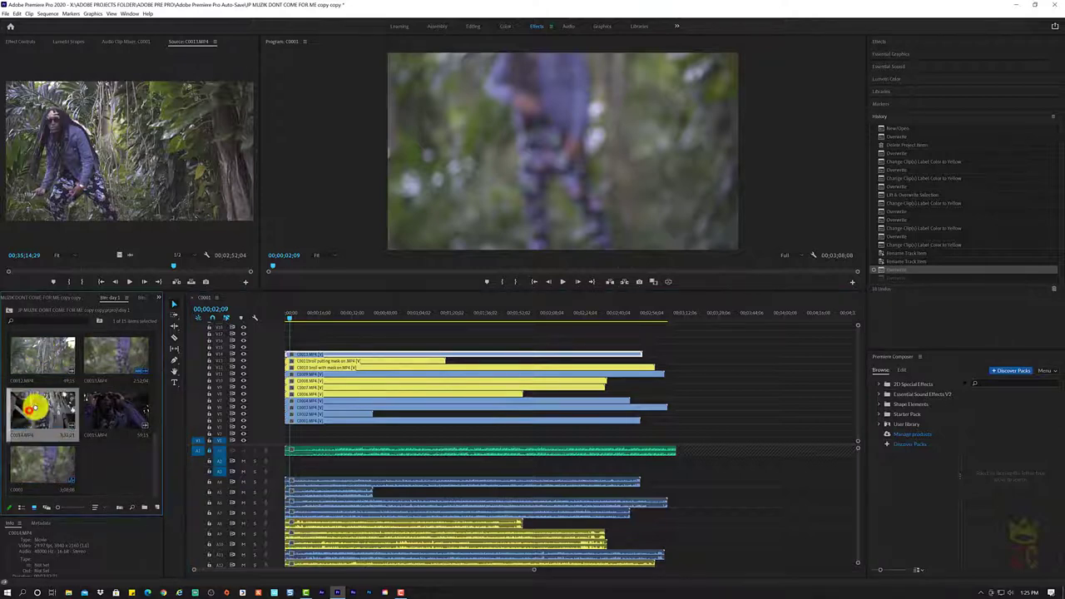
{"action": "left_click_drag", "start_coordinate": [31, 407], "coordinate": [281, 347]}
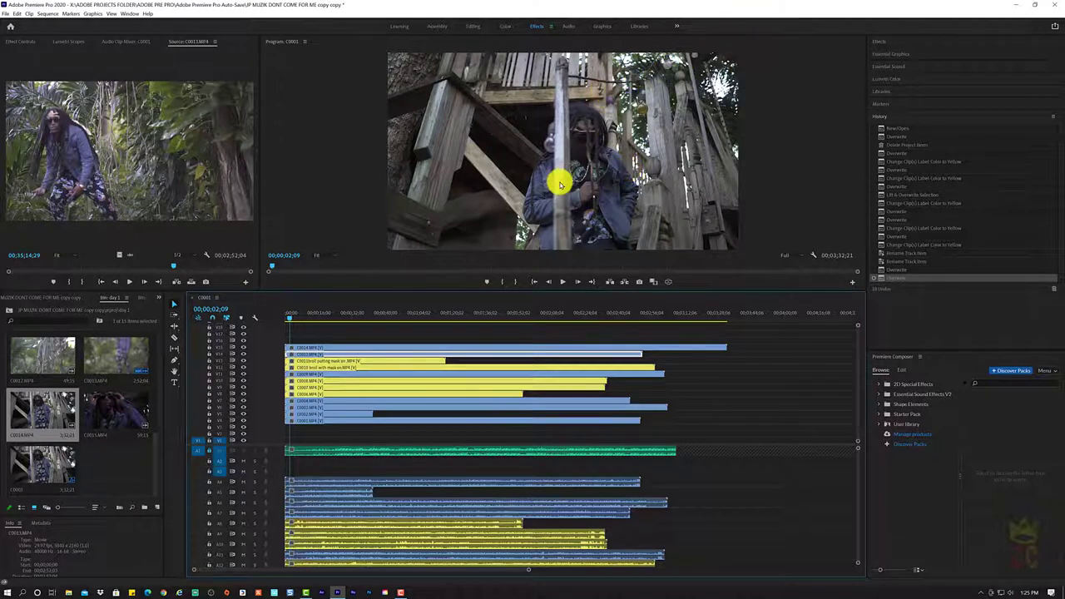
- Play back the sequence, then park the playhead at 00:00:38:05
{"action": "key", "text": "space"}
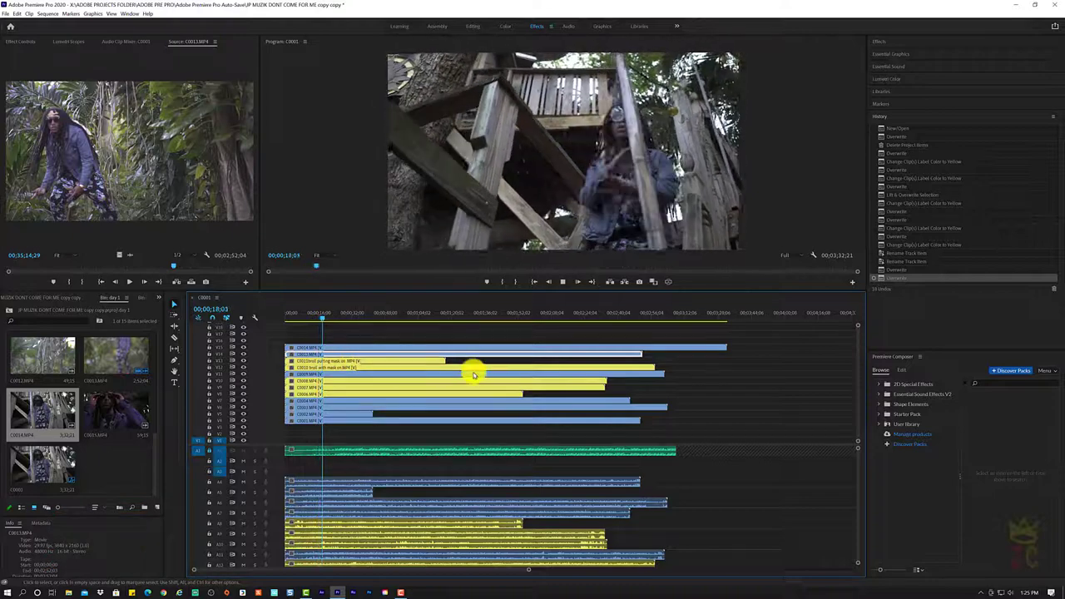
{"action": "key", "text": "space"}
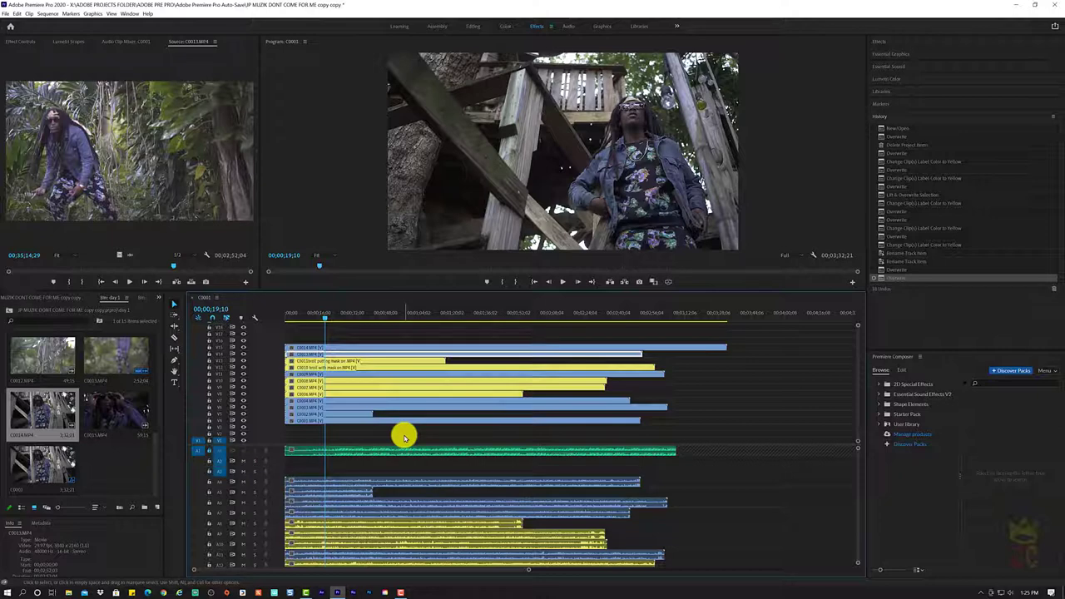
{"action": "left_click", "coordinate": [364, 315]}
- Load C0014 into the source viewer and play its treehouse footage
{"action": "double_click", "coordinate": [21, 414]}
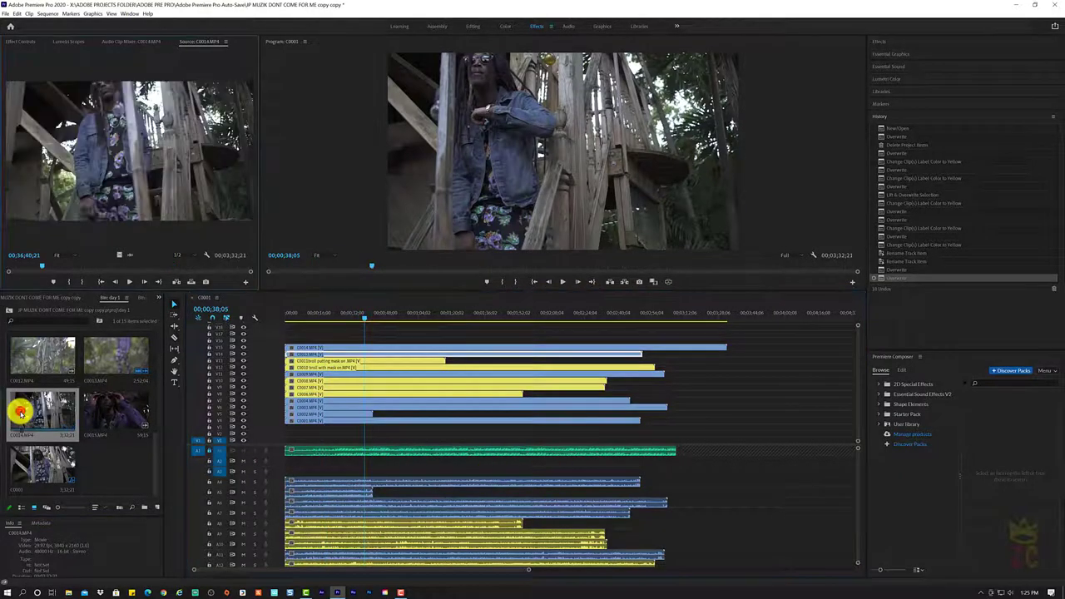
{"action": "left_click", "coordinate": [130, 281]}
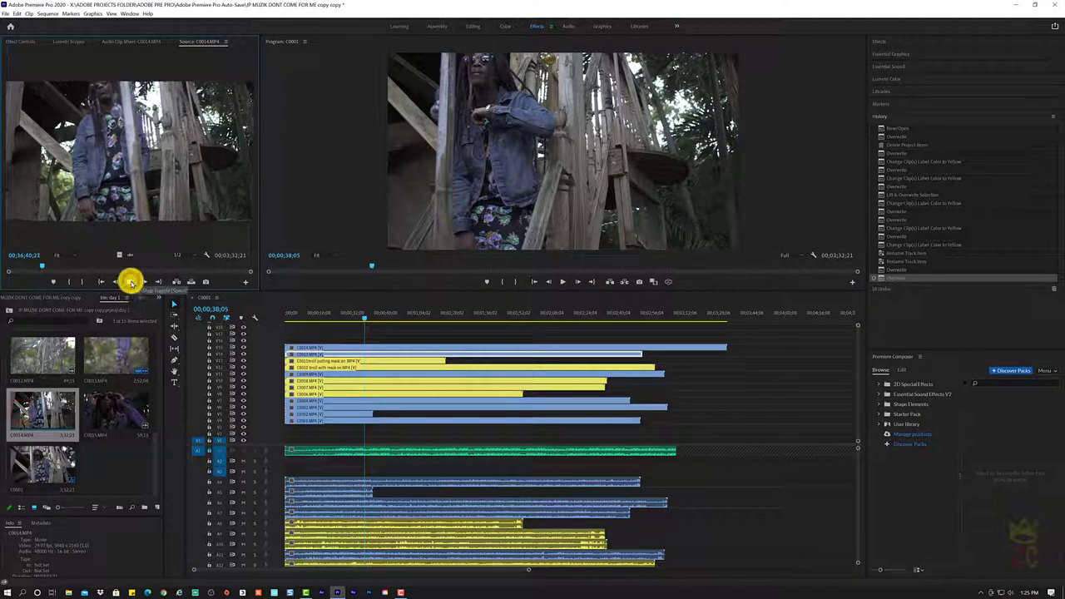
{"action": "left_click", "coordinate": [132, 282]}
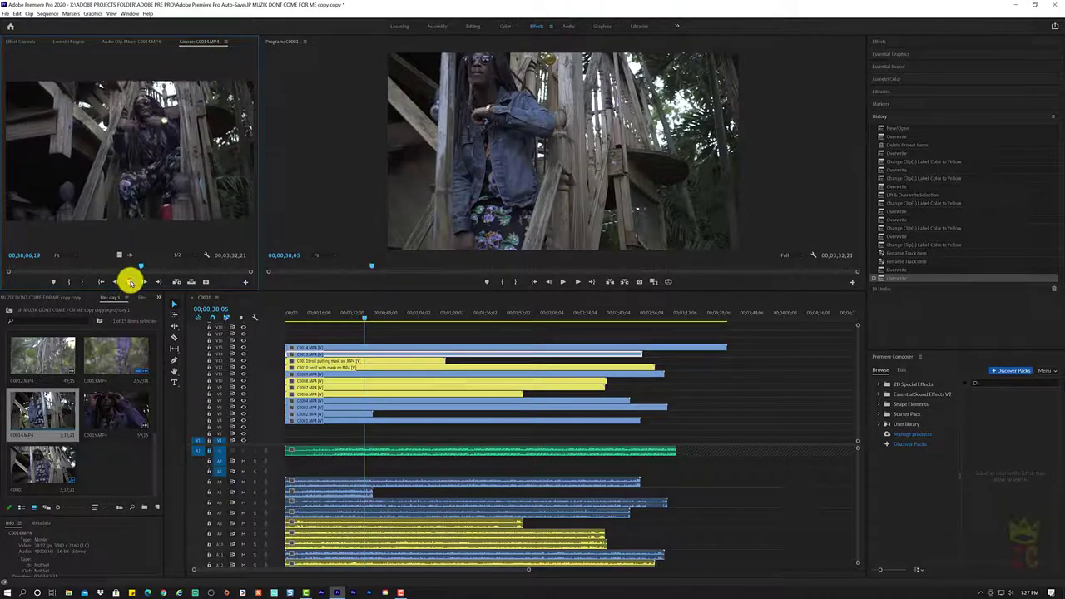
{"action": "left_click", "coordinate": [129, 282]}
{"action": "left_click_drag", "start_coordinate": [39, 408], "coordinate": [286, 341]}
{"action": "key", "text": "ctrl+z"}
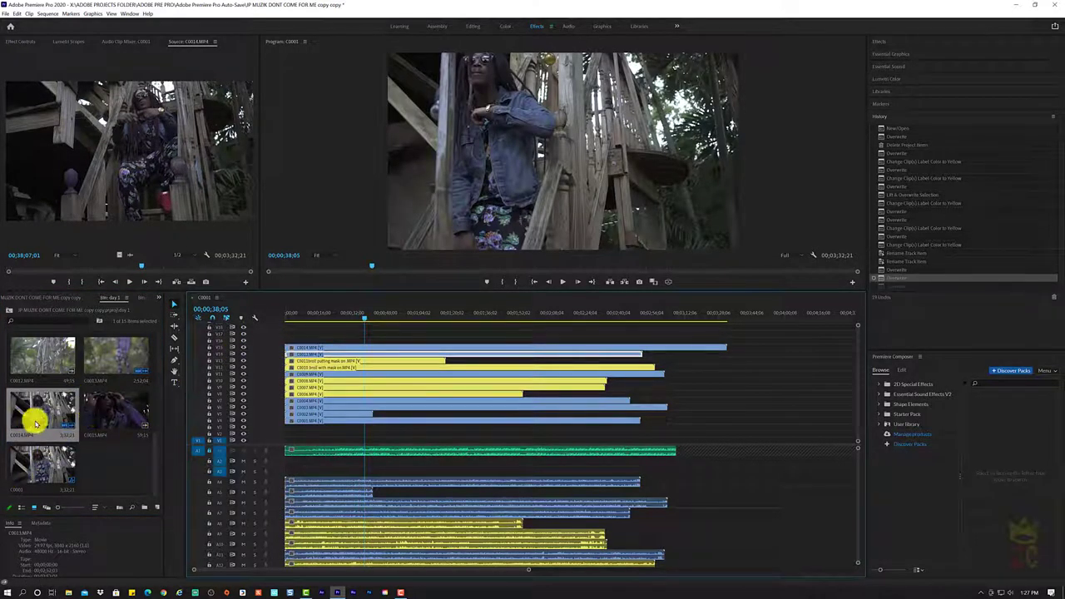
- Load C0015.MP4 into the source monitor and play its purple-jacket footage
{"action": "left_click", "coordinate": [88, 414]}
{"action": "double_click", "coordinate": [88, 413]}
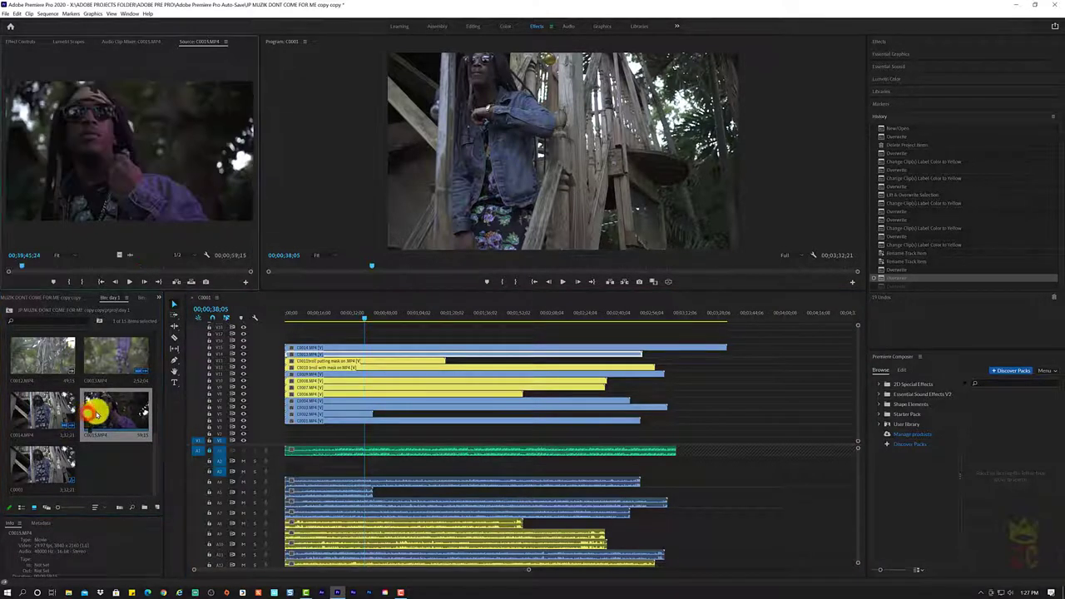
{"action": "key", "text": "space"}
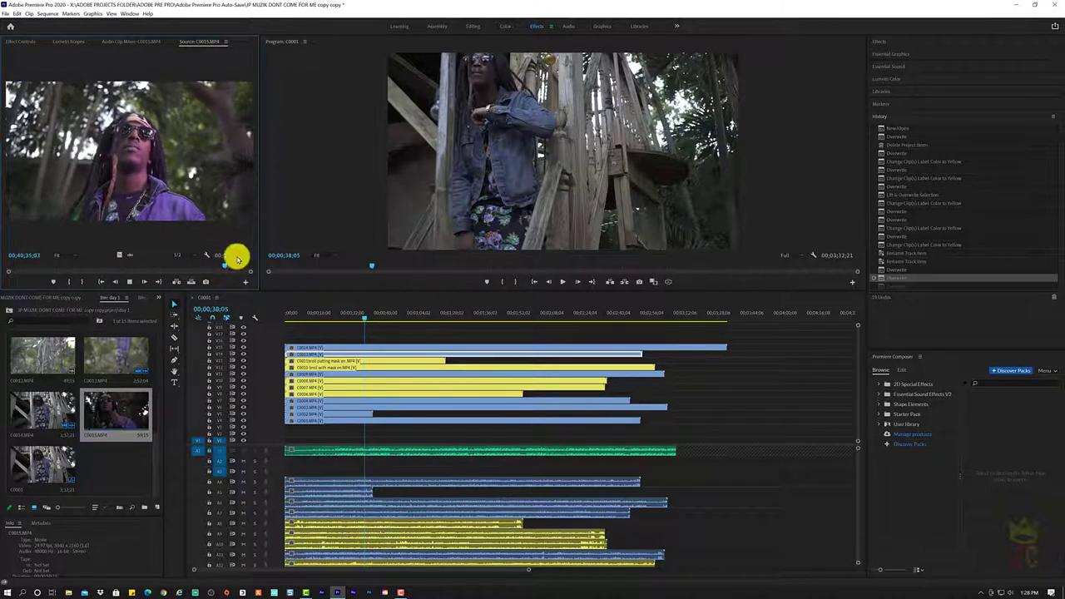
- Place C0015 on a new top track and rename it to include 'cameo with shades on'
{"action": "left_click", "coordinate": [129, 280]}
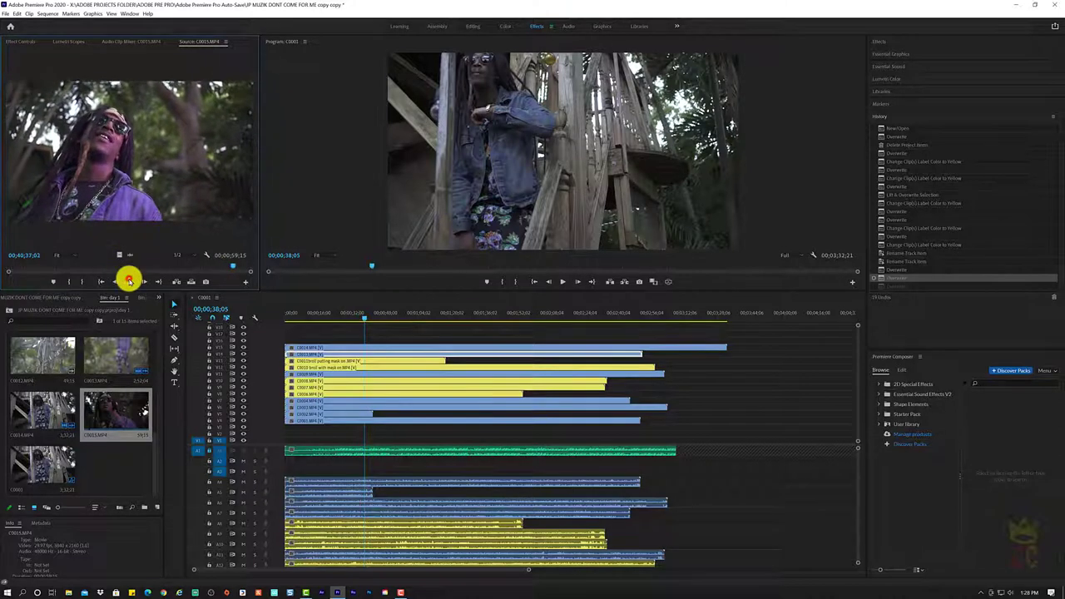
{"action": "left_click_drag", "start_coordinate": [100, 429], "coordinate": [304, 333]}
{"action": "right_click", "coordinate": [309, 334]}
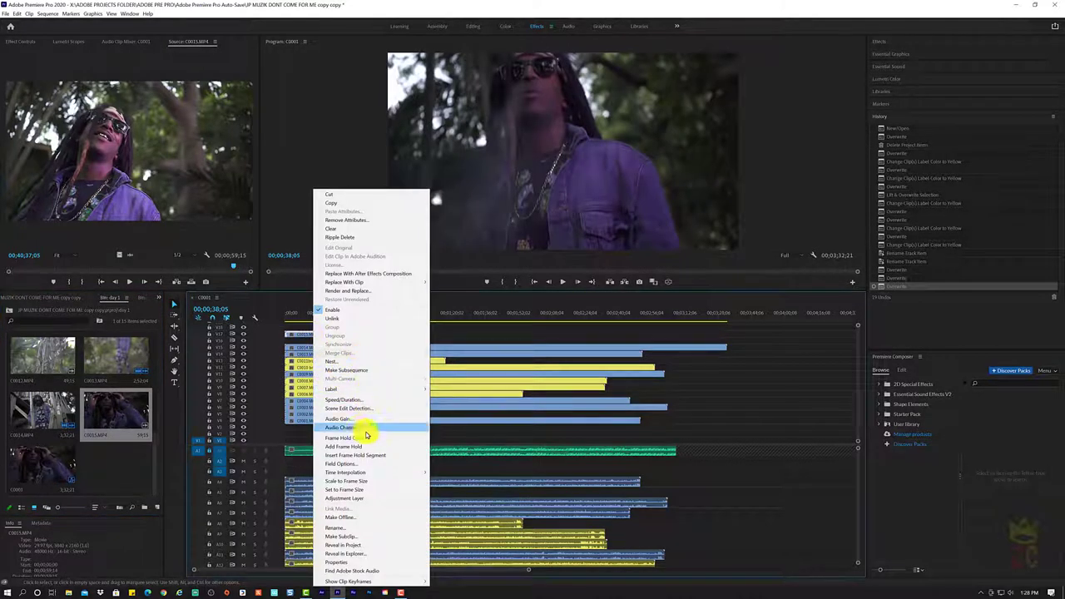
{"action": "left_click", "coordinate": [366, 528]}
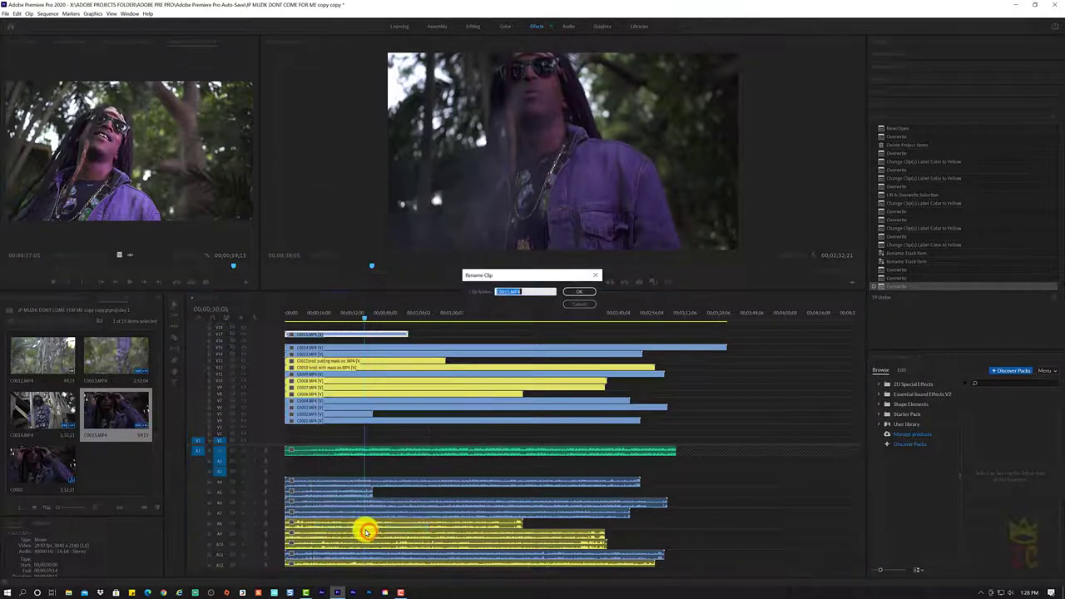
{"action": "key", "text": "End"}
{"action": "type", "text": "44"}
{"action": "key", "text": "Left"}
{"action": "key", "text": "Left"}
{"action": "key", "text": "Left"}
{"action": "key", "text": "Left"}
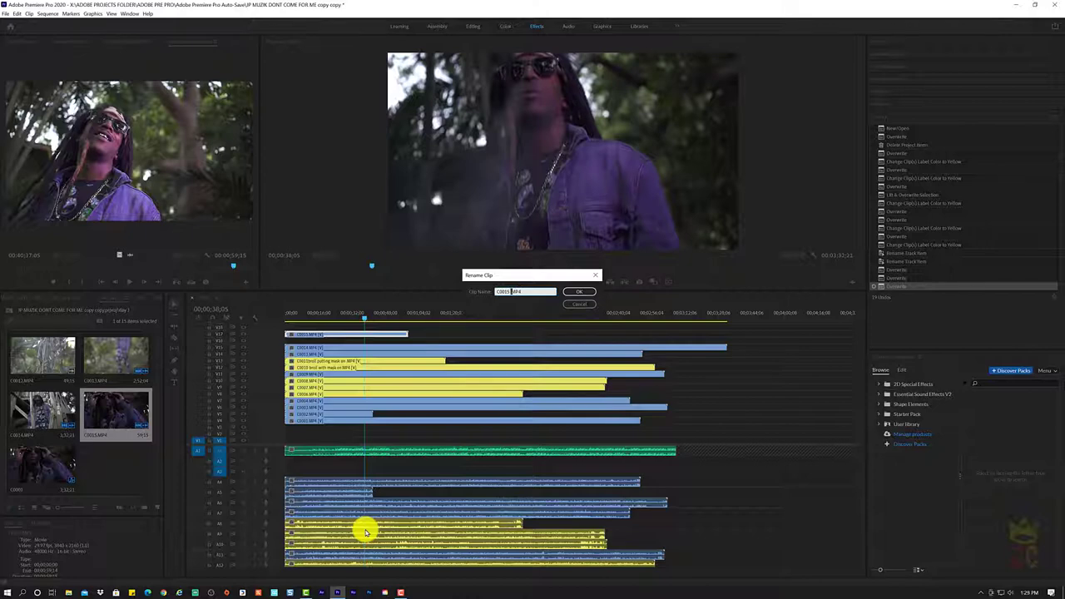
{"action": "type", "text": "cameo with shades on"}
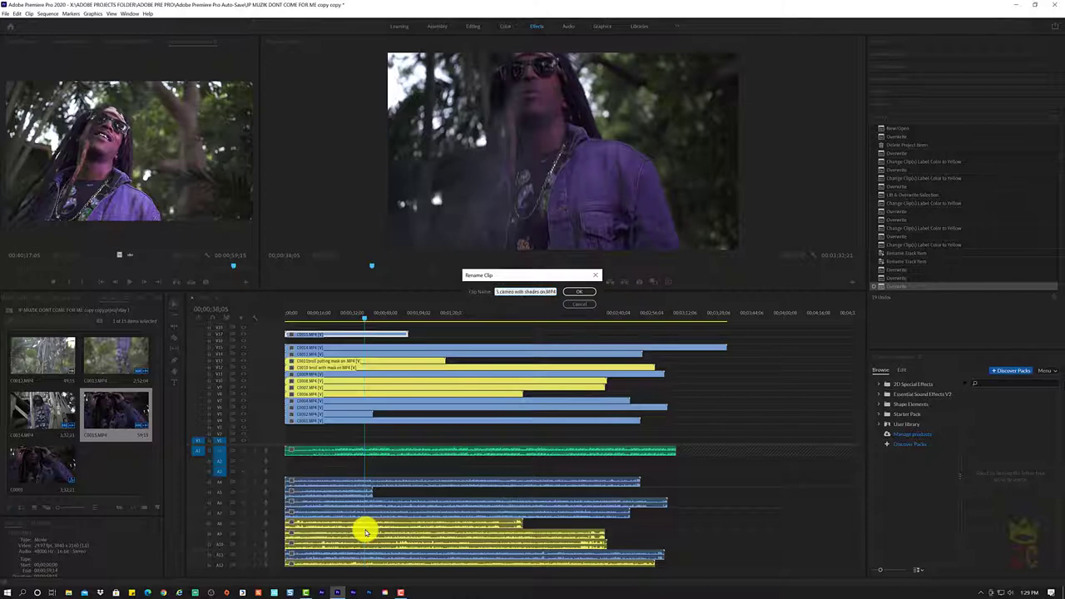
{"action": "left_click", "coordinate": [578, 293]}
- Give the renamed C0015 clip a Yellow label
{"action": "right_click", "coordinate": [356, 333]}
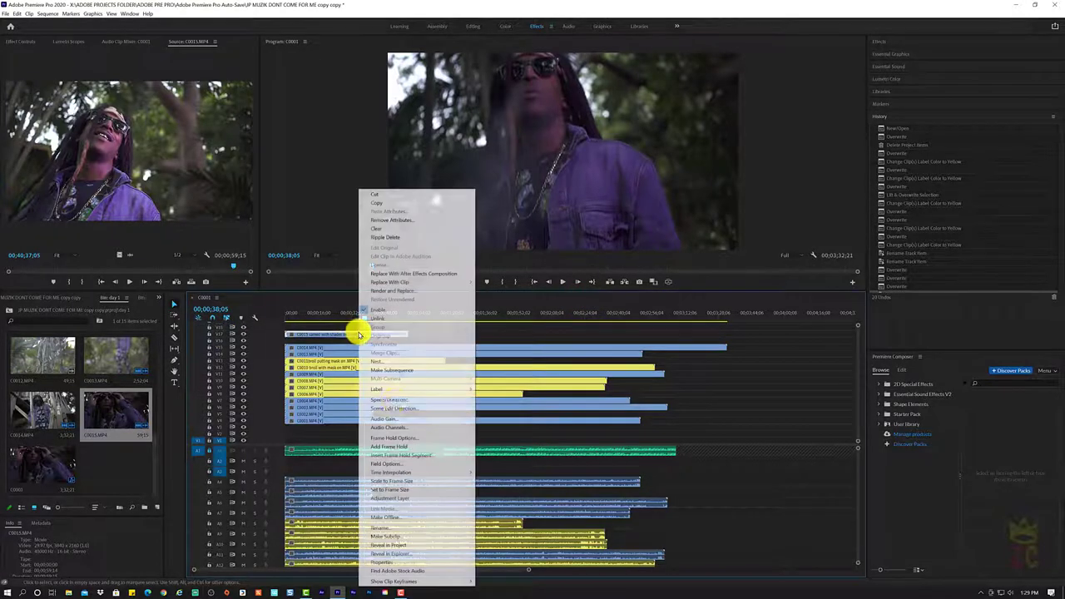
{"action": "mouse_move", "coordinate": [398, 391]}
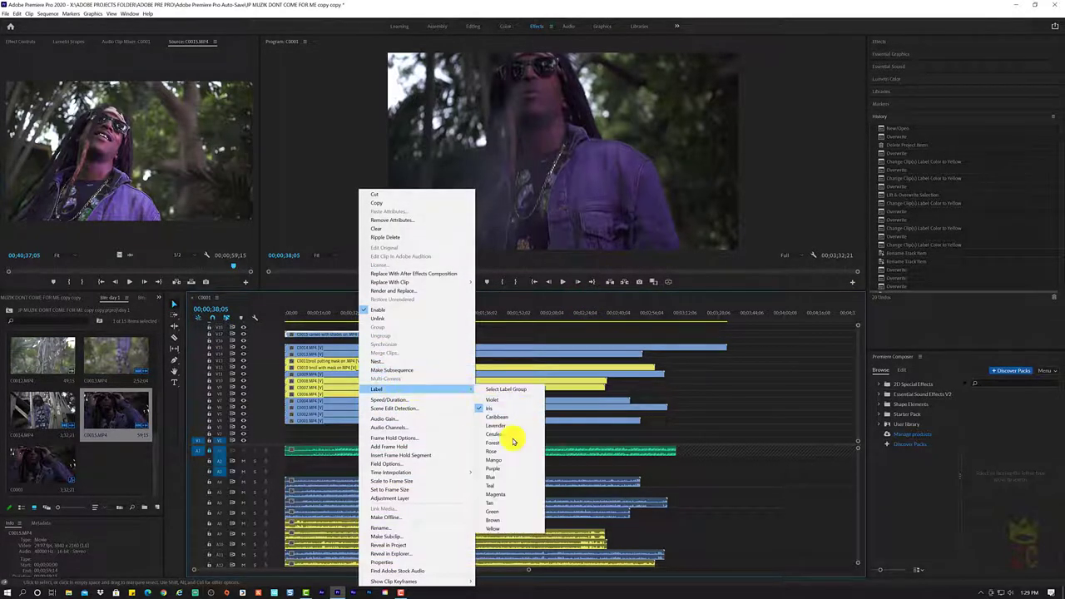
{"action": "left_click", "coordinate": [510, 529]}
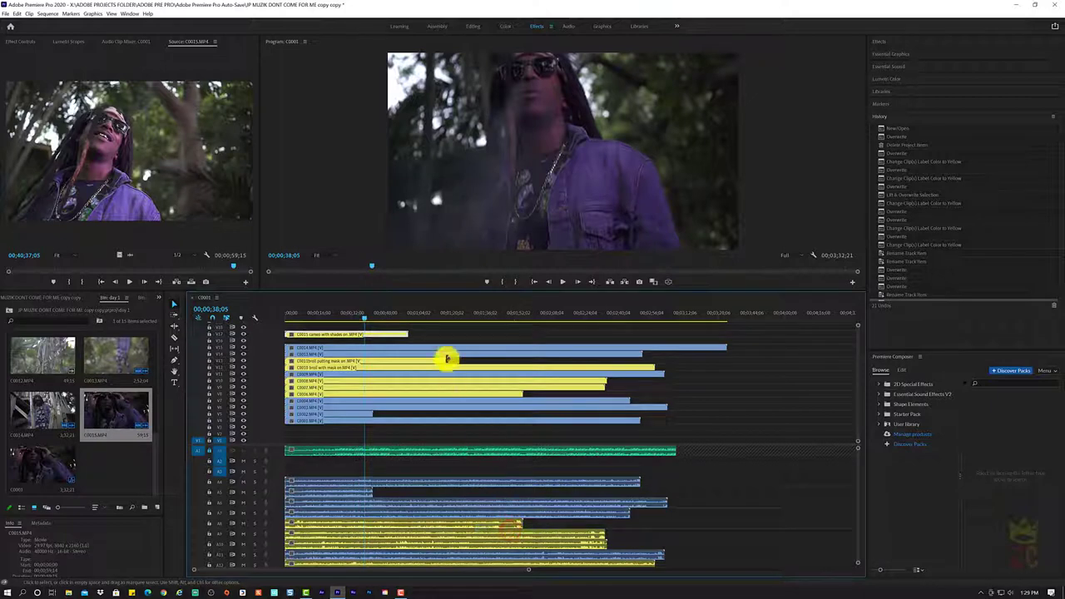
{"action": "left_click", "coordinate": [454, 331]}
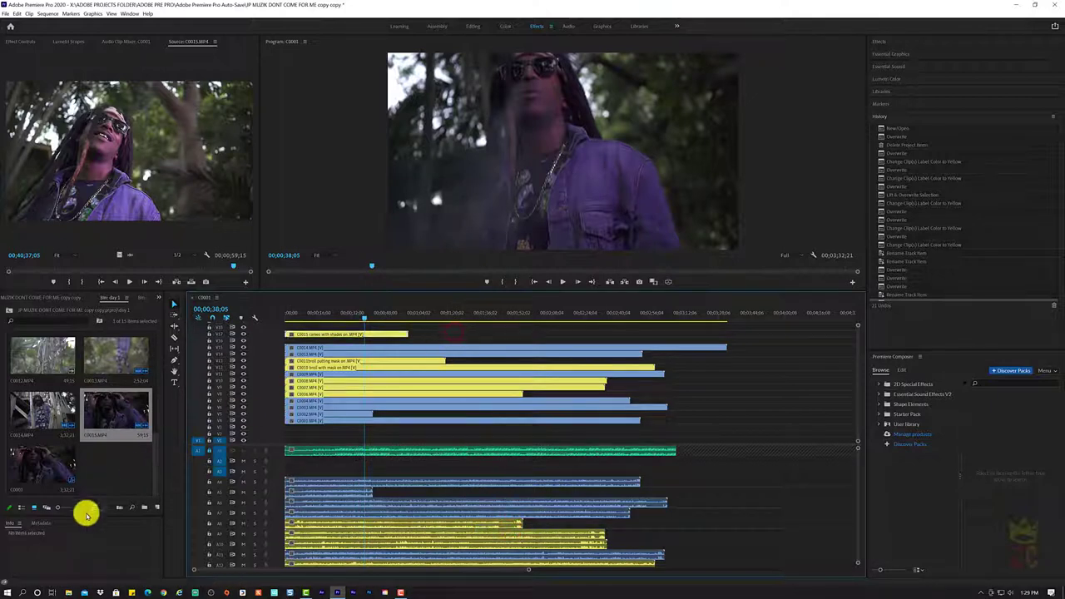
- Label the C0001 clip on the bottom video track Green
{"action": "scroll", "coordinate": [80, 449], "scroll_direction": "up", "scroll_amount": 5}
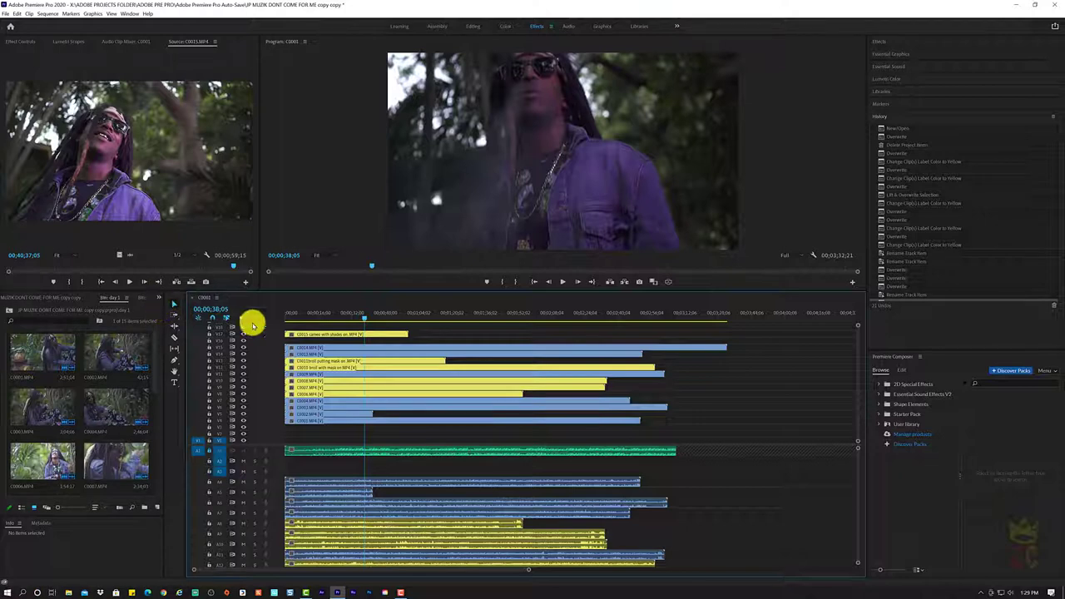
{"action": "scroll", "coordinate": [526, 410], "scroll_direction": "down", "scroll_amount": 2}
{"action": "scroll", "coordinate": [525, 414], "scroll_direction": "up", "scroll_amount": 2}
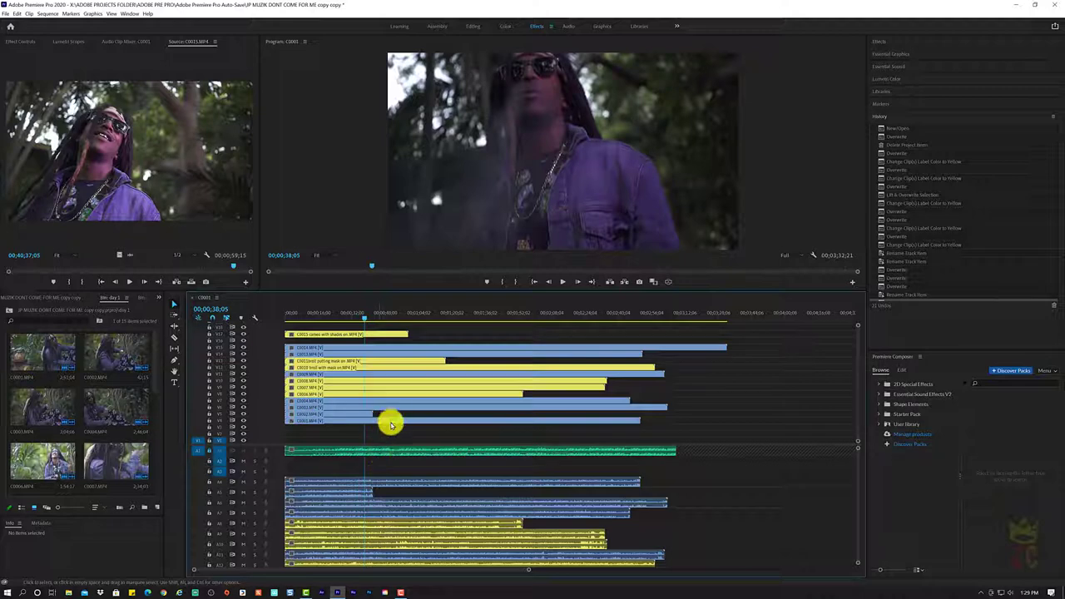
{"action": "left_click", "coordinate": [416, 421]}
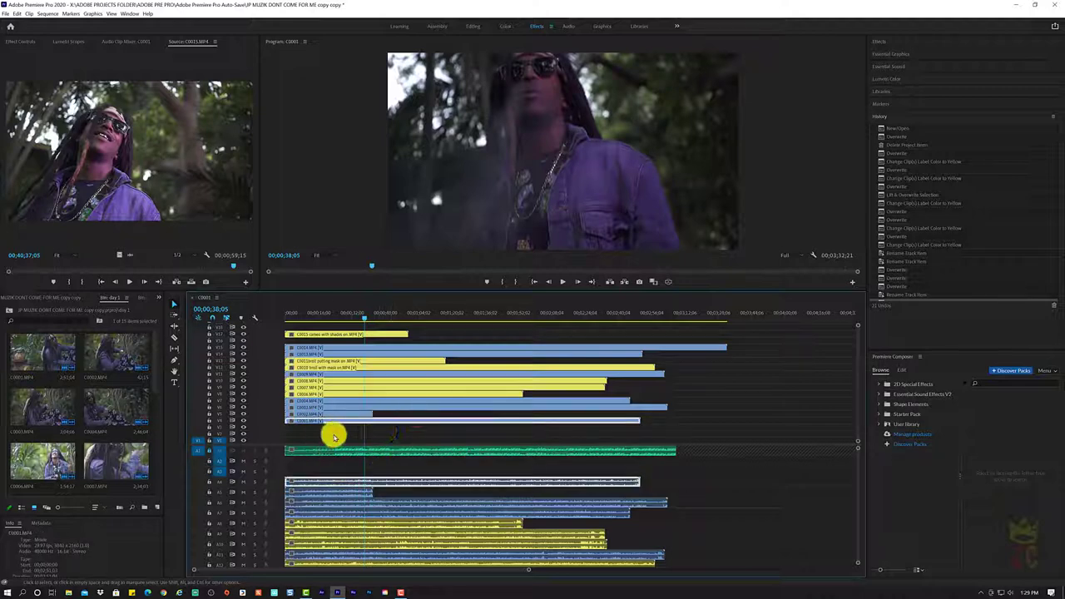
{"action": "right_click", "coordinate": [401, 424]}
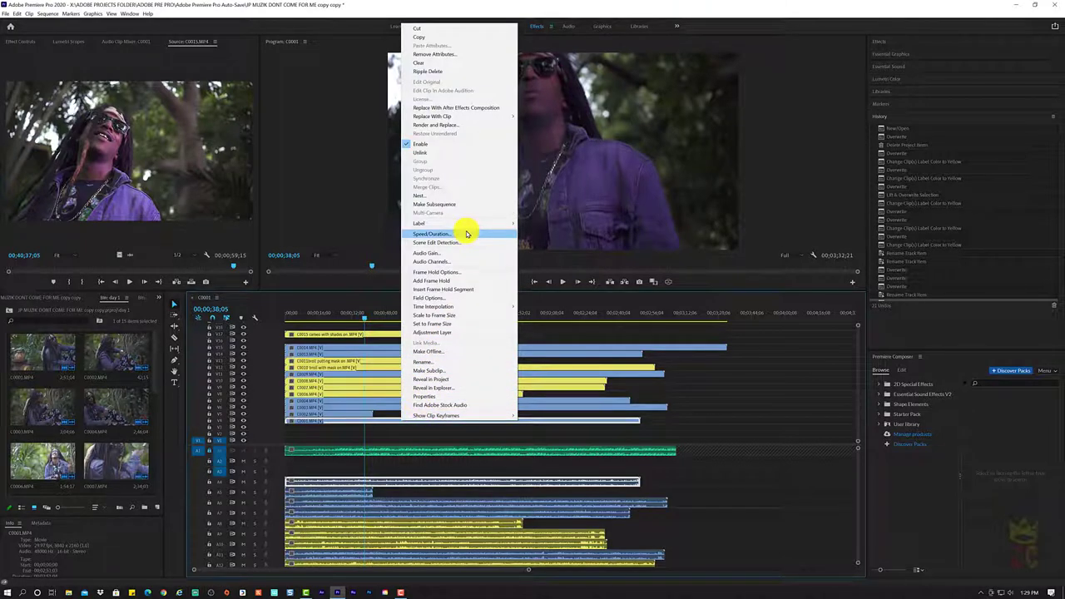
{"action": "left_click", "coordinate": [404, 427]}
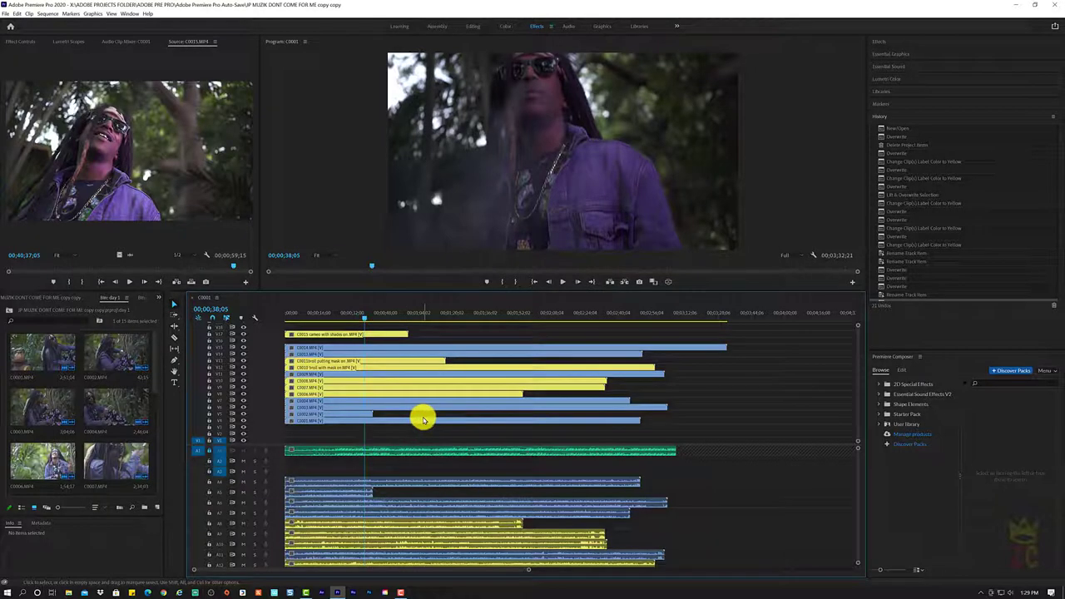
{"action": "right_click", "coordinate": [415, 423]}
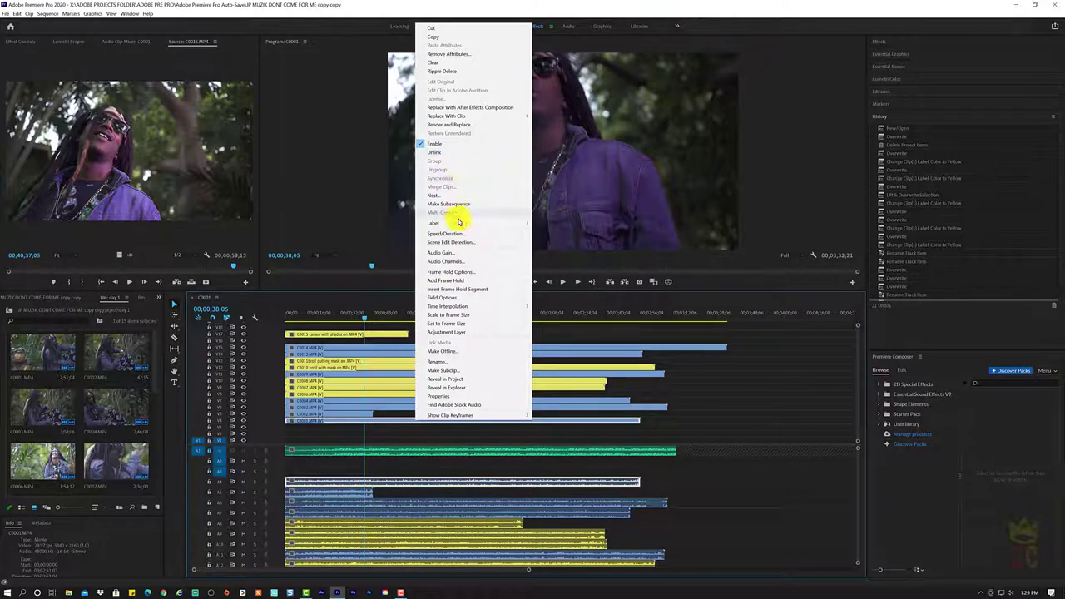
{"action": "mouse_move", "coordinate": [477, 225]}
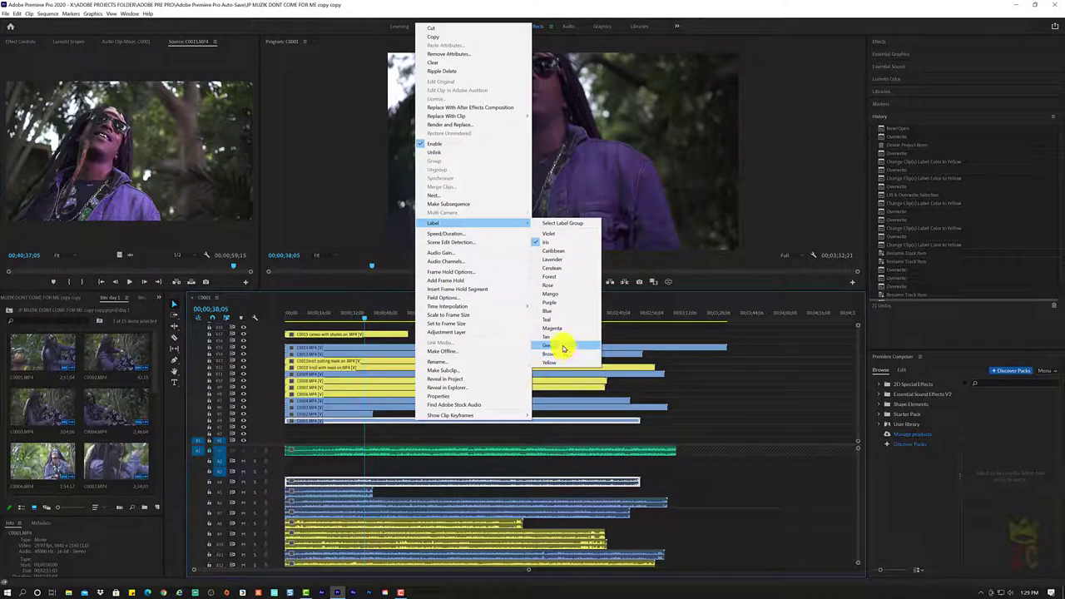
{"action": "left_click", "coordinate": [563, 348]}
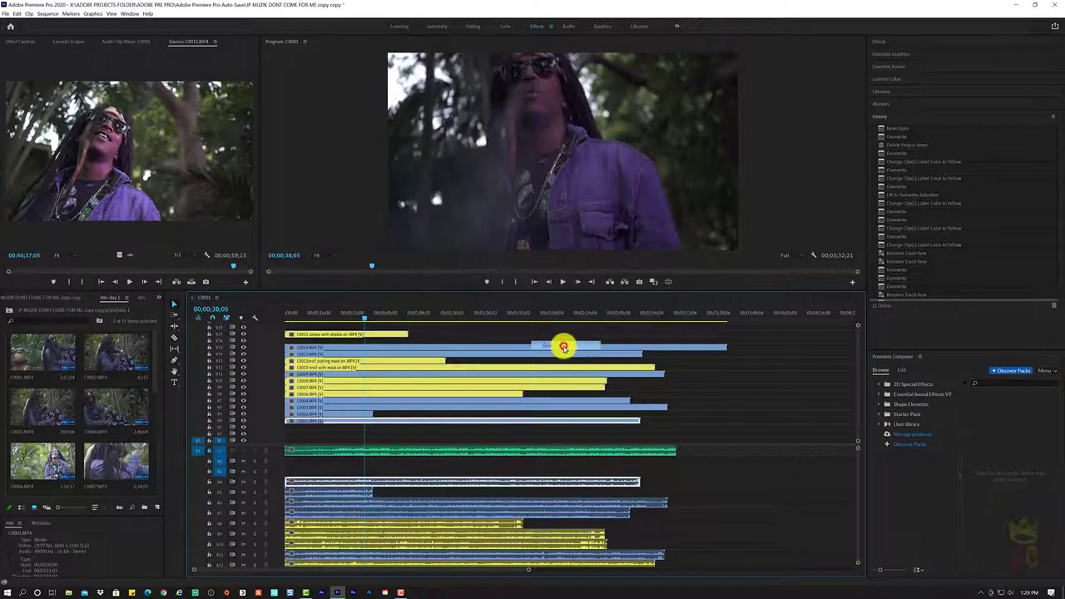
- Label the next timeline clip and its audio Rose
{"action": "right_click", "coordinate": [468, 409]}
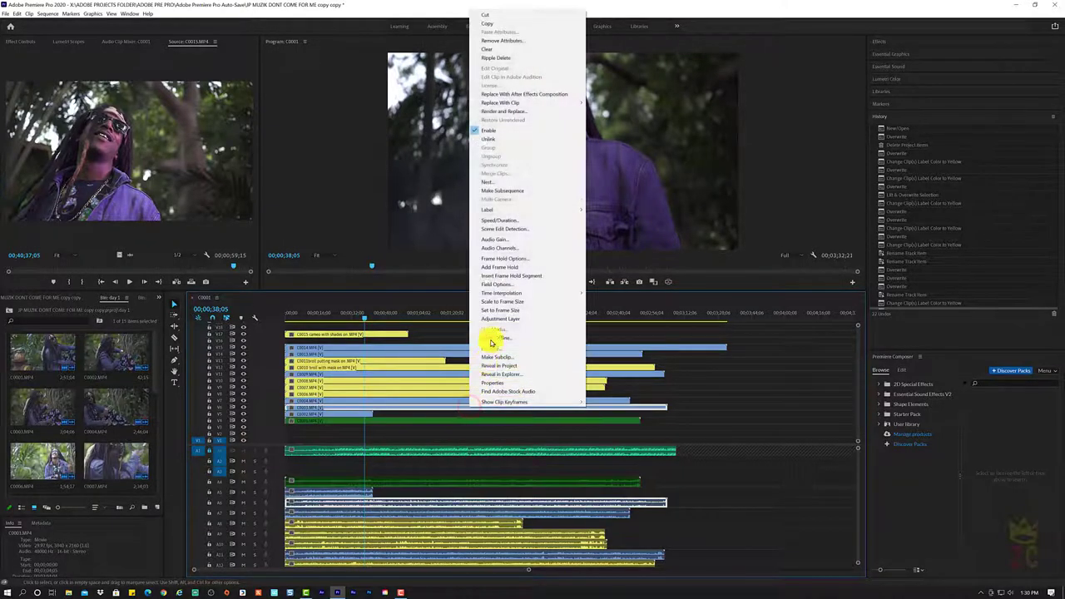
{"action": "mouse_move", "coordinate": [577, 214]}
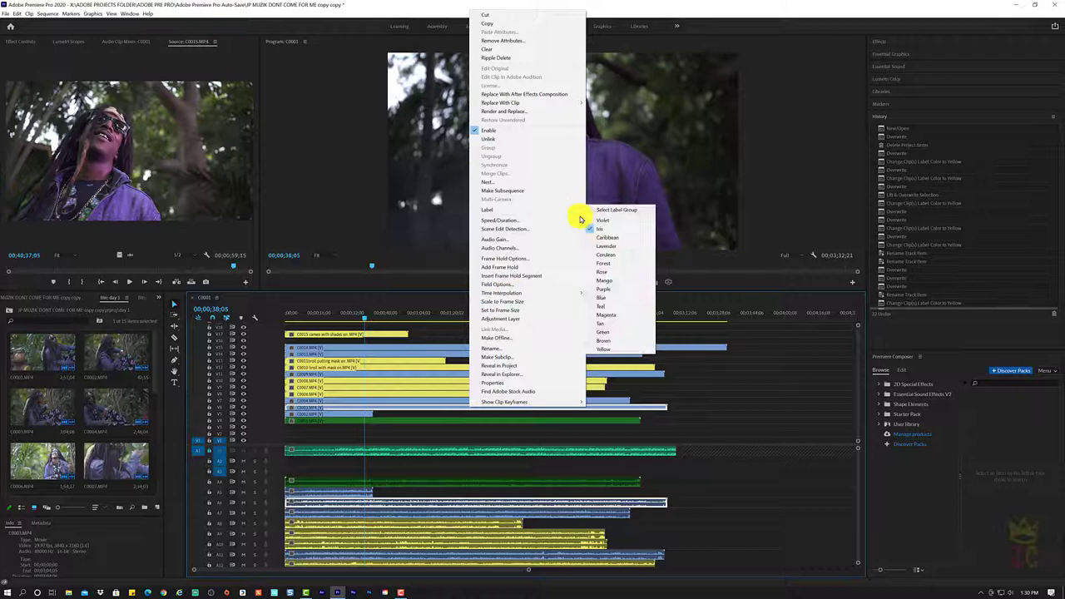
{"action": "left_click", "coordinate": [620, 273]}
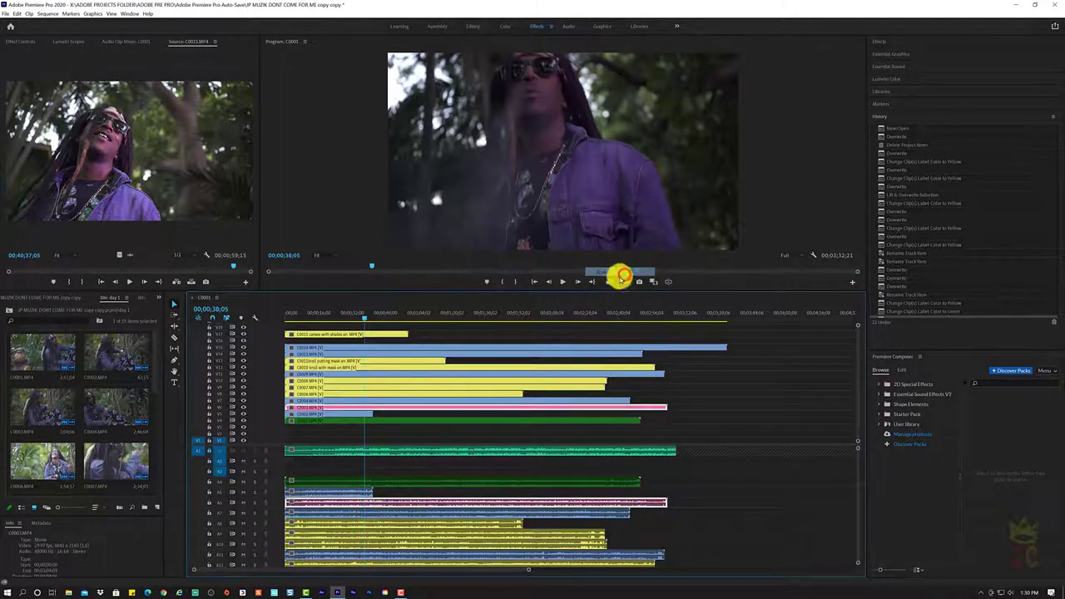
- Label the C0009 clip Caribbean
{"action": "right_click", "coordinate": [377, 402]}
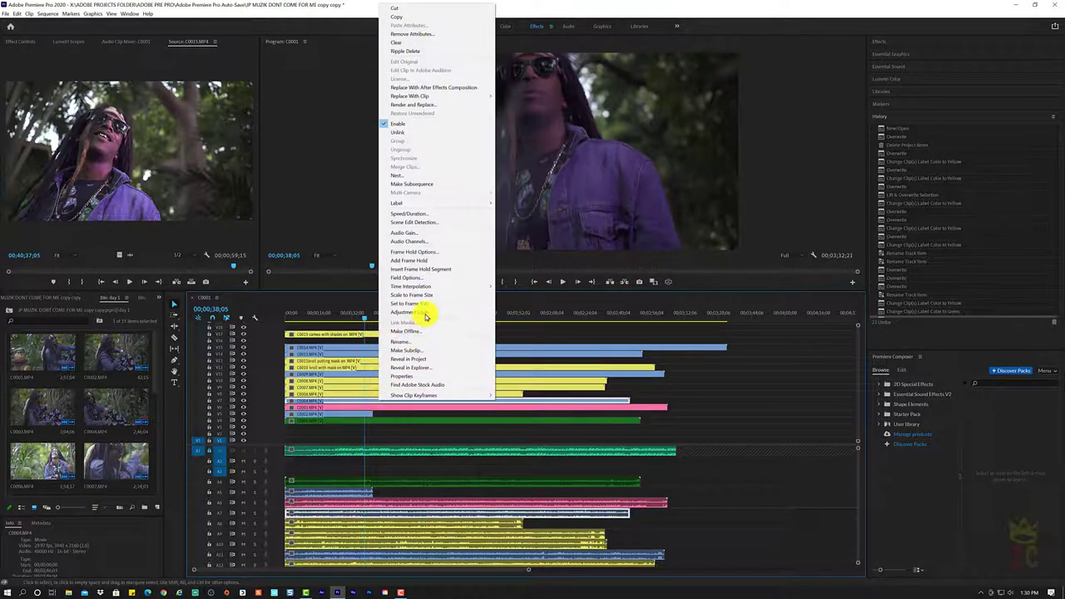
{"action": "left_click", "coordinate": [351, 377]}
{"action": "right_click", "coordinate": [351, 376]}
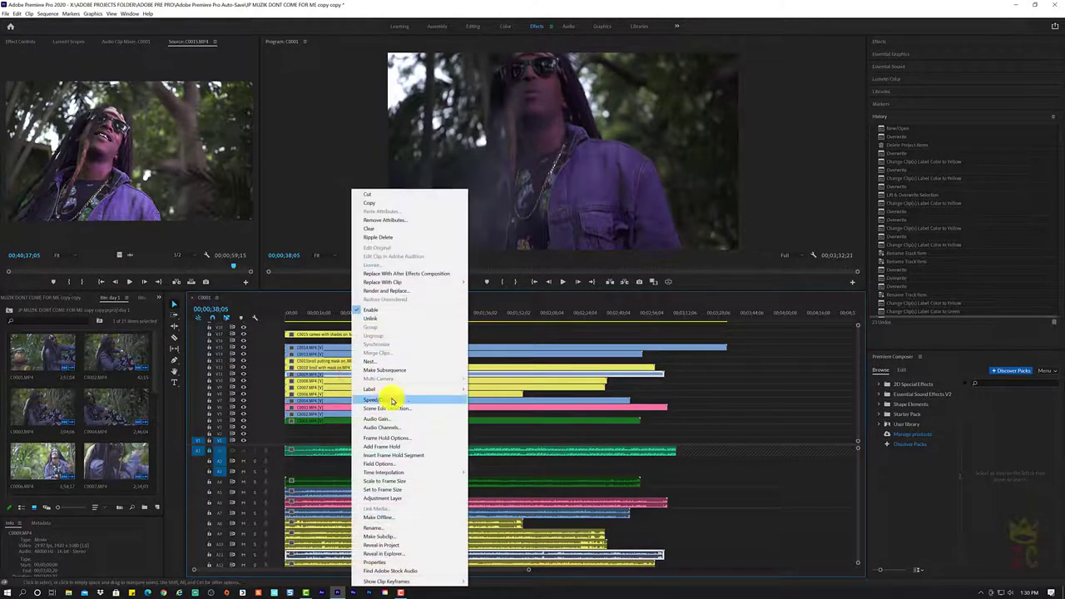
{"action": "mouse_move", "coordinate": [412, 389]}
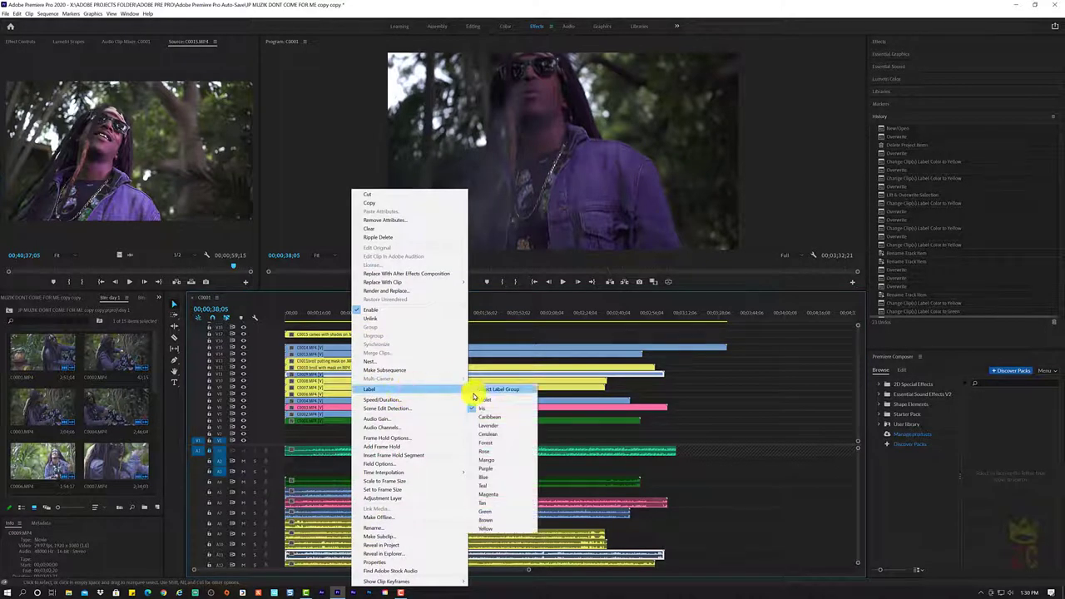
{"action": "left_click", "coordinate": [509, 416]}
- Label the C0013 clip Teal
{"action": "left_click", "coordinate": [367, 359]}
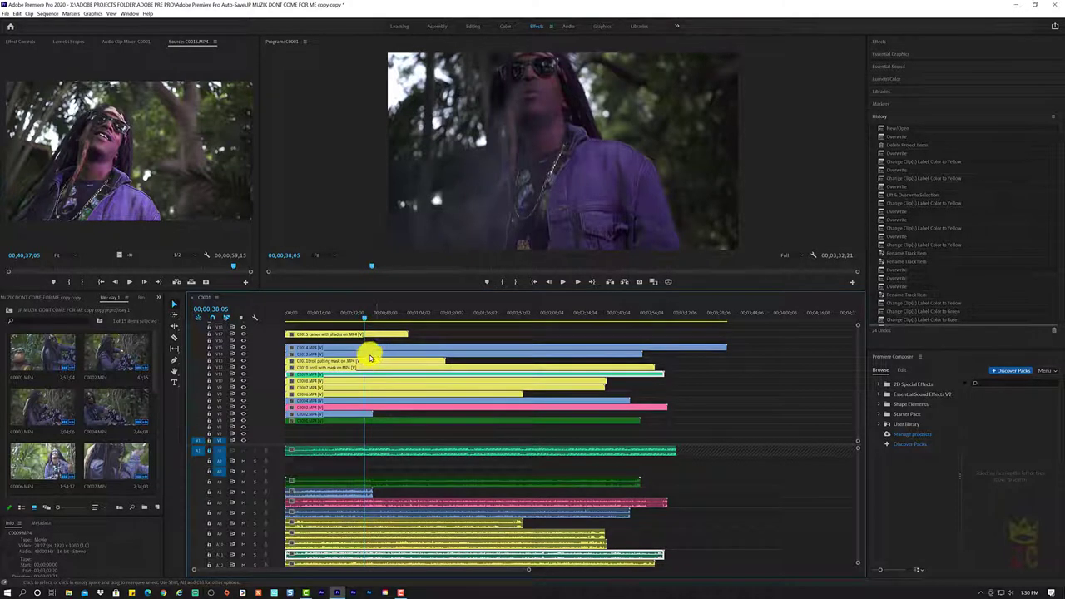
{"action": "left_click", "coordinate": [398, 353]}
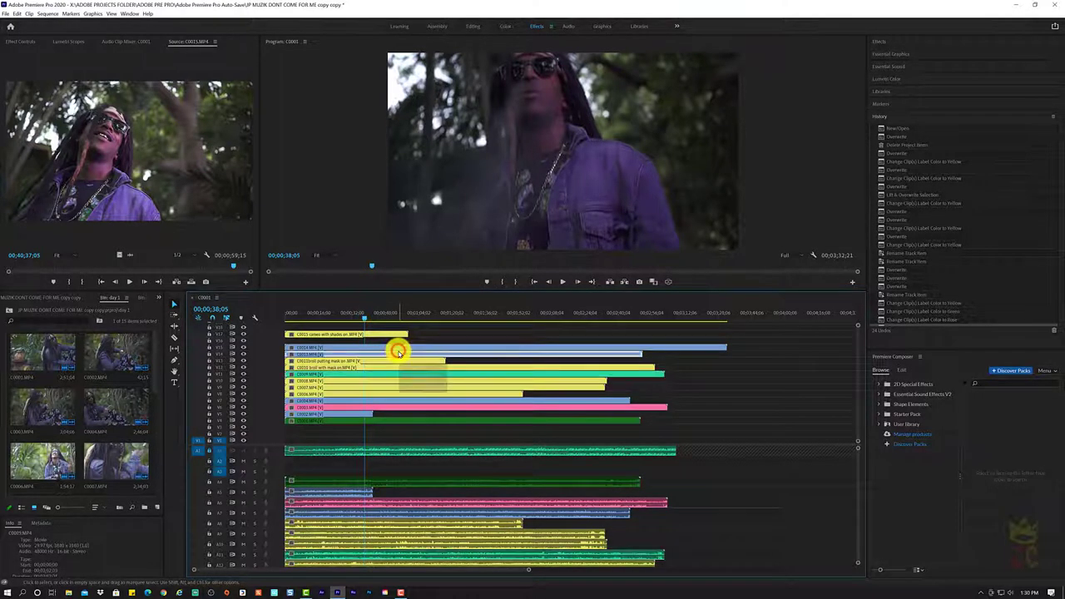
{"action": "right_click", "coordinate": [377, 356]}
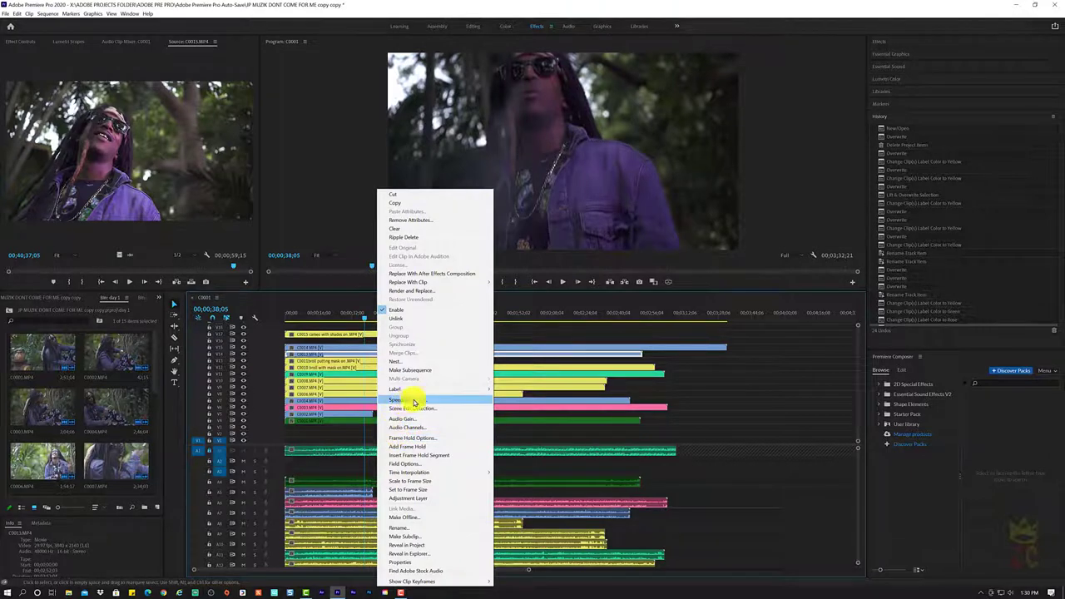
{"action": "mouse_move", "coordinate": [471, 387]}
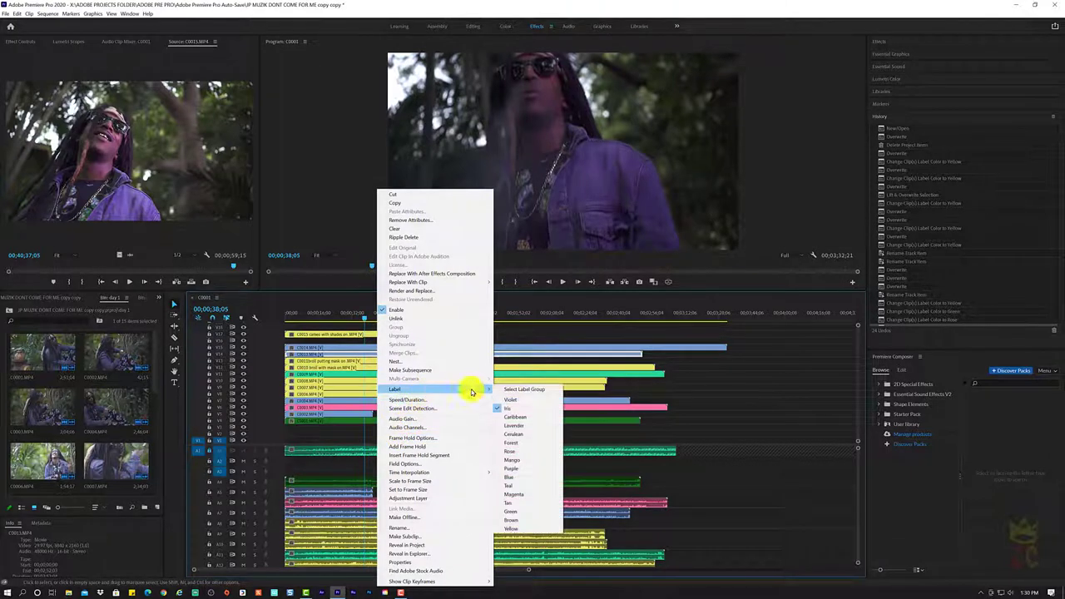
{"action": "left_click", "coordinate": [535, 489]}
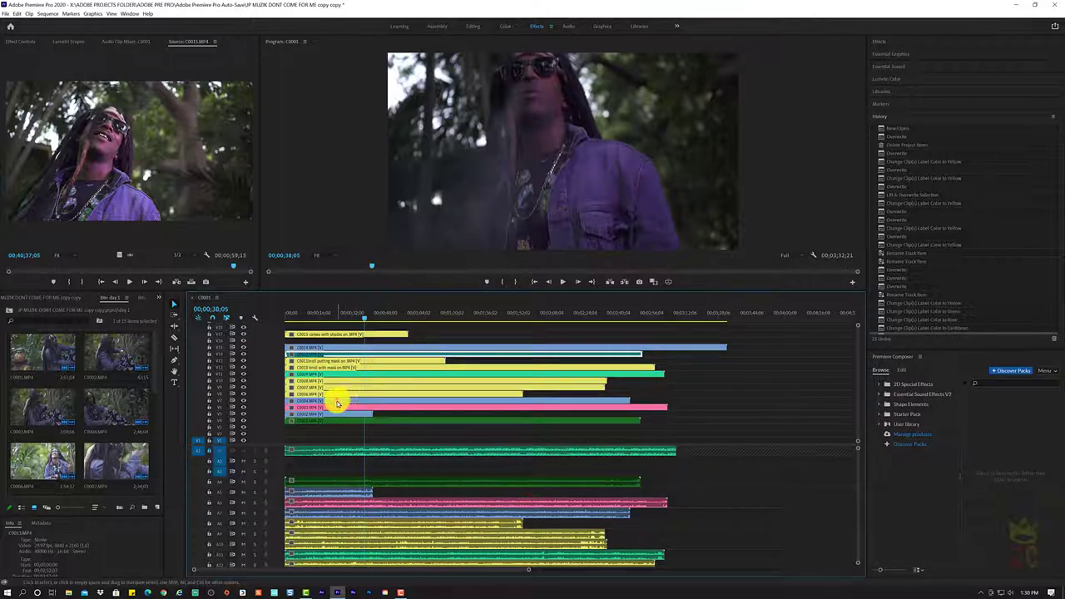
- Label the C0014 clip Mango and deselect all clips
{"action": "left_click", "coordinate": [364, 415]}
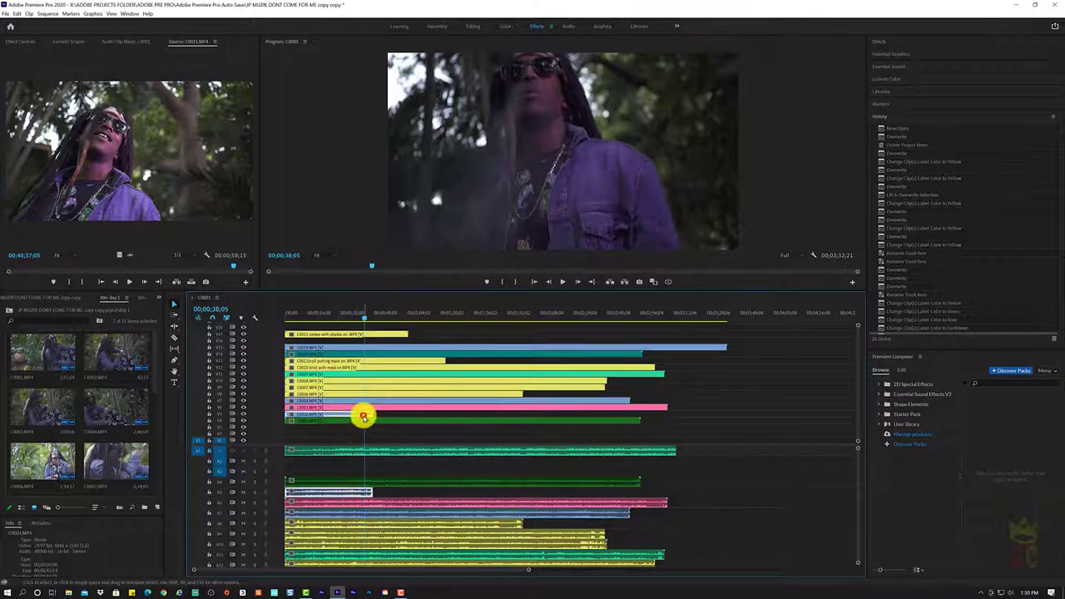
{"action": "right_click", "coordinate": [352, 416]}
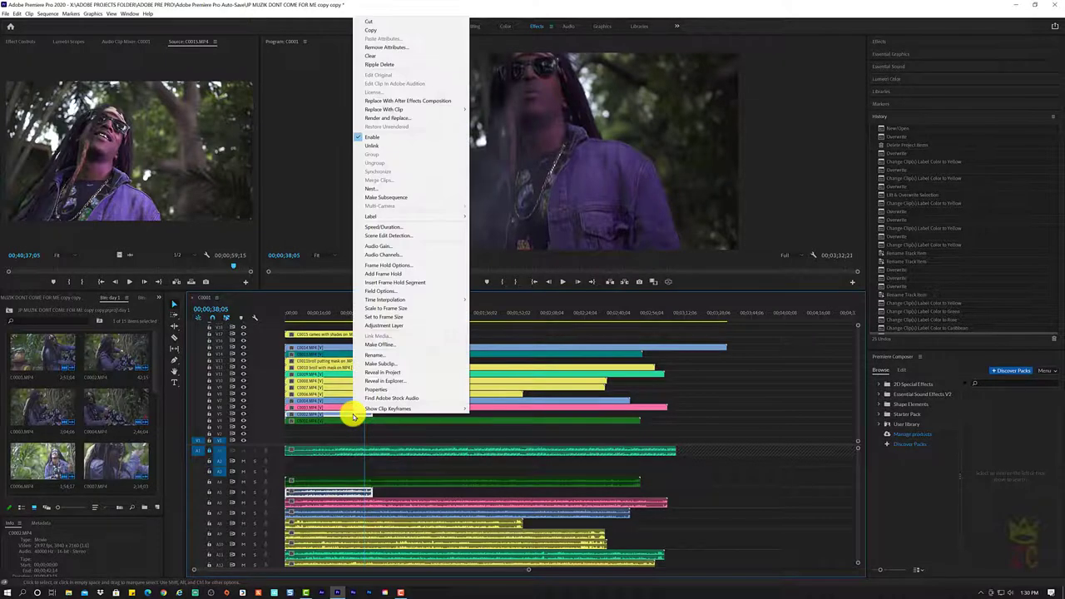
{"action": "left_click", "coordinate": [345, 415]}
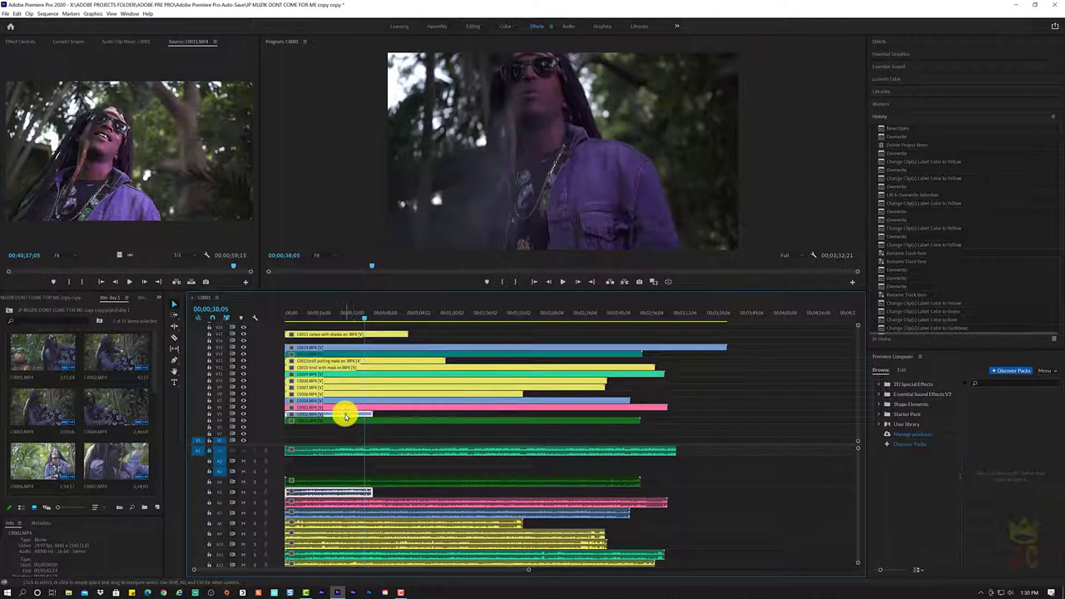
{"action": "right_click", "coordinate": [378, 348]}
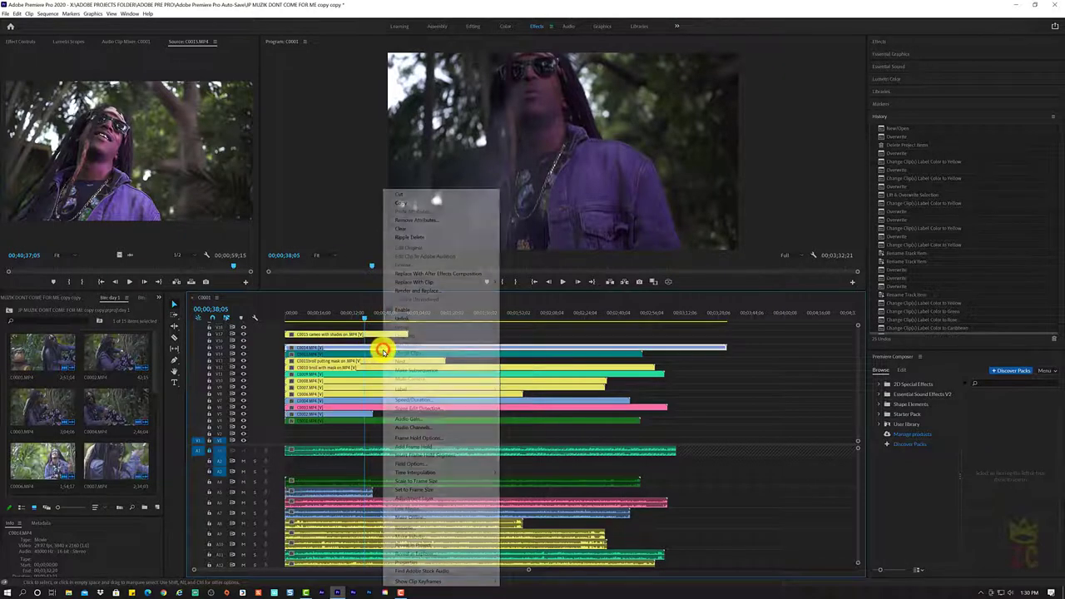
{"action": "mouse_move", "coordinate": [435, 389]}
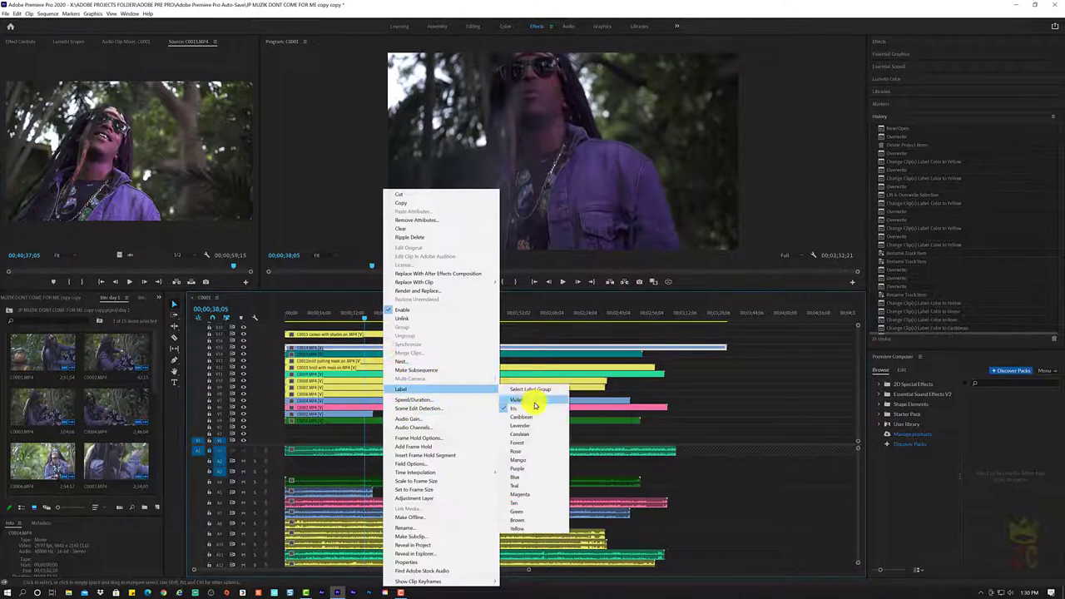
{"action": "left_click", "coordinate": [540, 459]}
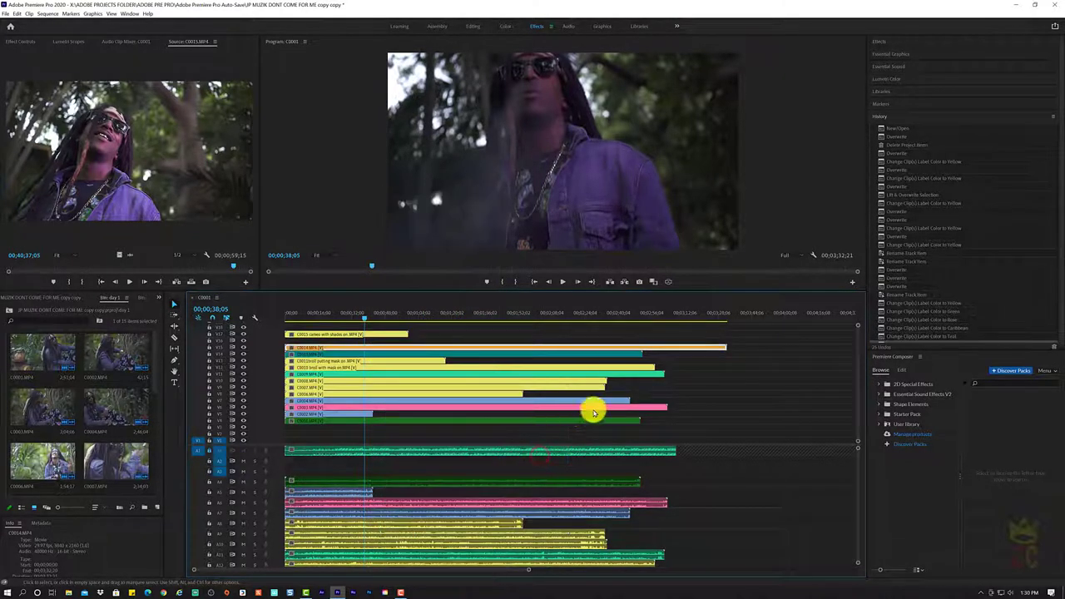
{"action": "left_click", "coordinate": [691, 388]}
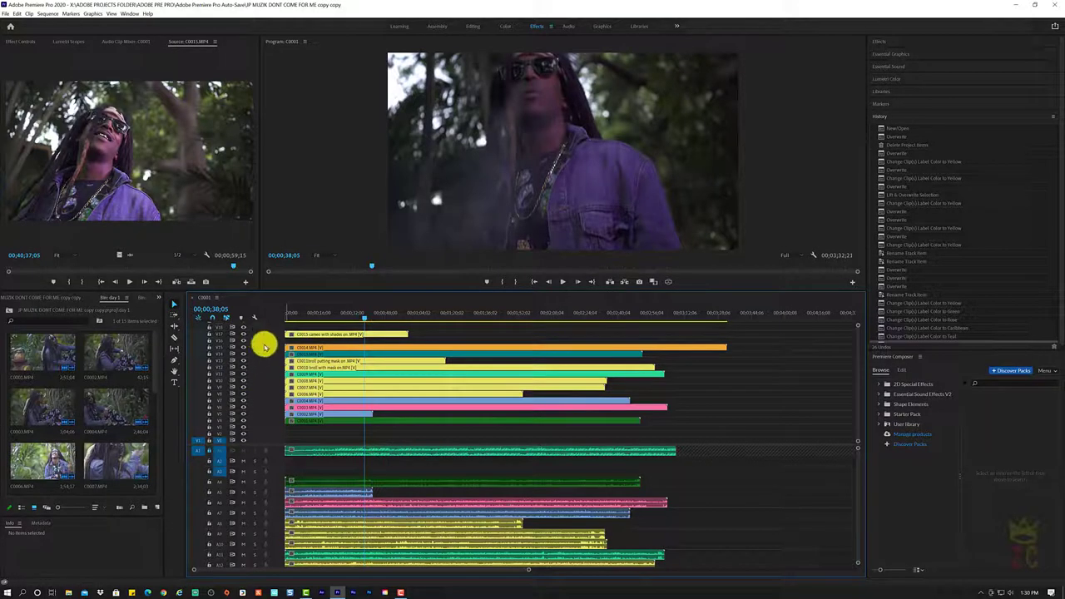
- Open the day 2 bin, shrink its thumbnails to two columns, and select C0001.MP4
{"action": "scroll", "coordinate": [314, 363], "scroll_direction": "down", "scroll_amount": 2}
{"action": "scroll", "coordinate": [313, 363], "scroll_direction": "up", "scroll_amount": 2}
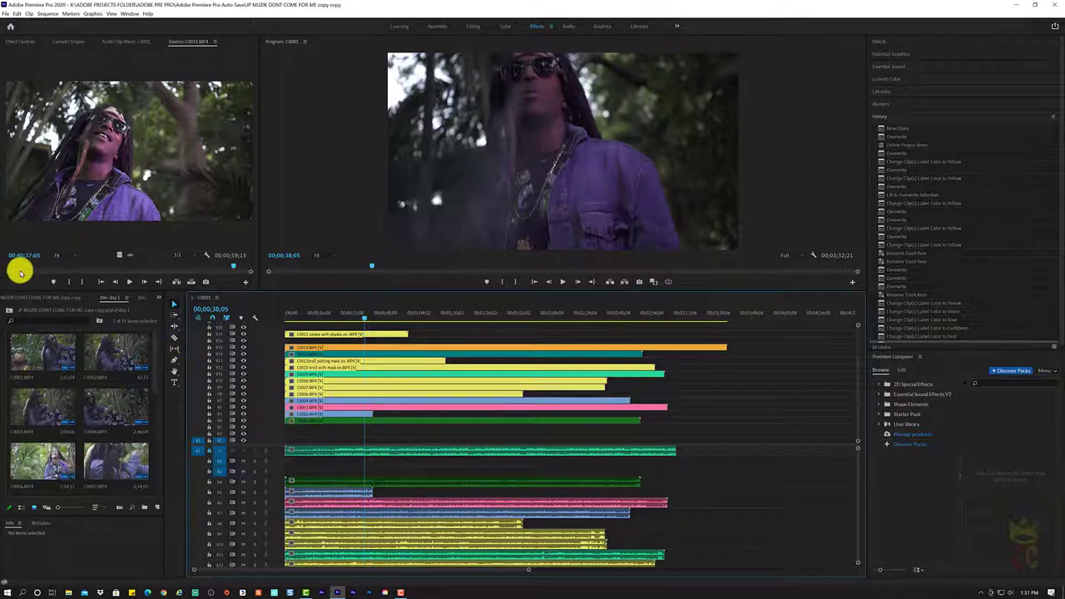
{"action": "left_click", "coordinate": [7, 315]}
{"action": "double_click", "coordinate": [131, 357]}
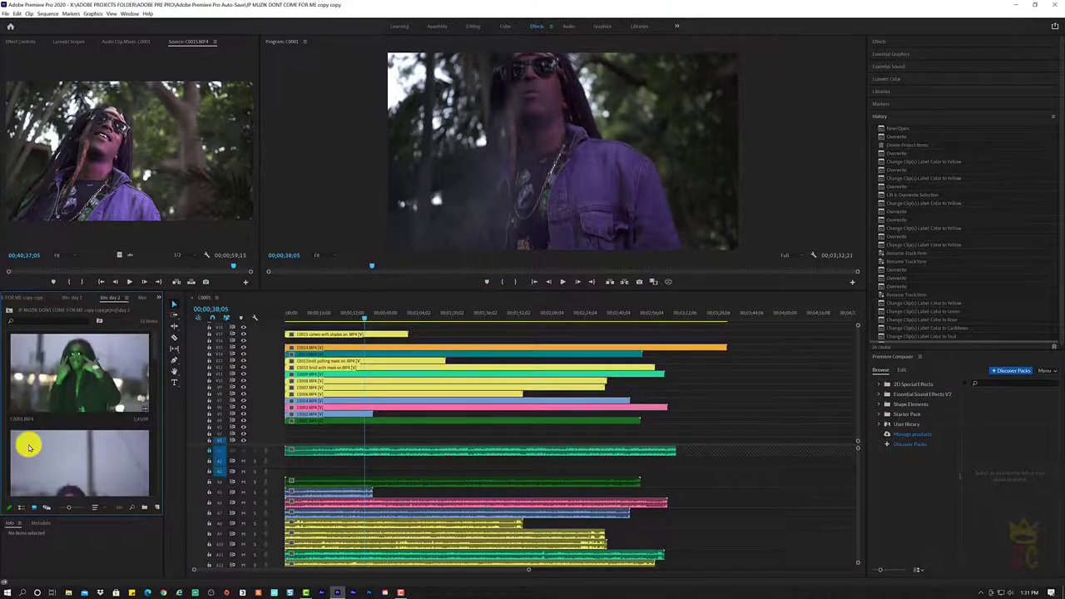
{"action": "scroll", "coordinate": [29, 441], "scroll_direction": "down", "scroll_amount": 2}
{"action": "scroll", "coordinate": [28, 447], "scroll_direction": "down", "scroll_amount": 3}
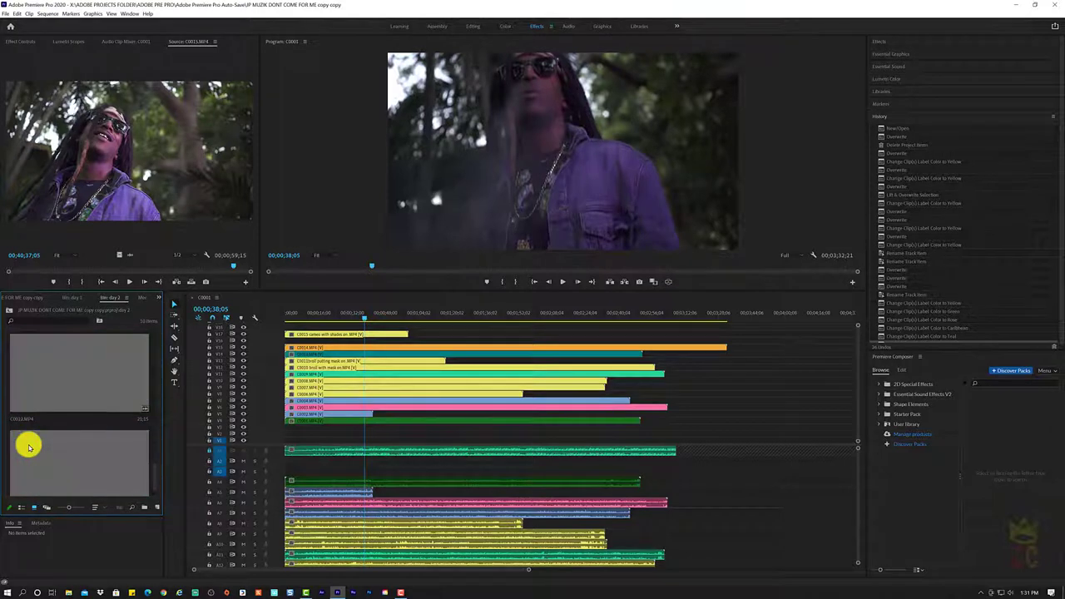
{"action": "scroll", "coordinate": [28, 445], "scroll_direction": "up", "scroll_amount": 5}
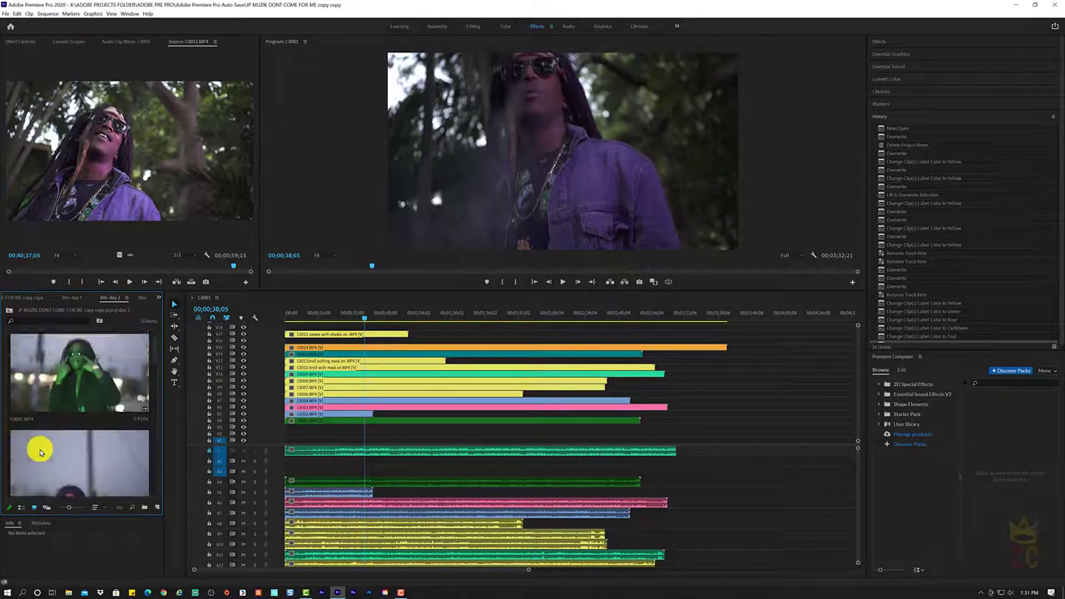
{"action": "left_click_drag", "start_coordinate": [72, 511], "coordinate": [69, 509]}
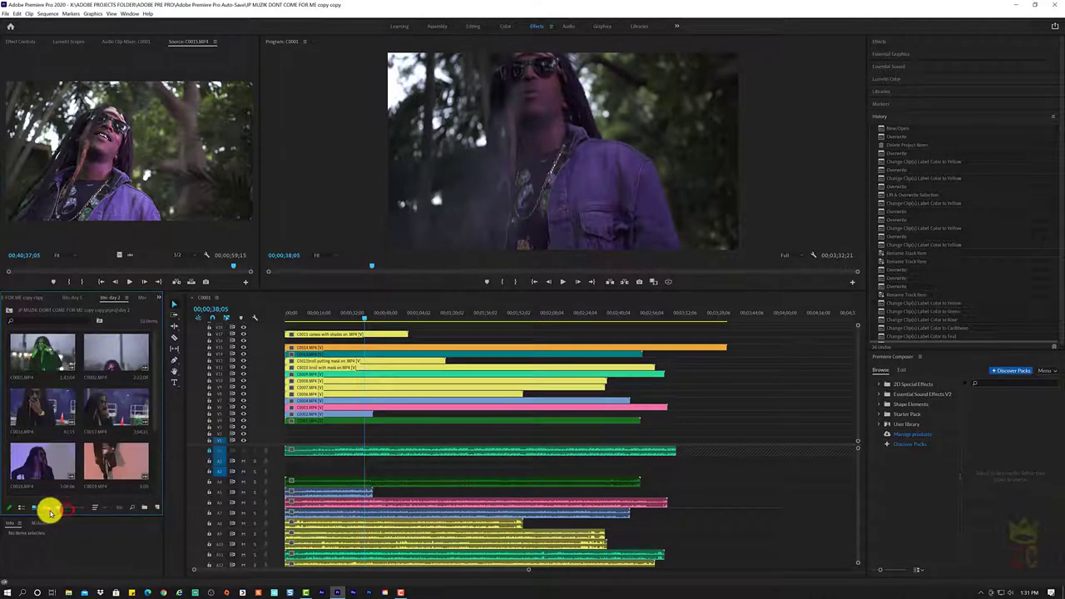
{"action": "left_click", "coordinate": [24, 356]}
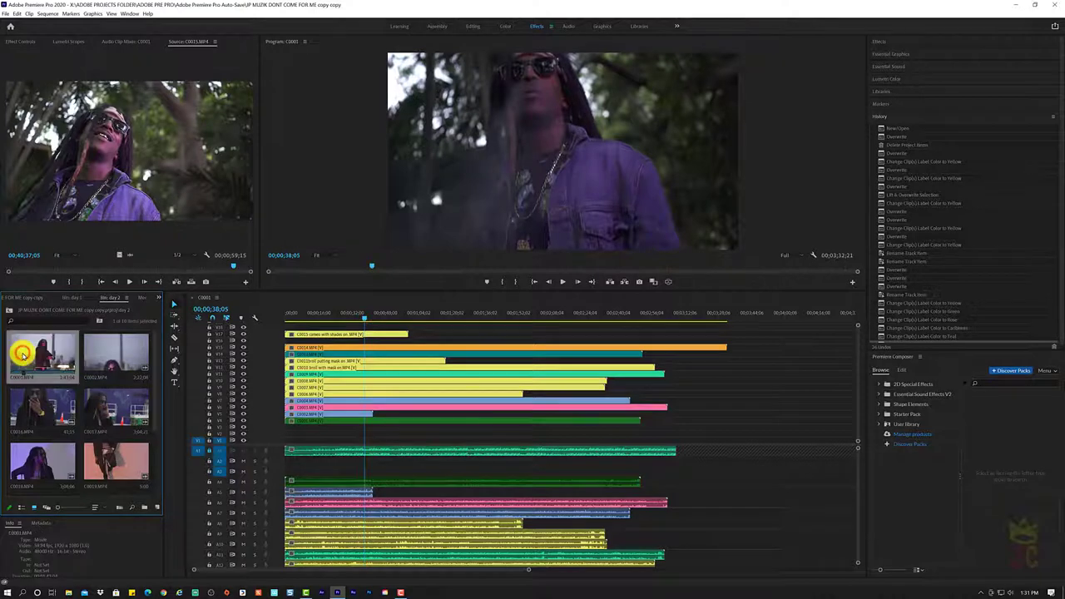
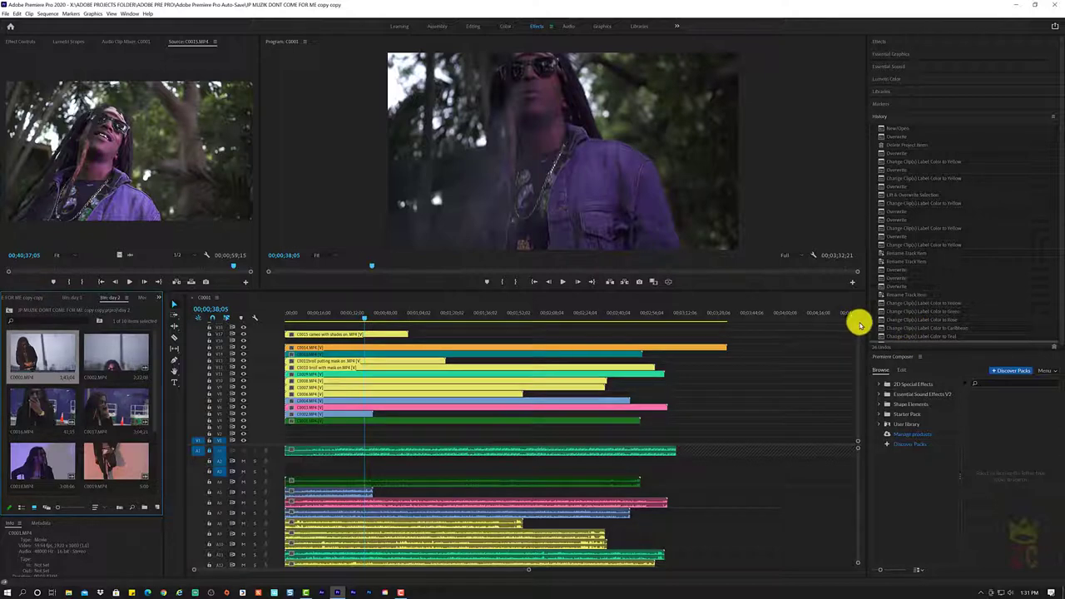
- Enlarge the video track heights and add an empty video track above the stacked clips
{"action": "left_click_drag", "start_coordinate": [858, 324], "coordinate": [879, 174]}
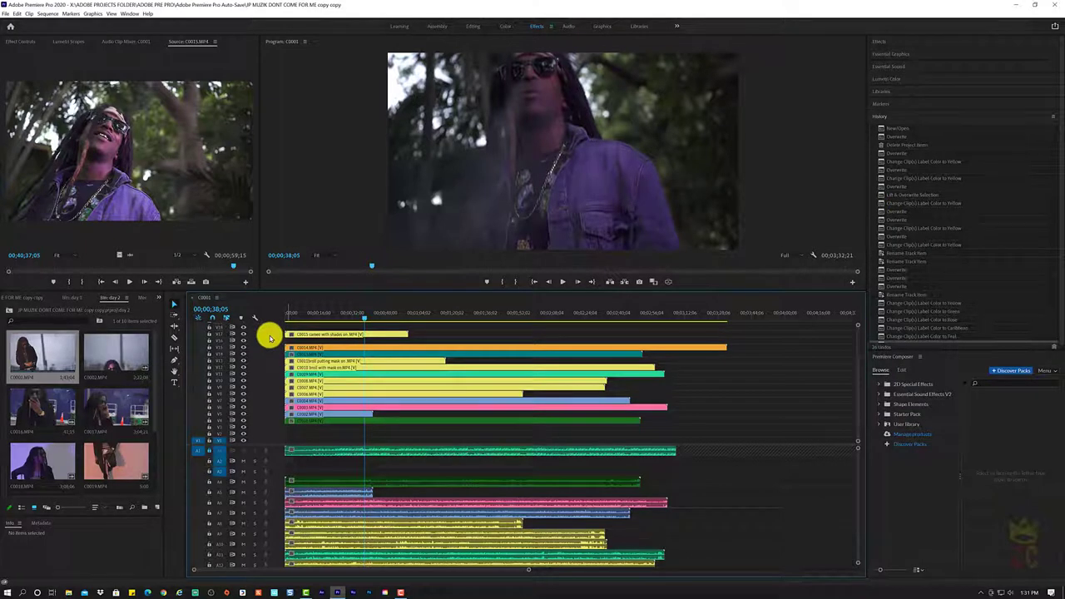
{"action": "right_click", "coordinate": [263, 403]}
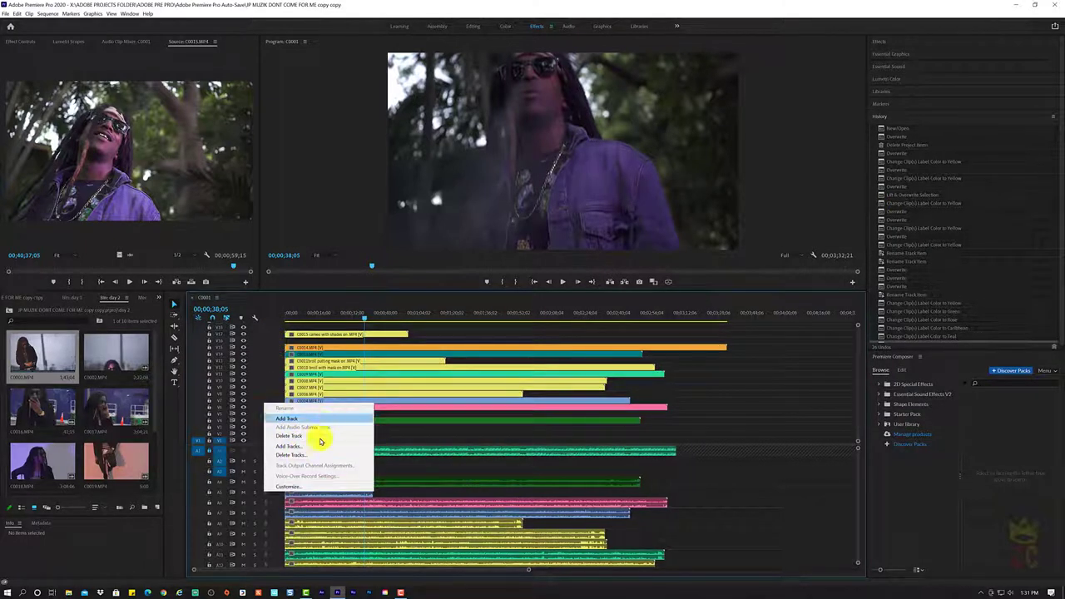
{"action": "left_click", "coordinate": [316, 446]}
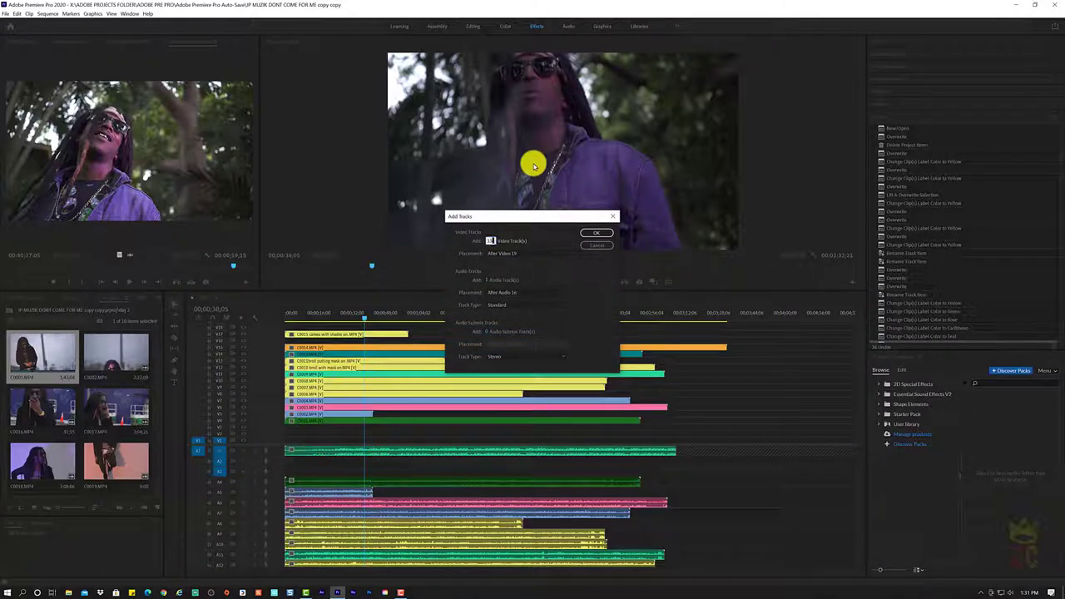
{"action": "left_click", "coordinate": [605, 233]}
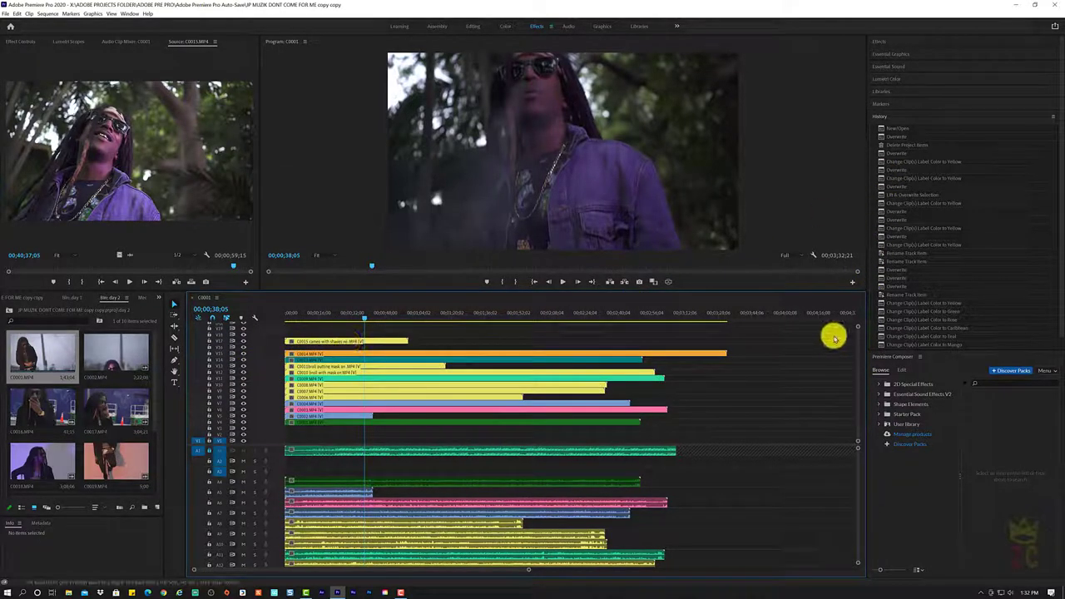
- Drag C0001.MP4 from the day 2 bin onto the empty track above C0015
{"action": "left_click_drag", "start_coordinate": [858, 355], "coordinate": [860, 328]}
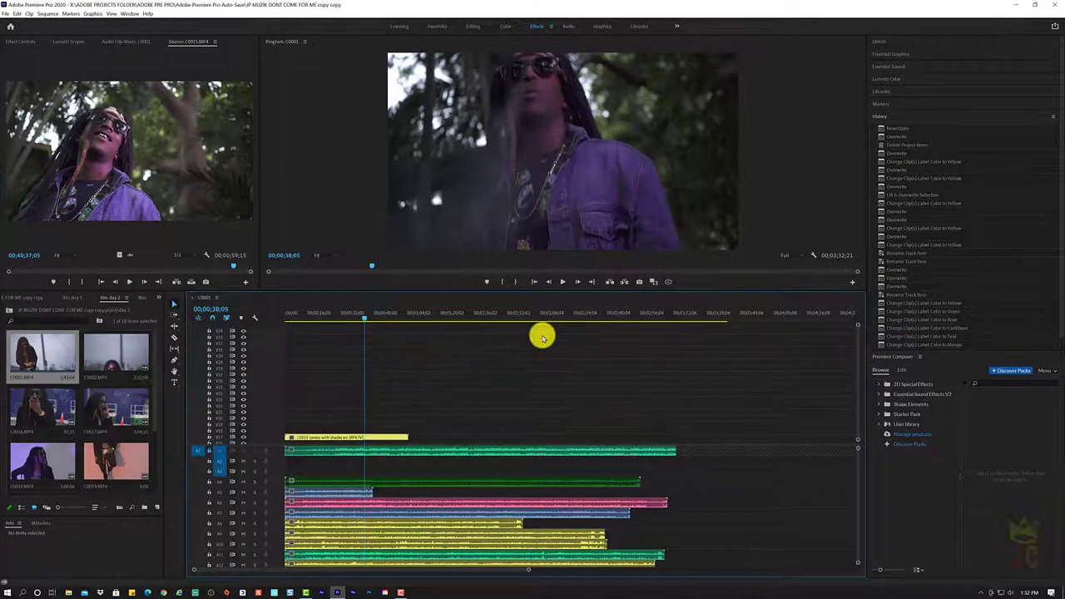
{"action": "scroll", "coordinate": [87, 395], "scroll_direction": "down", "scroll_amount": 3}
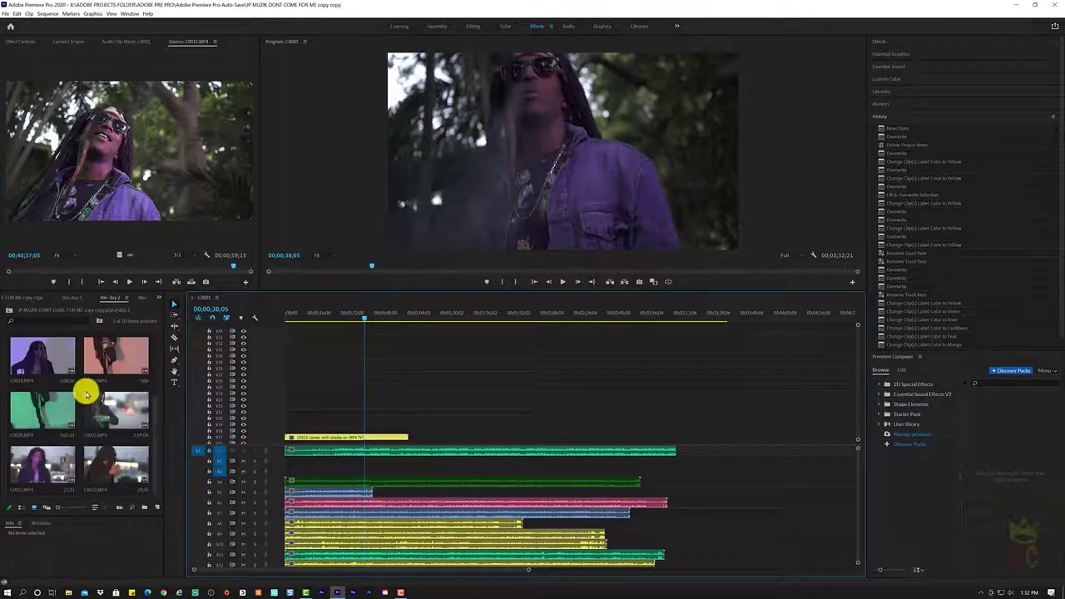
{"action": "scroll", "coordinate": [86, 394], "scroll_direction": "up", "scroll_amount": 3}
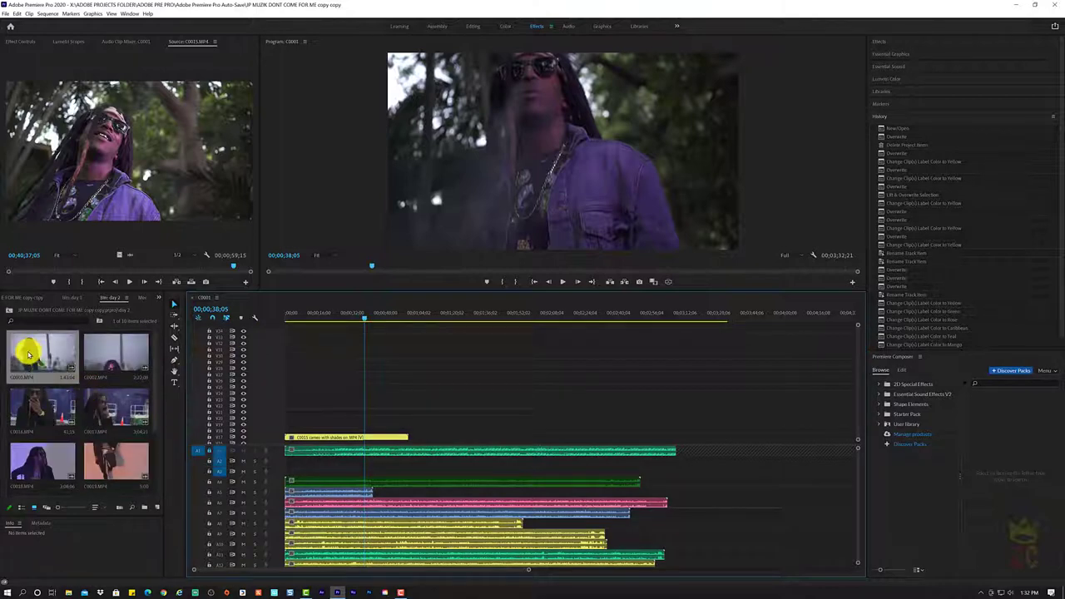
{"action": "left_click_drag", "start_coordinate": [18, 356], "coordinate": [277, 419]}
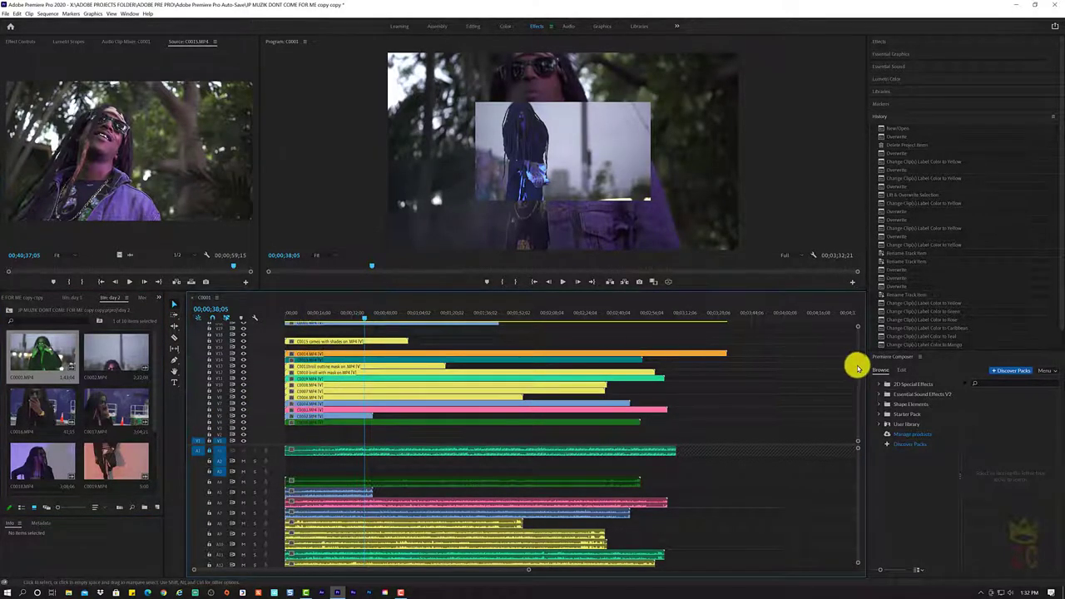
{"action": "left_click_drag", "start_coordinate": [857, 363], "coordinate": [858, 336]}
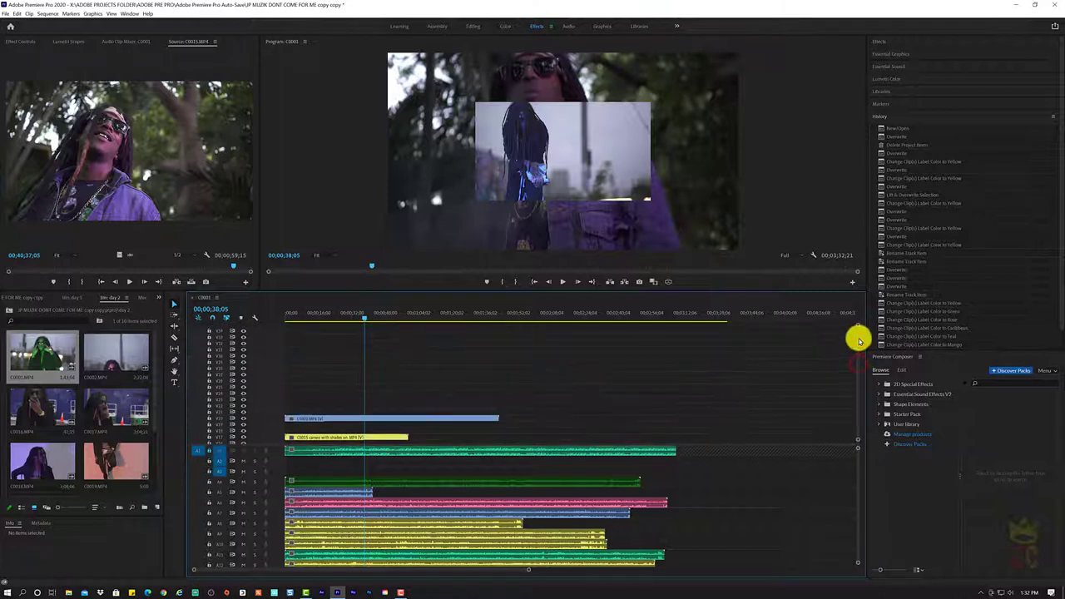
- Give the new C0001 clip the Magenta label colour
{"action": "right_click", "coordinate": [301, 417]}
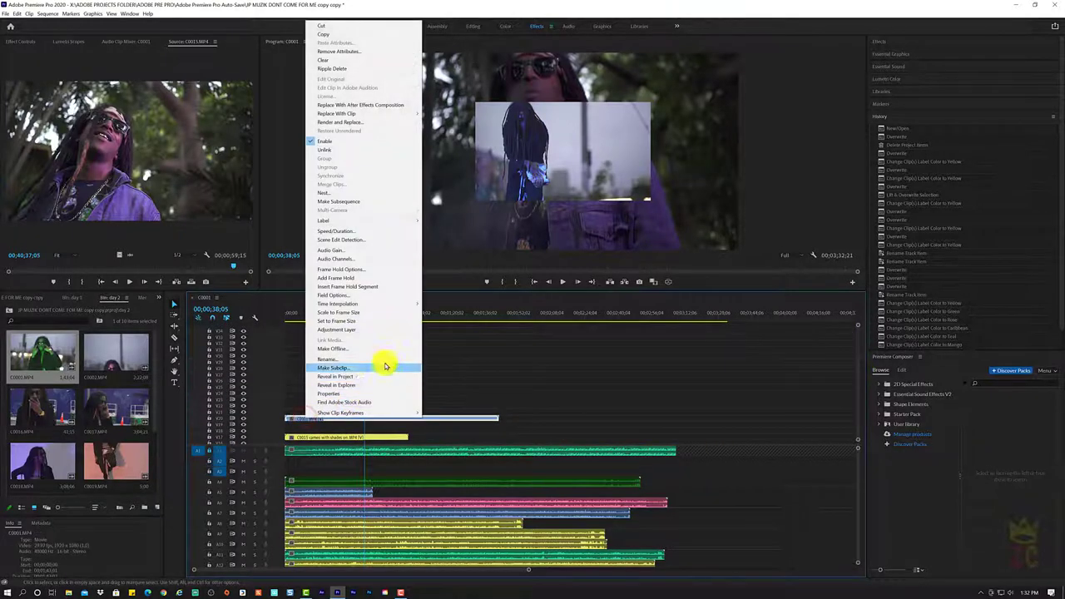
{"action": "mouse_move", "coordinate": [396, 222]}
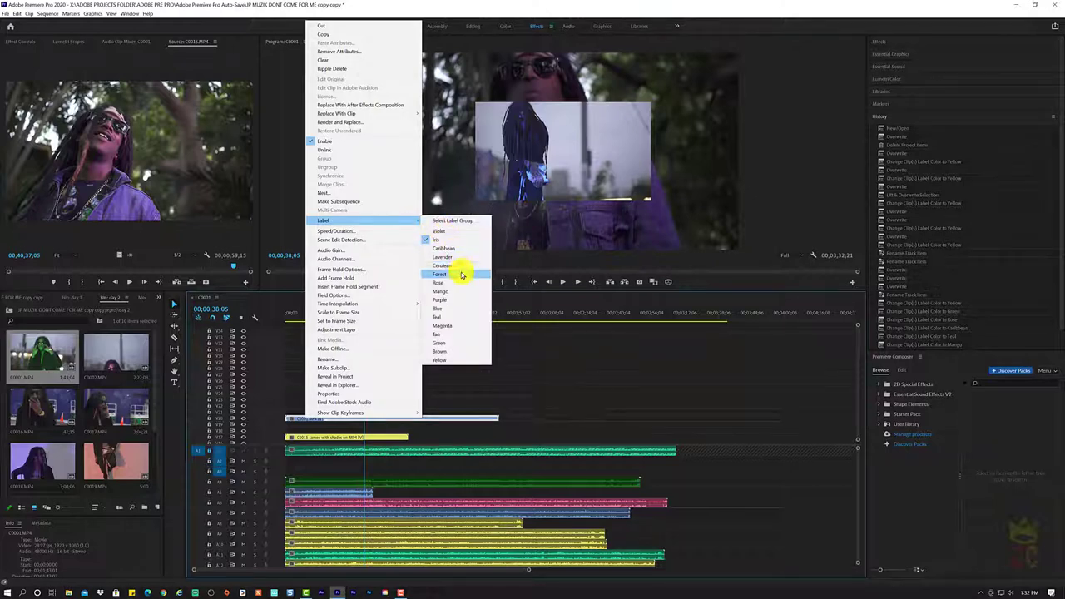
{"action": "left_click", "coordinate": [466, 326]}
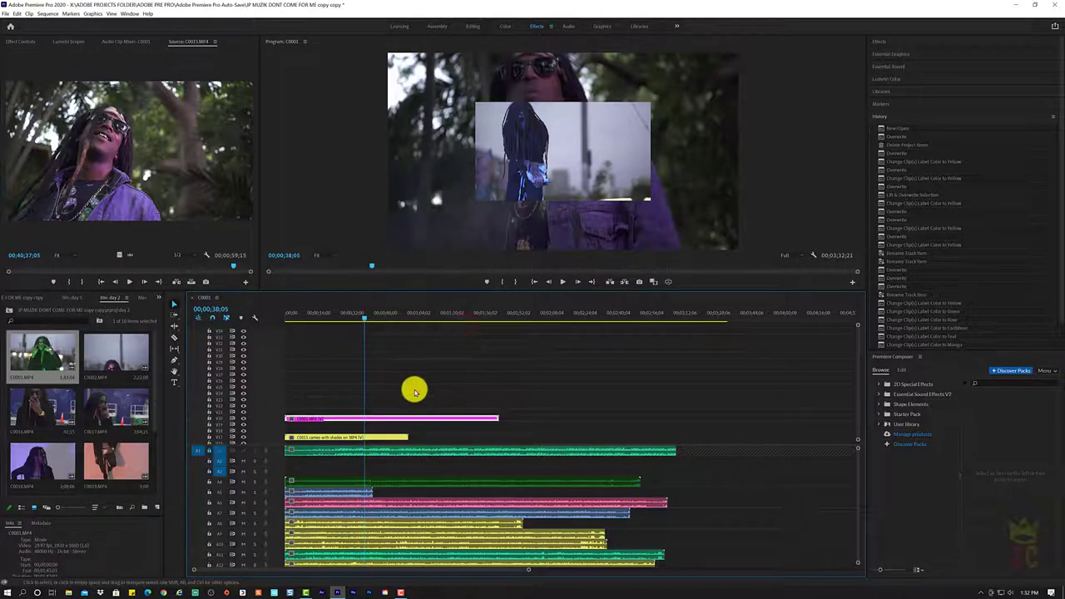
{"action": "left_click", "coordinate": [504, 383]}
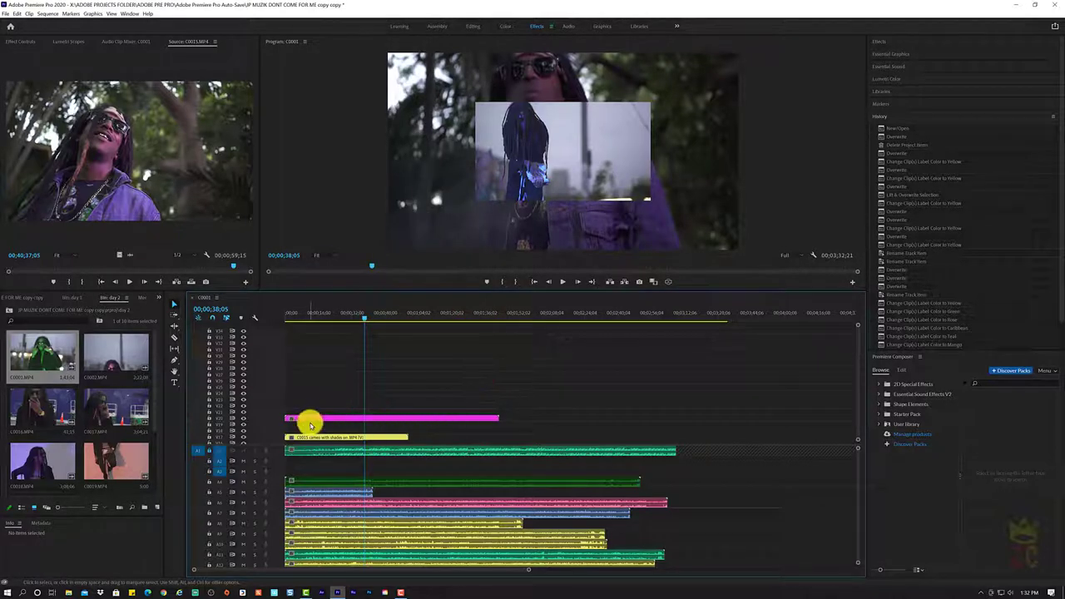
- Rename the magenta clip to 'C0001 DAY 2'
{"action": "left_click", "coordinate": [310, 416]}
{"action": "right_click", "coordinate": [310, 416]}
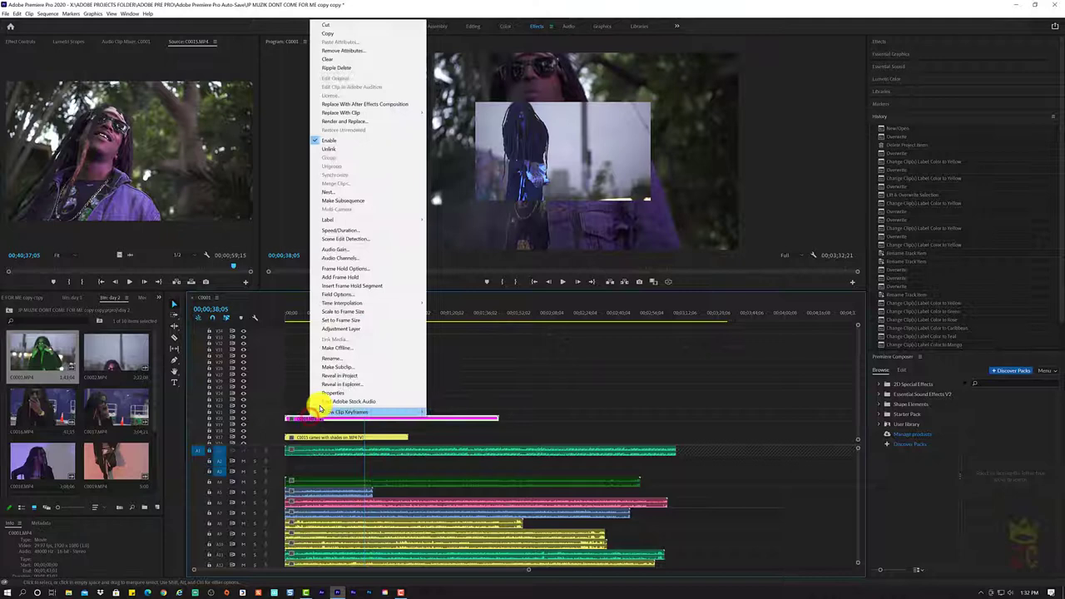
{"action": "left_click", "coordinate": [343, 357]}
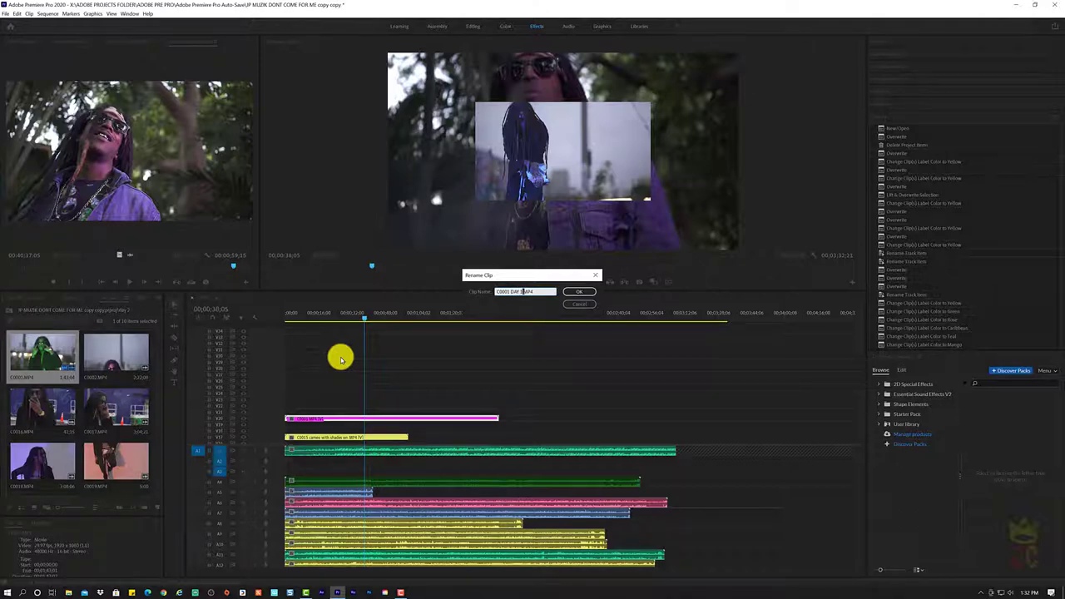
{"action": "key", "text": "Return"}
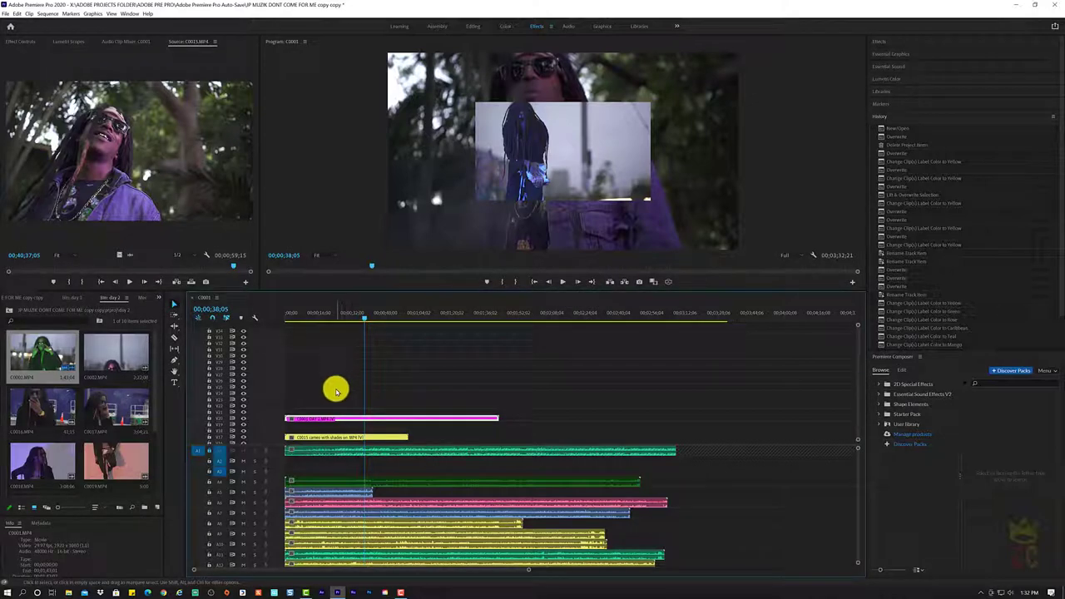
{"action": "left_click", "coordinate": [335, 388]}
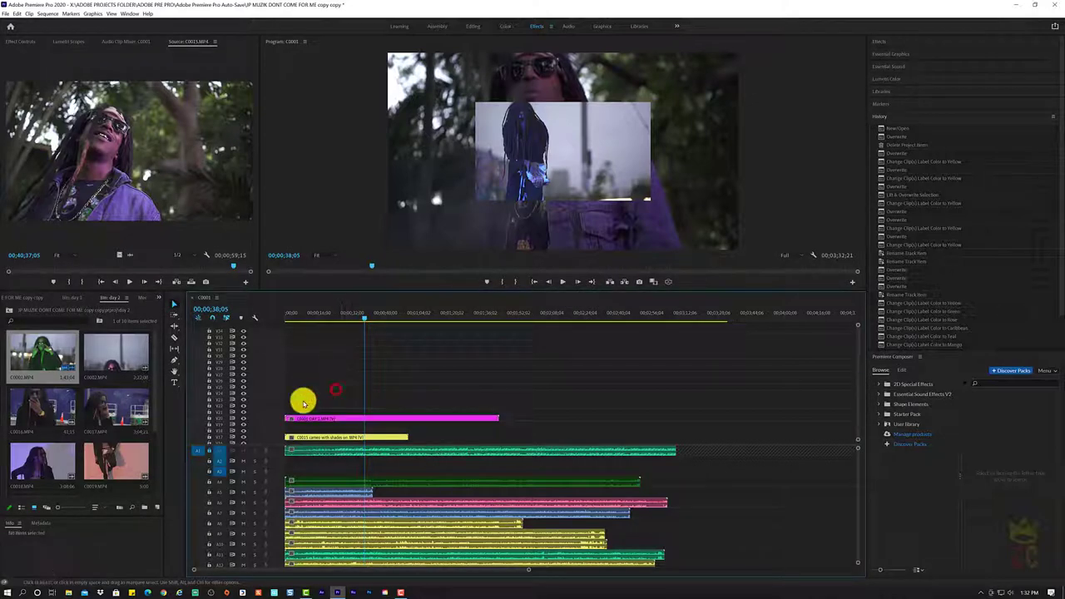
- Place C0002 from the day 2 bin on the track above C0001 DAY 2
{"action": "left_click", "coordinate": [108, 363]}
{"action": "left_click_drag", "start_coordinate": [109, 363], "coordinate": [283, 414]}
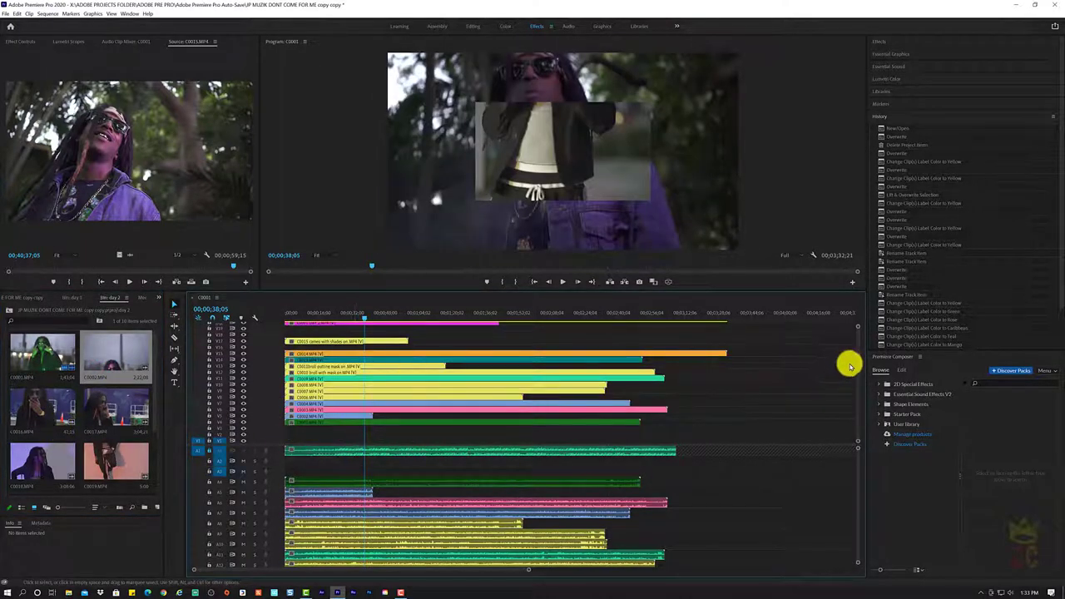
{"action": "left_click_drag", "start_coordinate": [858, 363], "coordinate": [857, 324]}
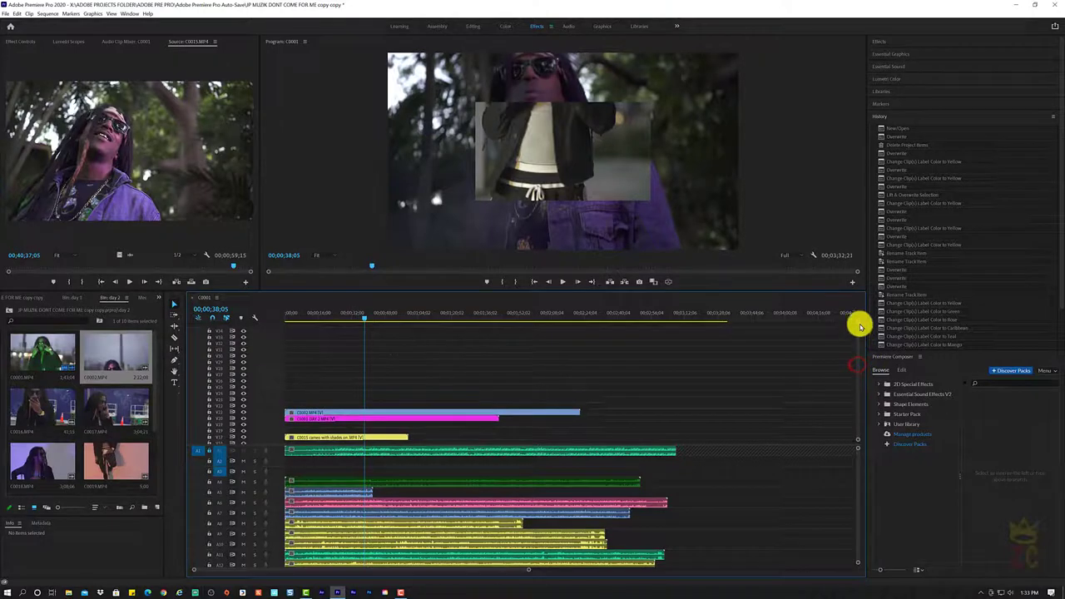
- Select C0016 in the bin and resize the split between monitors and timeline
{"action": "left_click", "coordinate": [29, 422]}
{"action": "left_click_drag", "start_coordinate": [29, 423], "coordinate": [119, 430]}
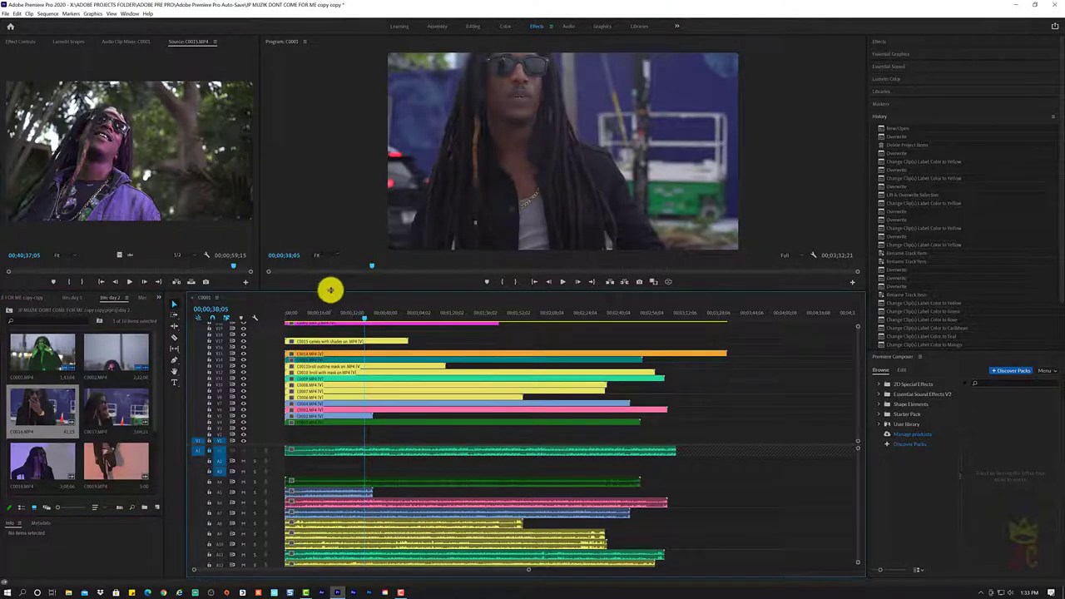
{"action": "left_click_drag", "start_coordinate": [330, 290], "coordinate": [332, 277]}
{"action": "left_click_drag", "start_coordinate": [338, 127], "coordinate": [338, 308]}
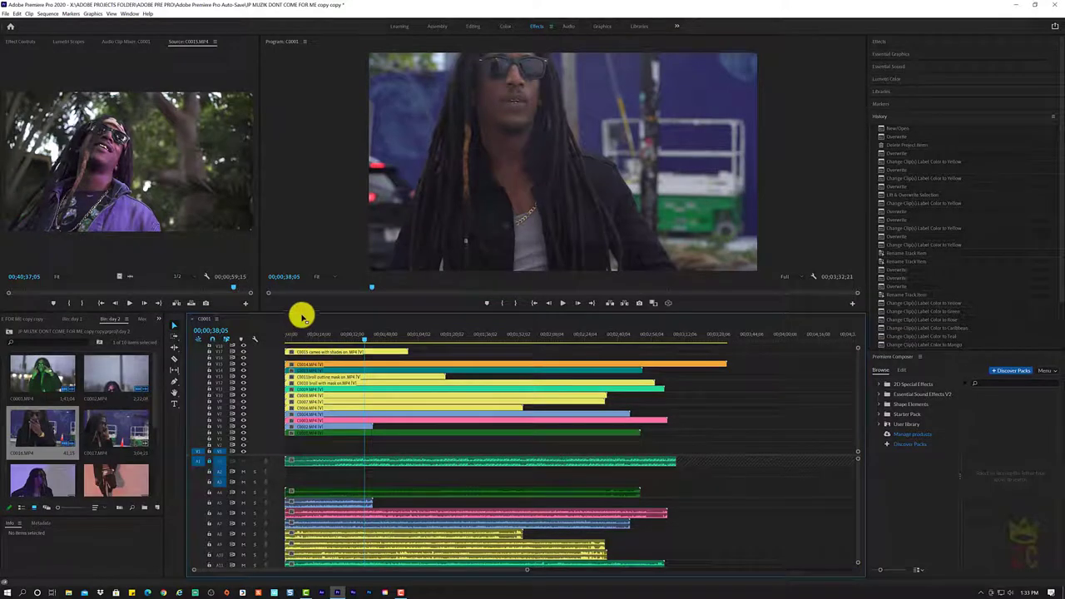
- Toggle the timeline and bin full-window views, then select clip C0017 in the day 2 bin
{"action": "key", "text": "grave"}
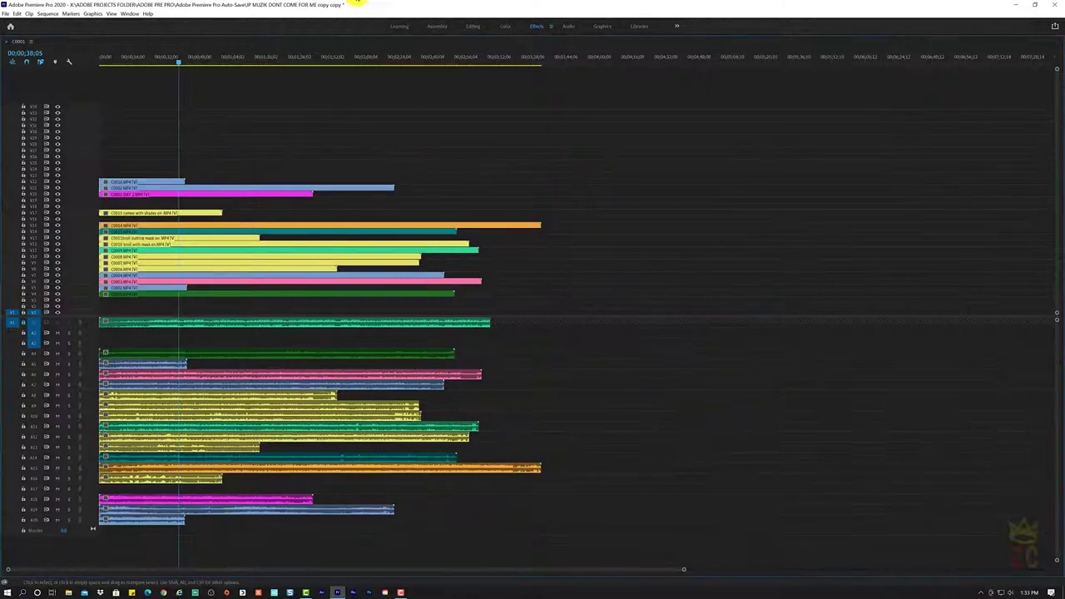
{"action": "key", "text": "grave"}
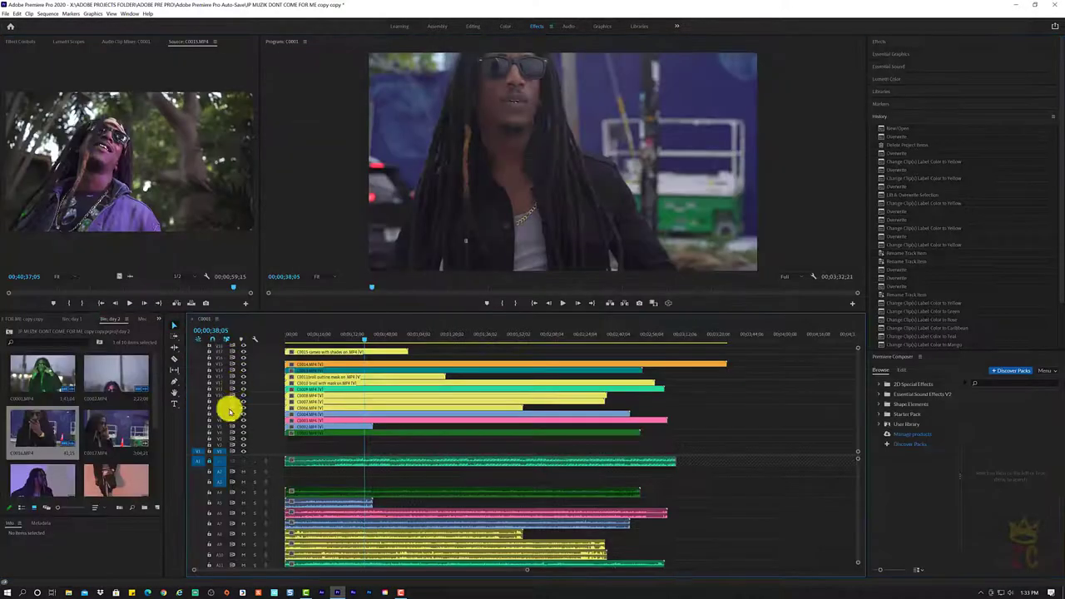
{"action": "left_click", "coordinate": [113, 320]}
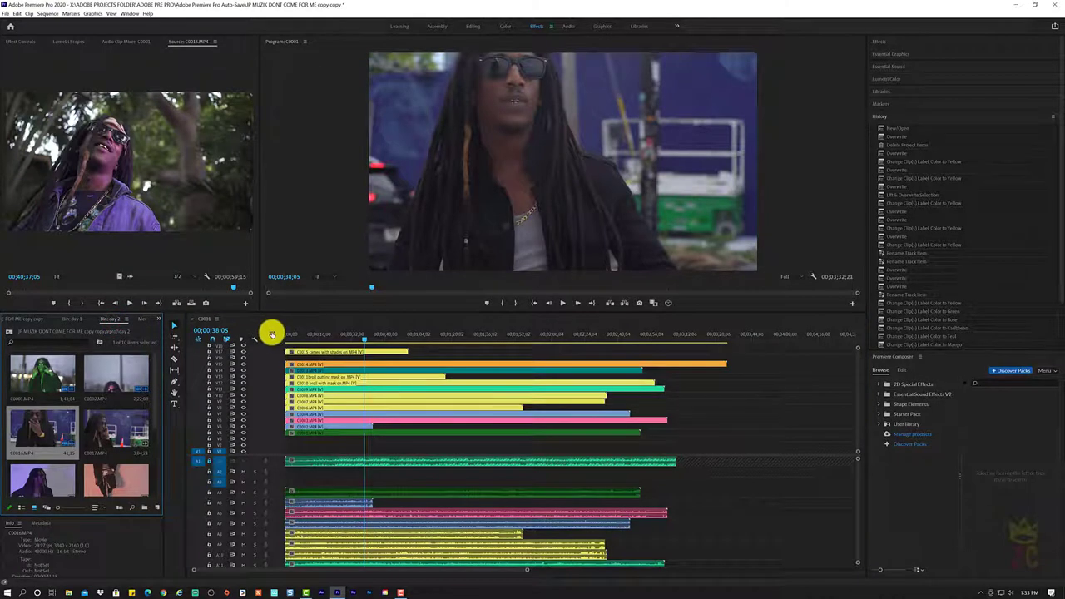
{"action": "left_click", "coordinate": [297, 319]}
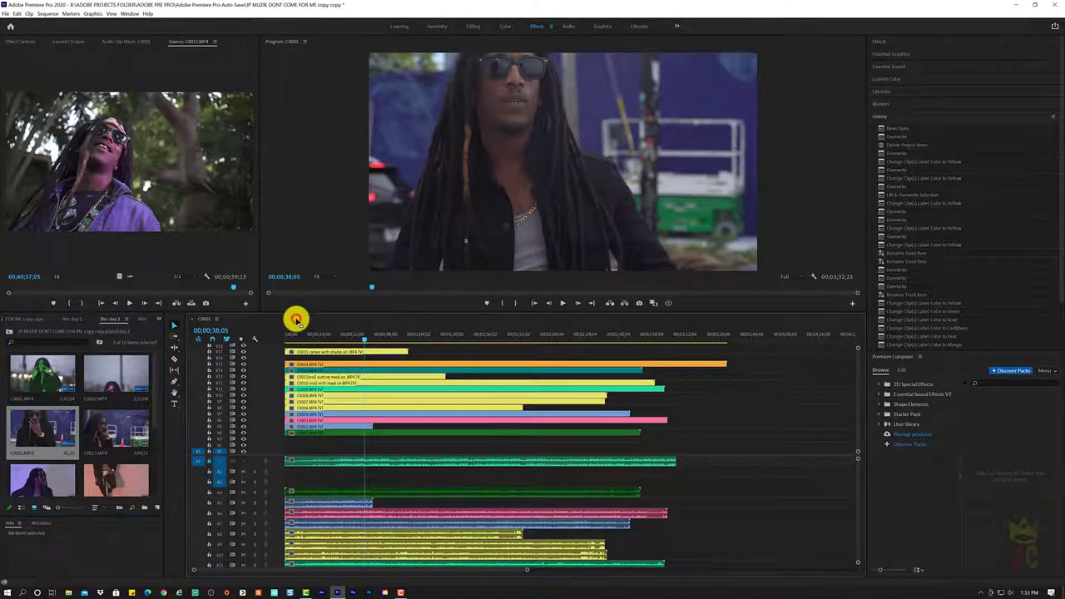
{"action": "left_click", "coordinate": [117, 318]}
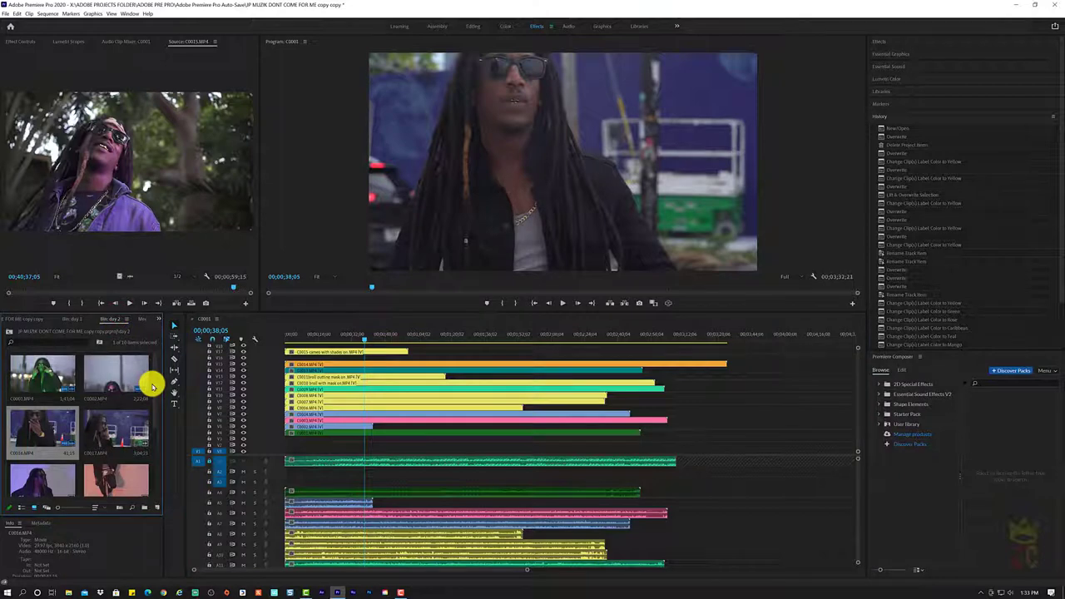
{"action": "key", "text": "grave"}
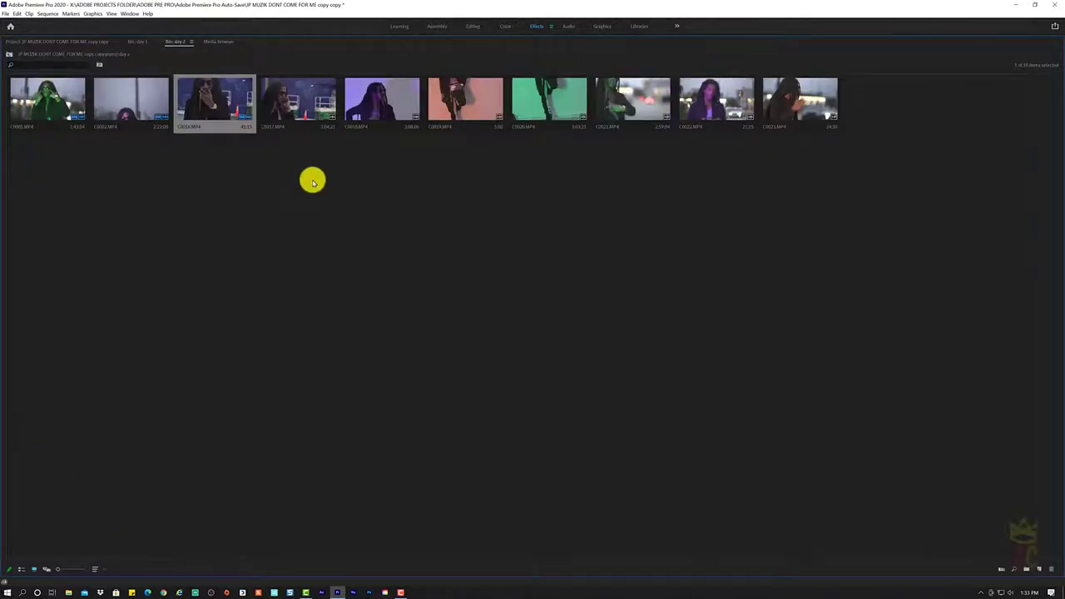
{"action": "key", "text": "grave"}
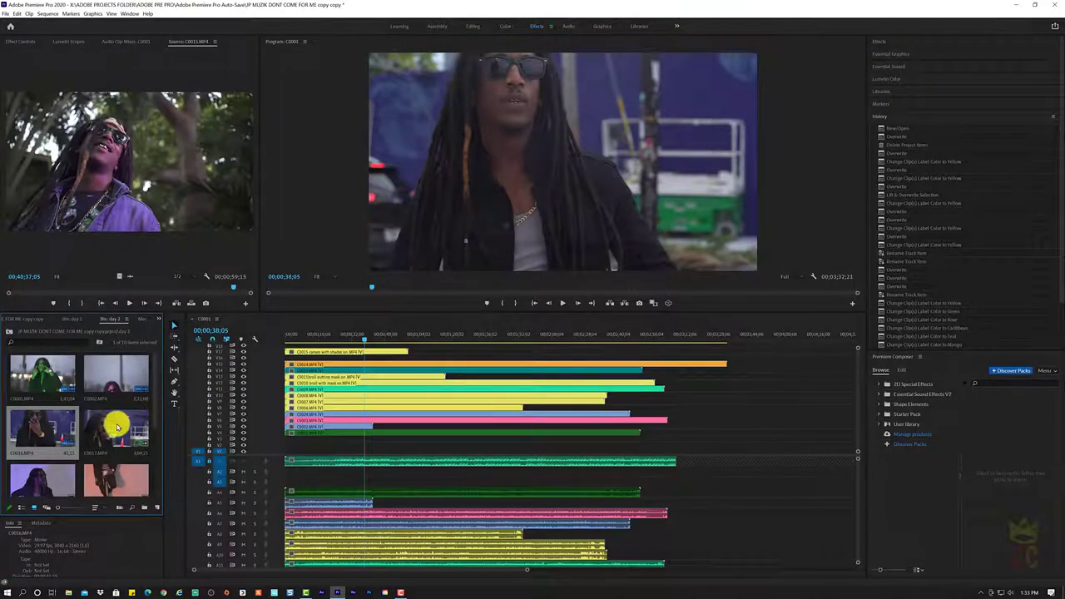
{"action": "left_click", "coordinate": [117, 426]}
- Place C0017 on an upper video track and enlarge the Timeline panel to show more tracks
{"action": "left_click_drag", "start_coordinate": [101, 432], "coordinate": [603, 397]}
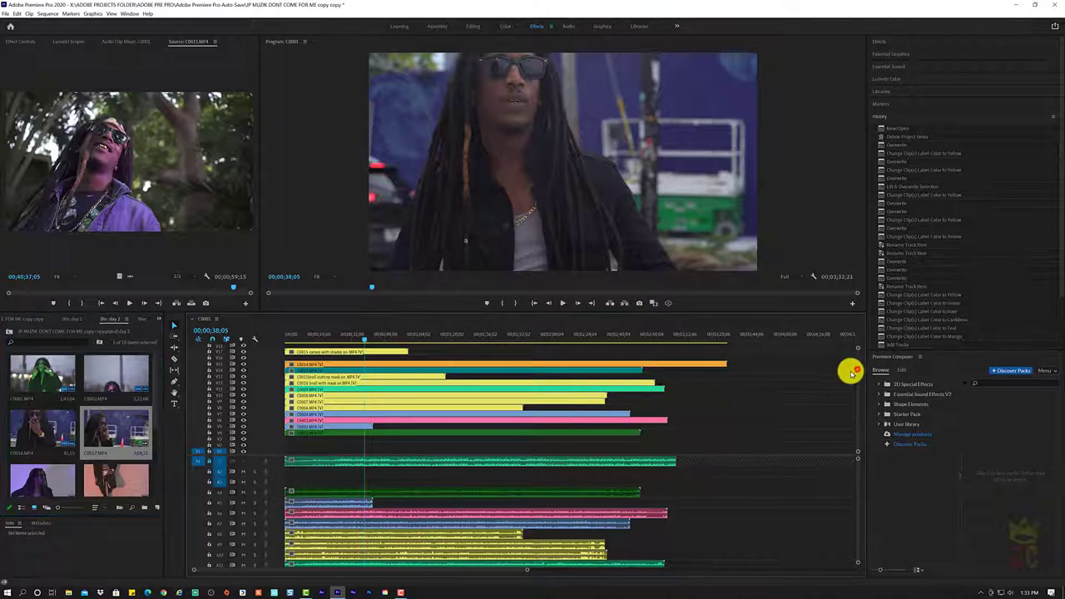
{"action": "scroll", "coordinate": [852, 363], "scroll_direction": "up", "scroll_amount": 5}
{"action": "left_click_drag", "start_coordinate": [105, 434], "coordinate": [276, 421]}
{"action": "scroll", "coordinate": [112, 473], "scroll_direction": "down", "scroll_amount": 2}
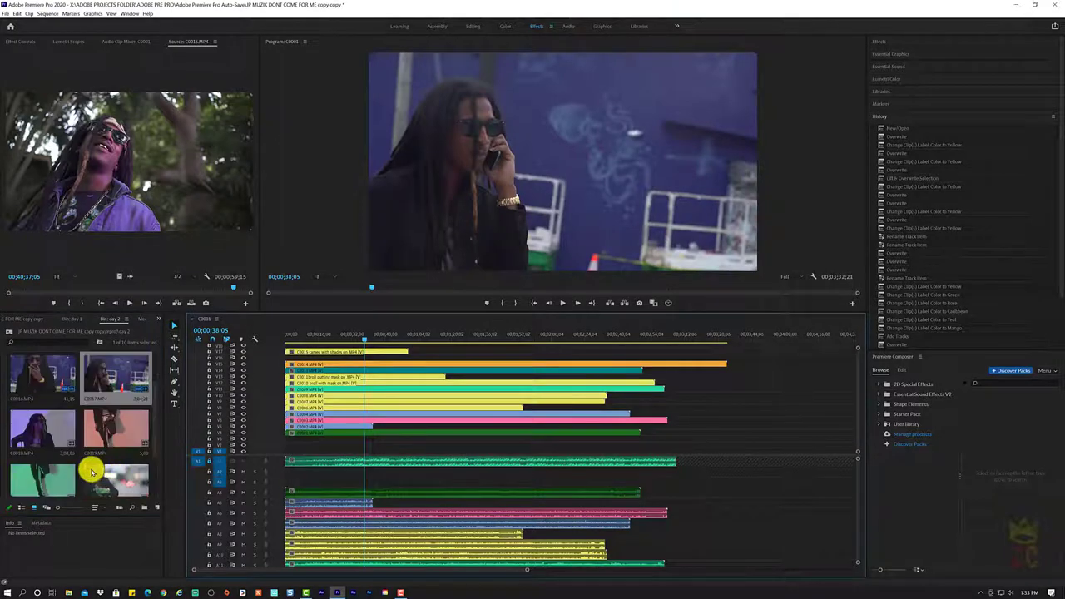
{"action": "scroll", "coordinate": [68, 410], "scroll_direction": "down", "scroll_amount": 2}
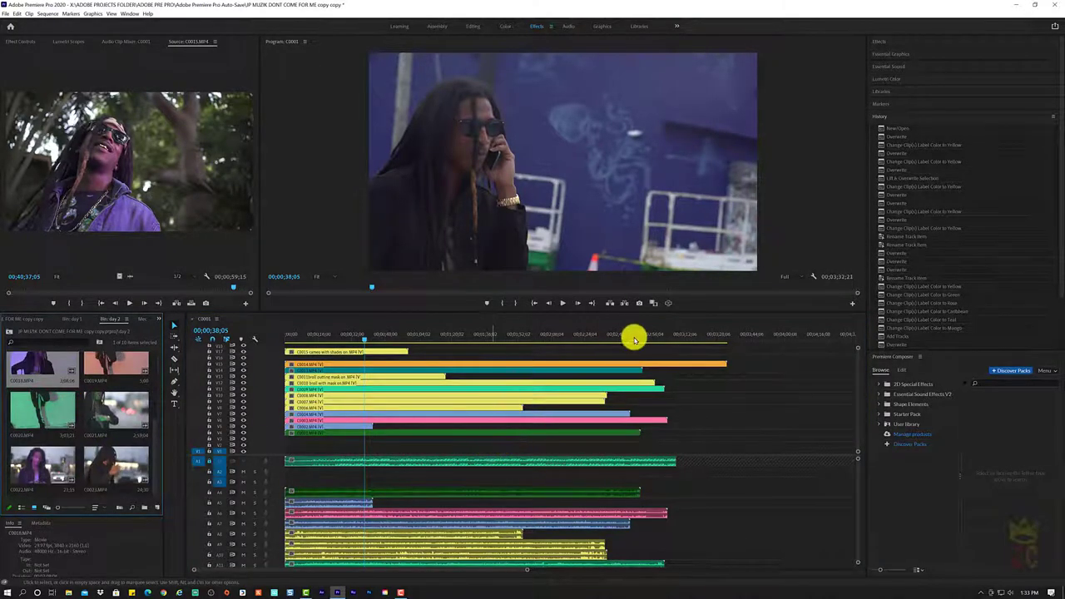
{"action": "left_click_drag", "start_coordinate": [856, 357], "coordinate": [857, 334]}
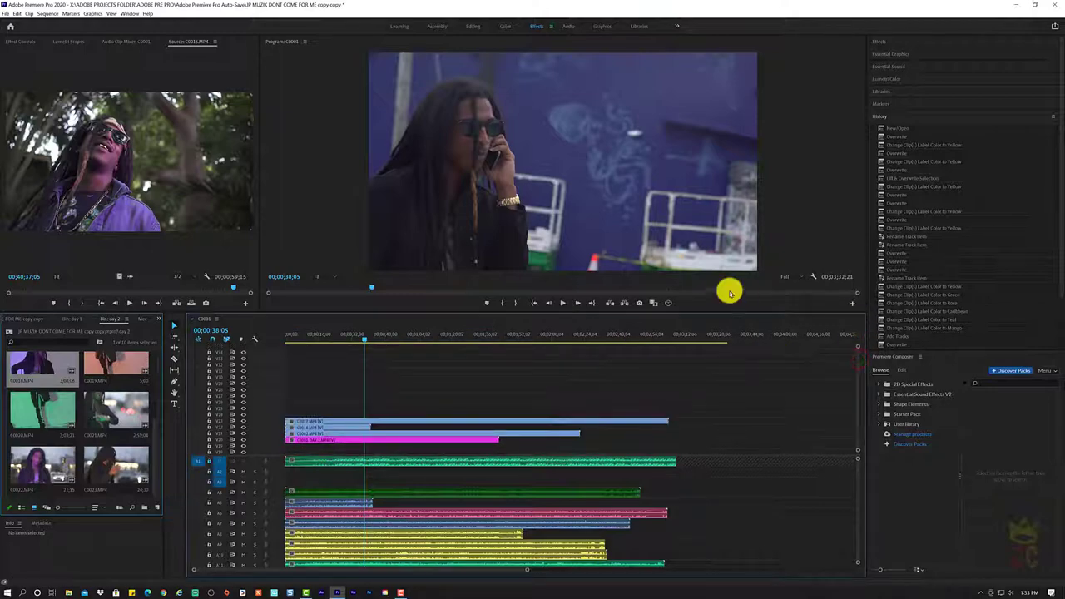
{"action": "left_click_drag", "start_coordinate": [681, 313], "coordinate": [683, 116]}
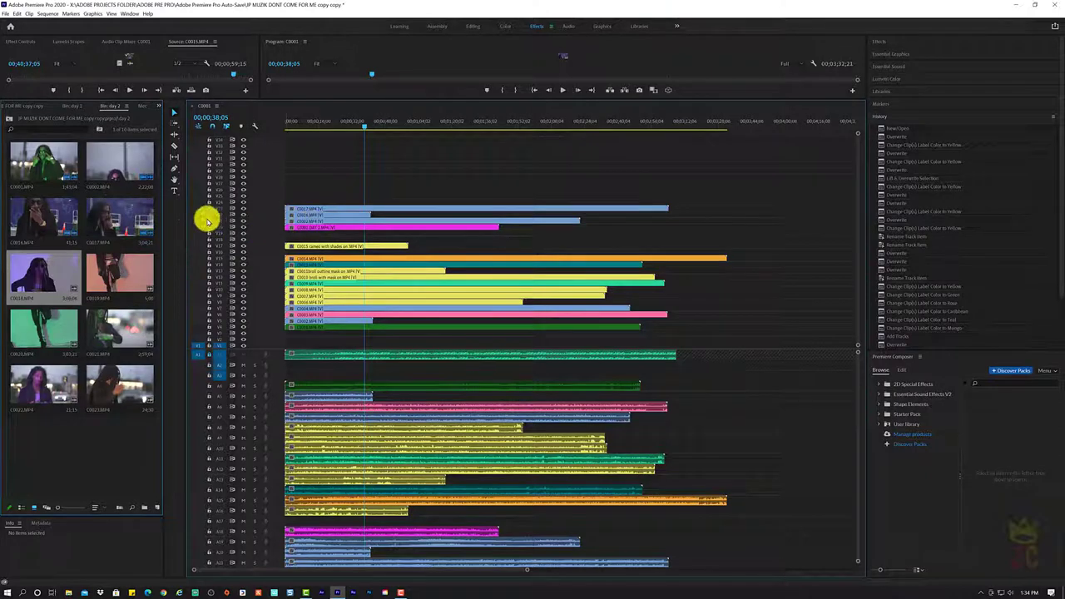
- Stack C0018 and C0019 on the top video tracks and label the short C0019 clip Yellow
{"action": "left_click", "coordinate": [35, 265]}
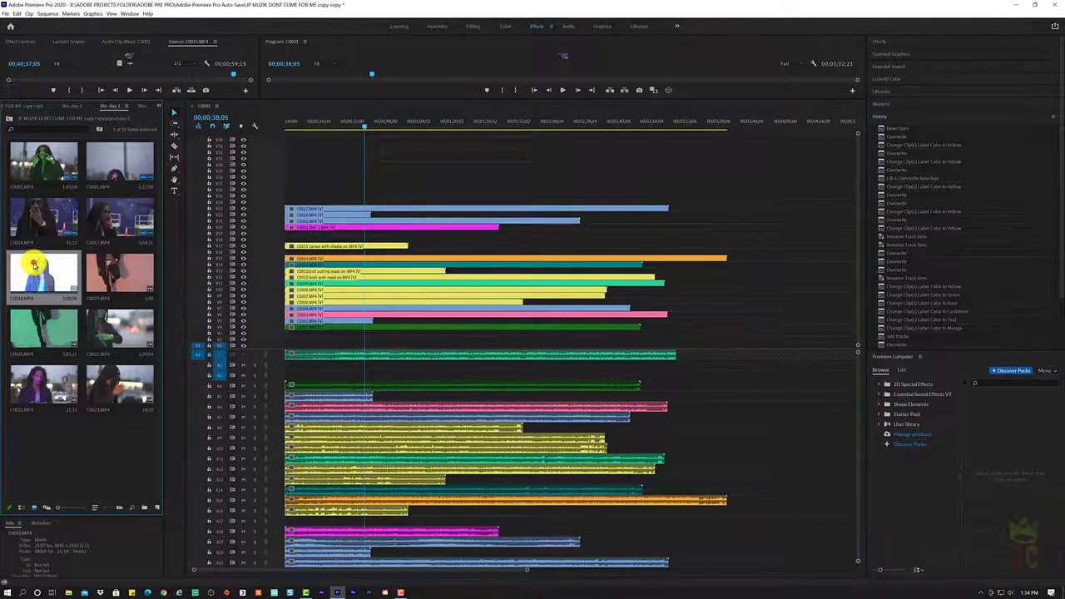
{"action": "left_click_drag", "start_coordinate": [32, 275], "coordinate": [279, 201]}
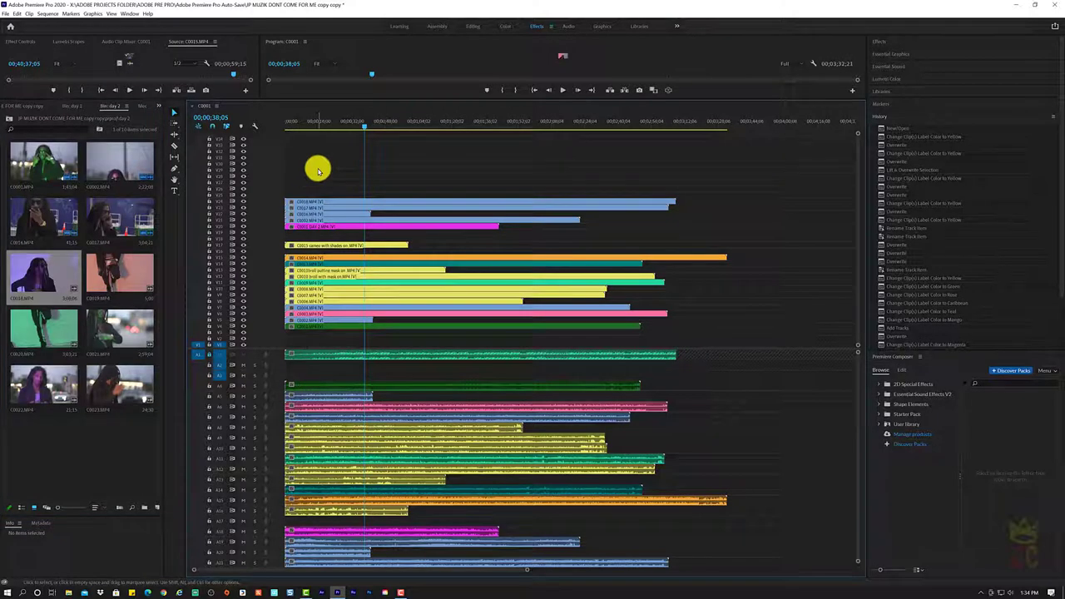
{"action": "left_click", "coordinate": [118, 265]}
{"action": "left_click_drag", "start_coordinate": [108, 268], "coordinate": [330, 197]}
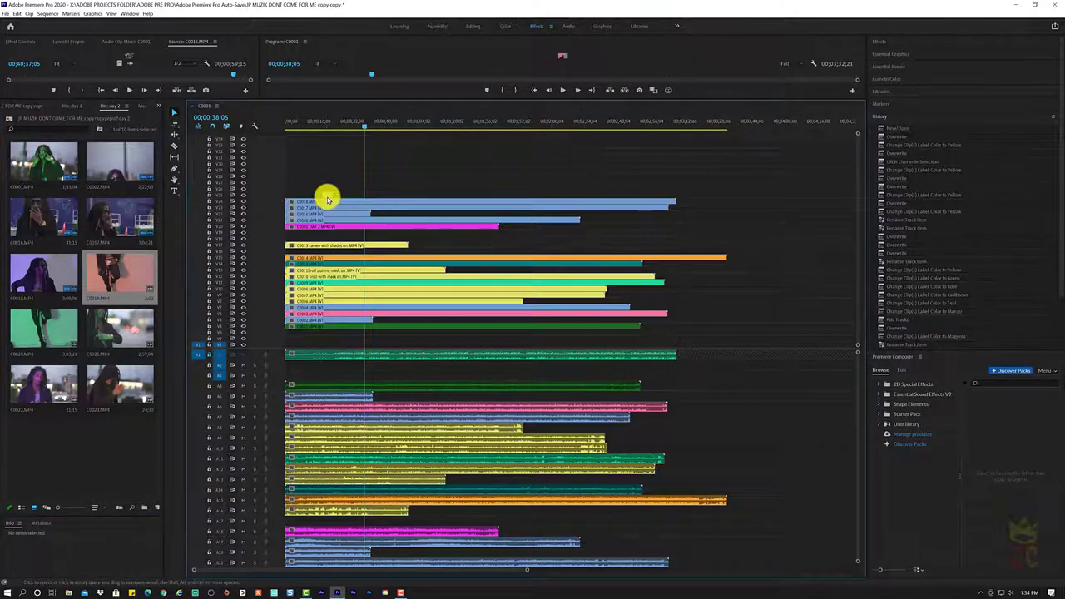
{"action": "right_click", "coordinate": [328, 197]}
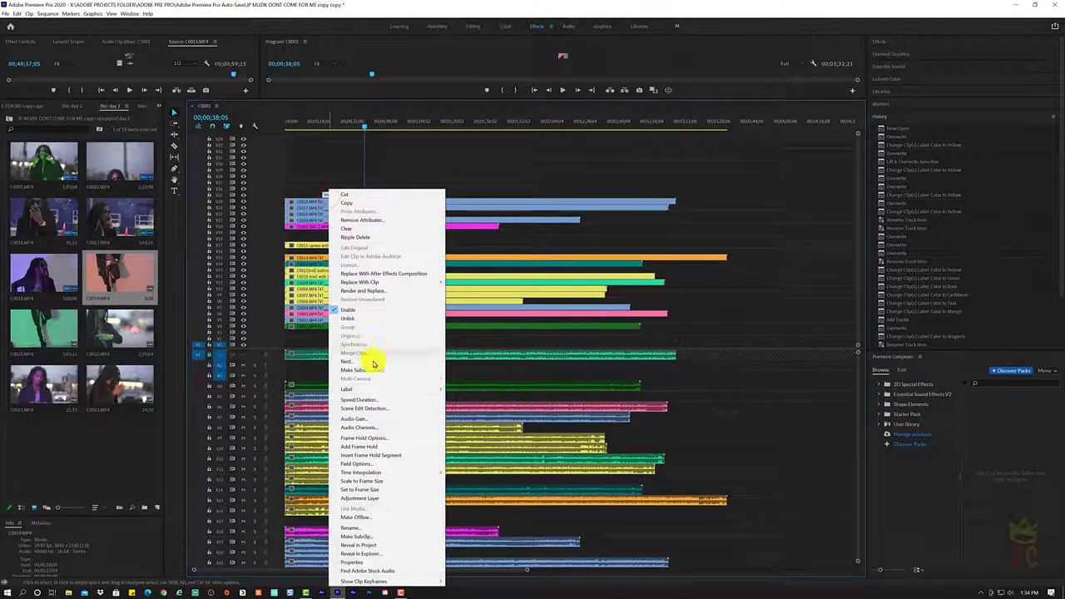
{"action": "mouse_move", "coordinate": [398, 390]}
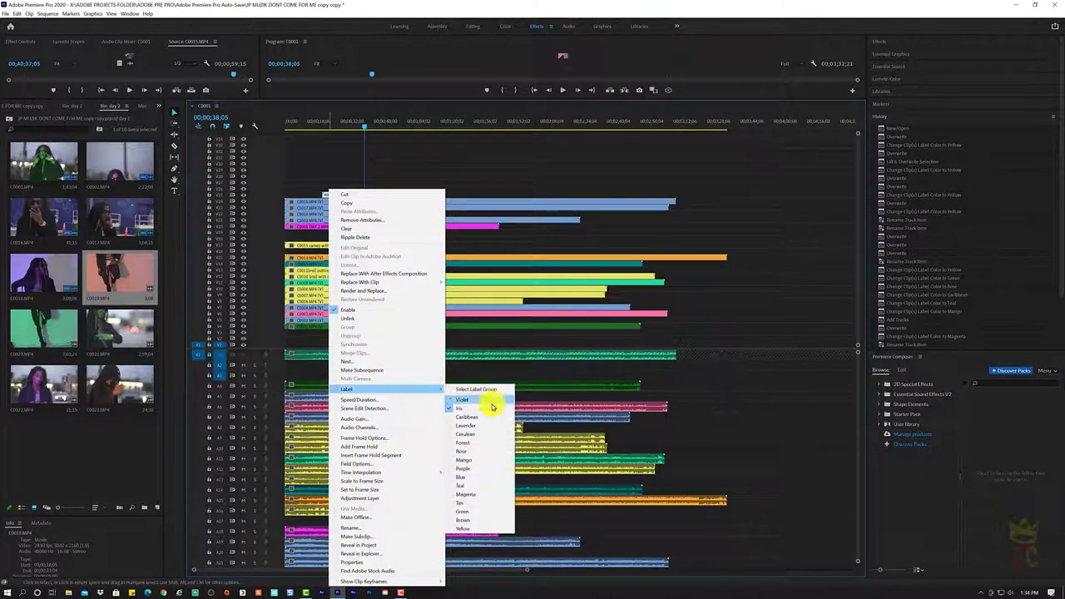
{"action": "left_click", "coordinate": [479, 531]}
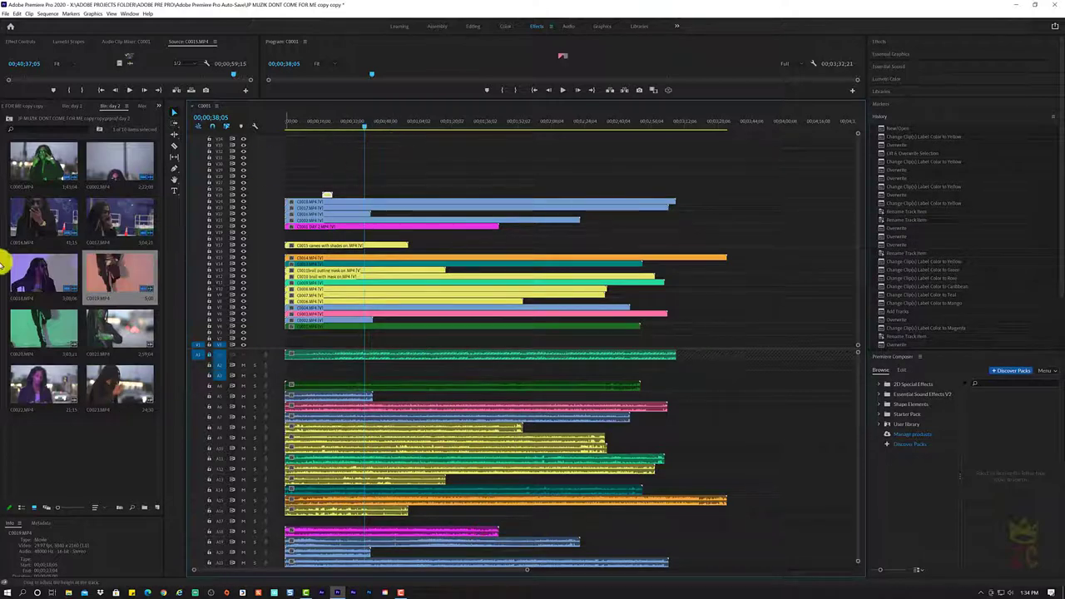
- Add C0020 on an upper track, lock a track, move C0018 earlier, and return the playhead to 0
{"action": "left_click", "coordinate": [23, 326]}
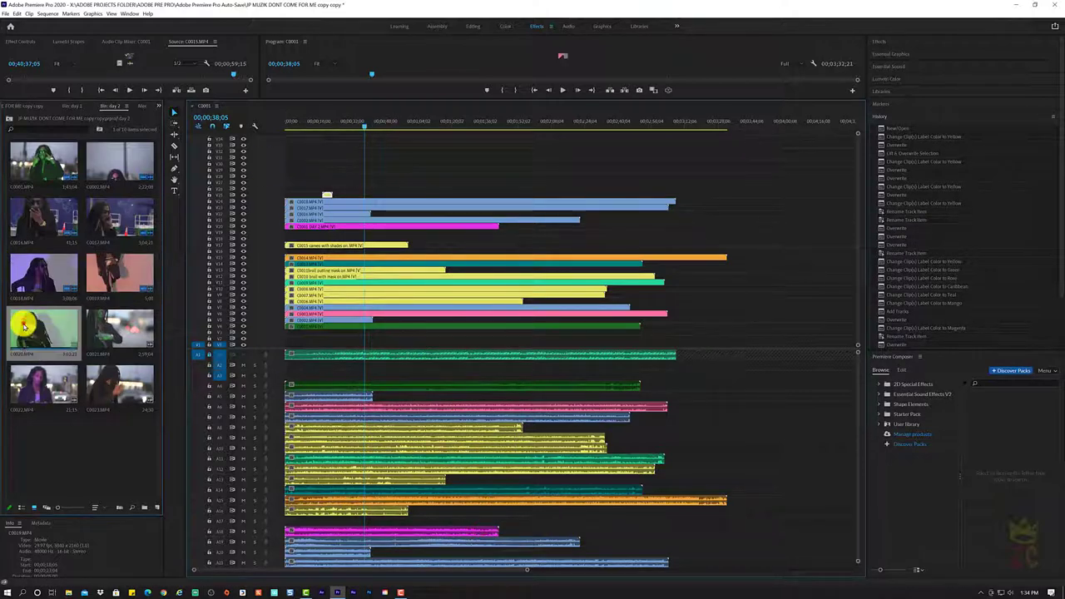
{"action": "left_click_drag", "start_coordinate": [16, 325], "coordinate": [272, 188]}
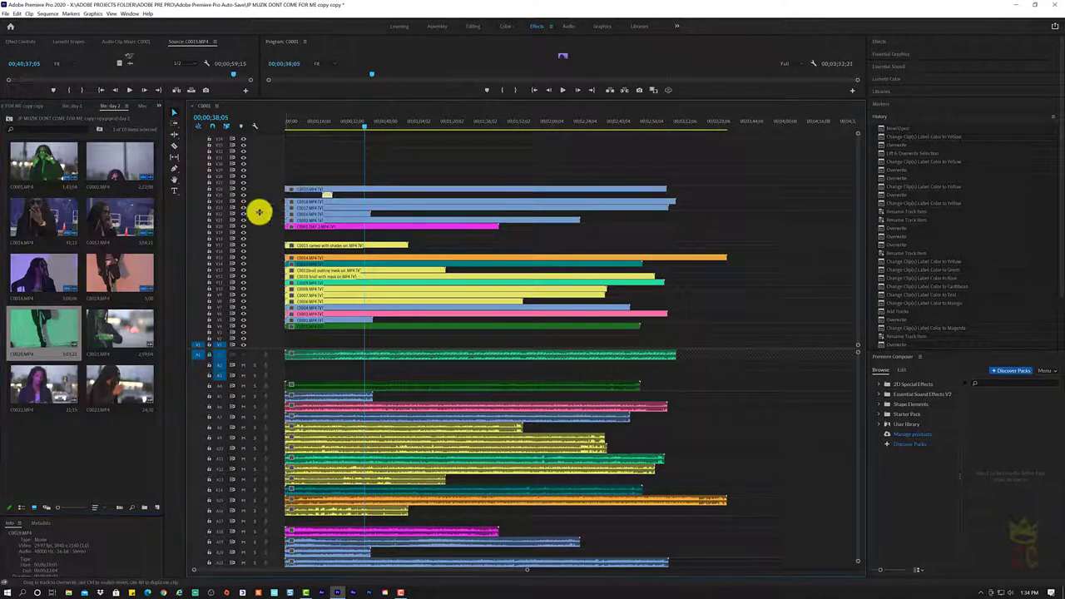
{"action": "left_click", "coordinate": [208, 239]}
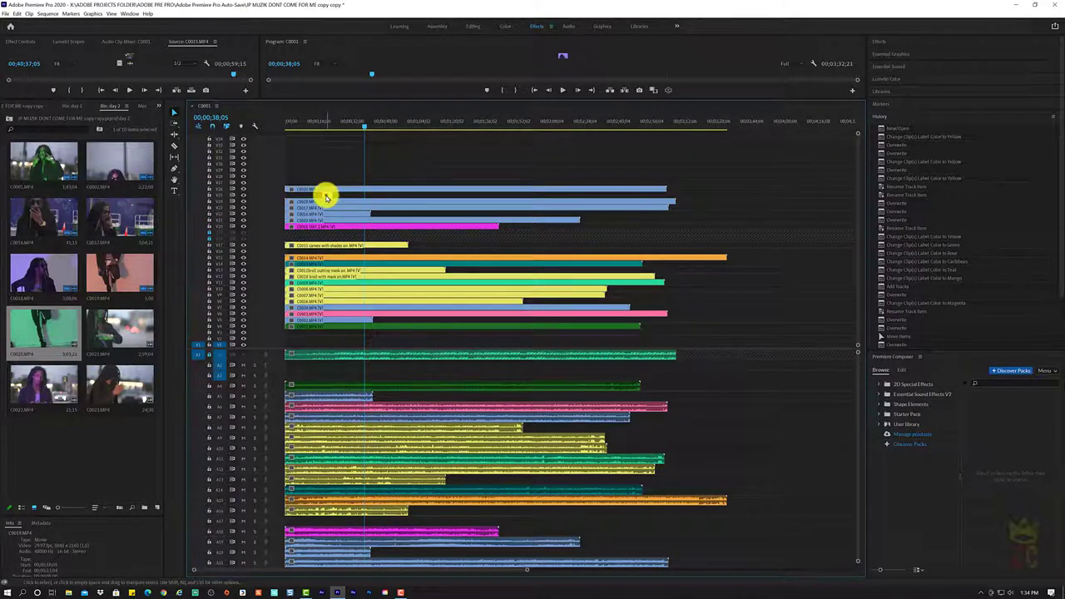
{"action": "left_click_drag", "start_coordinate": [327, 197], "coordinate": [282, 193]}
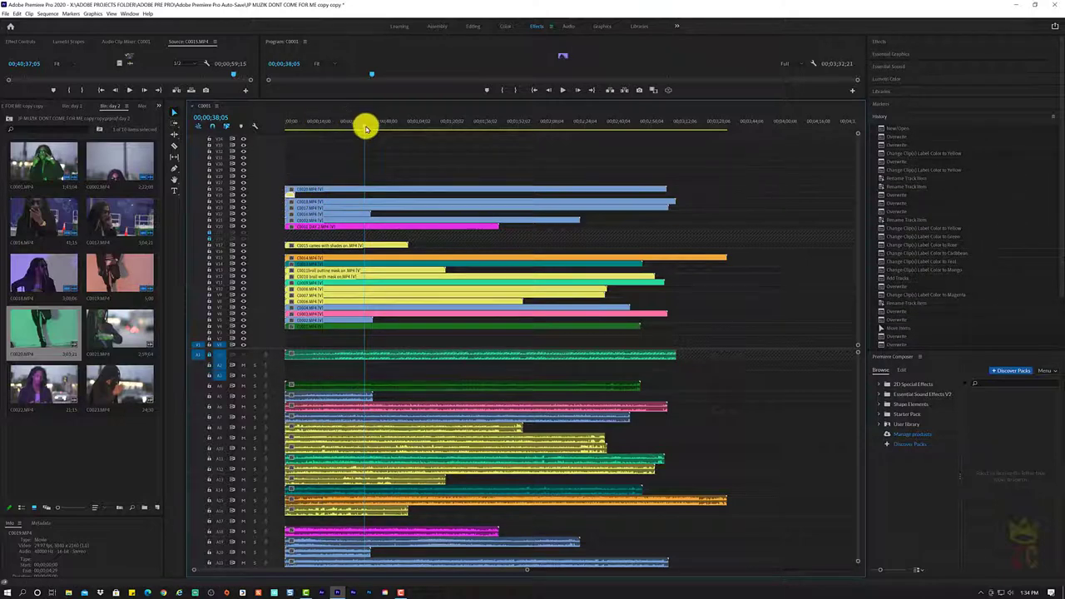
{"action": "left_click_drag", "start_coordinate": [363, 129], "coordinate": [259, 155]}
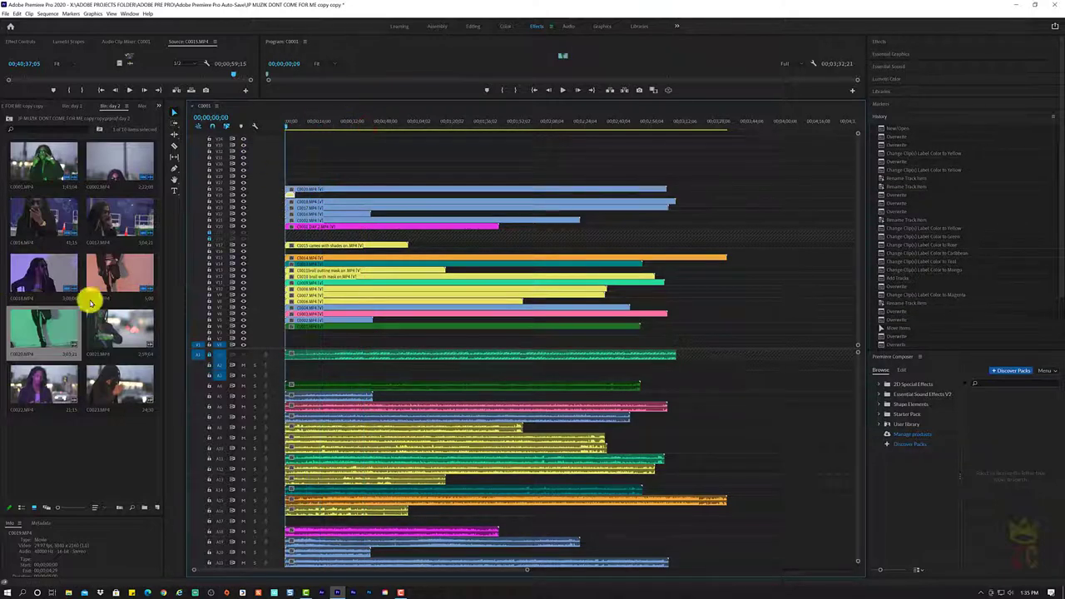
- Place C0021, C0022 and C0023 on the top video track at the sequence start
{"action": "left_click", "coordinate": [99, 328]}
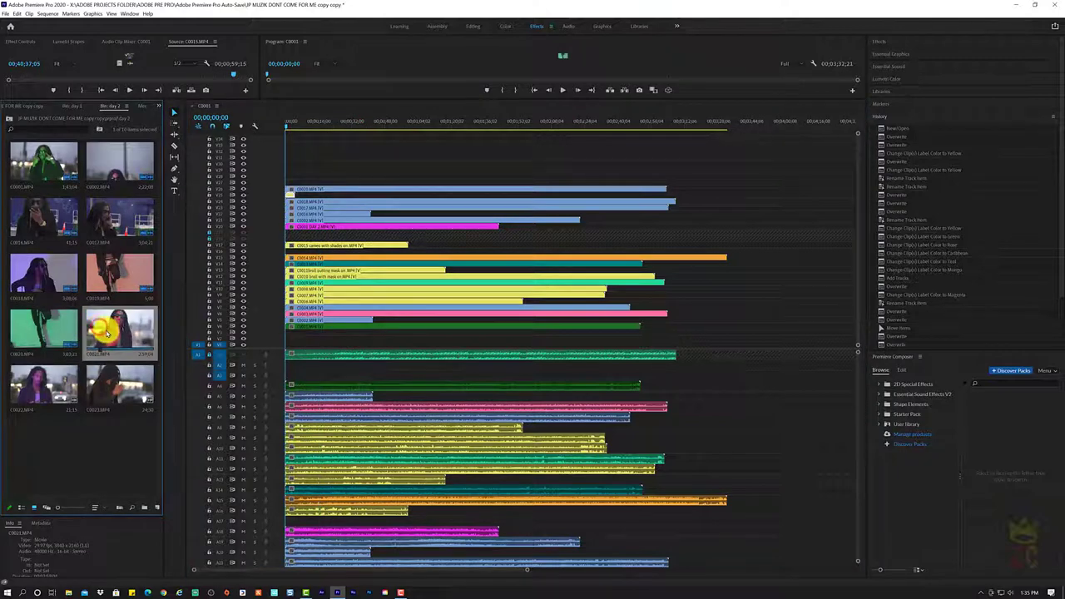
{"action": "left_click_drag", "start_coordinate": [119, 317], "coordinate": [284, 183]}
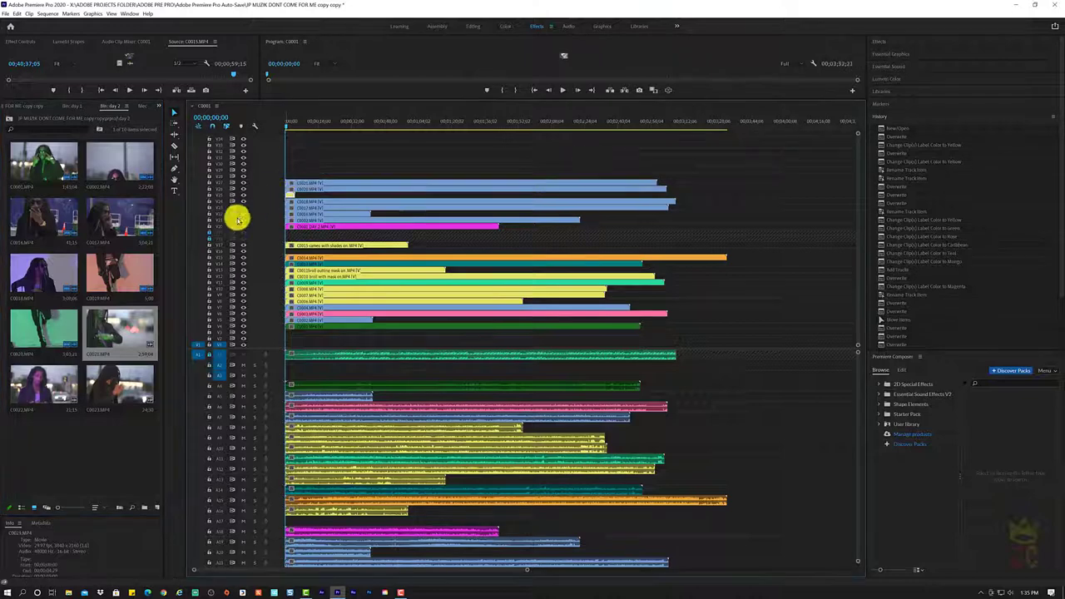
{"action": "left_click_drag", "start_coordinate": [42, 385], "coordinate": [275, 177]}
{"action": "left_click", "coordinate": [102, 385]}
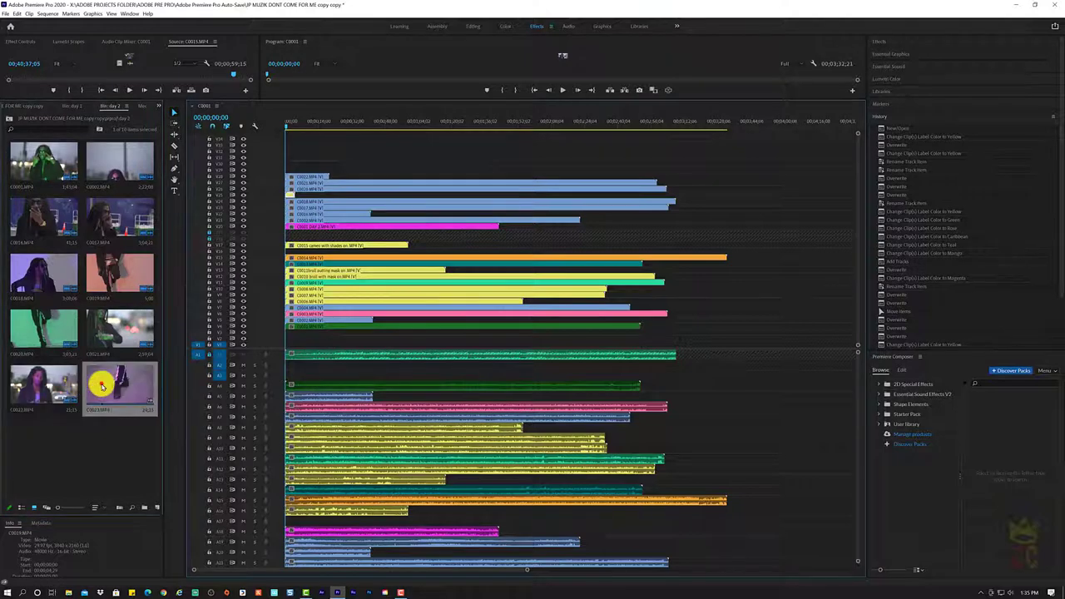
{"action": "left_click_drag", "start_coordinate": [102, 385], "coordinate": [304, 172]}
{"action": "left_click", "coordinate": [311, 173]}
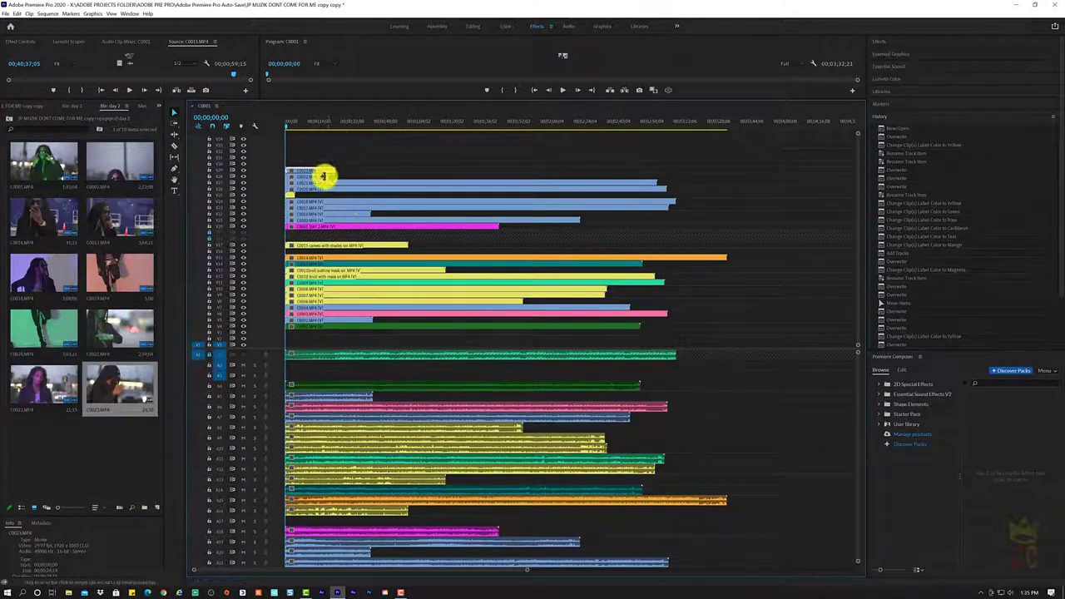
- Label the top clip Yellow and change the label colour of another upper video clip
{"action": "right_click", "coordinate": [329, 173]}
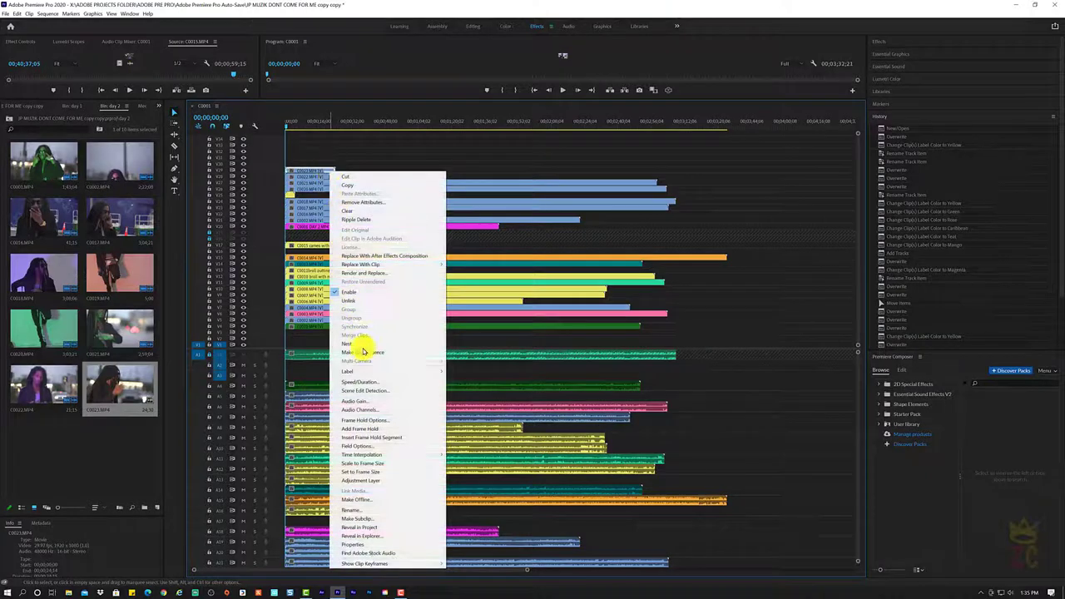
{"action": "mouse_move", "coordinate": [381, 371]}
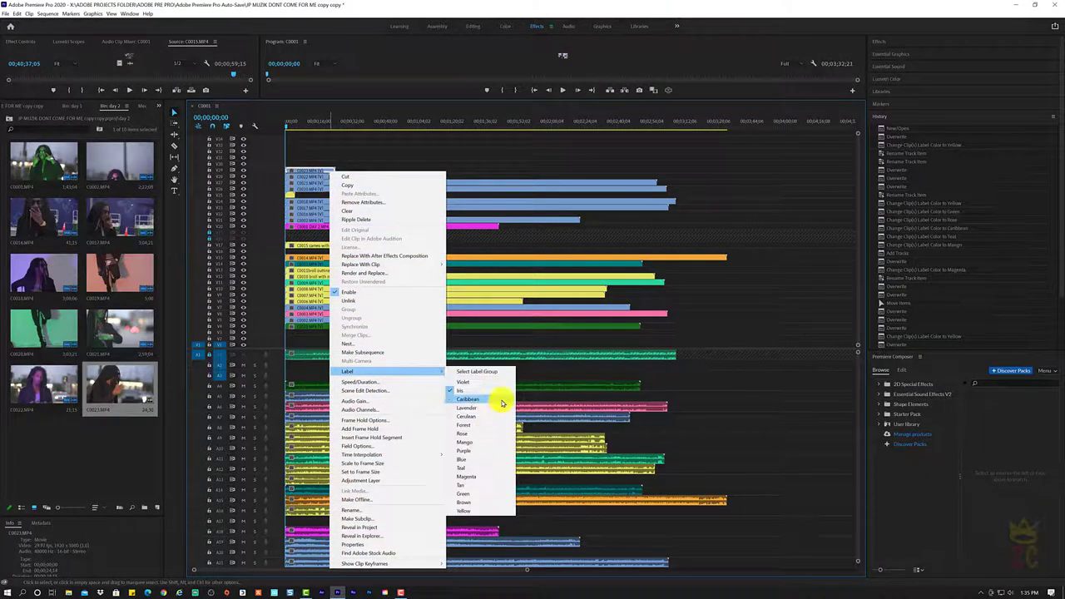
{"action": "left_click", "coordinate": [467, 511]}
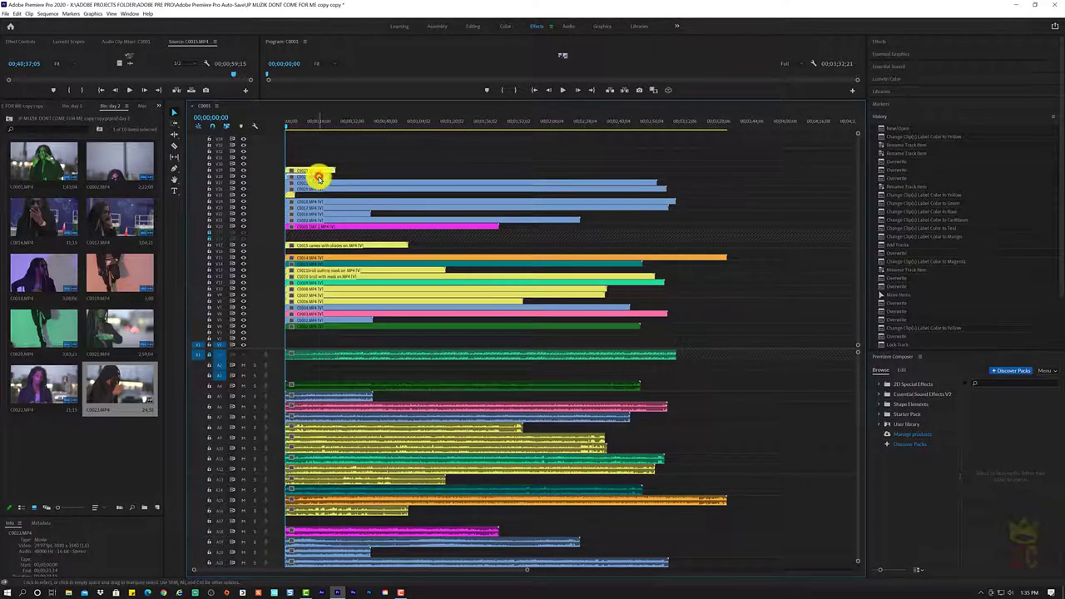
{"action": "right_click", "coordinate": [317, 178]}
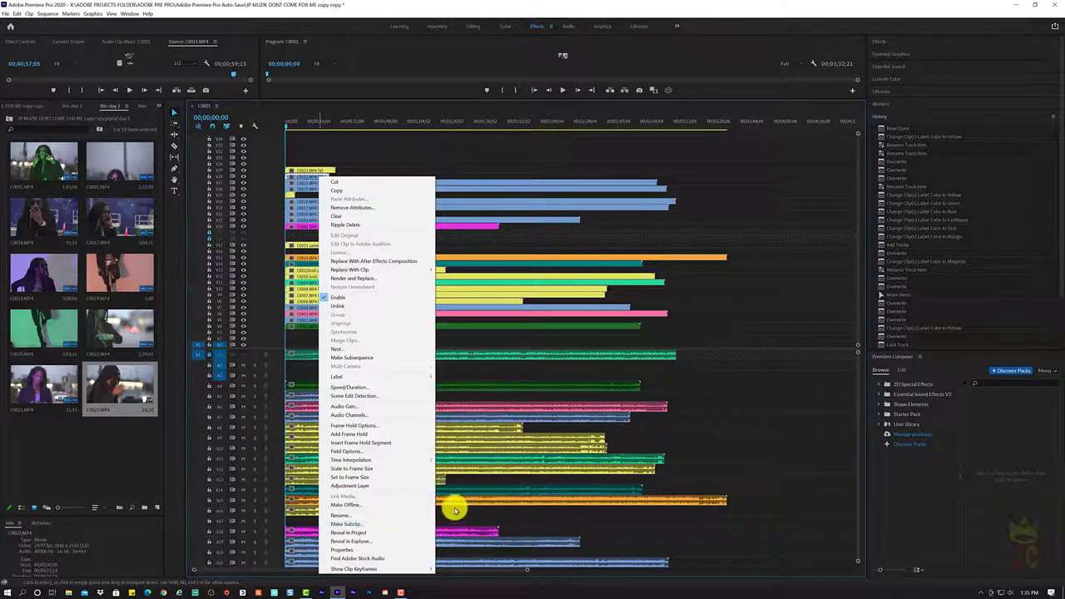
{"action": "mouse_move", "coordinate": [385, 376]}
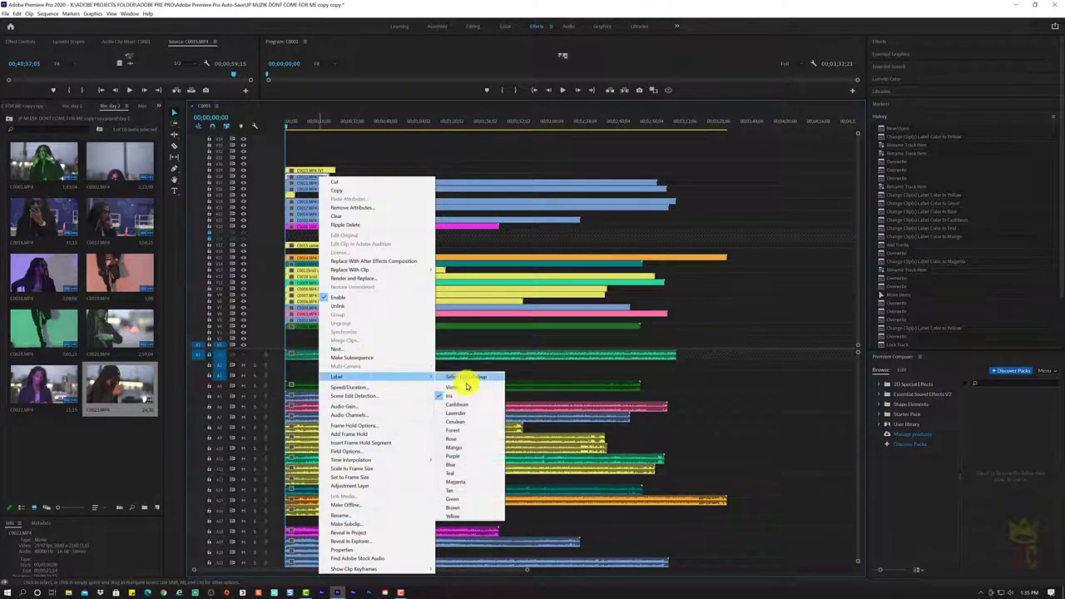
{"action": "left_click", "coordinate": [445, 516]}
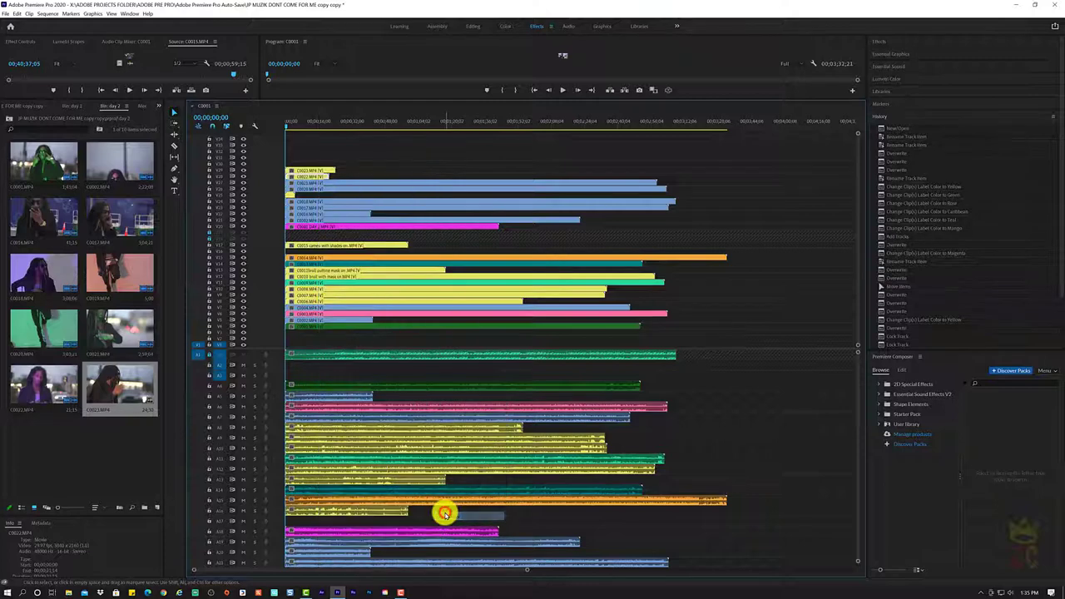
{"action": "left_click", "coordinate": [349, 219]}
{"action": "right_click", "coordinate": [347, 215]}
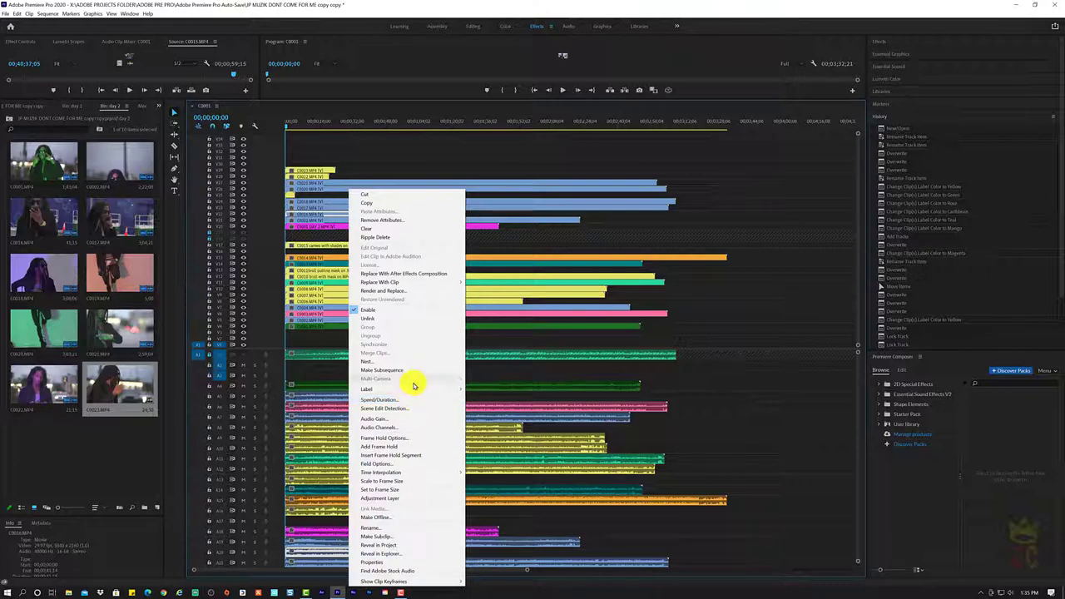
{"action": "mouse_move", "coordinate": [421, 388]}
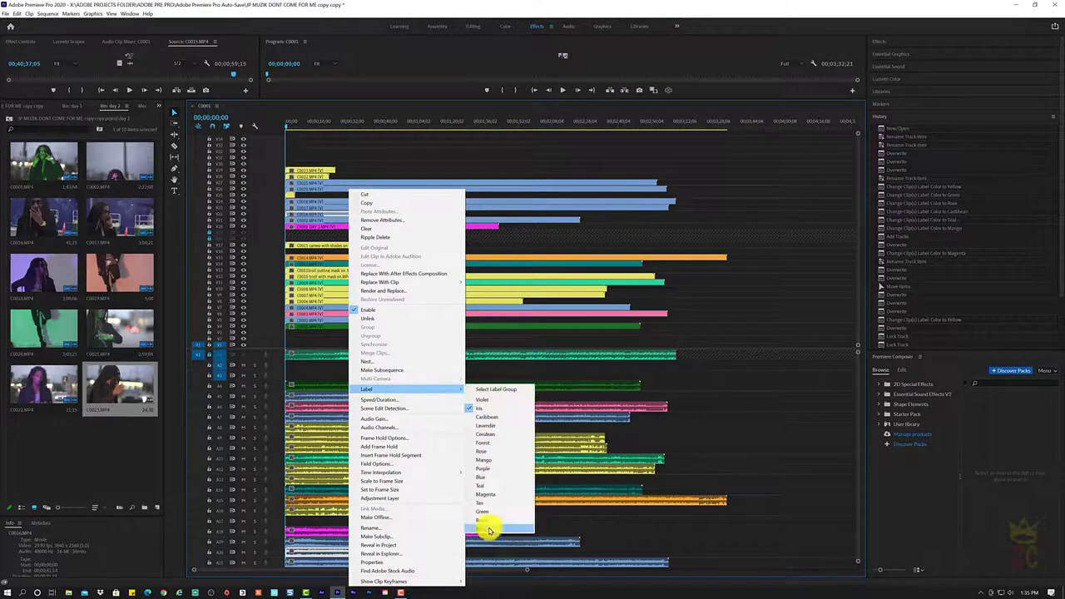
{"action": "left_click", "coordinate": [489, 526]}
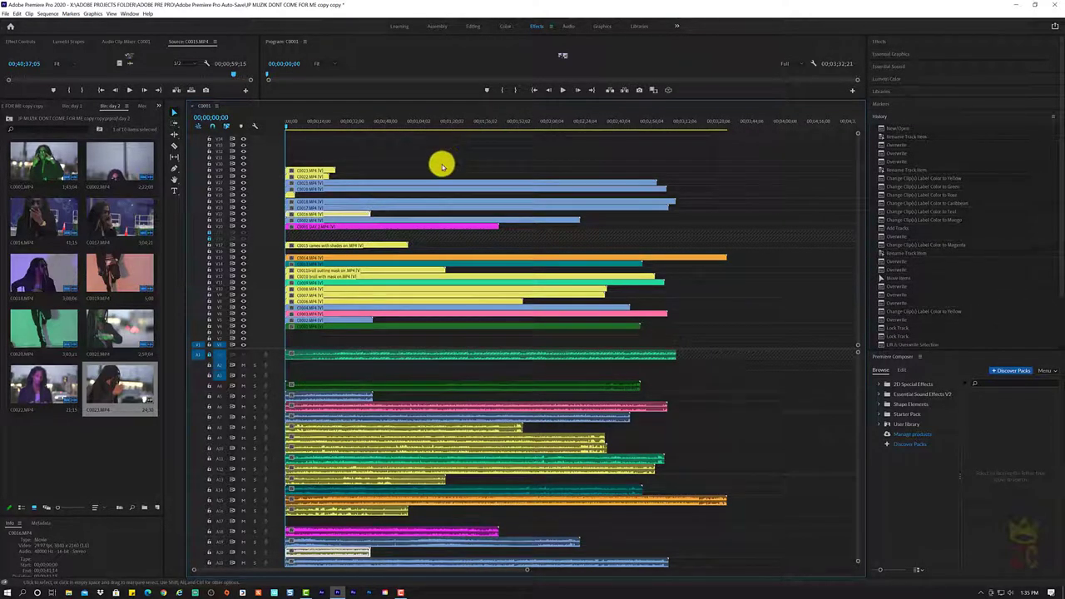
- Select several upper video clips, dismiss their menu, then select C0002 with its linked audio
{"action": "left_click", "coordinate": [297, 220]}
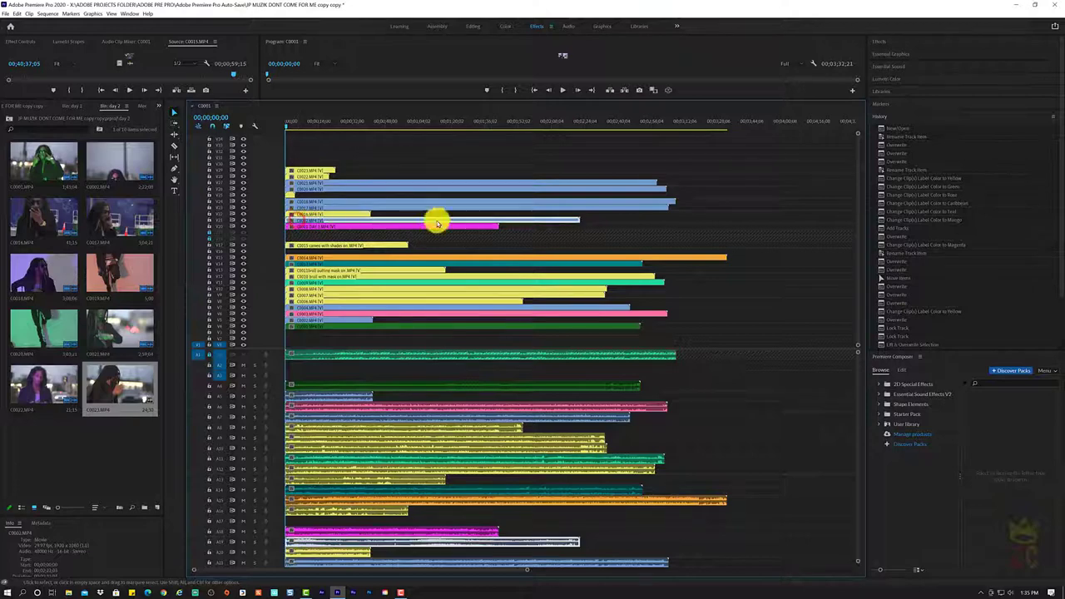
{"action": "left_click_drag", "start_coordinate": [630, 223], "coordinate": [383, 184]}
{"action": "right_click", "coordinate": [381, 184]}
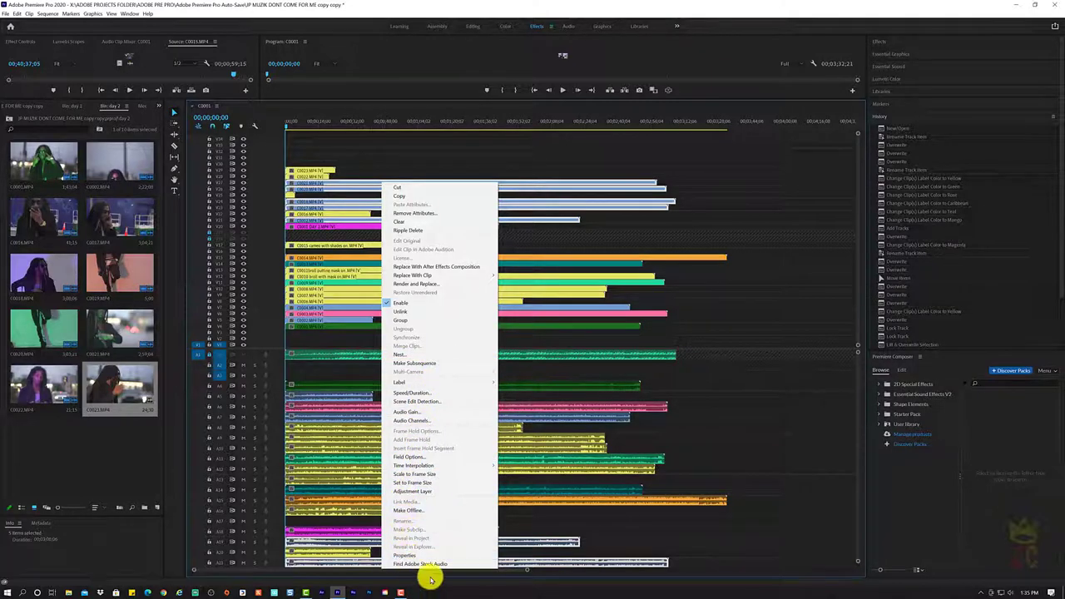
{"action": "left_click", "coordinate": [573, 372]}
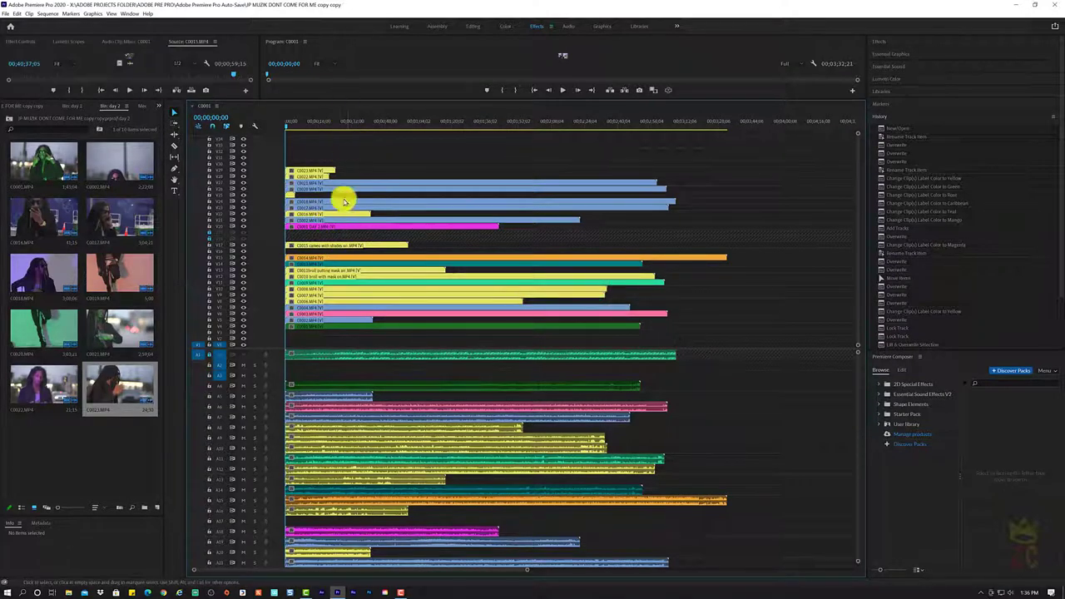
{"action": "left_click", "coordinate": [392, 221]}
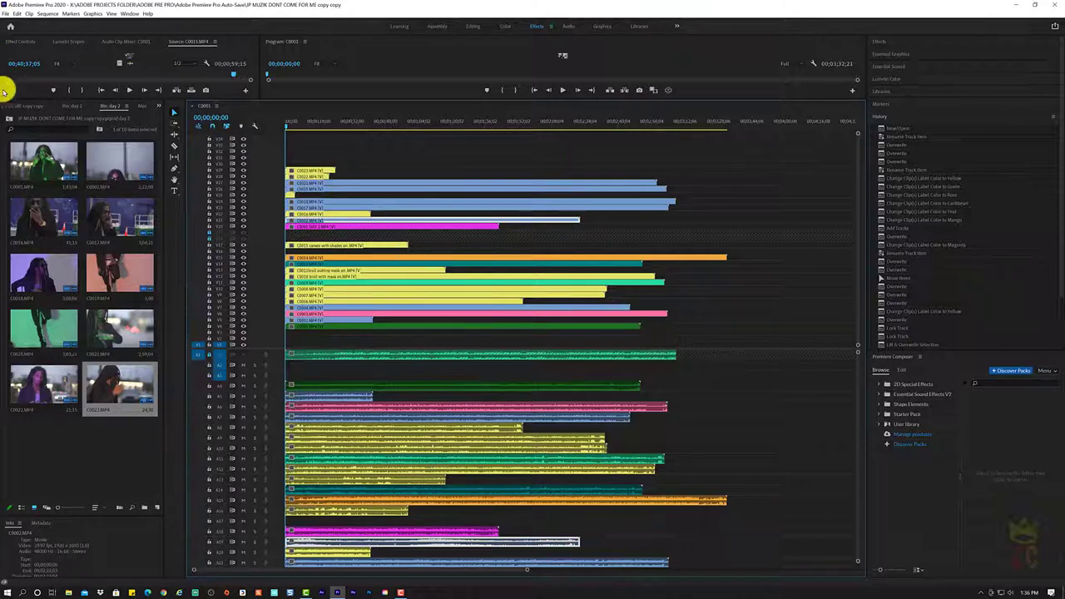
- Show the project's top-level bins and give C0002 the Cerulean label colour
{"action": "left_click", "coordinate": [10, 121]}
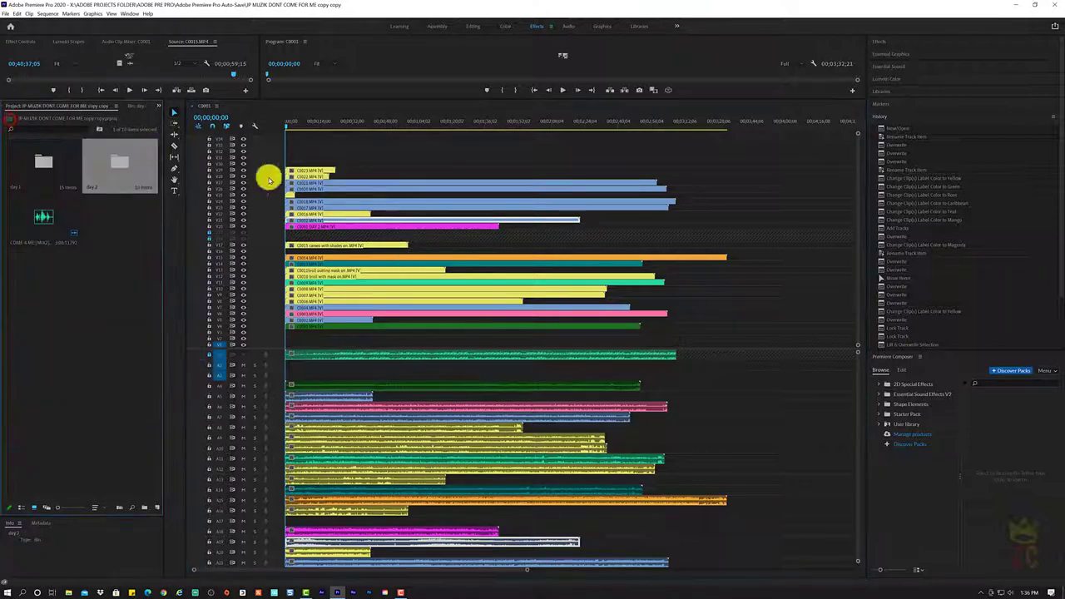
{"action": "left_click", "coordinate": [653, 225]}
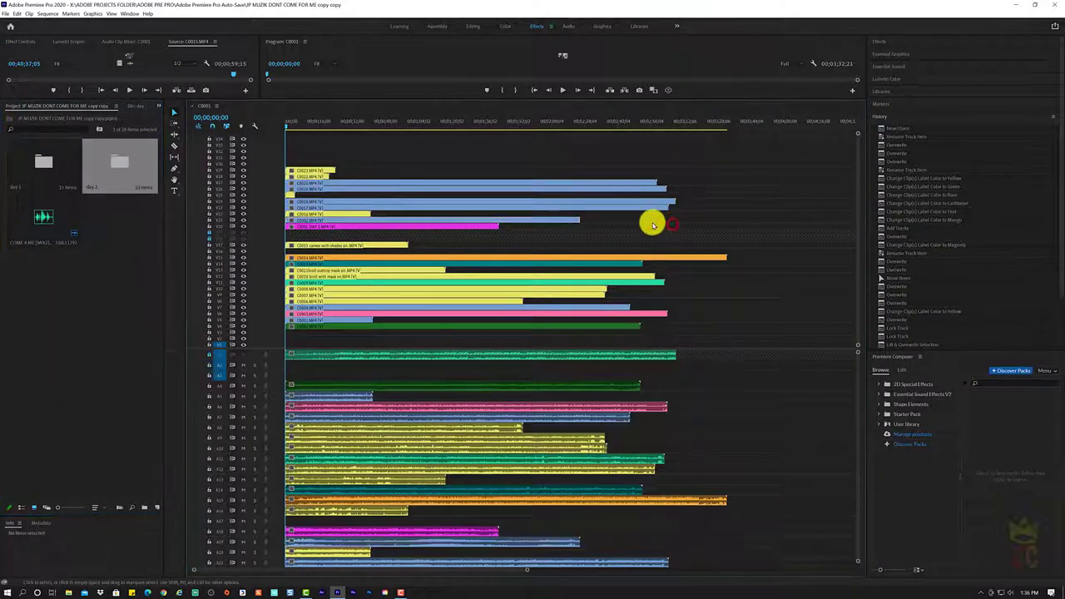
{"action": "right_click", "coordinate": [532, 223]}
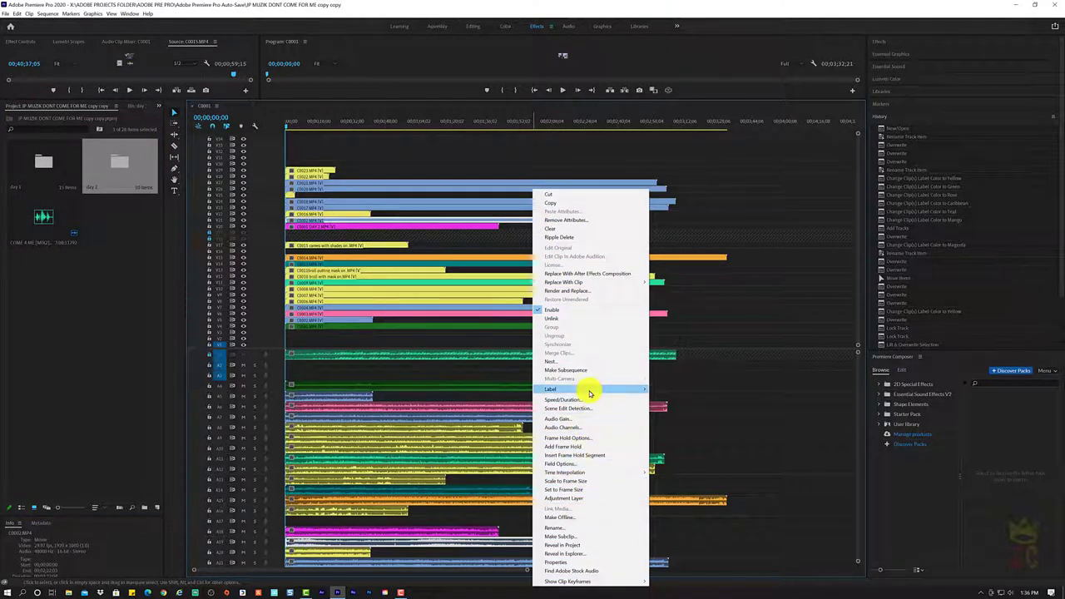
{"action": "mouse_move", "coordinate": [589, 388]}
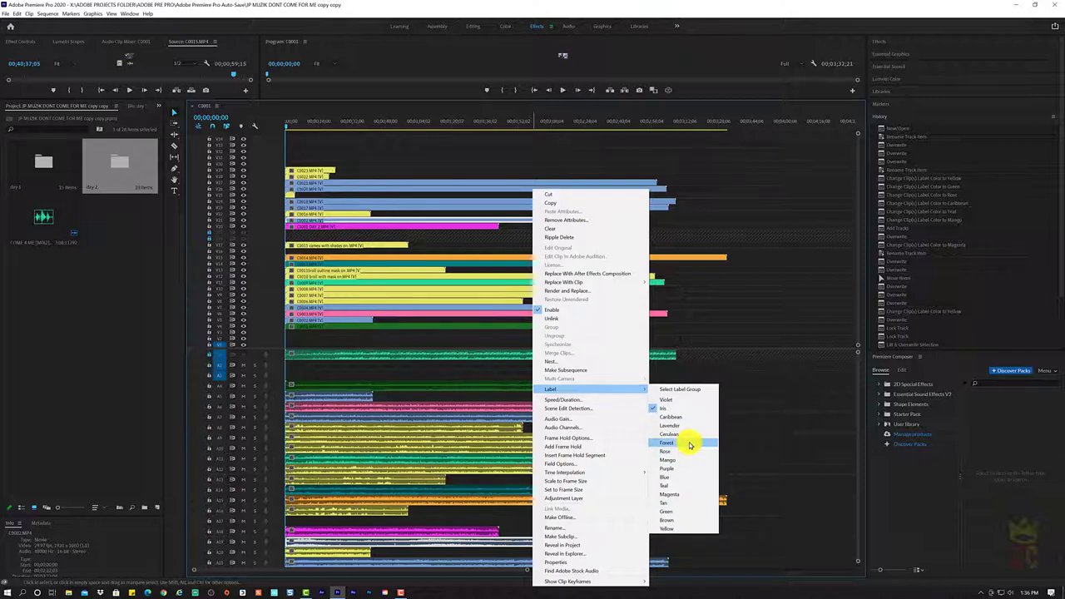
{"action": "left_click", "coordinate": [687, 438]}
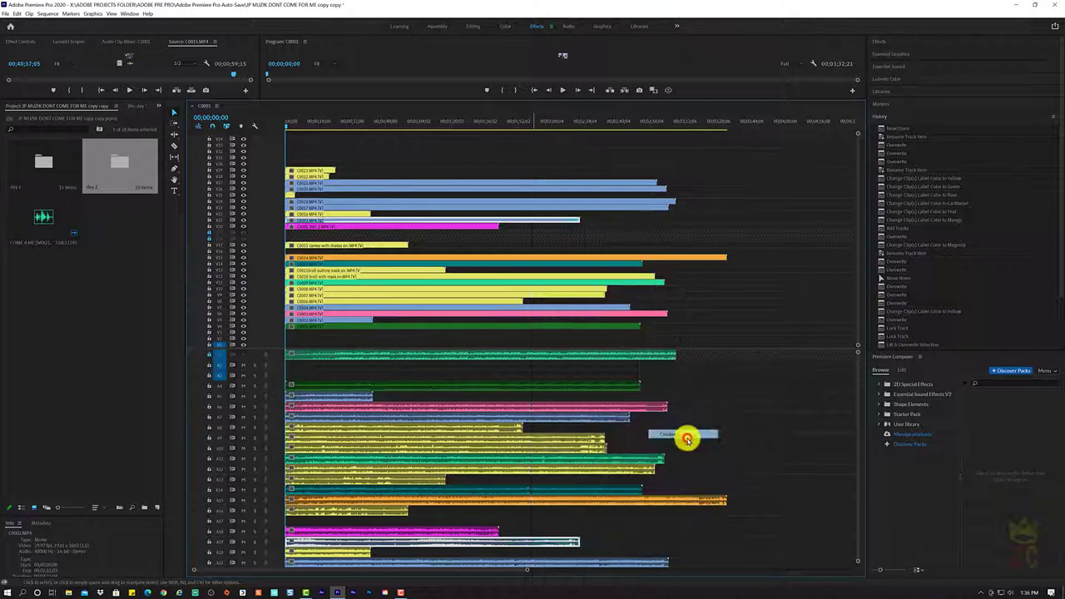
- Label the next upper clip Rose and another upper clip Mango
{"action": "left_click", "coordinate": [444, 208]}
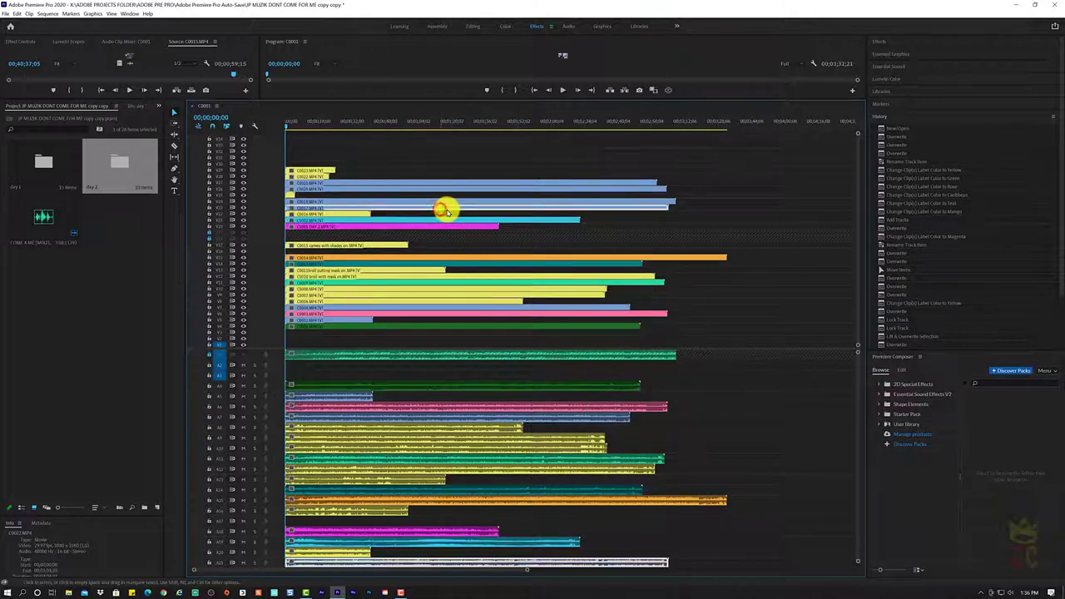
{"action": "right_click", "coordinate": [468, 201]}
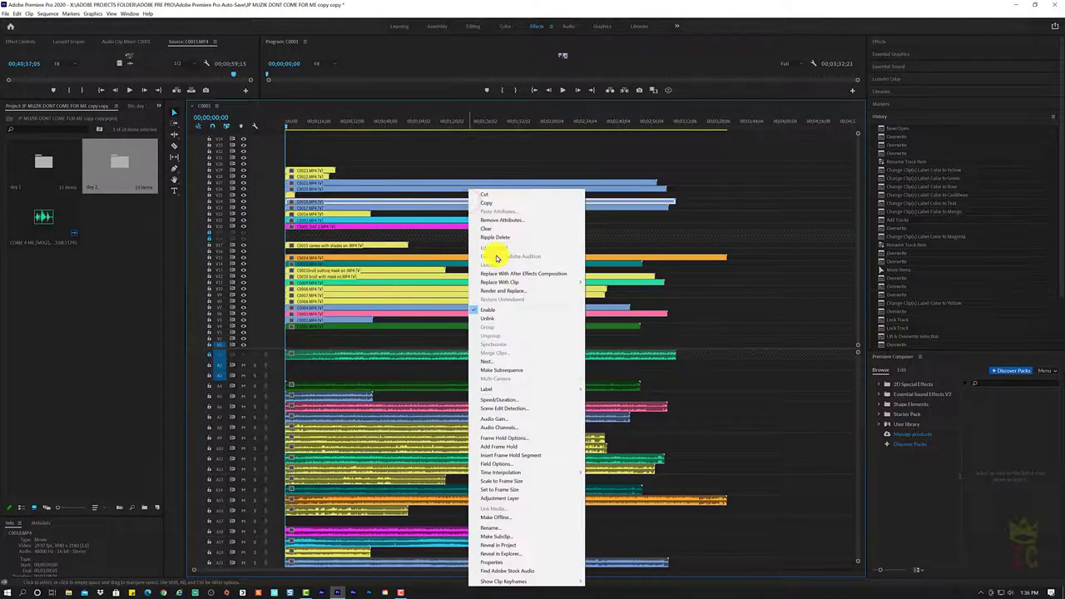
{"action": "mouse_move", "coordinate": [508, 391]}
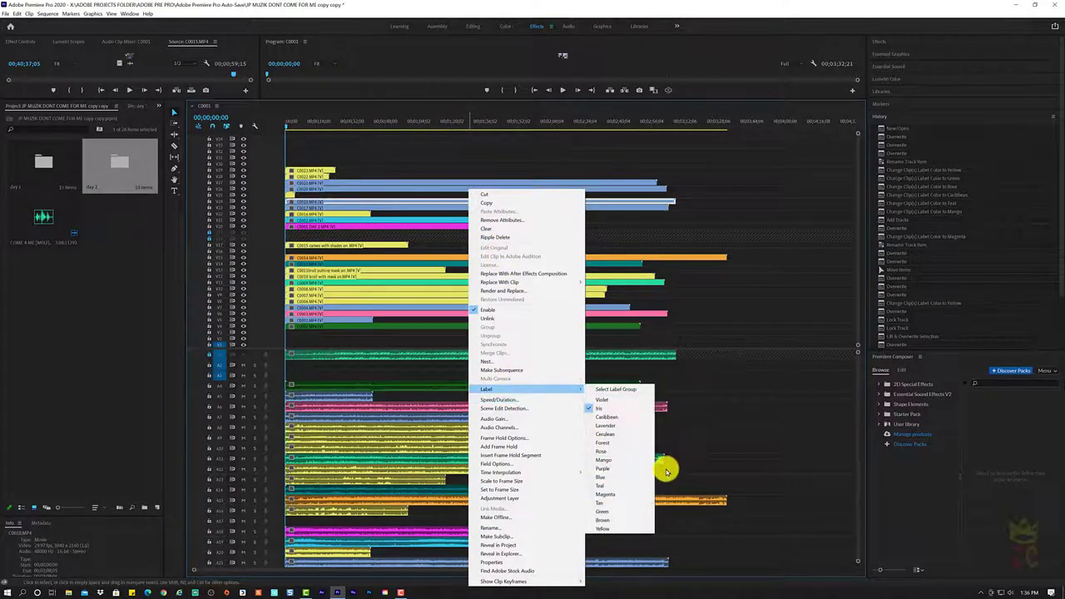
{"action": "left_click", "coordinate": [622, 444]}
{"action": "left_click", "coordinate": [403, 187]}
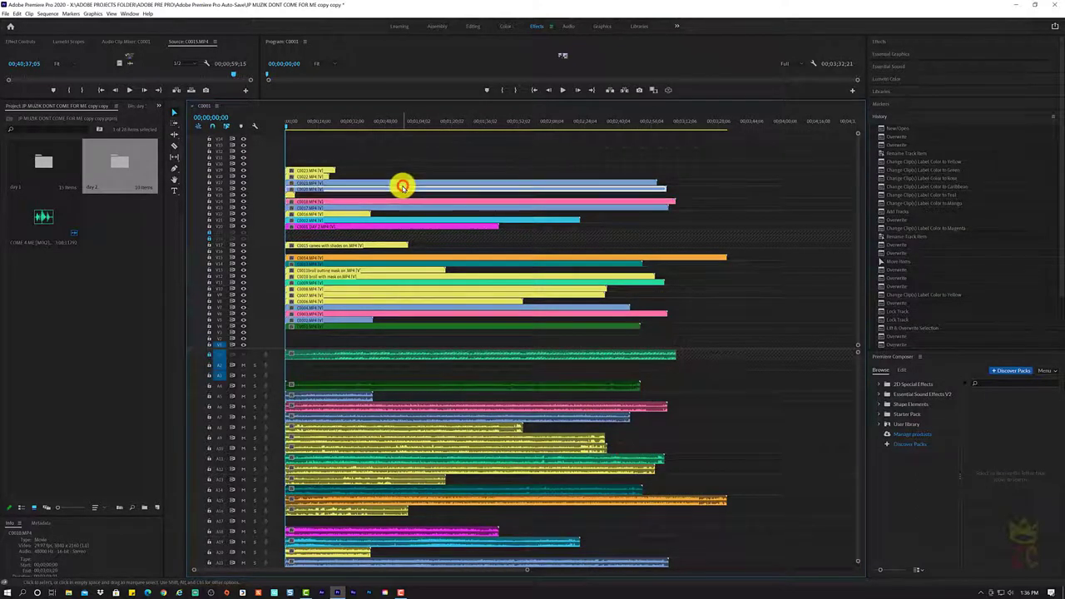
{"action": "right_click", "coordinate": [402, 187]}
{"action": "mouse_move", "coordinate": [475, 385]}
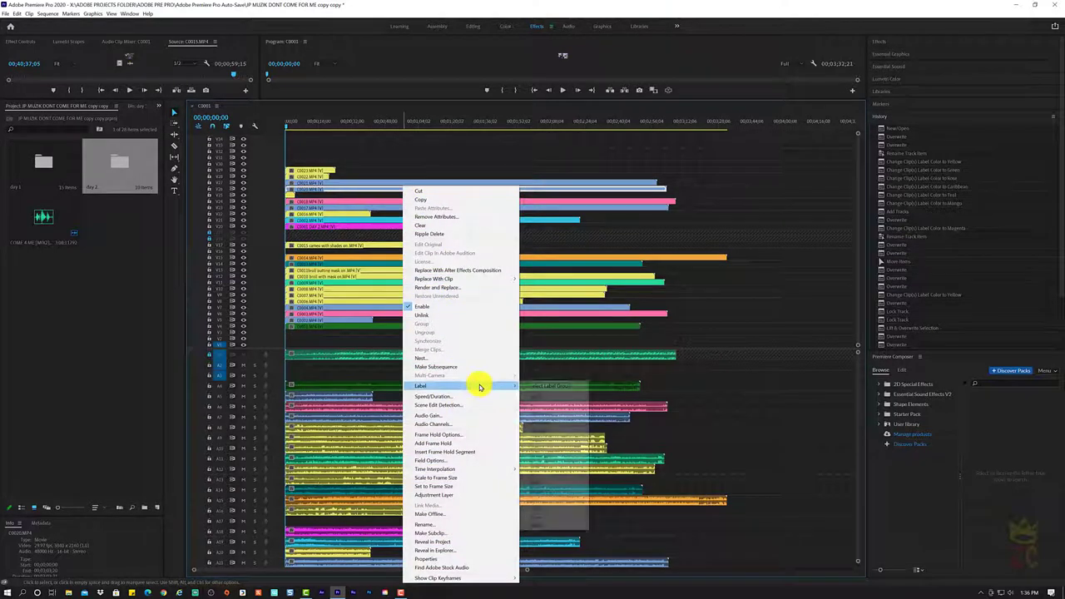
{"action": "left_click", "coordinate": [550, 458]}
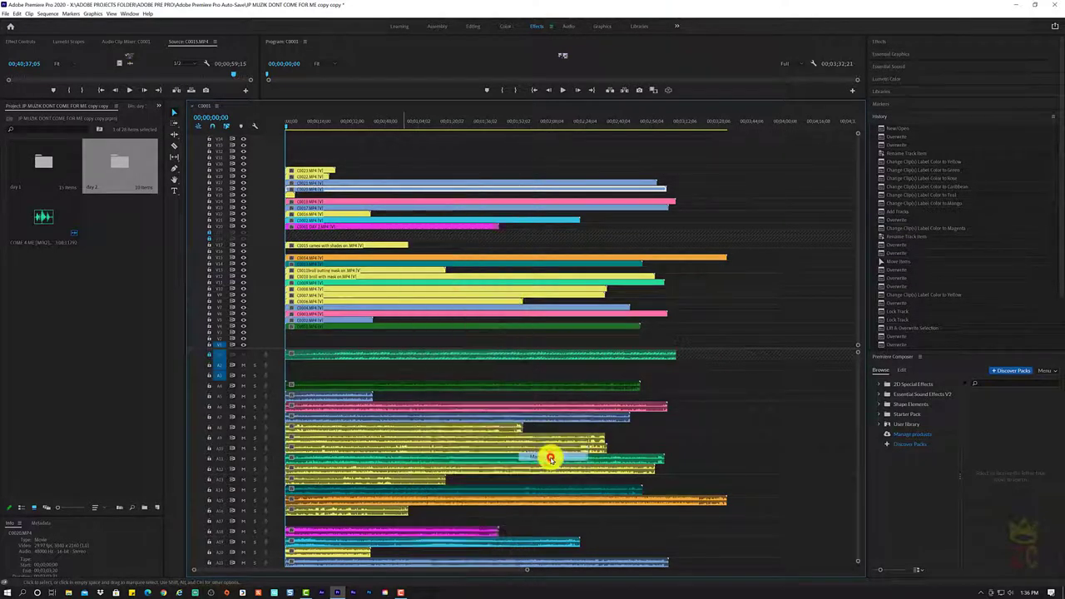
{"action": "left_click", "coordinate": [419, 179]}
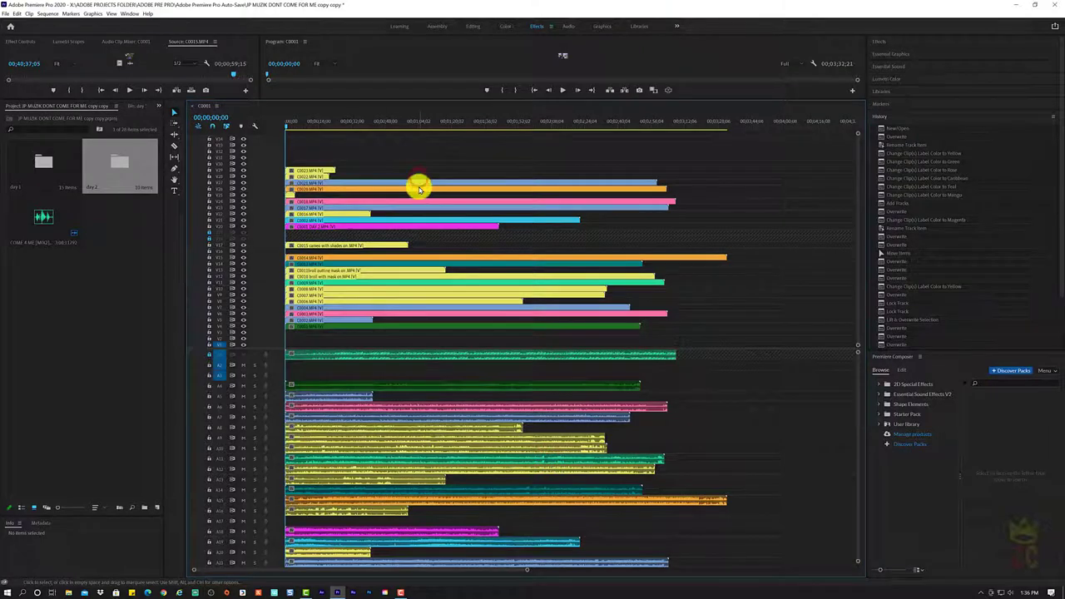
- Give clip C0021 the Magenta label colour
{"action": "left_click", "coordinate": [431, 183]}
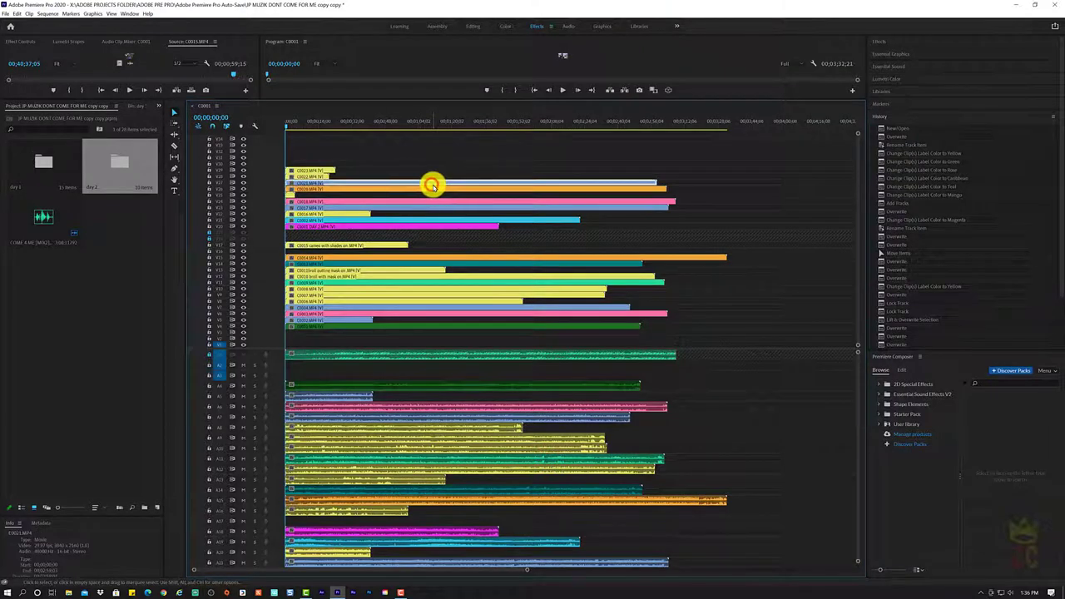
{"action": "right_click", "coordinate": [434, 185]}
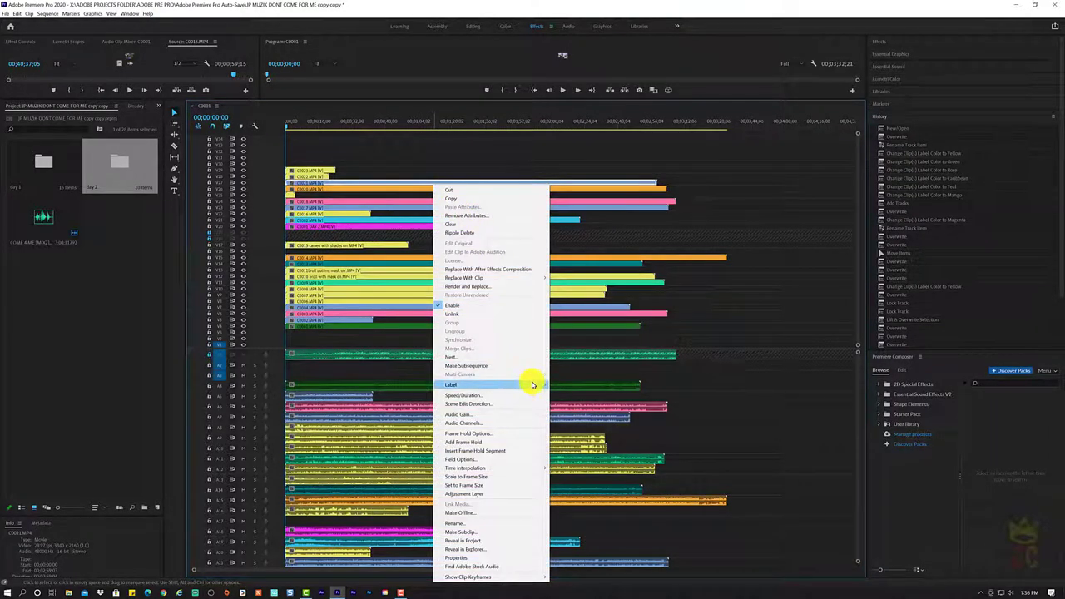
{"action": "mouse_move", "coordinate": [535, 386]}
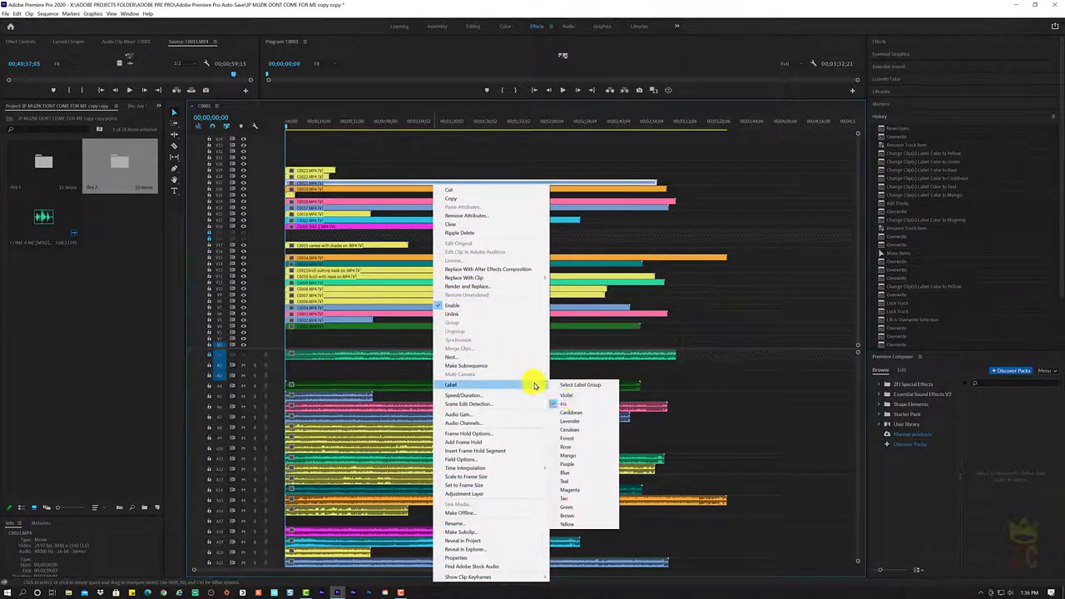
{"action": "left_click", "coordinate": [590, 490]}
{"action": "left_click", "coordinate": [452, 131]}
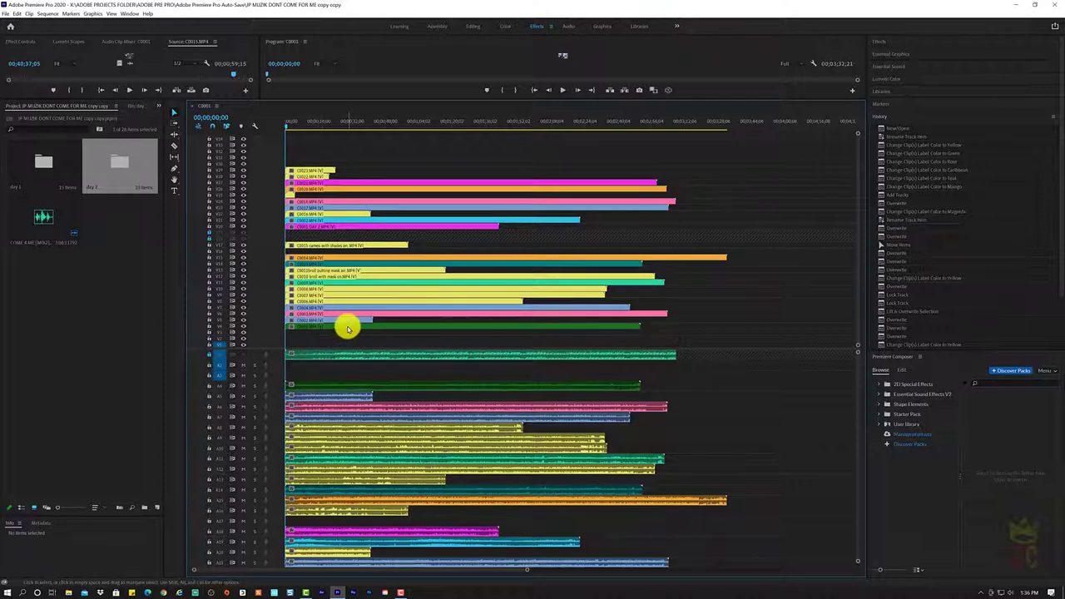
- Rename clip C0001 to 'C0001 DAY 1.MP4'
{"action": "right_click", "coordinate": [347, 327]}
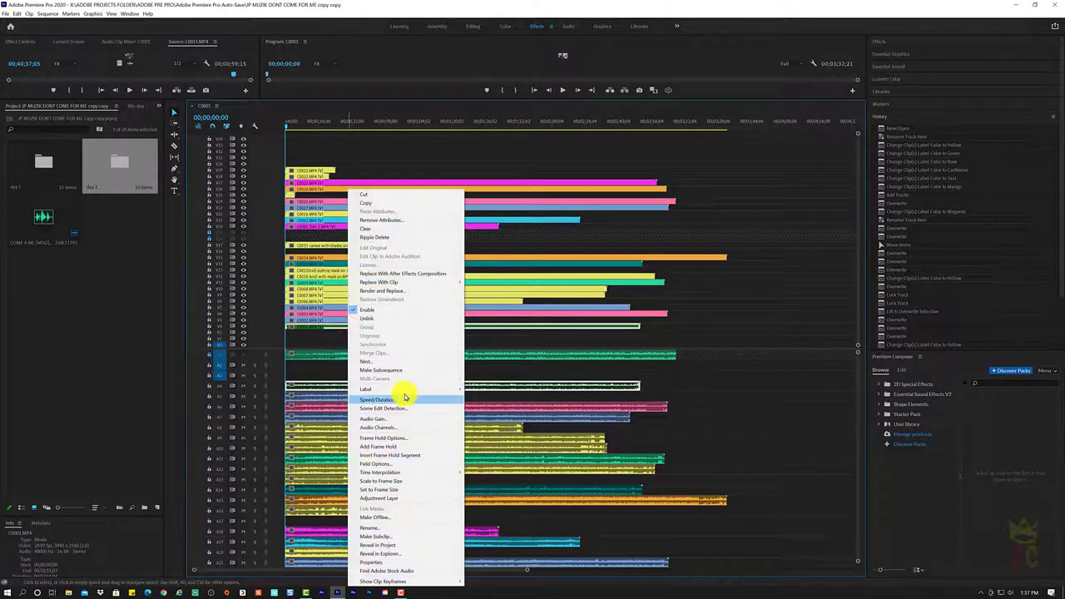
{"action": "left_click", "coordinate": [391, 529]}
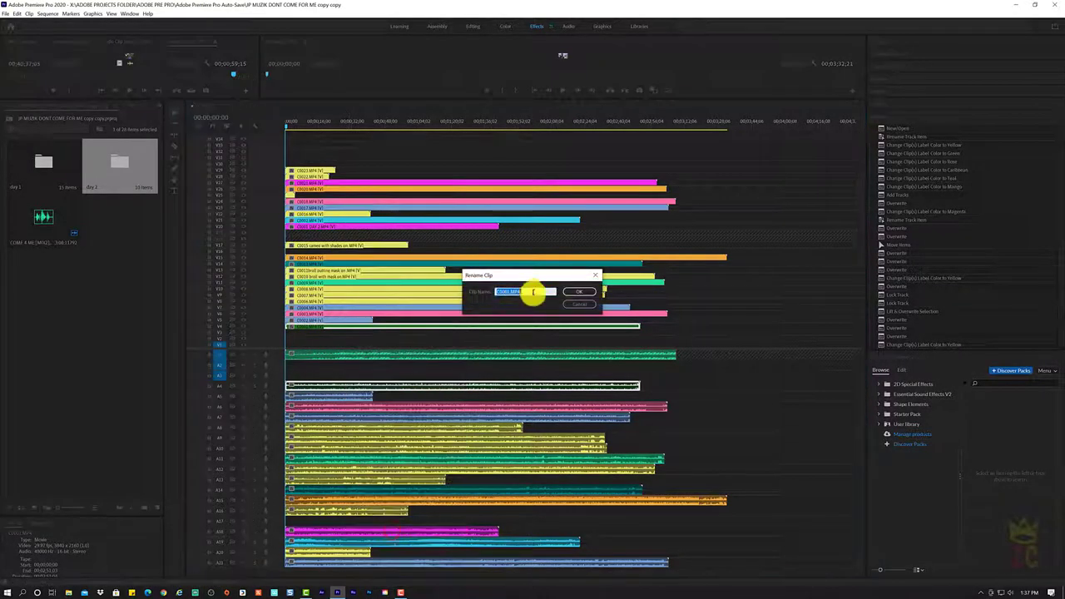
{"action": "left_click", "coordinate": [545, 291]}
{"action": "key", "text": "Left"}
{"action": "key", "text": "Left"}
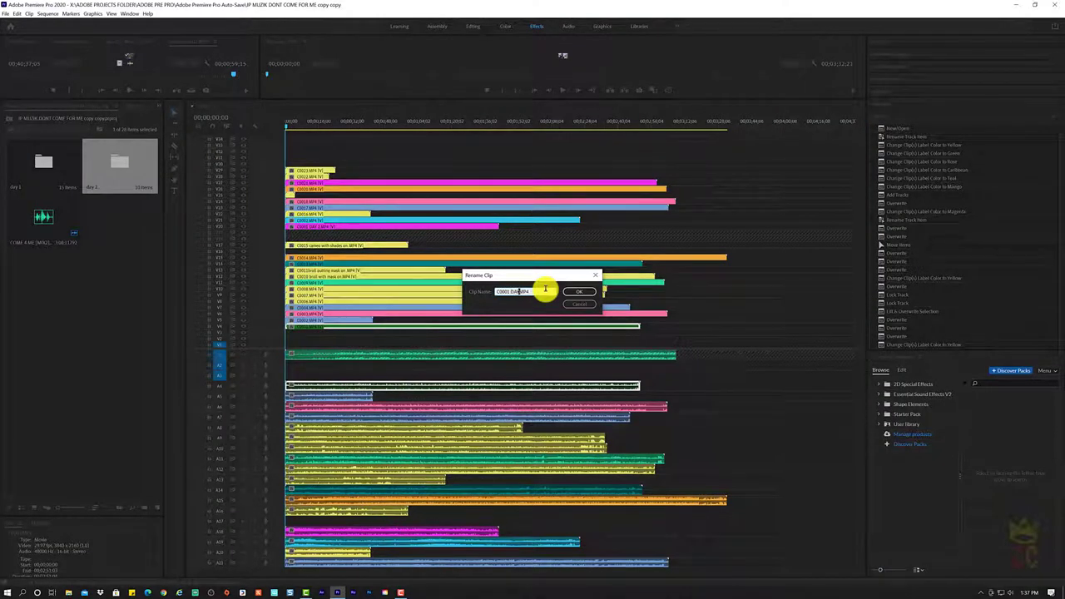
{"action": "key", "text": "Return"}
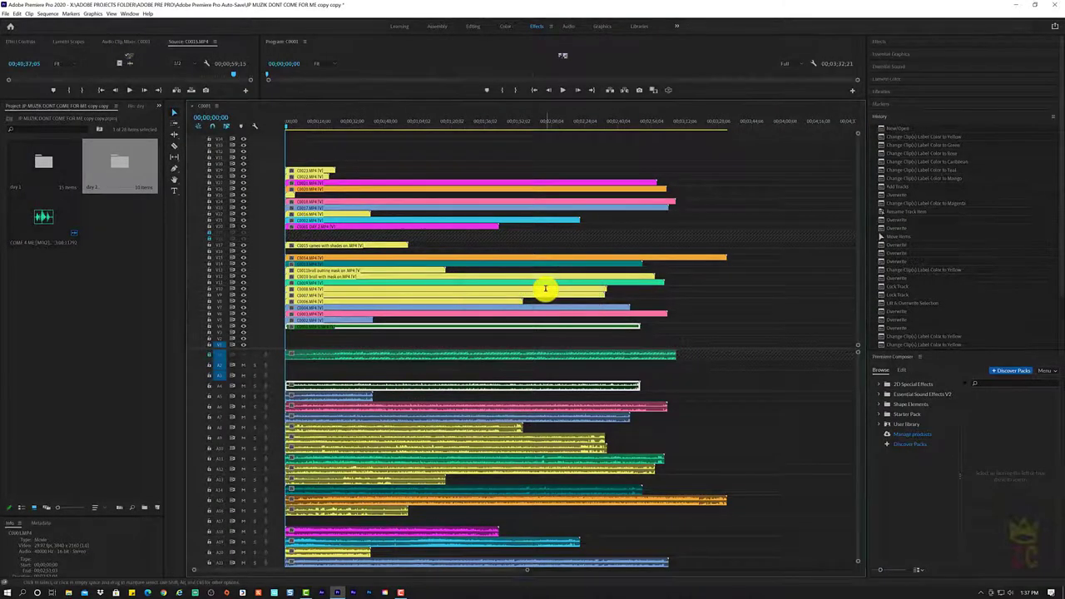
{"action": "left_click", "coordinate": [759, 295]}
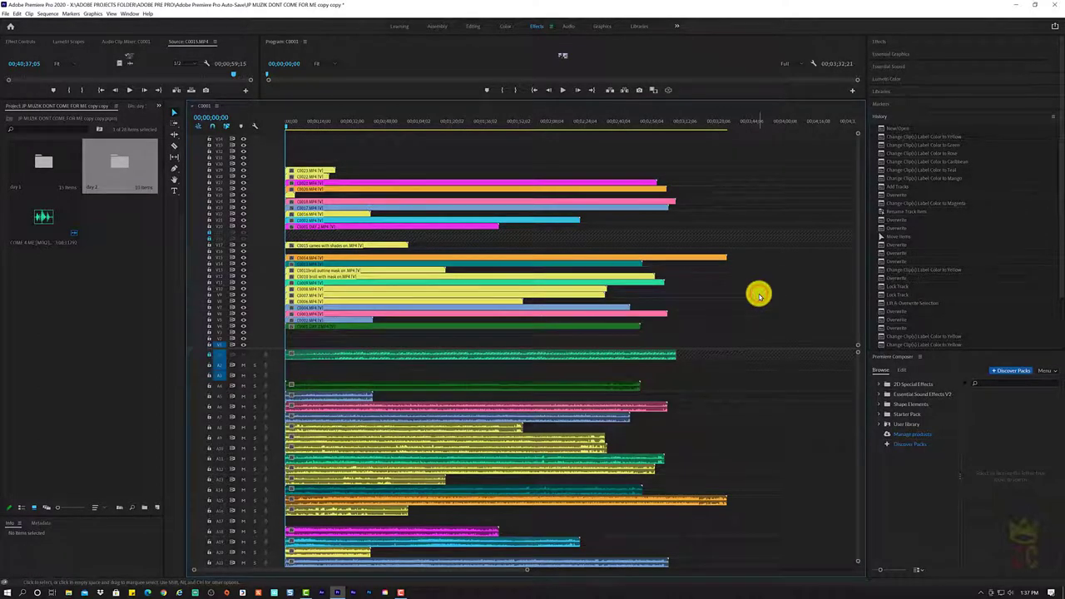
- Deselect the day 2 bin and enlarge the monitors by shrinking the timeline
{"action": "left_click", "coordinate": [23, 301]}
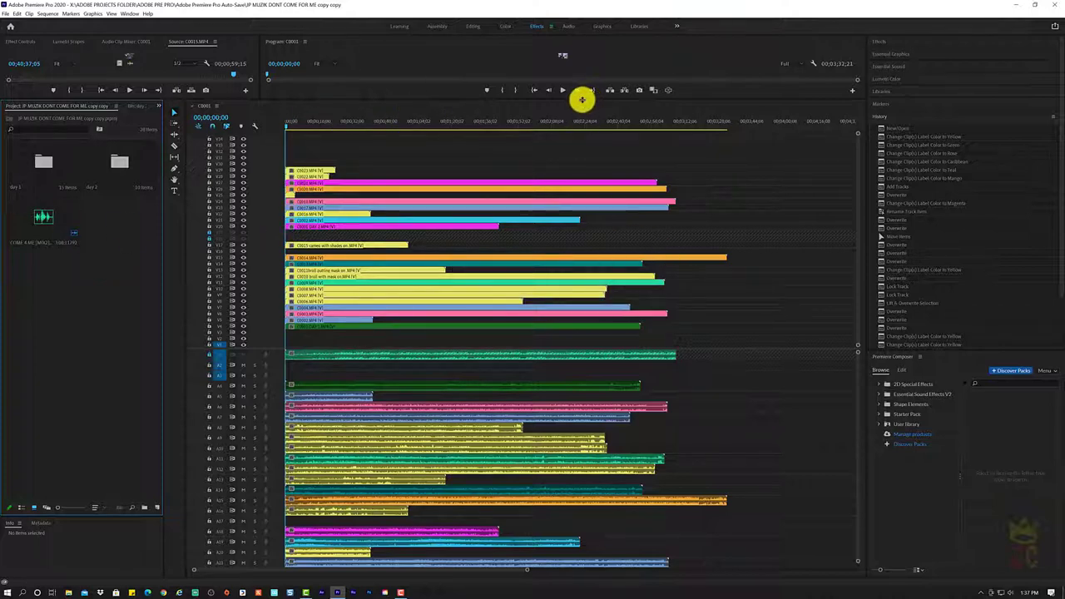
{"action": "left_click_drag", "start_coordinate": [582, 100], "coordinate": [572, 309]}
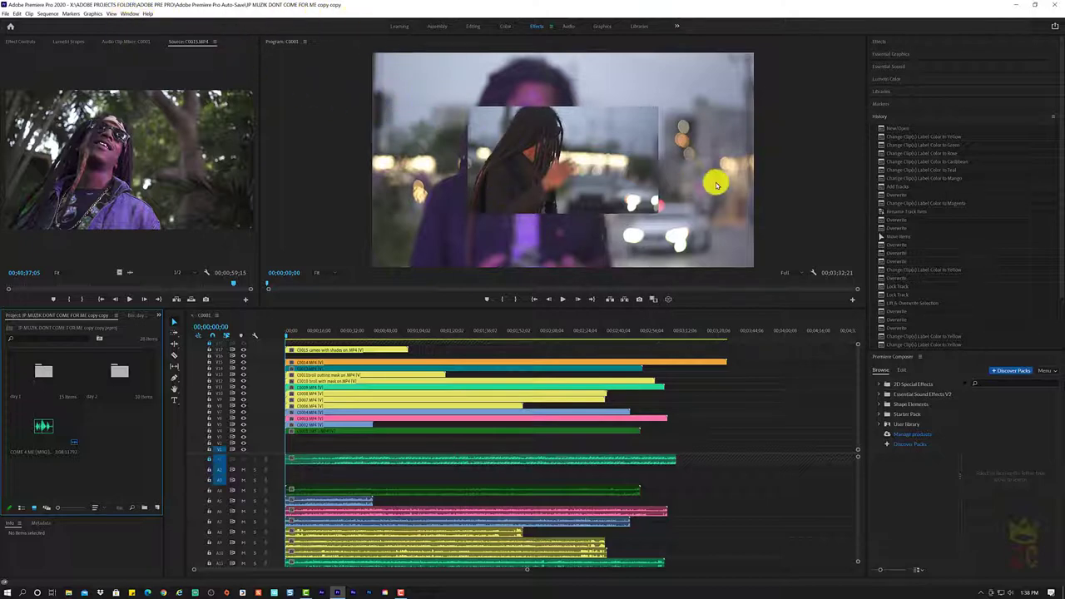
- Bring up the Sequence Settings dialog from the Sequence menu
{"action": "left_click", "coordinate": [129, 14]}
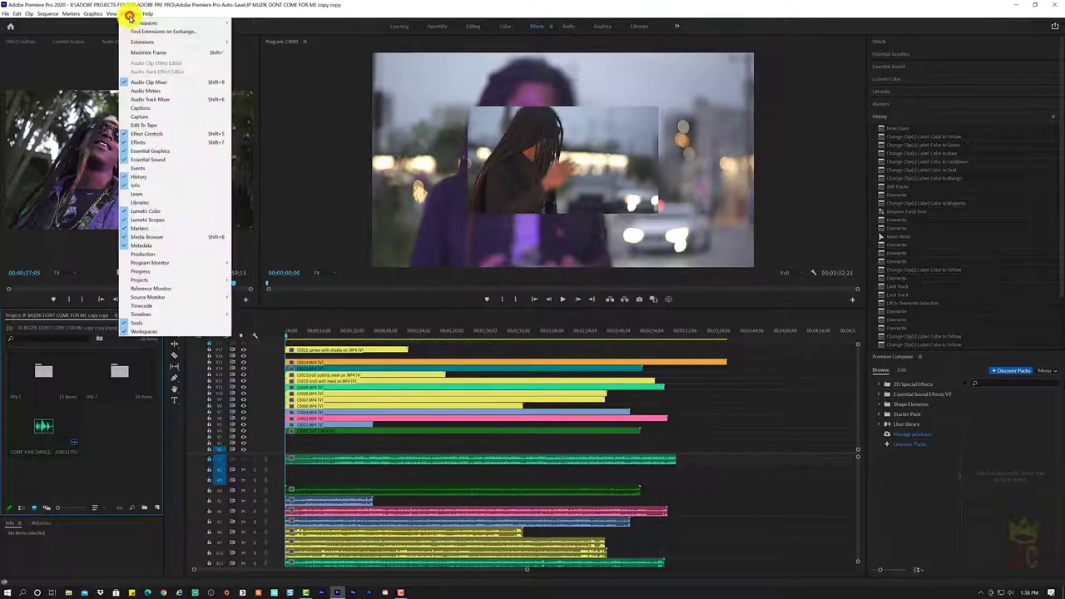
{"action": "left_click", "coordinate": [47, 14]}
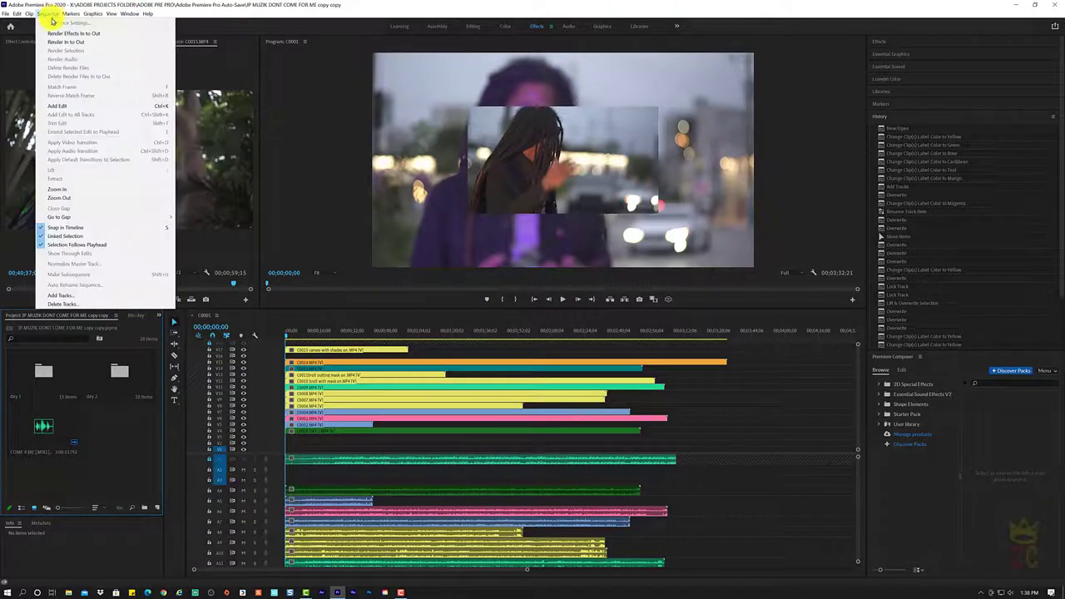
{"action": "left_click", "coordinate": [309, 235]}
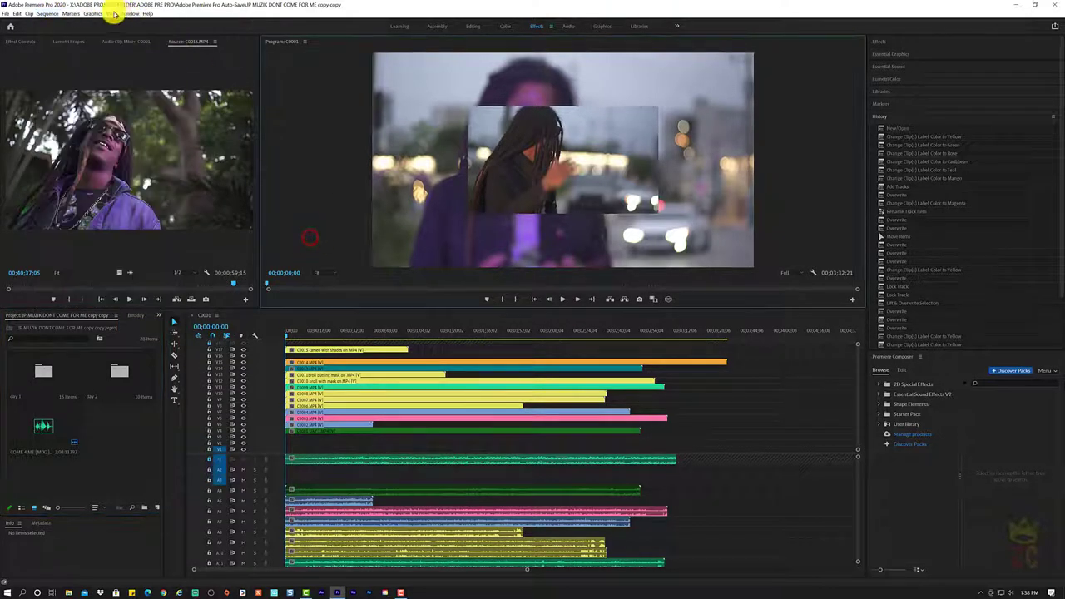
{"action": "left_click", "coordinate": [47, 14]}
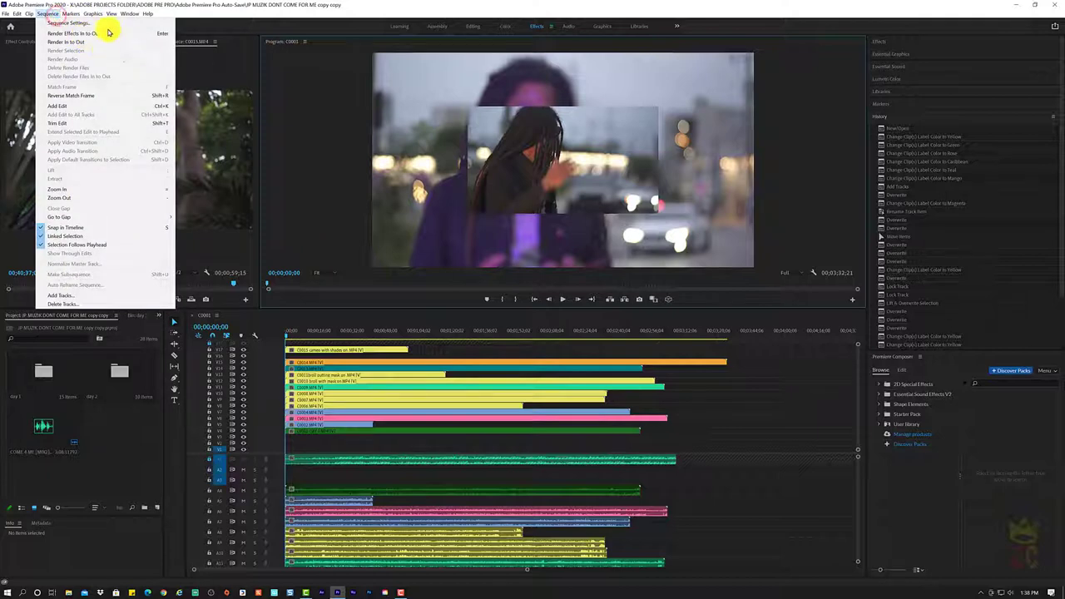
{"action": "mouse_move", "coordinate": [92, 15]}
{"action": "left_click", "coordinate": [52, 15]}
{"action": "left_click", "coordinate": [53, 15]}
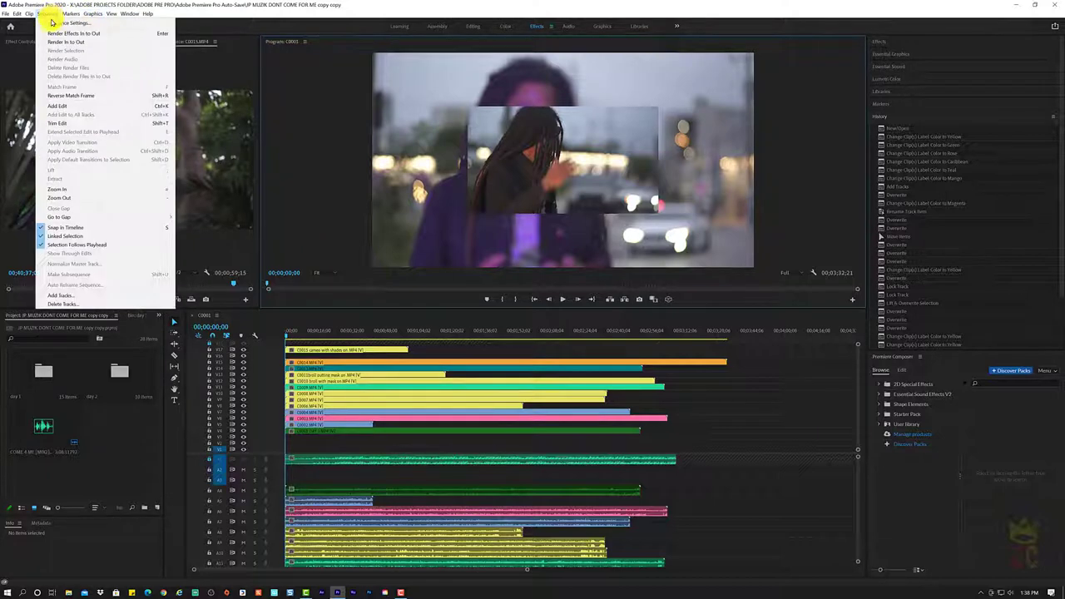
{"action": "left_click", "coordinate": [50, 23]}
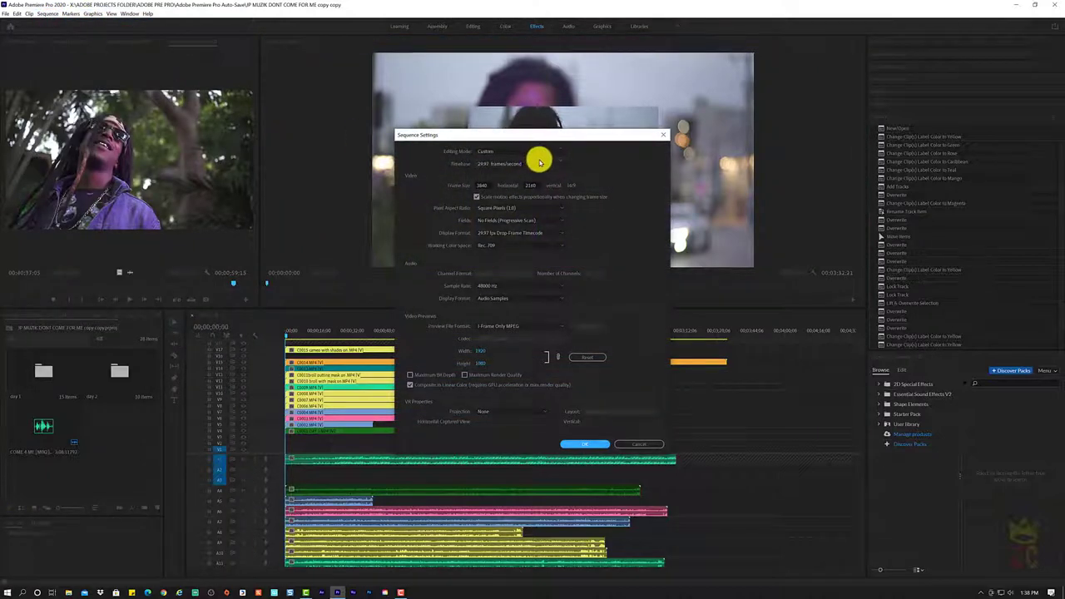
- Set the frame size to 1920×1080, keep the 29.97 frames/second timebase, and apply
{"action": "left_click", "coordinate": [541, 165]}
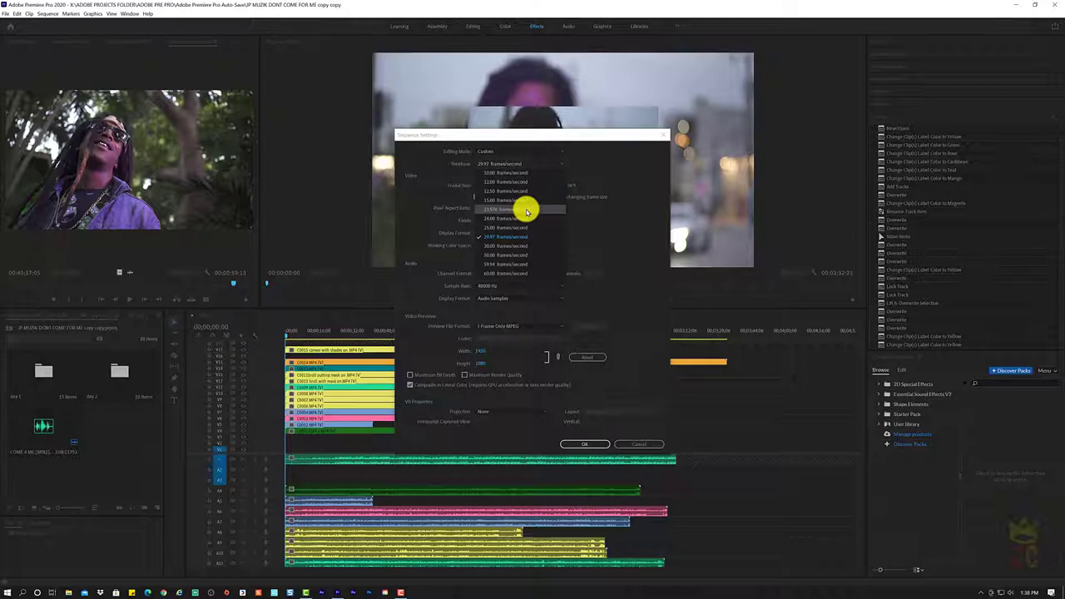
{"action": "left_click", "coordinate": [591, 159]}
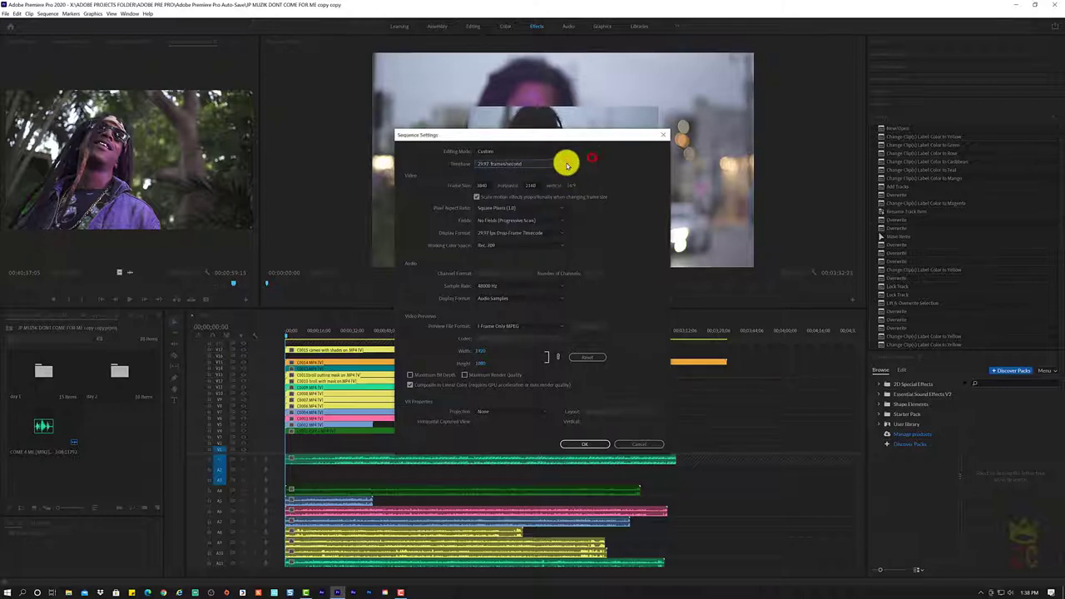
{"action": "left_click", "coordinate": [484, 186]}
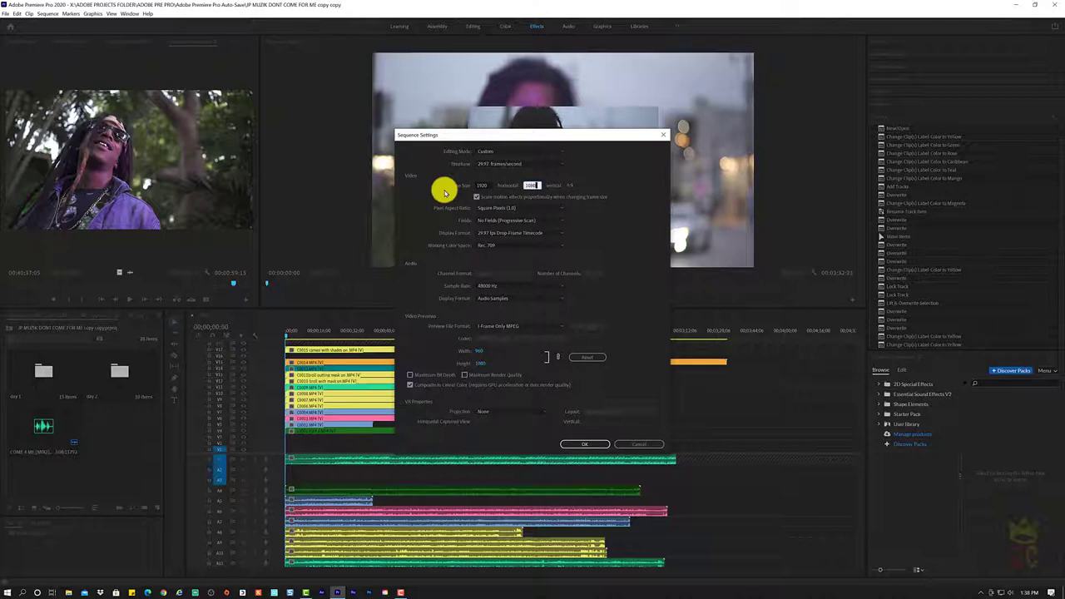
{"action": "left_click", "coordinate": [631, 341]}
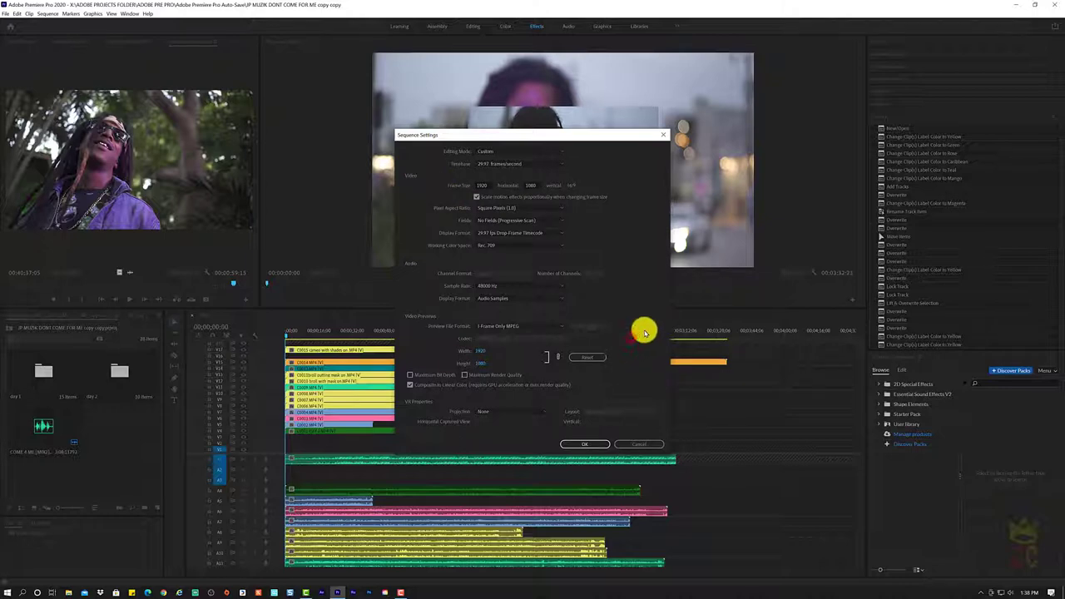
{"action": "left_click", "coordinate": [572, 443]}
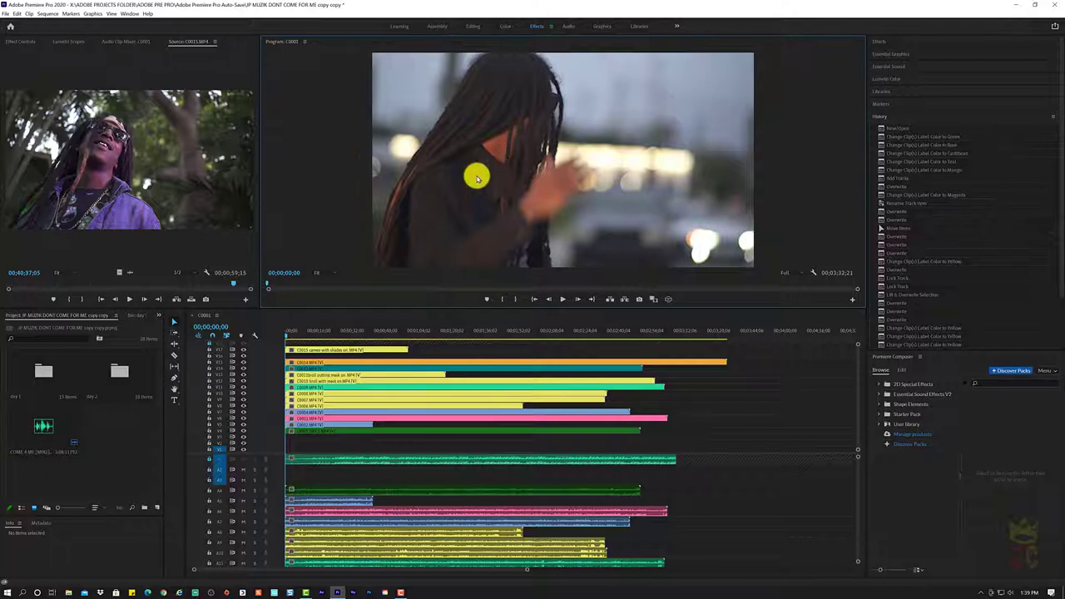
- Scrub the playhead to 00;01;04;06 in the sequence
{"action": "left_click", "coordinate": [288, 338]}
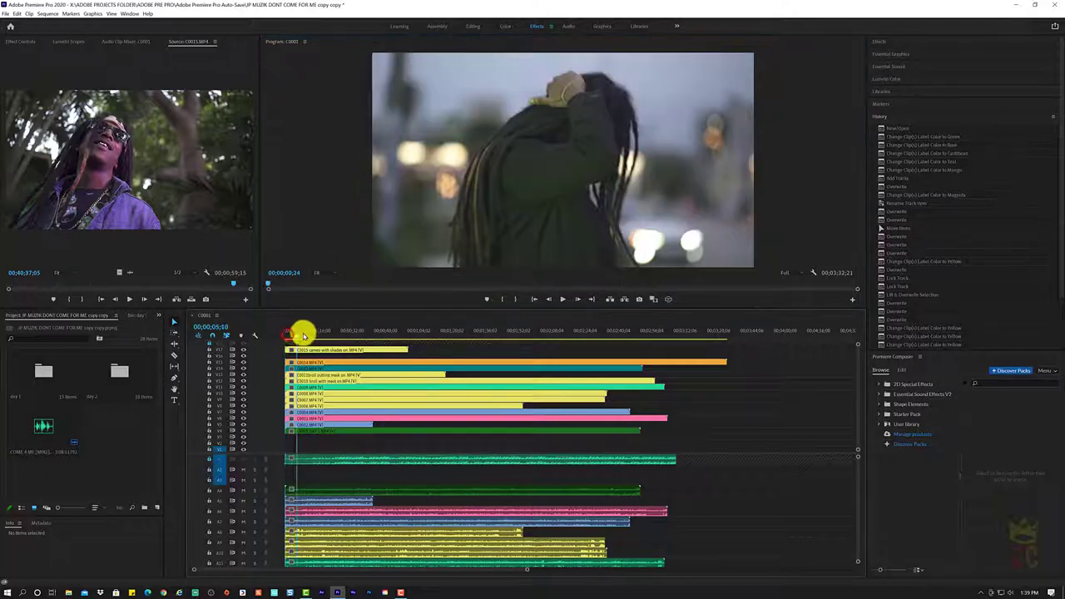
{"action": "left_click_drag", "start_coordinate": [302, 335], "coordinate": [420, 334]}
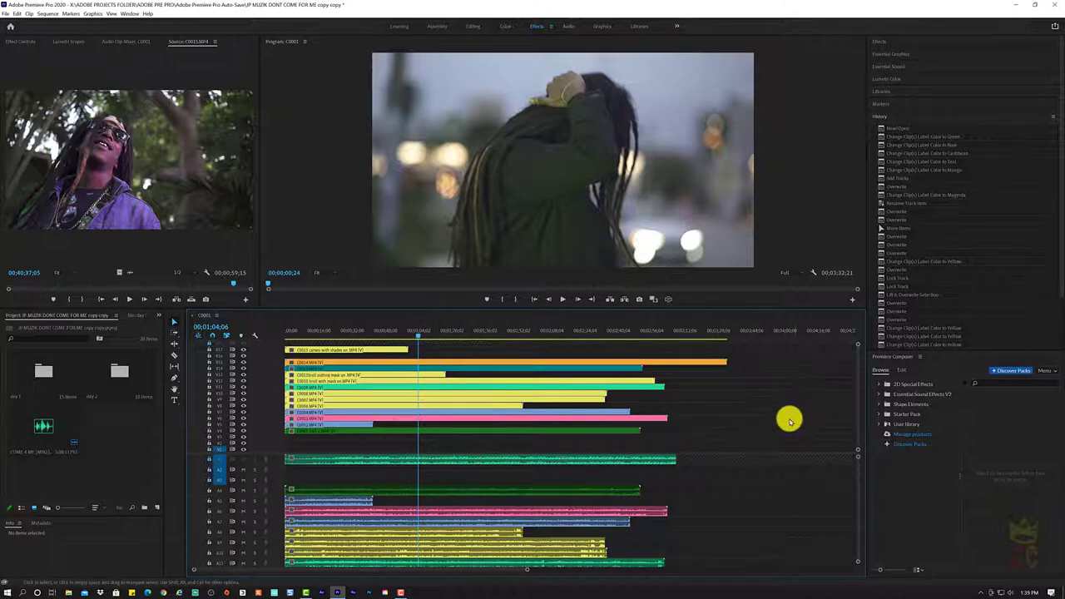
{"action": "scroll", "coordinate": [787, 420], "scroll_direction": "down", "scroll_amount": 1}
{"action": "scroll", "coordinate": [787, 420], "scroll_direction": "up", "scroll_amount": 1}
{"action": "left_click_drag", "start_coordinate": [857, 362], "coordinate": [862, 320]}
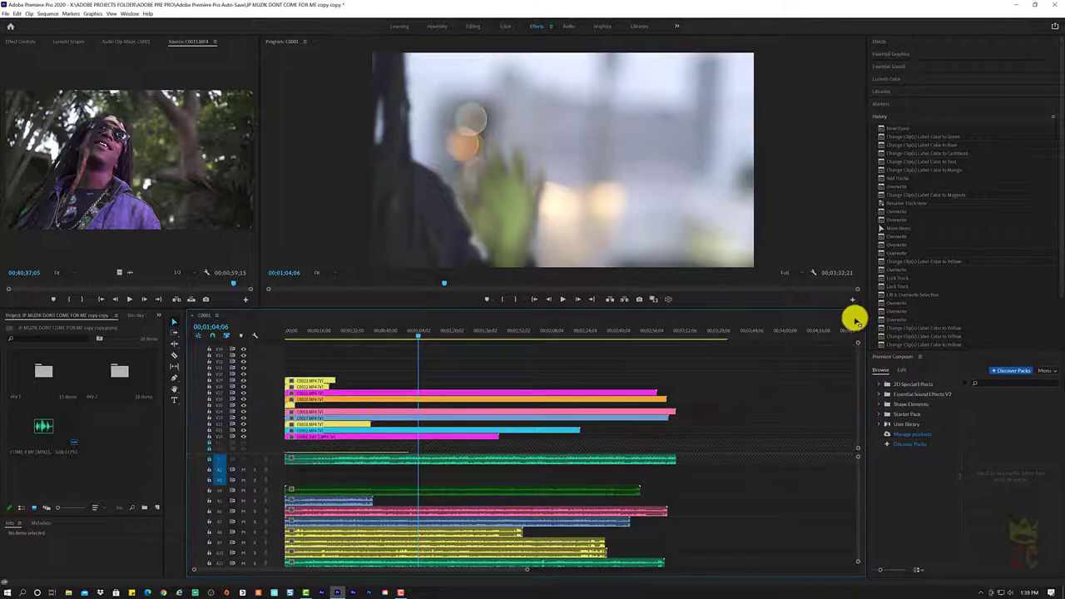
- Set the magenta clip's Scale to 50, undo it, and return to the sequence start
{"action": "left_click", "coordinate": [437, 392]}
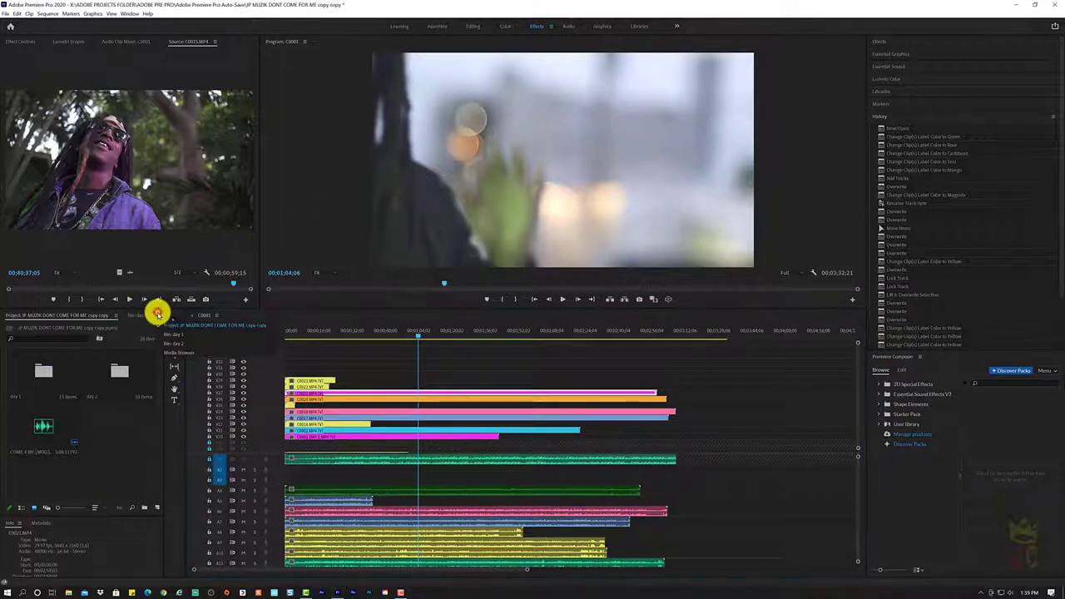
{"action": "left_click", "coordinate": [25, 41]}
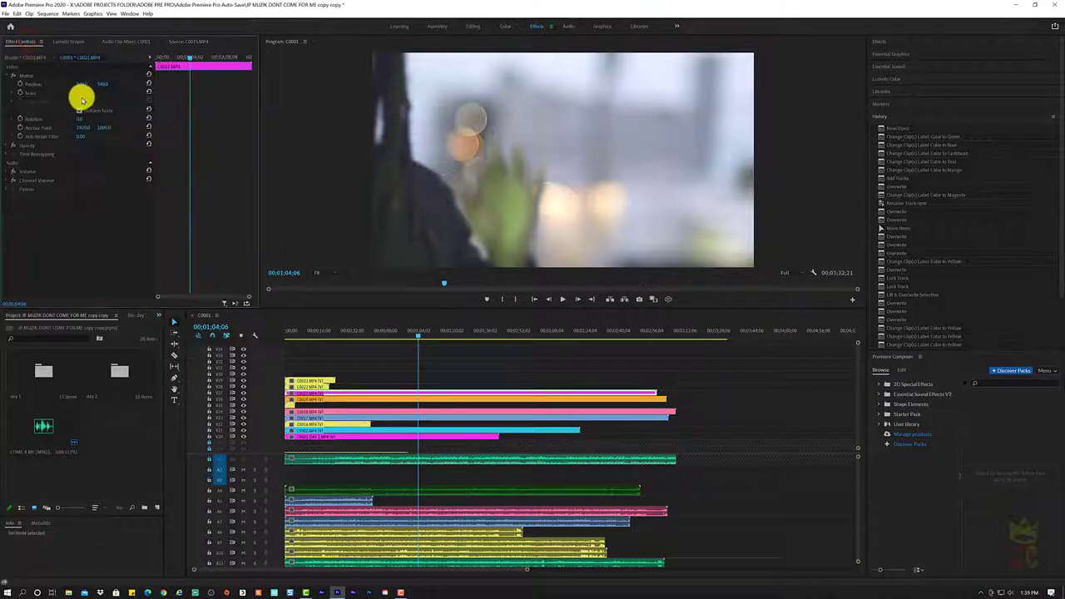
{"action": "left_click", "coordinate": [82, 93]}
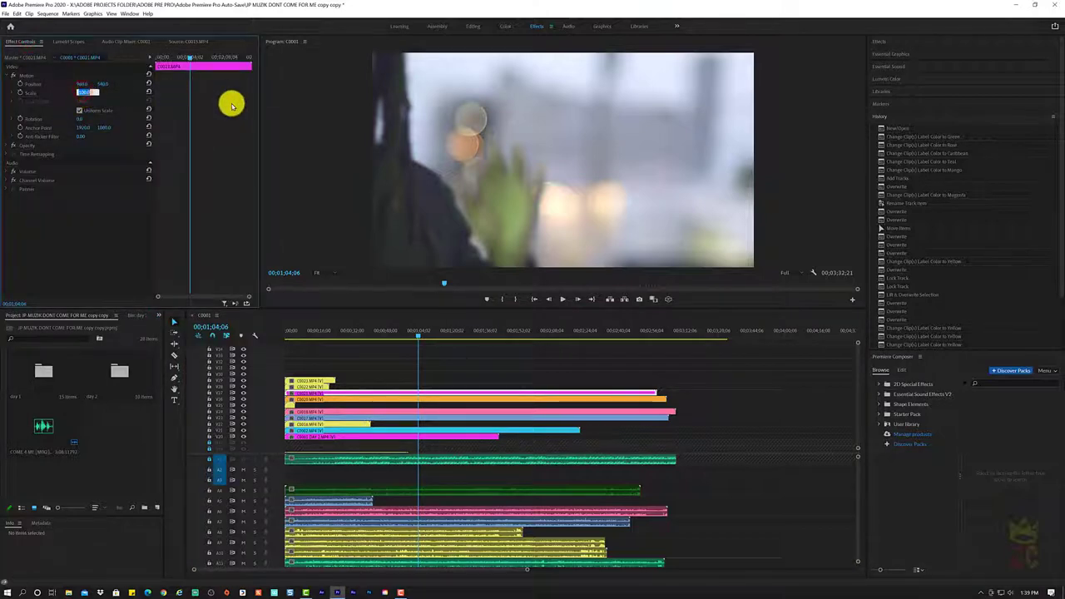
{"action": "type", "text": "50"}
{"action": "key", "text": "Return"}
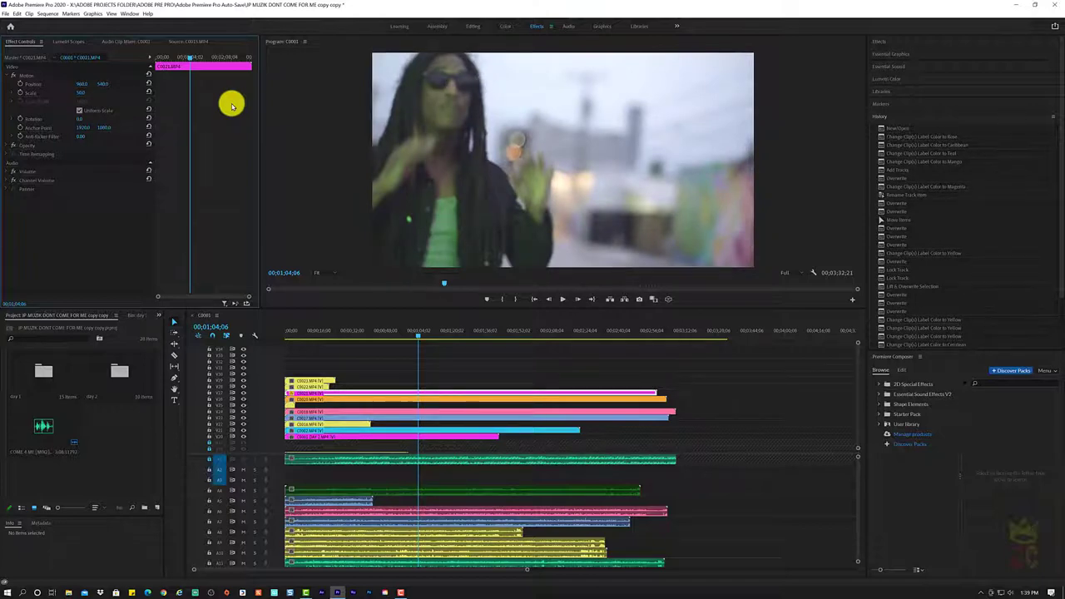
{"action": "key", "text": "ctrl+z"}
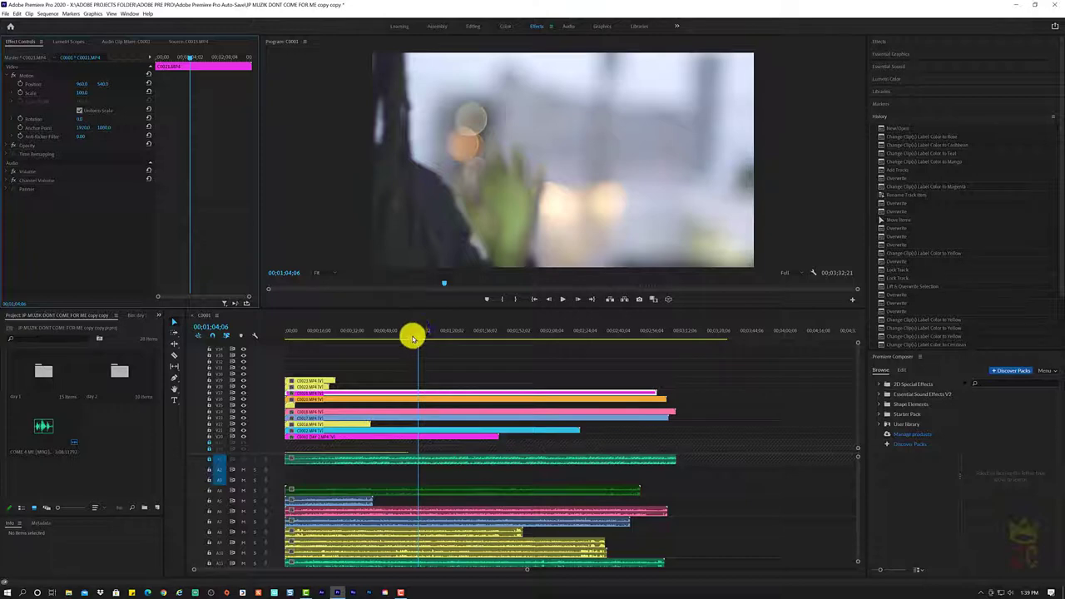
{"action": "left_click_drag", "start_coordinate": [416, 335], "coordinate": [232, 353]}
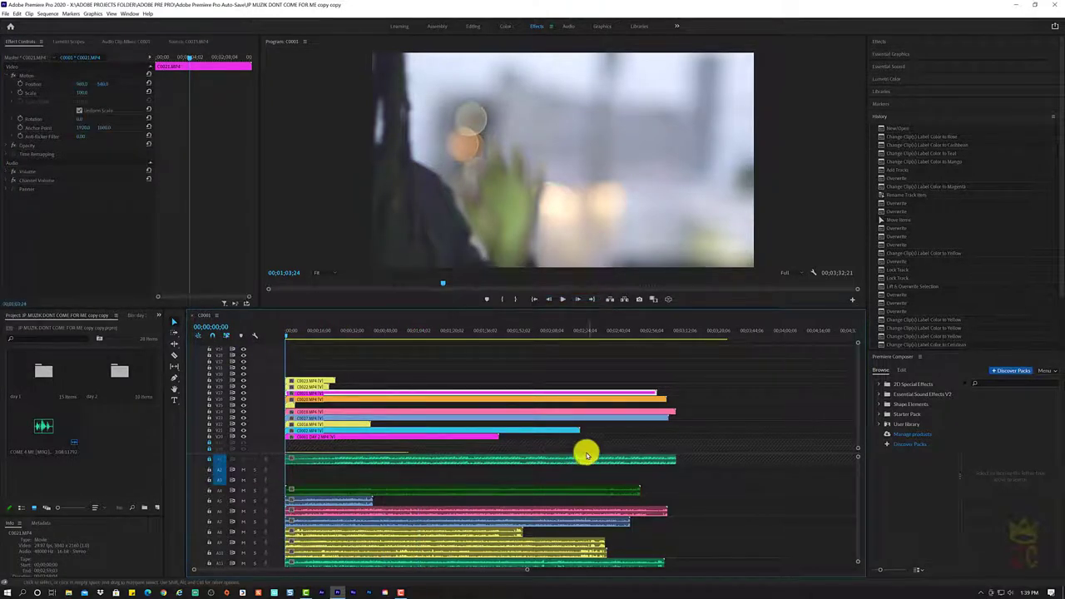
{"action": "key", "text": "Home"}
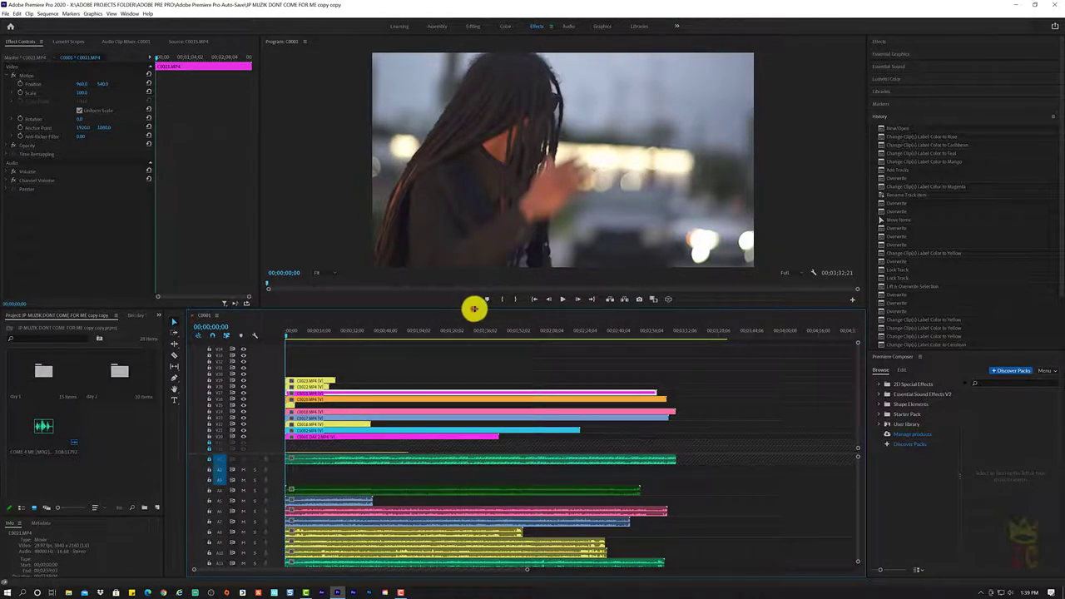
- Make the timeline taller, zoom it to fit the sequence, target A1, and save with Ctrl+S
{"action": "left_click_drag", "start_coordinate": [473, 309], "coordinate": [518, 207]}
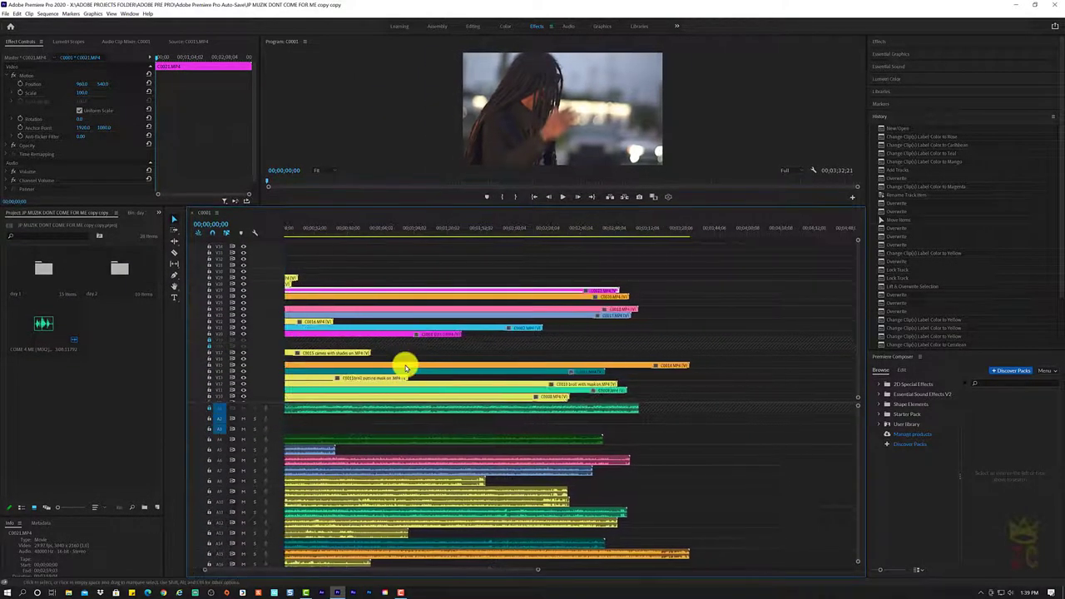
{"action": "key", "text": "backslash"}
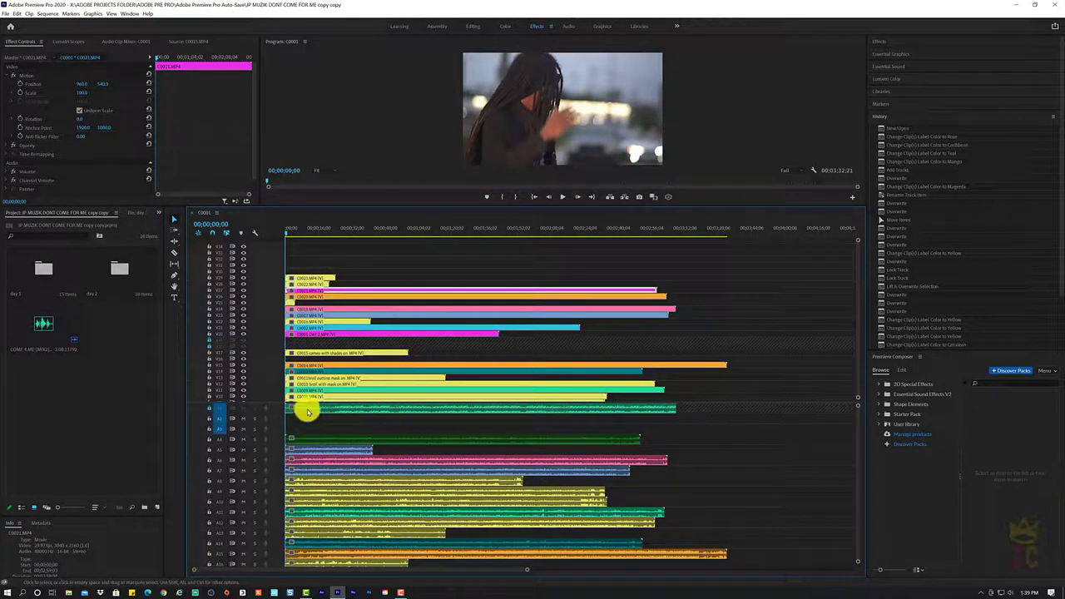
{"action": "left_click", "coordinate": [211, 409]}
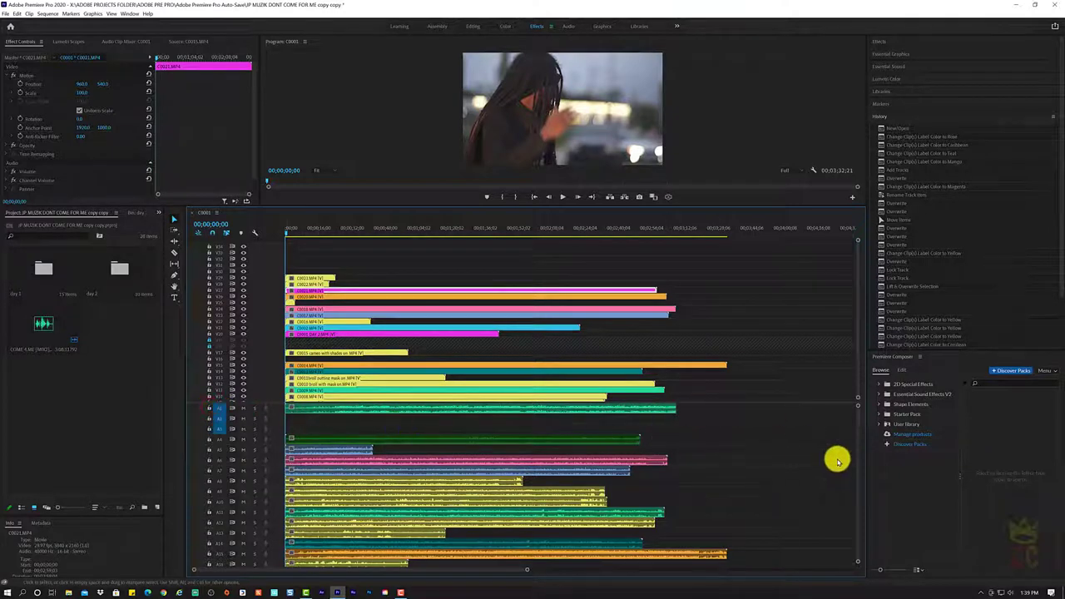
{"action": "key", "text": "ctrl+s"}
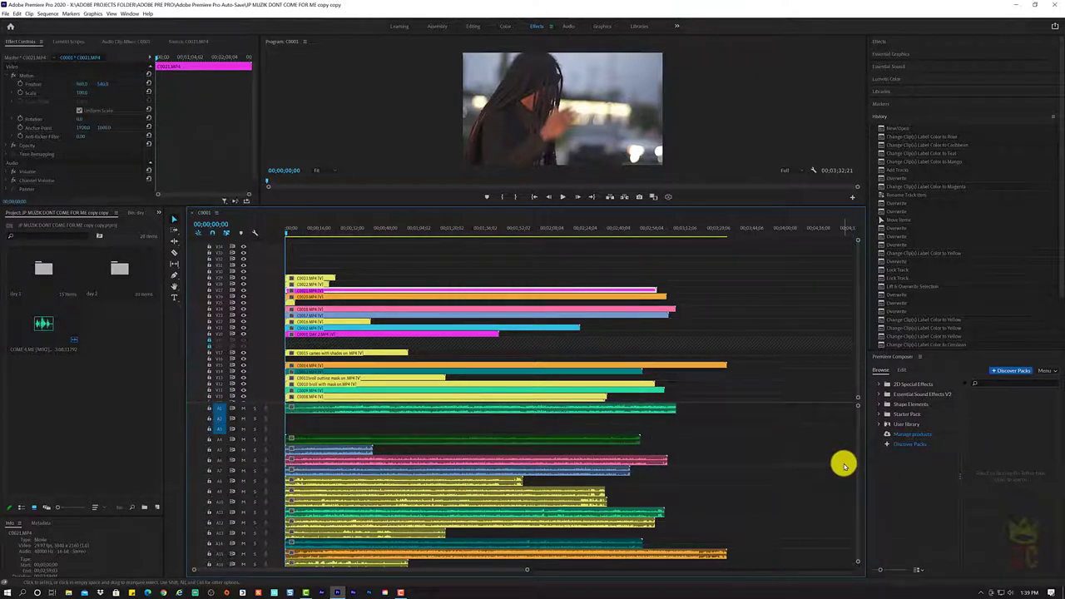